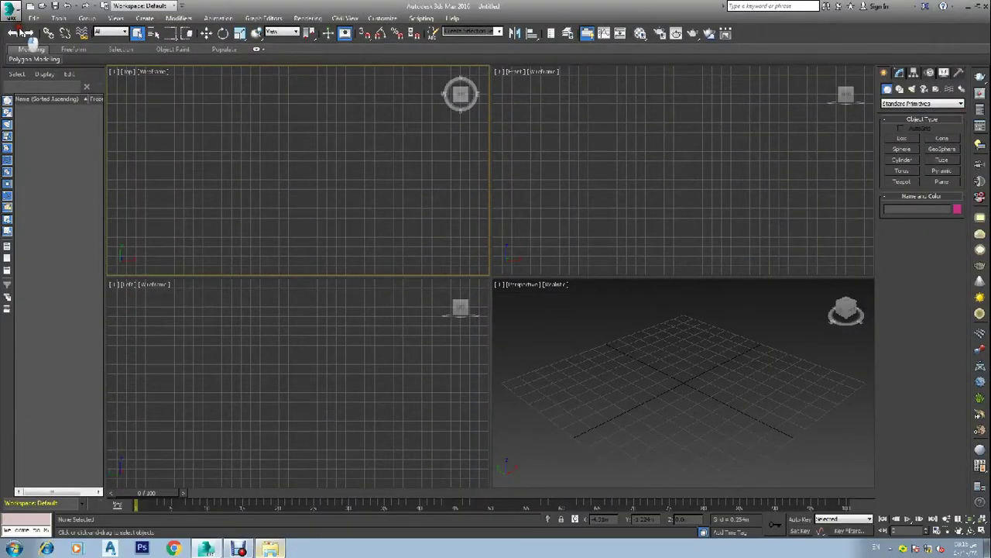
Step: Open the scene file "3d imort" from the youtube folder inside MY DOCUMENTS on Local Disk (D:)
left_click(11, 9)
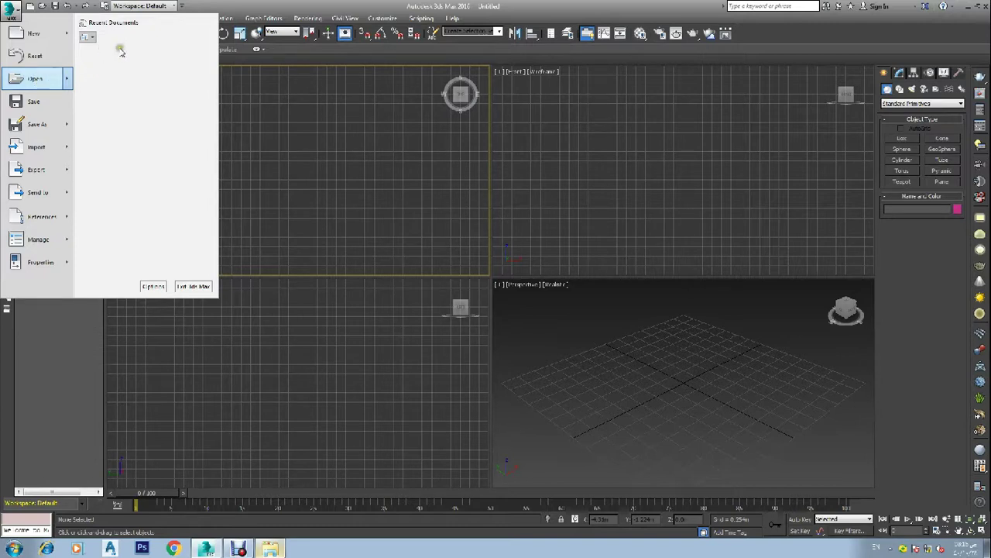
key("ctrl+o")
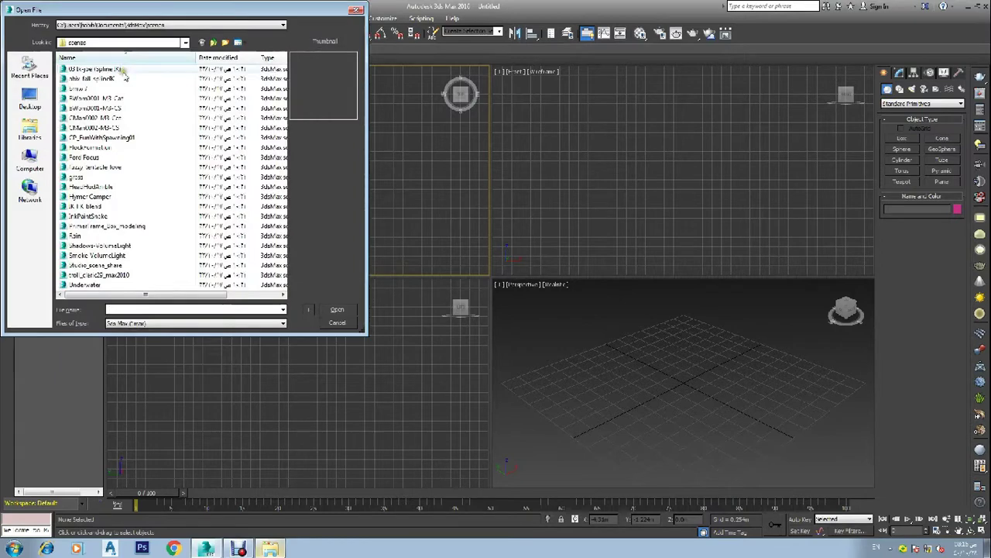
left_click(27, 165)
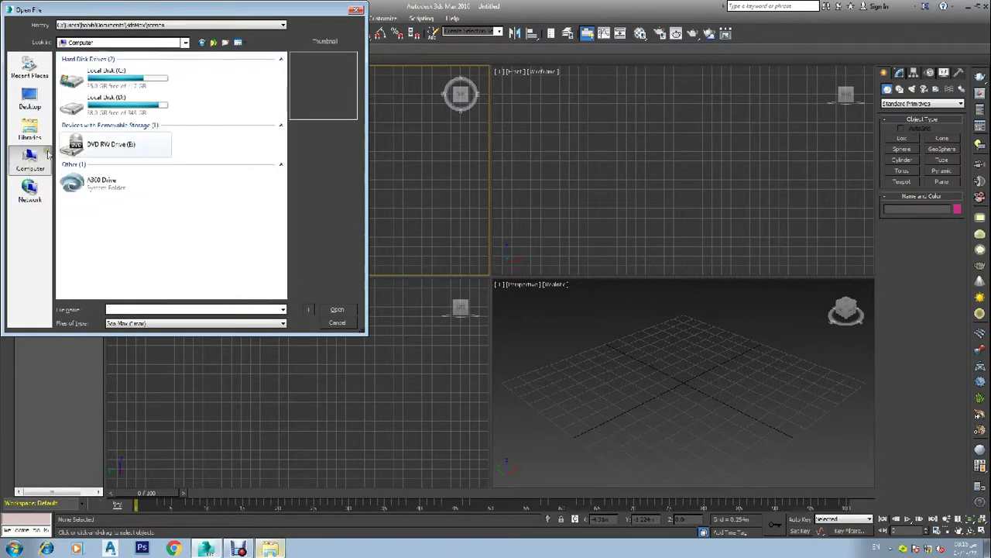
double_click(108, 103)
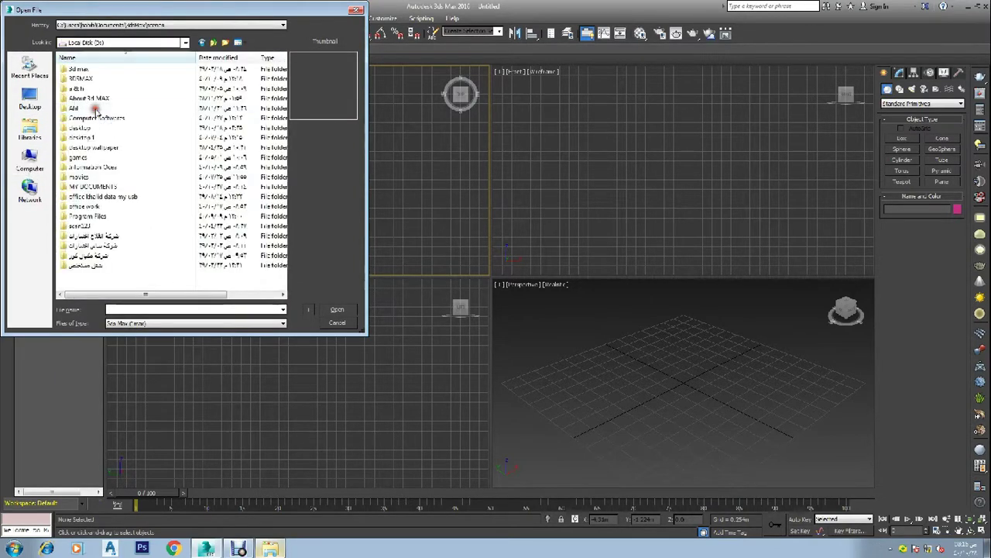
double_click(81, 186)
scroll(147, 222, "down", 5)
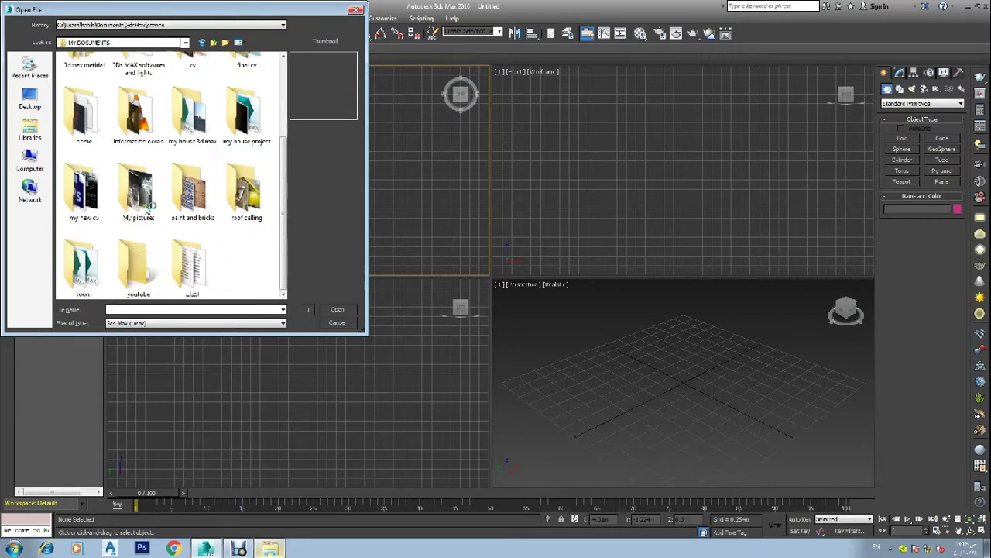
double_click(138, 265)
left_click(104, 107)
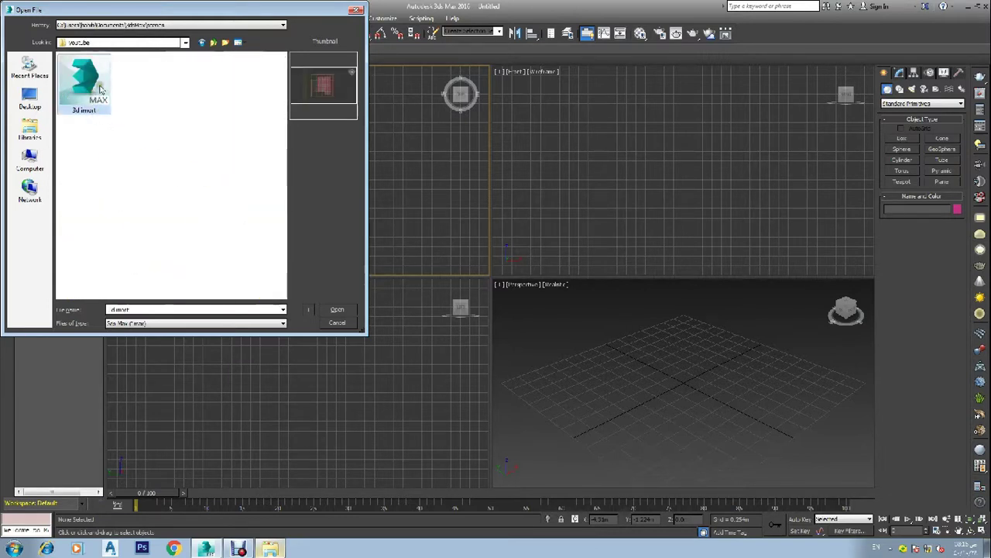
left_click(332, 310)
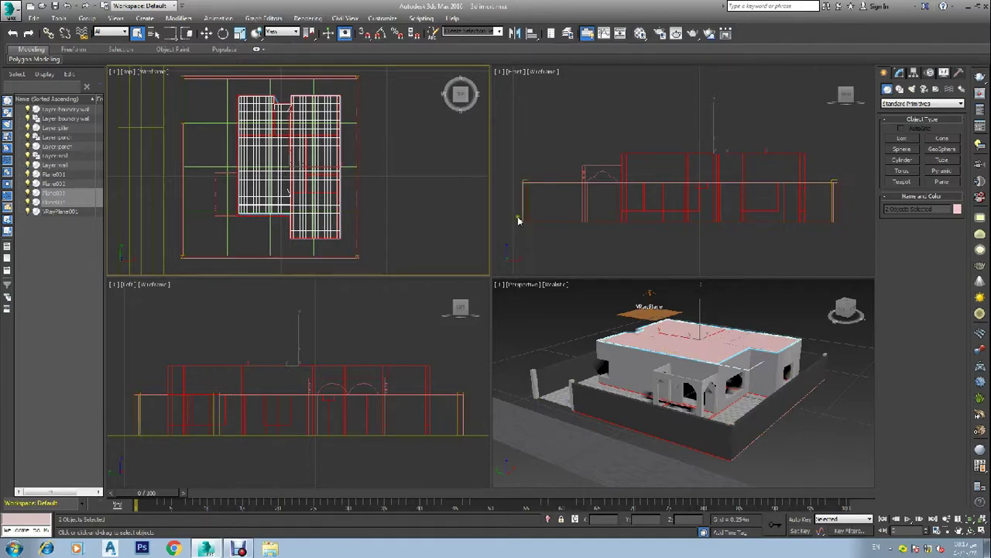
Step: Move the two selected roof planes slightly upward above the walls in the Front view, then deselect them
middle_click(738, 169)
key("w")
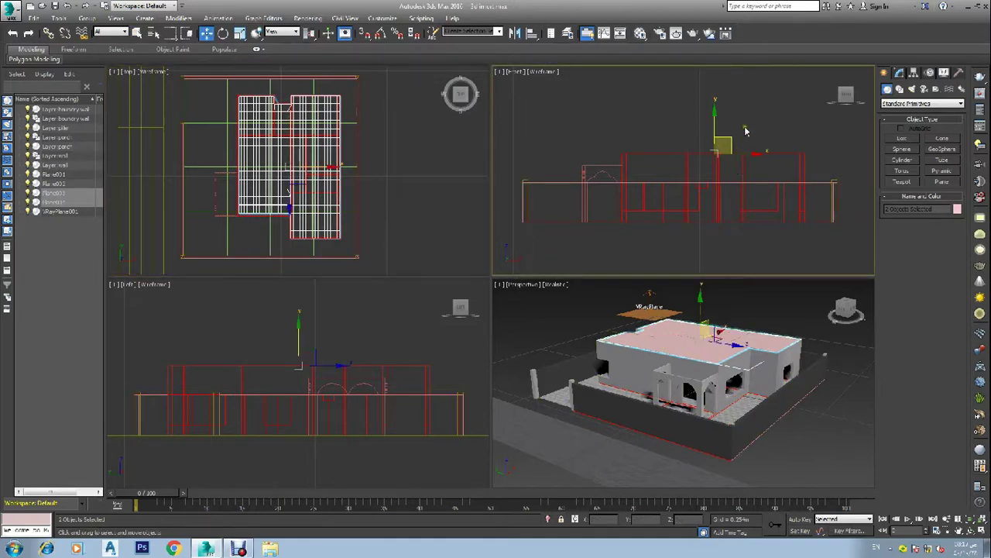
scroll(684, 201, "up", 3)
middle_click_drag(684, 201, 591, 220)
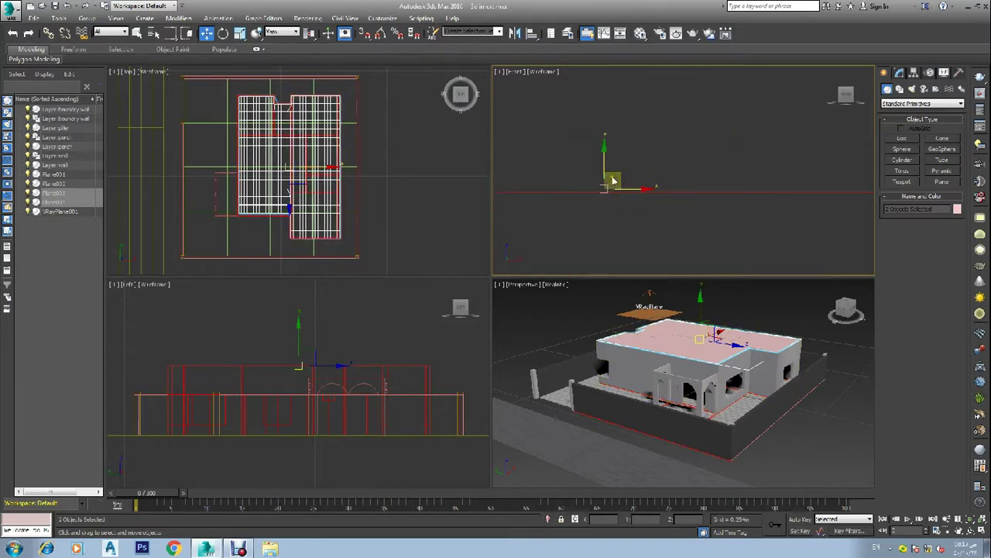
mouse_move(602, 157)
left_mouse_down()
mouse_move(608, 147)
mouse_move(605, 157)
left_mouse_up()
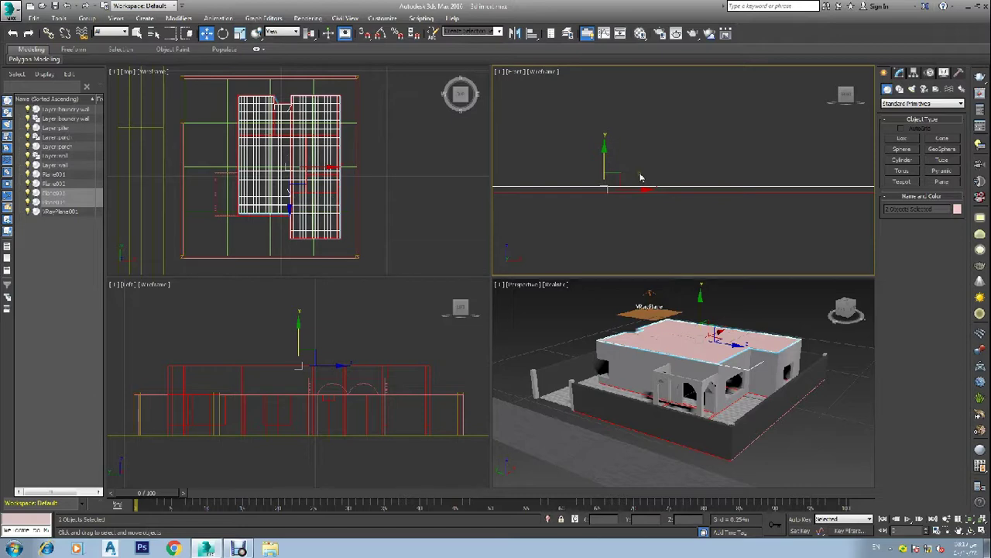
left_click(638, 172)
Step: Select both roof planes in the Top view and assign them an unused default standard material
scroll(639, 203, "down", 2)
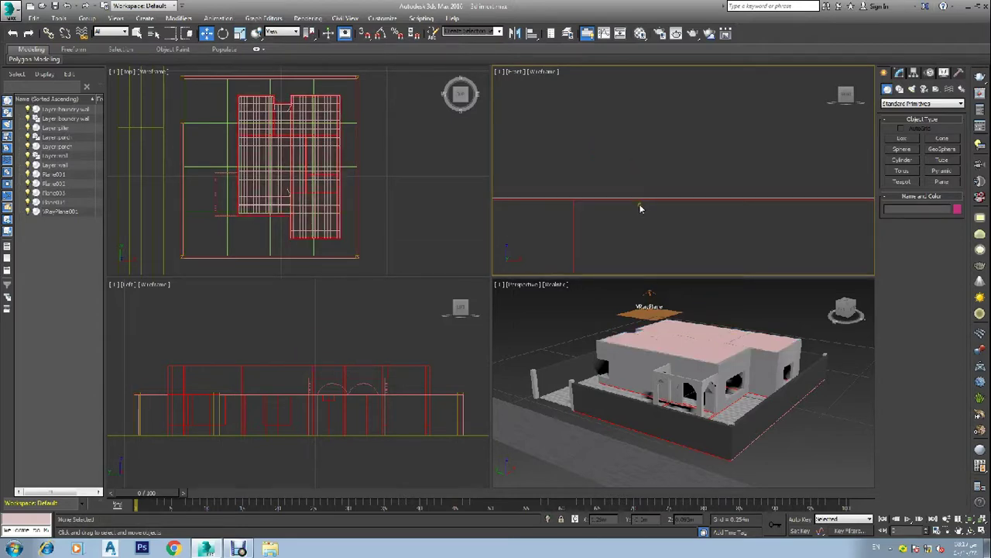
scroll(261, 185, "up", 6)
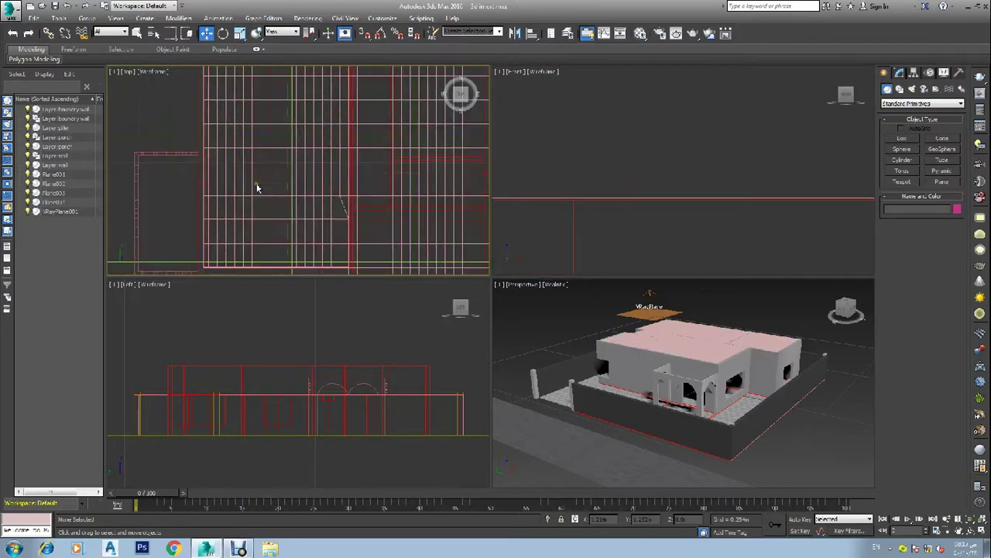
left_click_drag(297, 139, 278, 177)
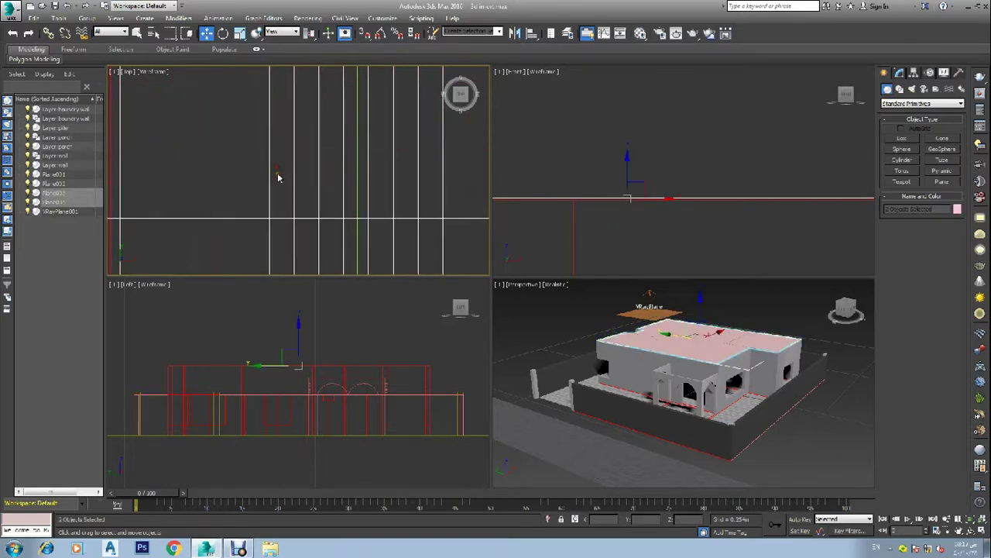
key("m")
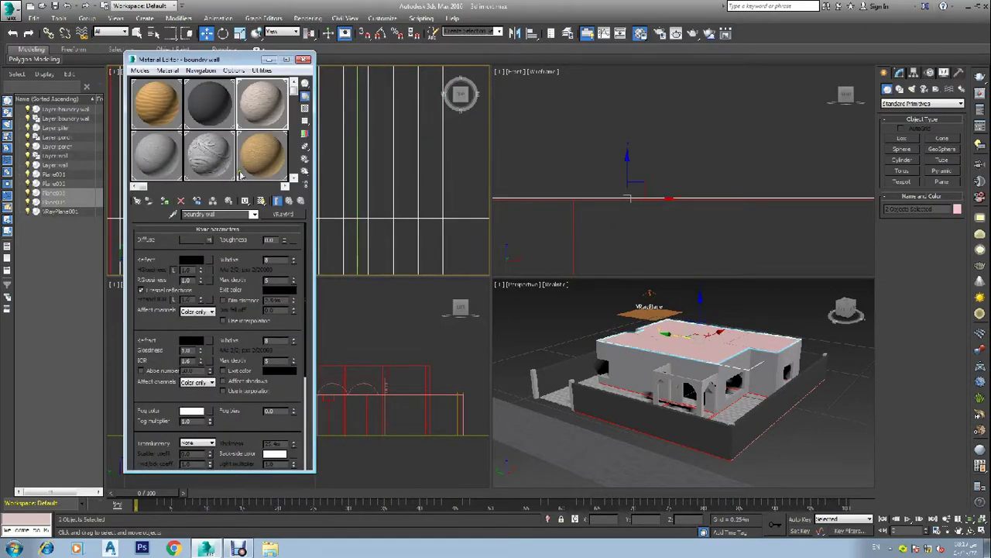
left_click(285, 186)
left_click(284, 186)
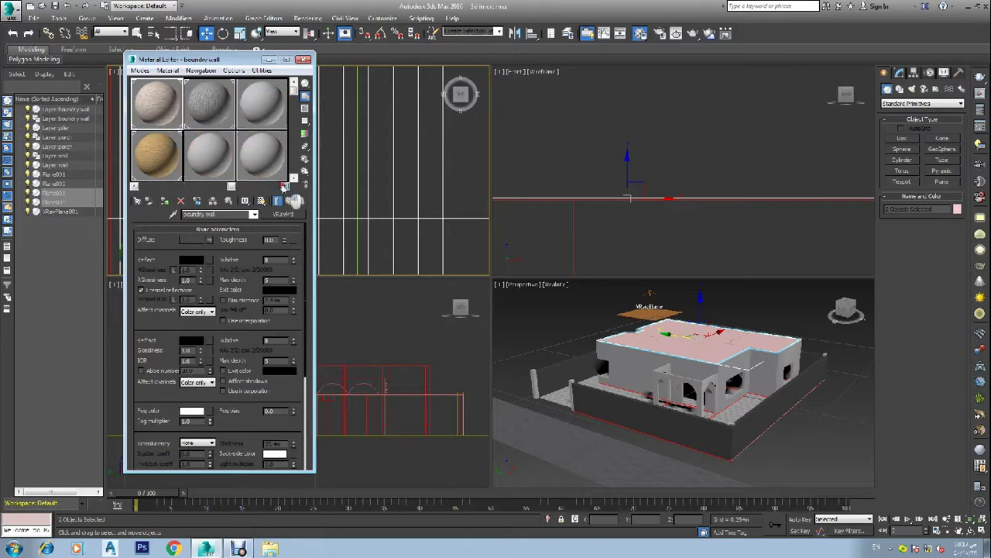
left_click(206, 159)
left_click(166, 200)
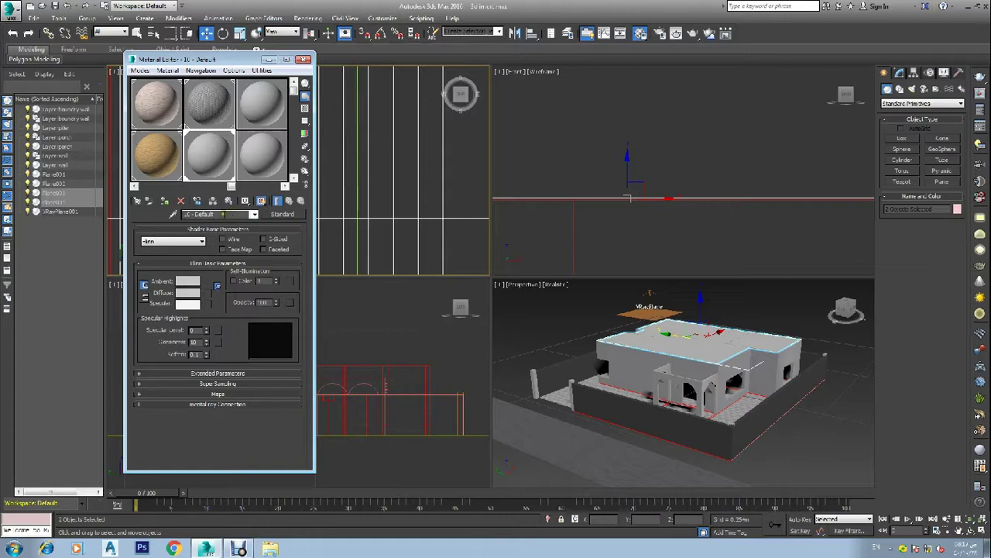
left_click_drag(227, 213, 124, 218)
left_click(165, 202)
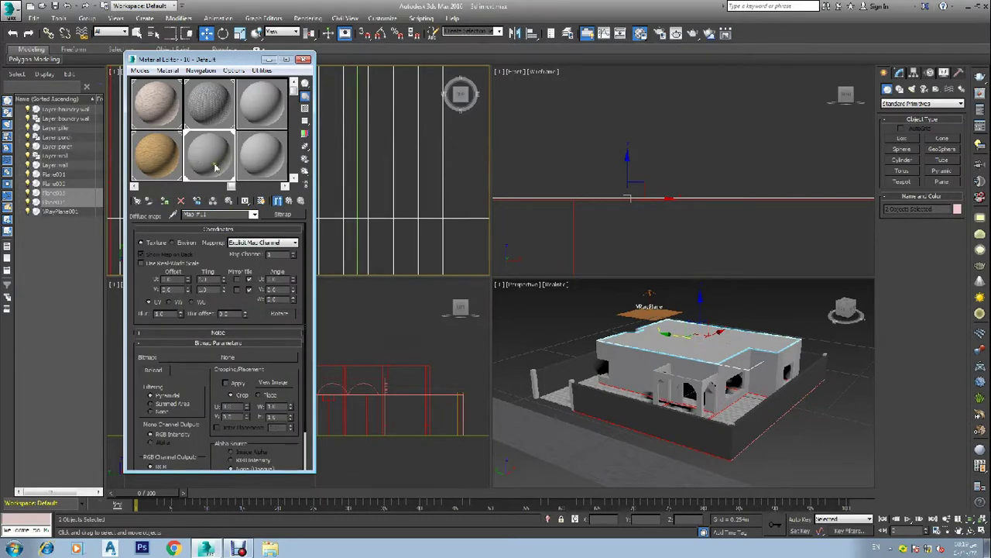
Step: Choose Bitmap as the roof material's diffuse map and browse to the 3d textures folder on Local Disk (D:)
left_click(281, 220)
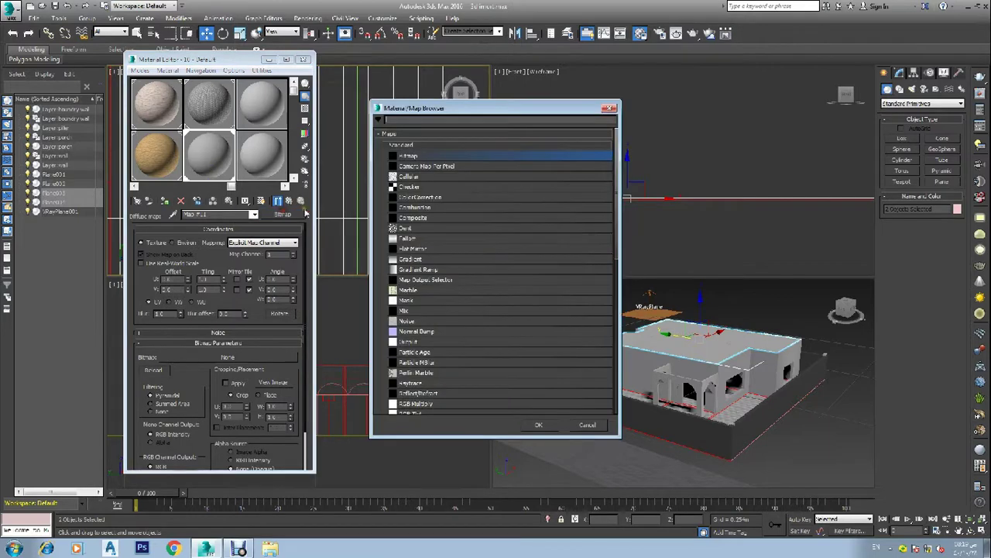
double_click(396, 161)
left_click(35, 161)
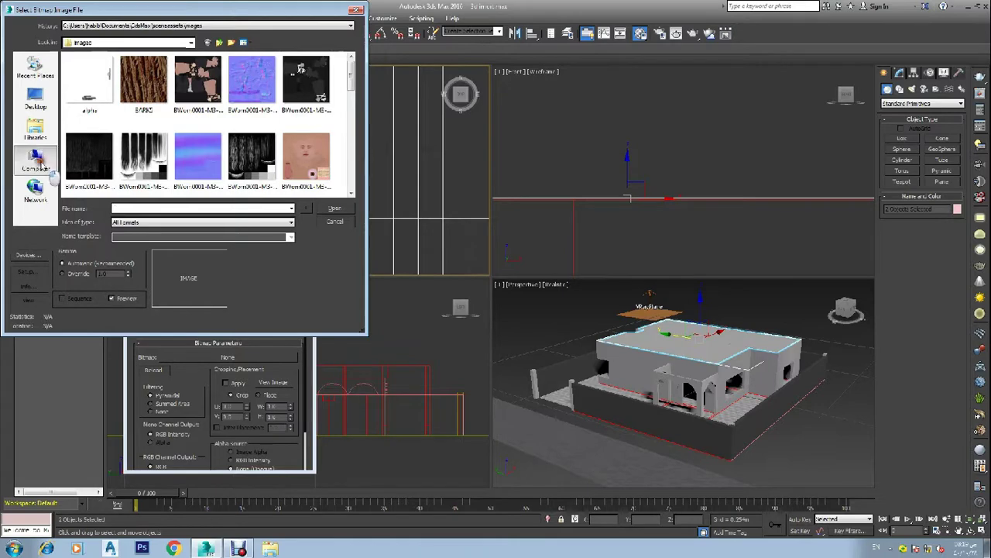
double_click(226, 82)
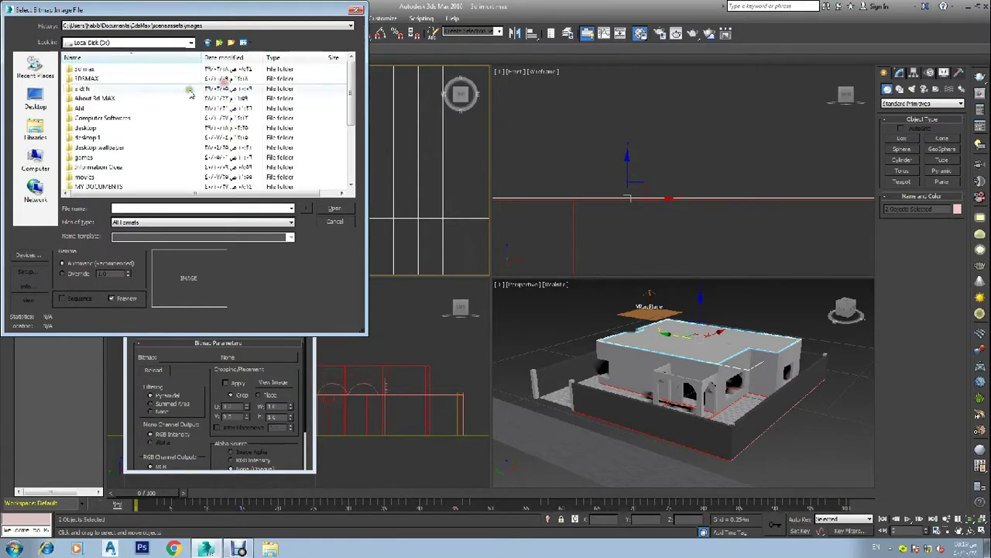
double_click(105, 112)
double_click(106, 99)
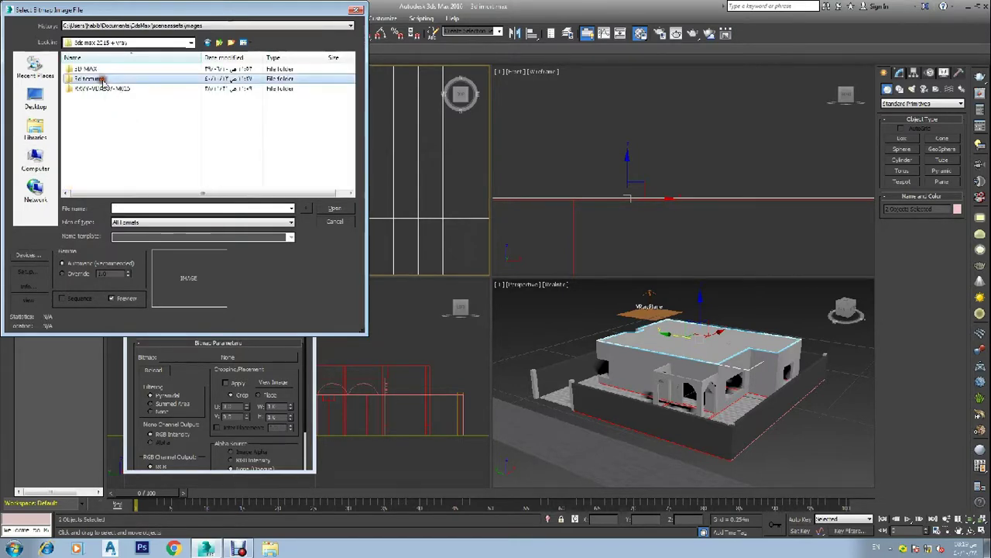
double_click(103, 80)
Step: Load the paving image FloorHerringbone0019_3_L as the roof material's diffuse bitmap
scroll(155, 112, "down", 5)
scroll(277, 167, "down", 3)
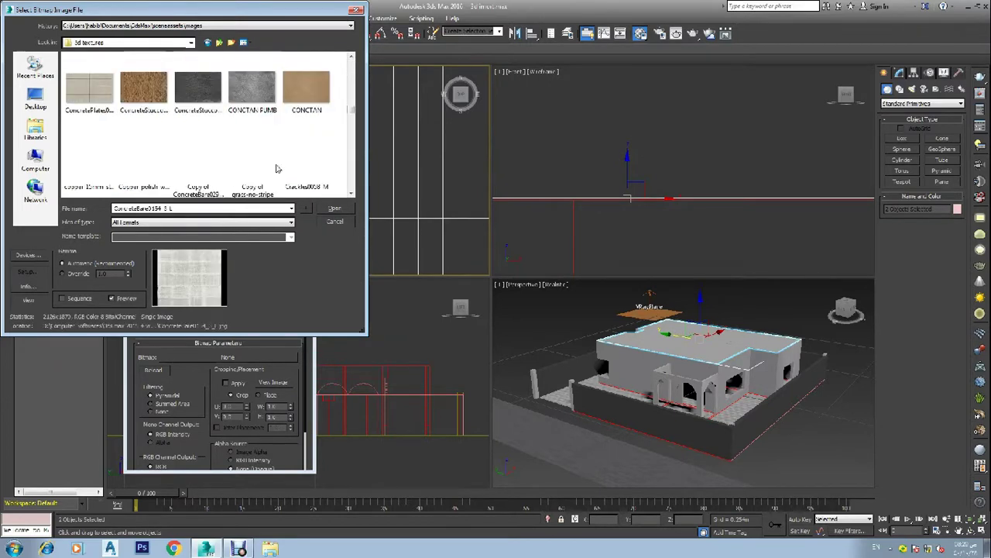
scroll(277, 166, "down", 1)
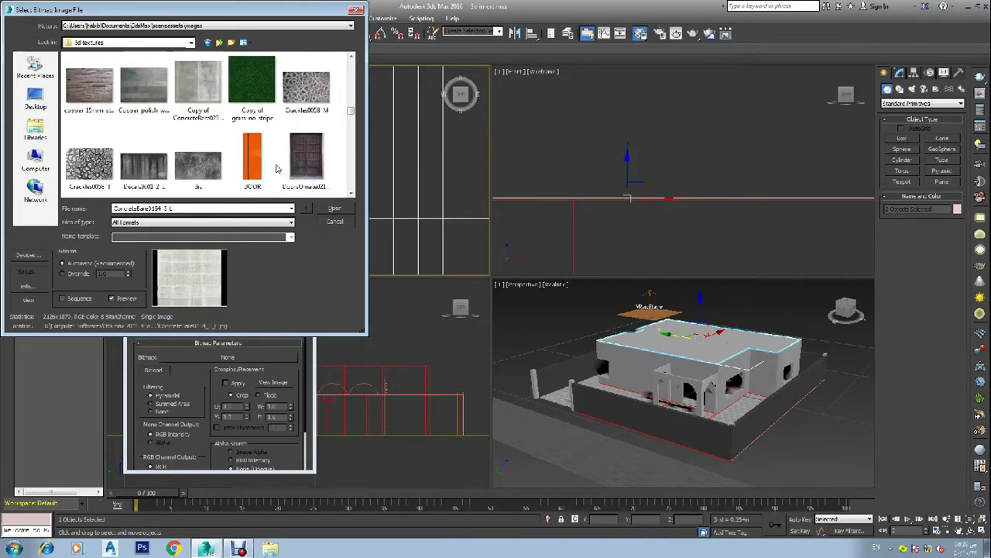
scroll(277, 166, "down", 1)
left_click(305, 162)
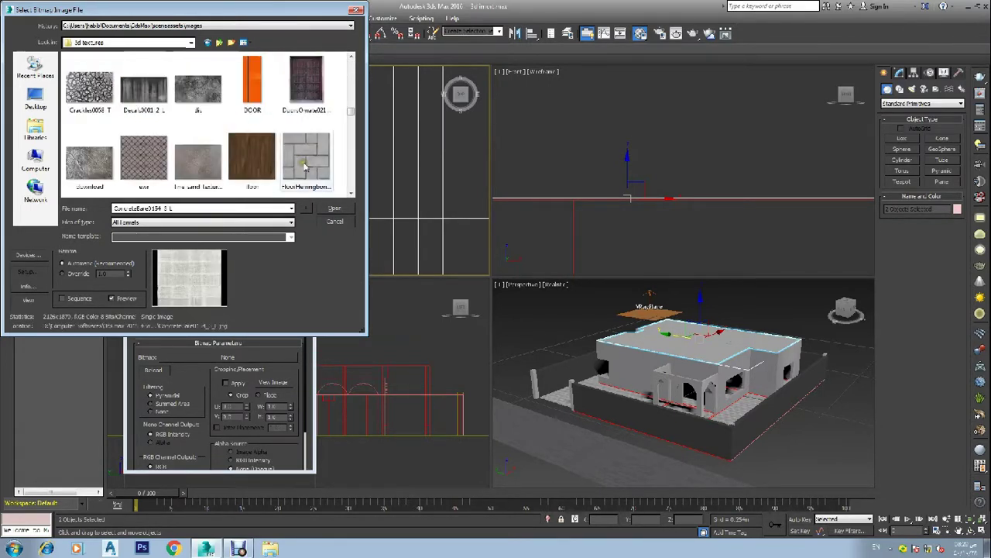
scroll(304, 167, "down", 1)
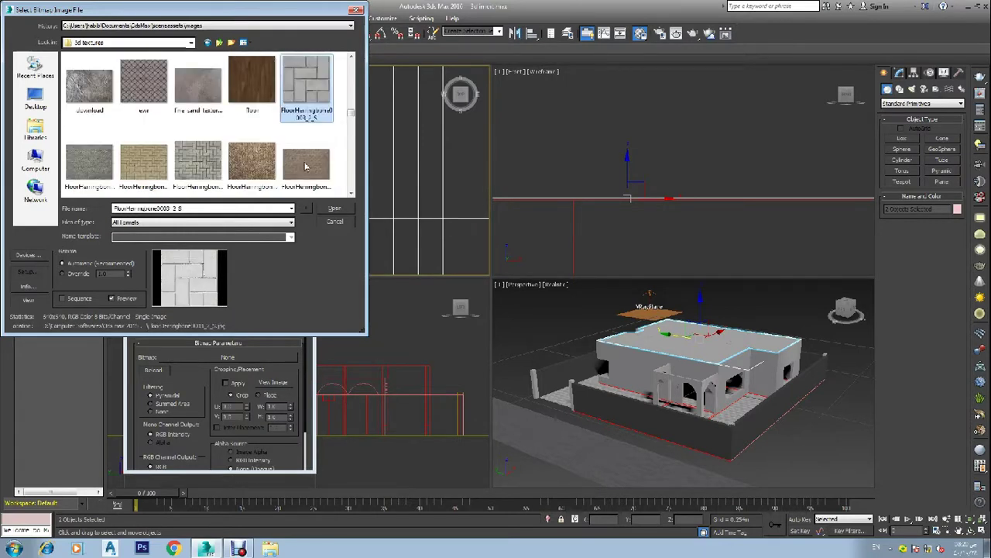
left_click(191, 167)
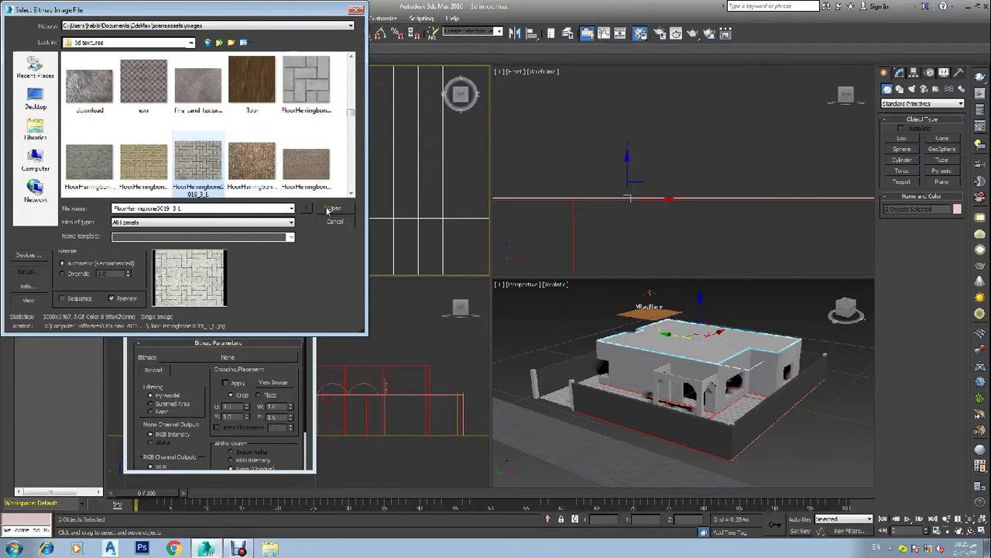
left_click(305, 165)
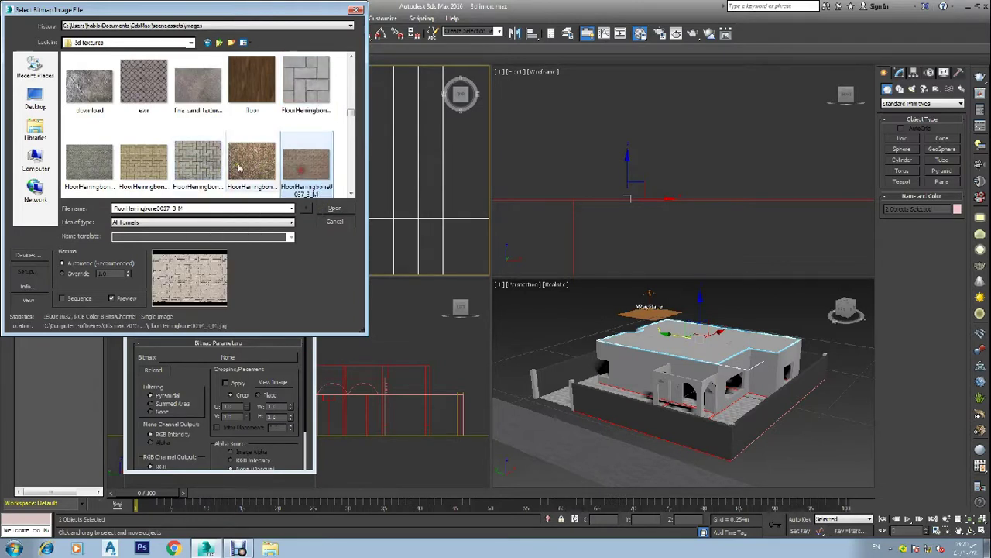
left_click(192, 158)
left_click(335, 209)
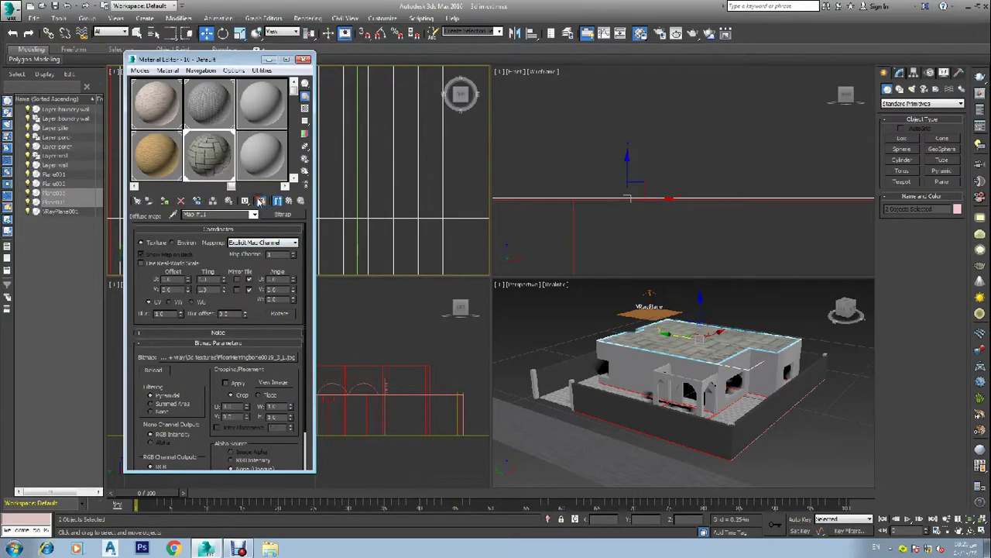
Step: Increase the U tiling of the roof's herringbone bitmap
left_click(224, 279)
left_click(224, 279)
left_click(224, 279)
left_click(223, 279)
left_click(224, 278)
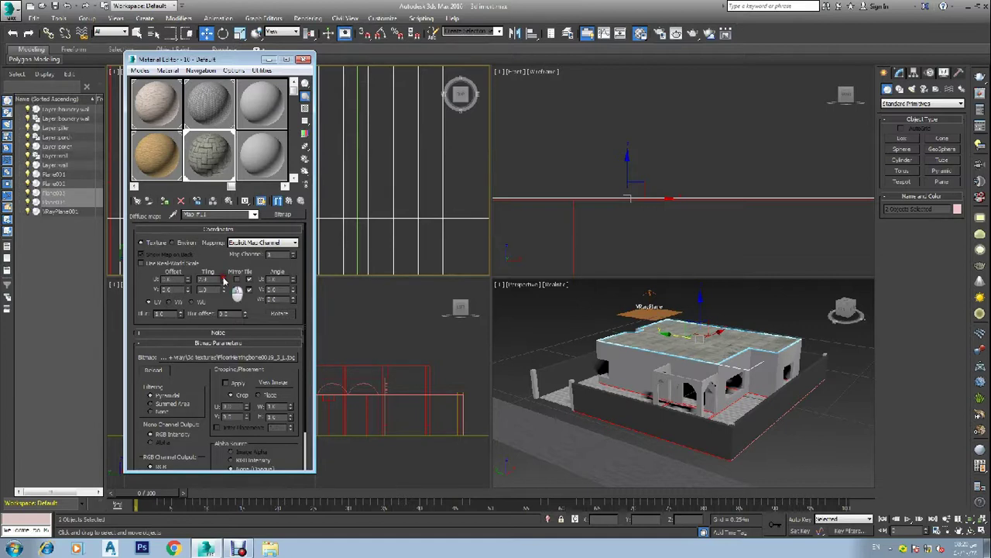
left_click(224, 278)
left_click(224, 279)
left_click(224, 279)
Step: Set the herringbone bitmap's V tiling to 3.0, fine-tune its U tiling, and close the Material Editor
left_click(224, 286)
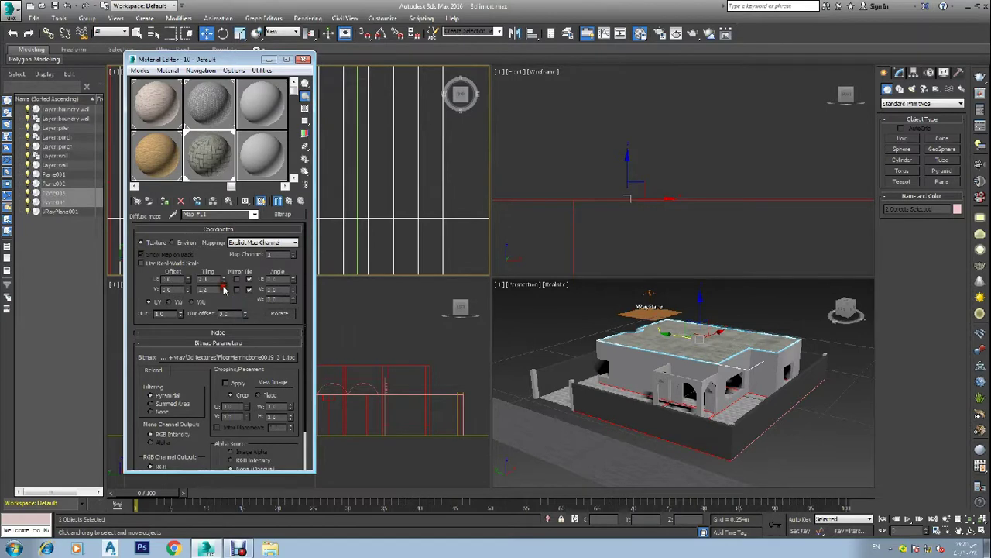
left_click(224, 287)
left_click(224, 287)
left_click(224, 288)
left_click(224, 288)
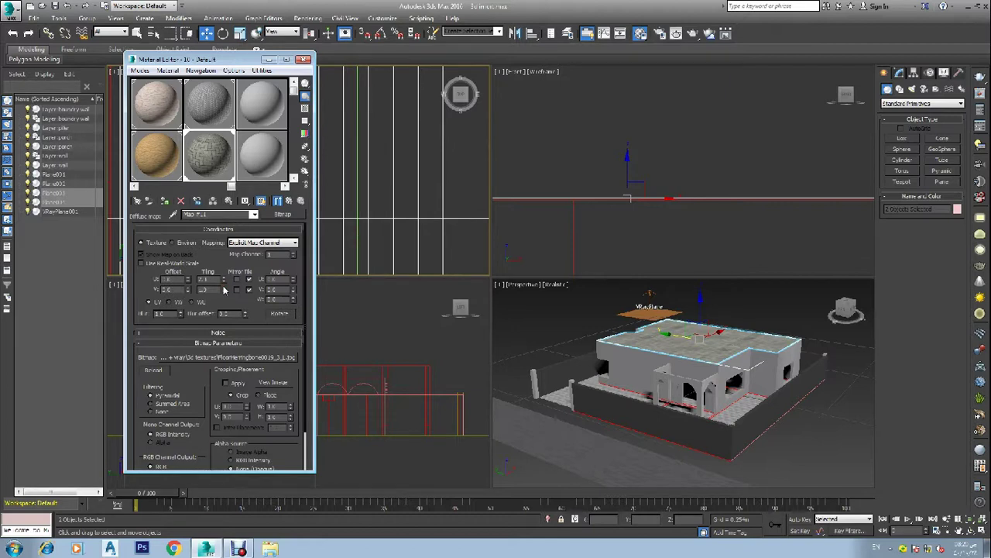
left_click(224, 289)
left_click(224, 288)
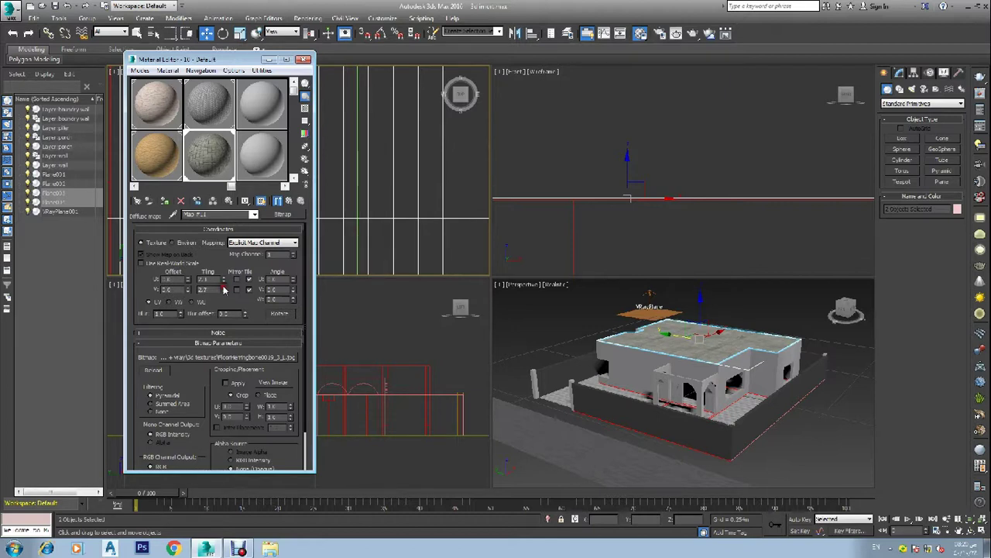
left_click(224, 289)
left_click(223, 289)
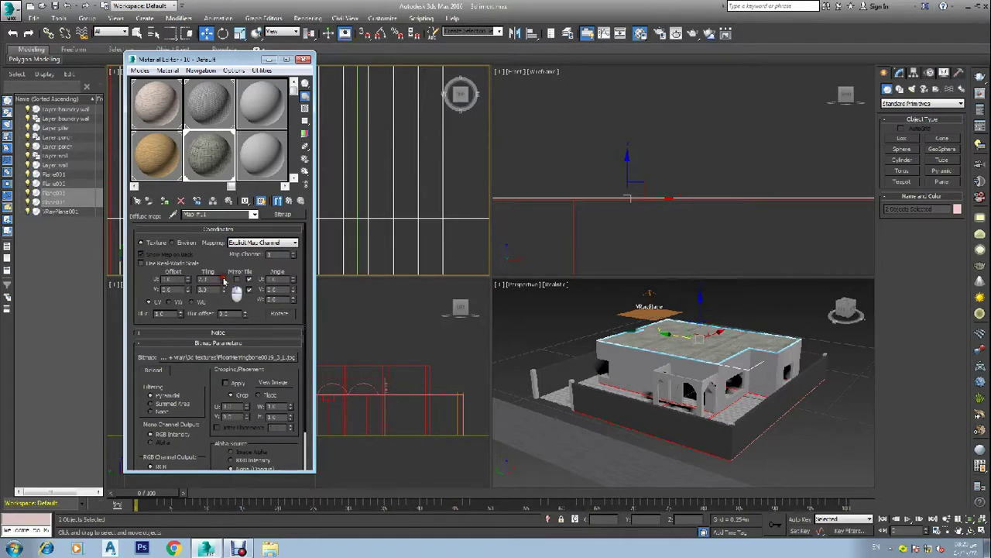
left_click(224, 279)
left_click(302, 60)
left_click(531, 325)
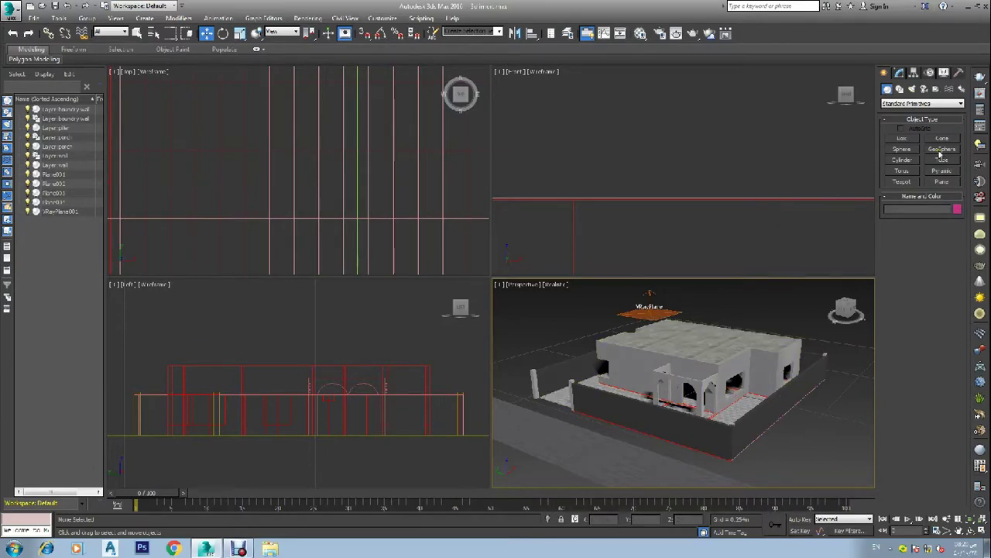
Step: Start a standard Box in the Top view near the house's upper-left plan corner and turn on object snapping
left_click(911, 139)
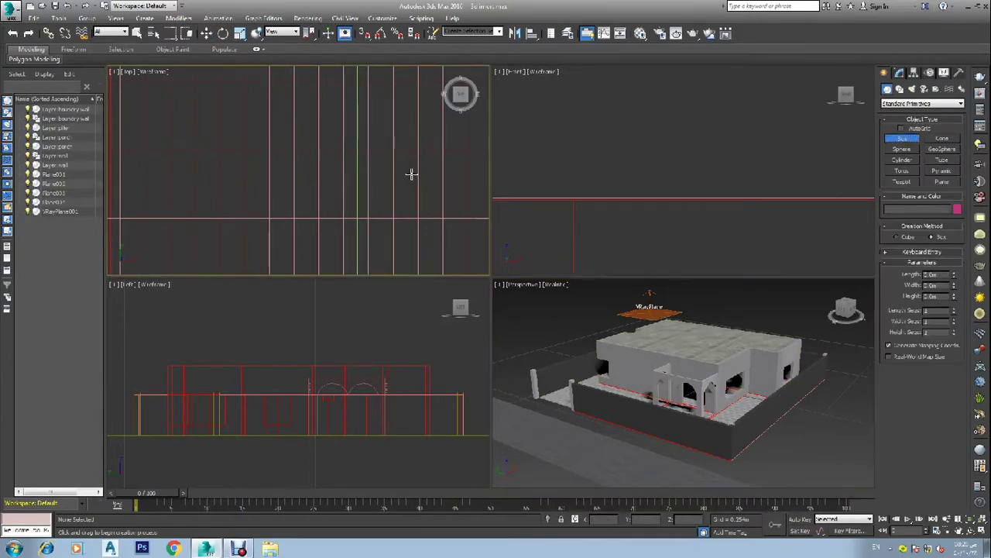
scroll(408, 184, "down", 3)
scroll(408, 184, "down", 2)
scroll(364, 139, "up", 6)
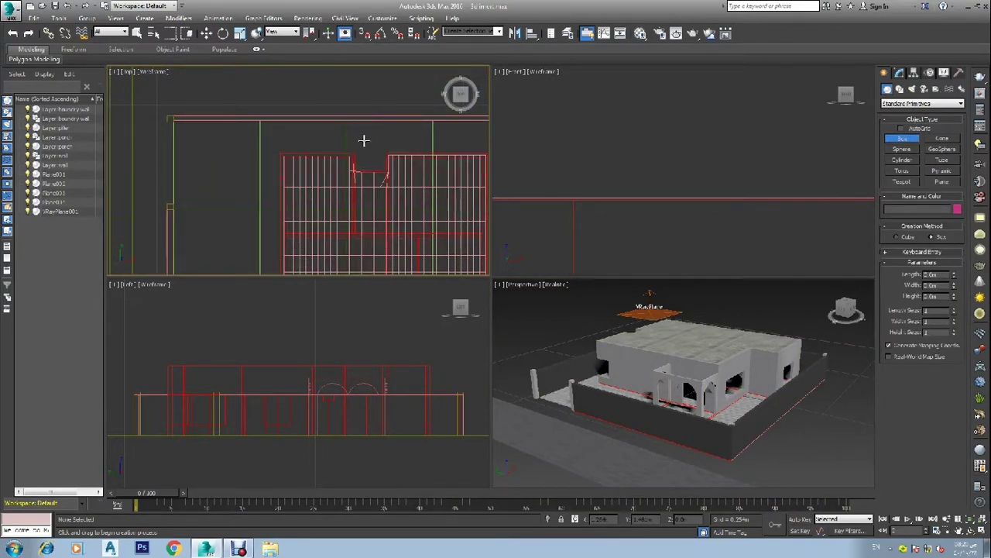
scroll(233, 158, "up", 2)
scroll(213, 158, "up", 2)
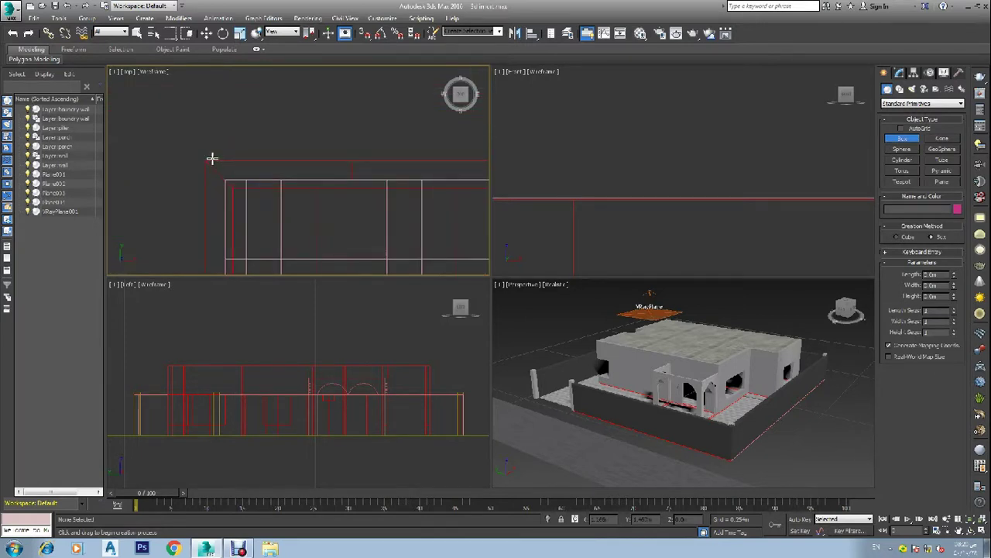
scroll(212, 158, "down", 2)
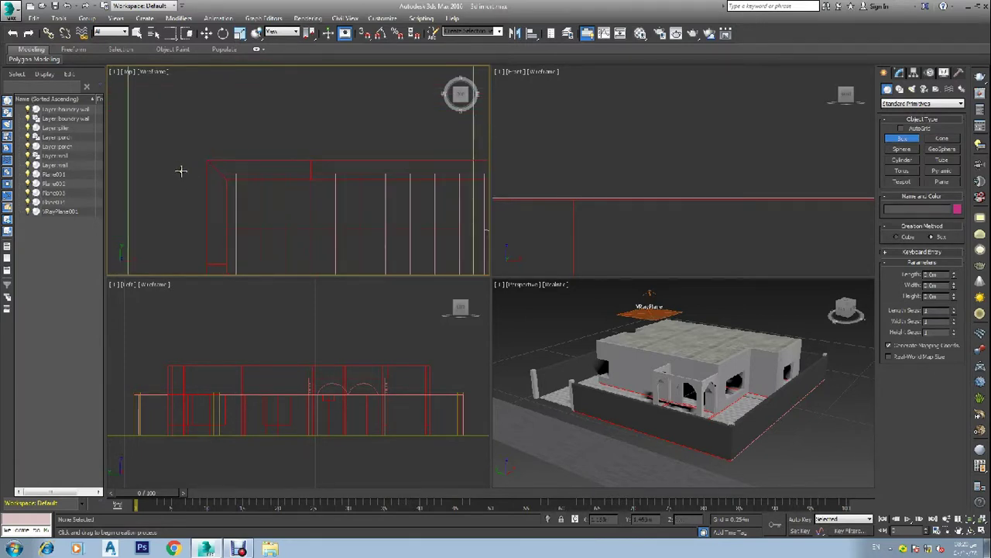
scroll(237, 166, "up", 2)
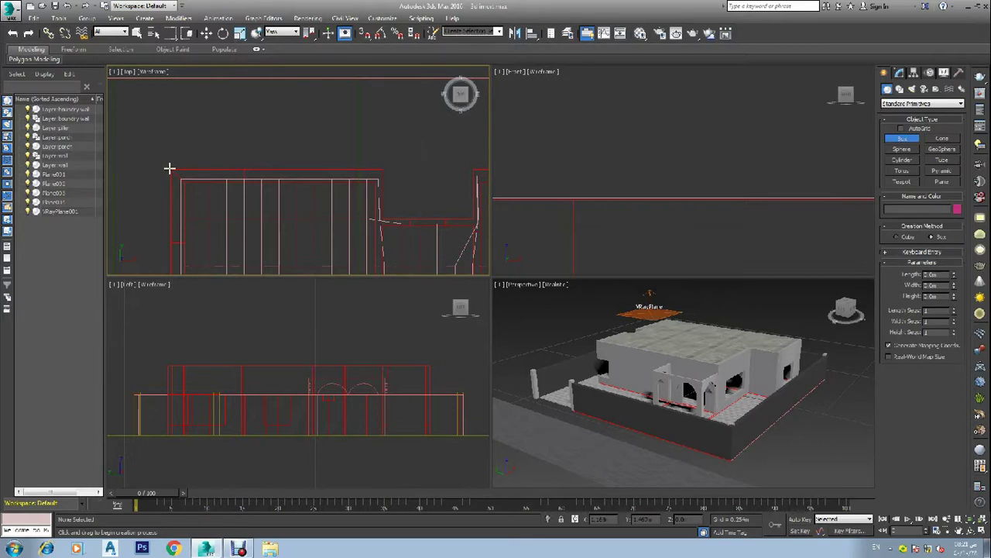
scroll(171, 168, "up", 2)
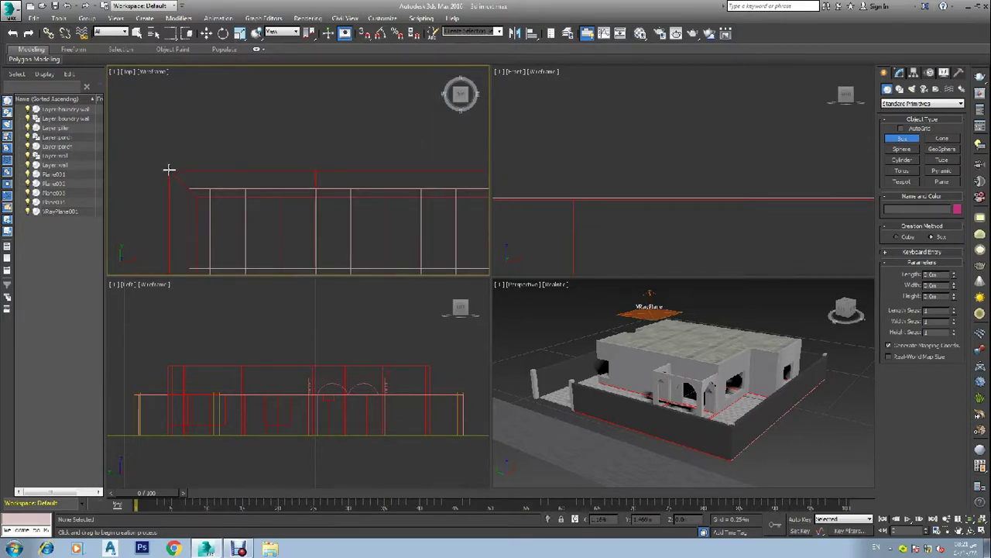
scroll(169, 169, "up", 3)
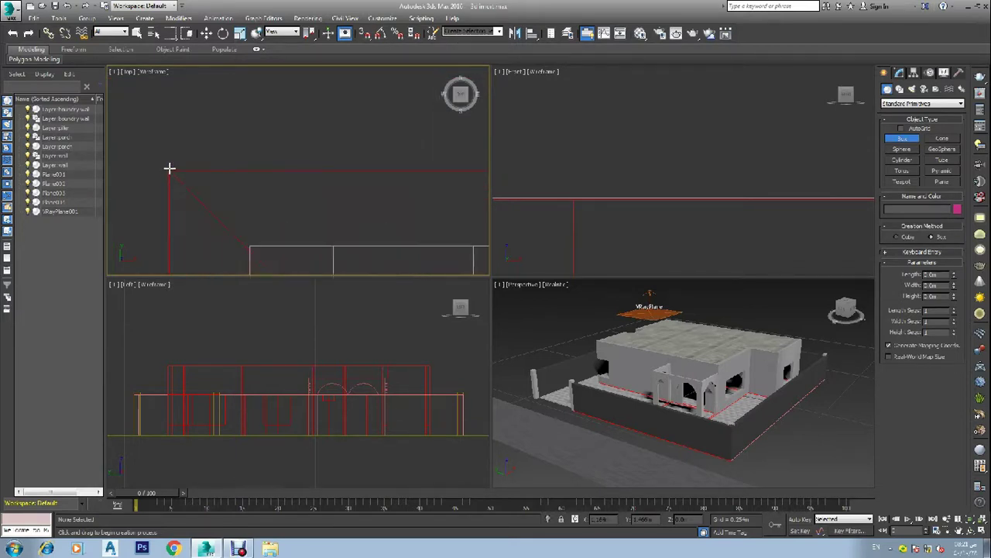
right_click(364, 34)
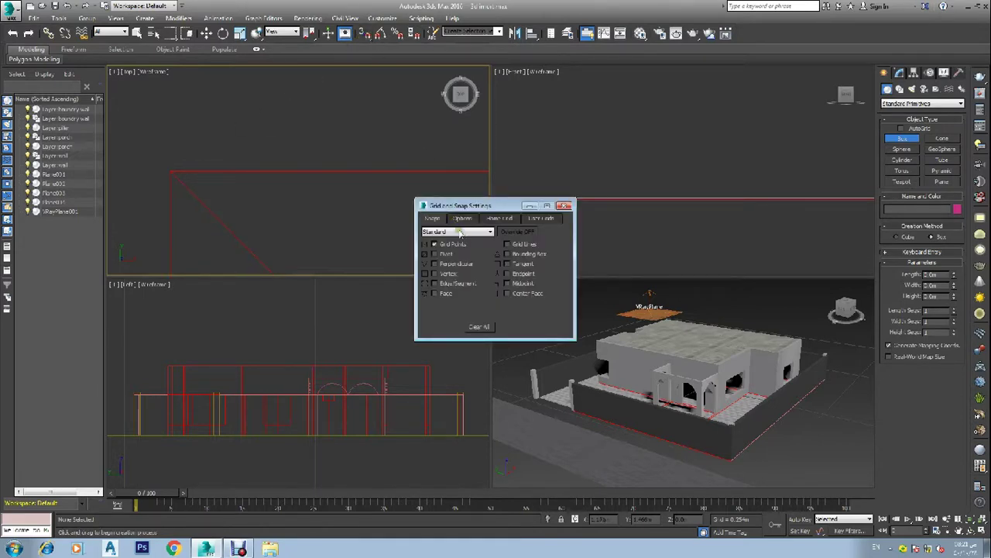
left_click(564, 205)
left_click(365, 33)
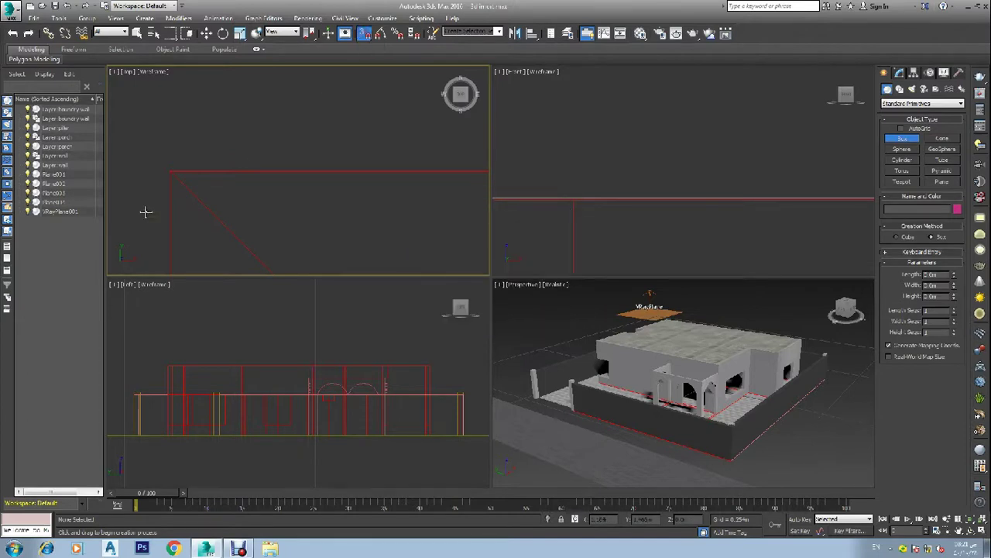
Step: Draw a flat box about 0.005 m long and 0.01 m wide at the house's upper-left corner in the Top view
scroll(198, 163, "down", 5)
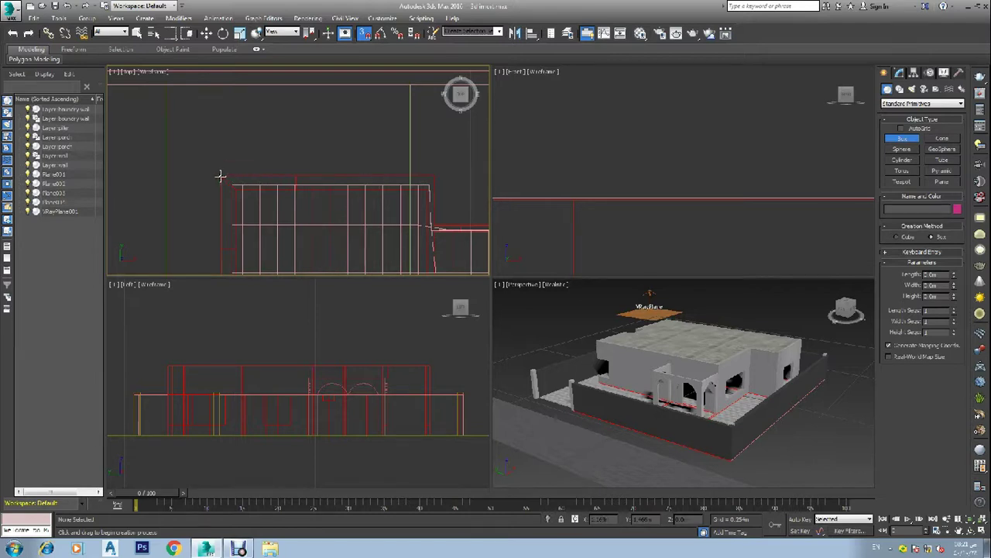
scroll(221, 177, "up", 3)
left_click_drag(223, 172, 289, 206)
scroll(298, 215, "down", 4)
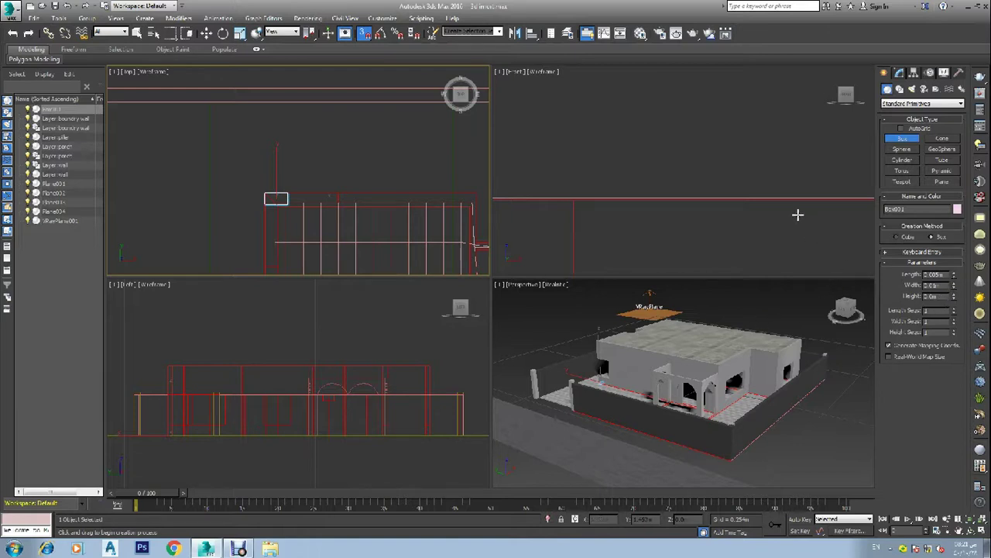
Step: Increase the box's length to about 0.006 m and move it along Y to line up with the outer wall face
left_click(958, 275)
scroll(293, 203, "up", 5)
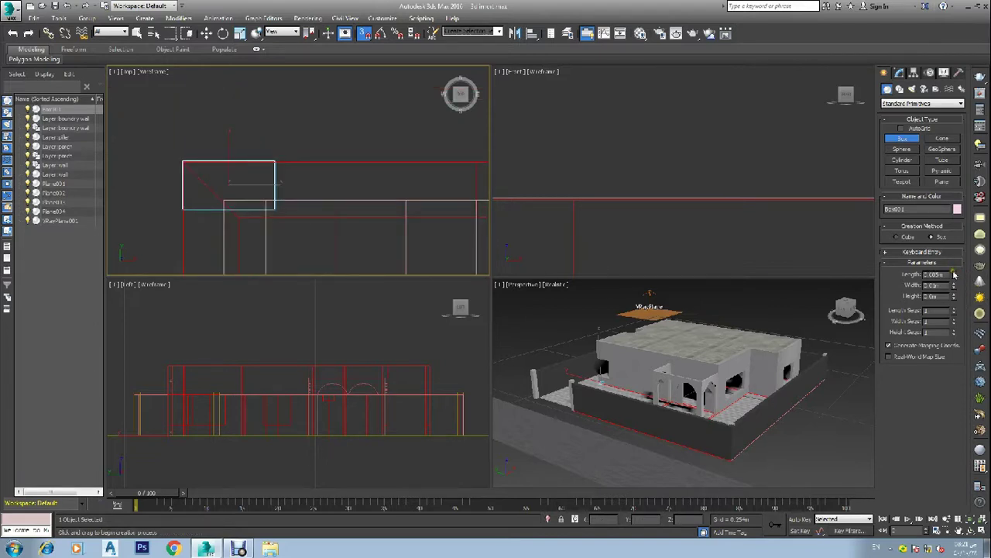
left_click_drag(954, 275, 955, 276)
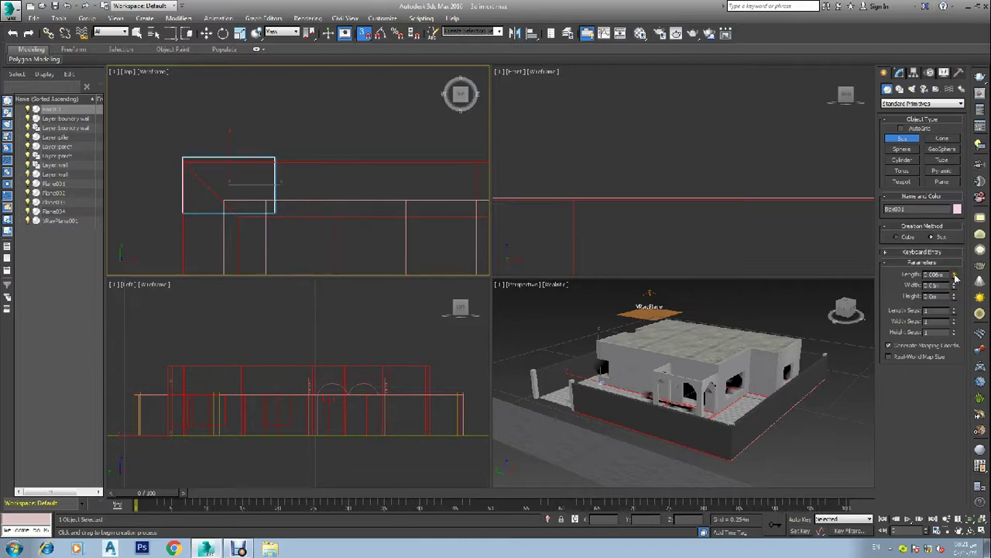
key("w")
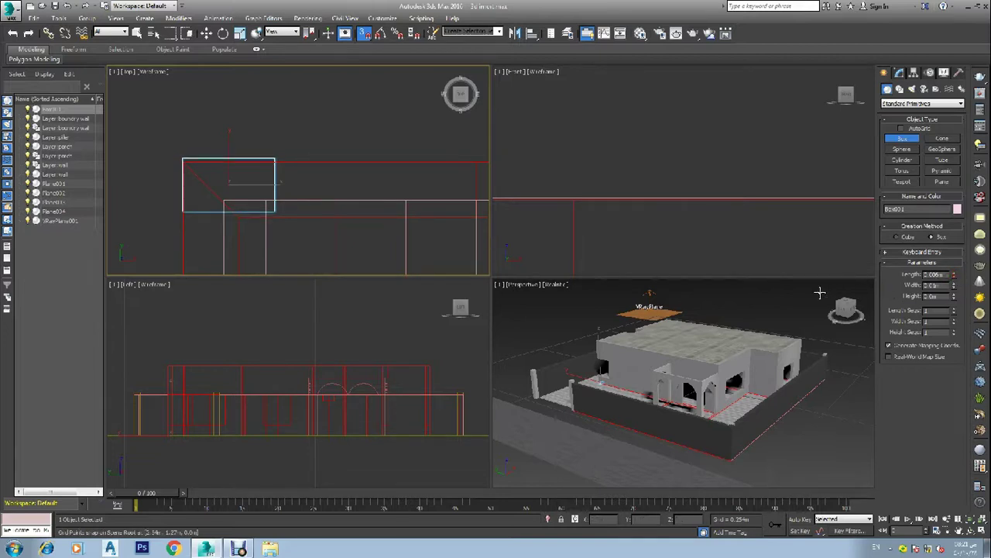
left_click(309, 198)
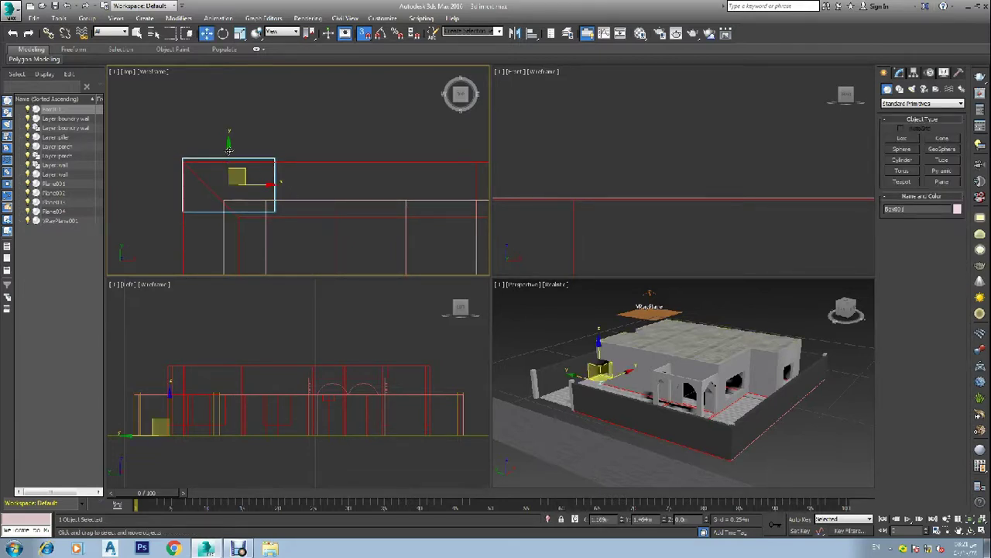
mouse_move(229, 184)
left_mouse_down()
mouse_move(230, 151)
mouse_move(229, 188)
left_mouse_up()
Step: Widen the box to about 0.091 m and shift it along X to span the wall section beside the recess
left_click(899, 73)
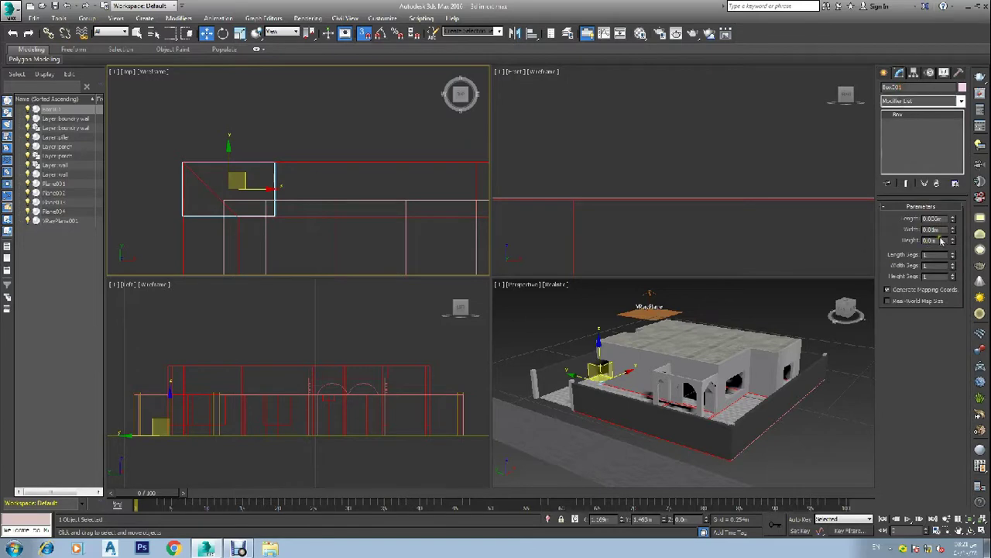
left_click_drag(954, 233, 971, 205)
scroll(435, 198, "up", 5)
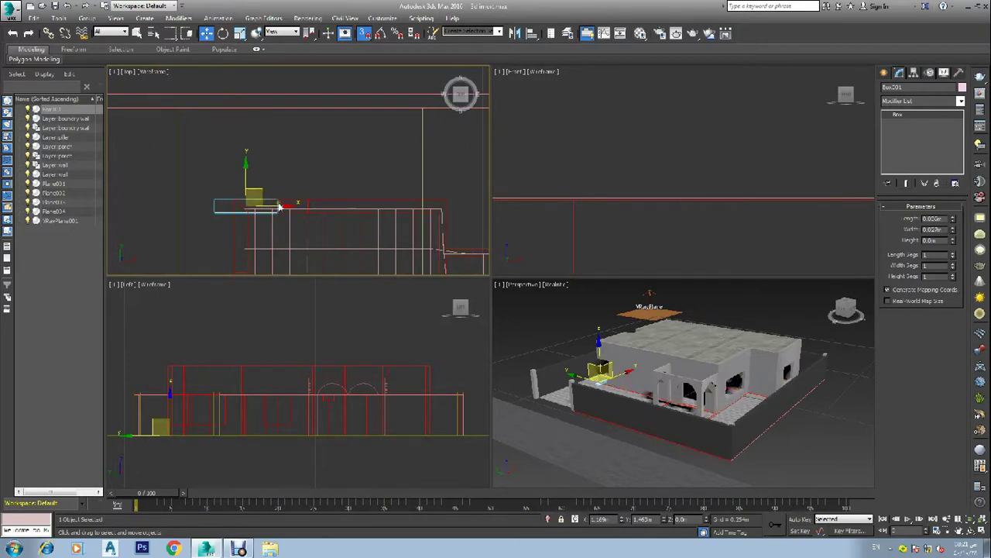
left_click_drag(273, 204, 336, 206)
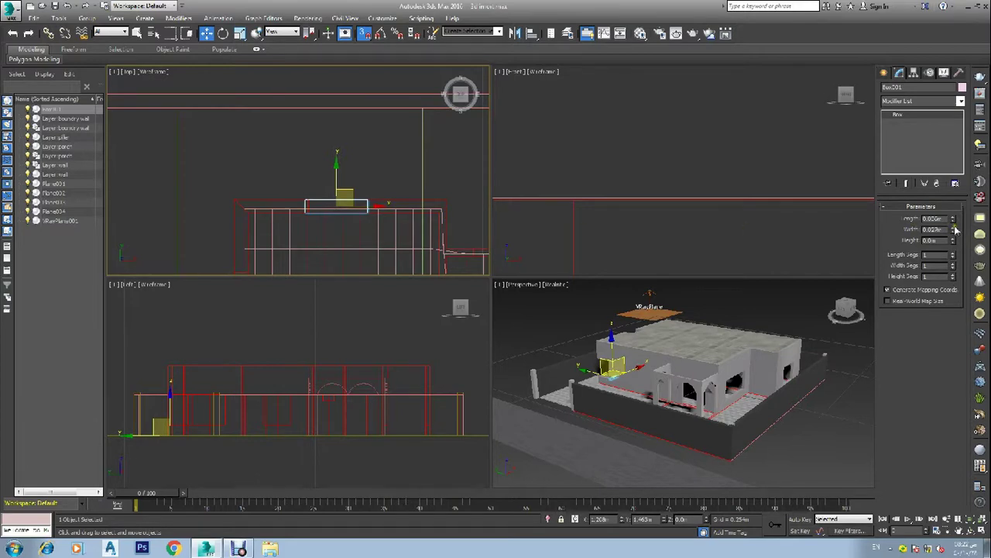
left_click(954, 229)
left_click_drag(954, 230, 974, 112)
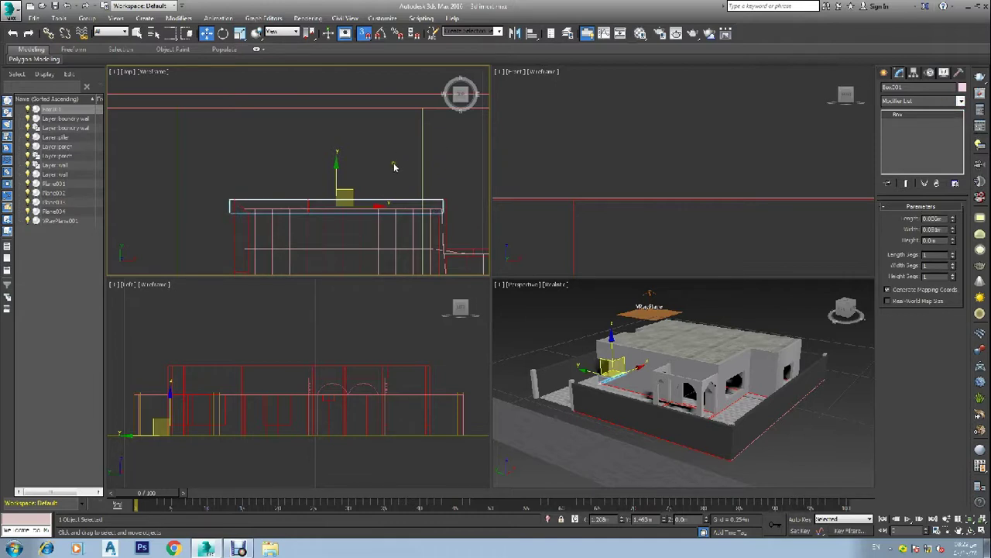
Step: Reduce the box's width to 0.09 m and slide it along X to meet the wall's outer corner
scroll(363, 214, "up", 4)
scroll(341, 206, "down", 2)
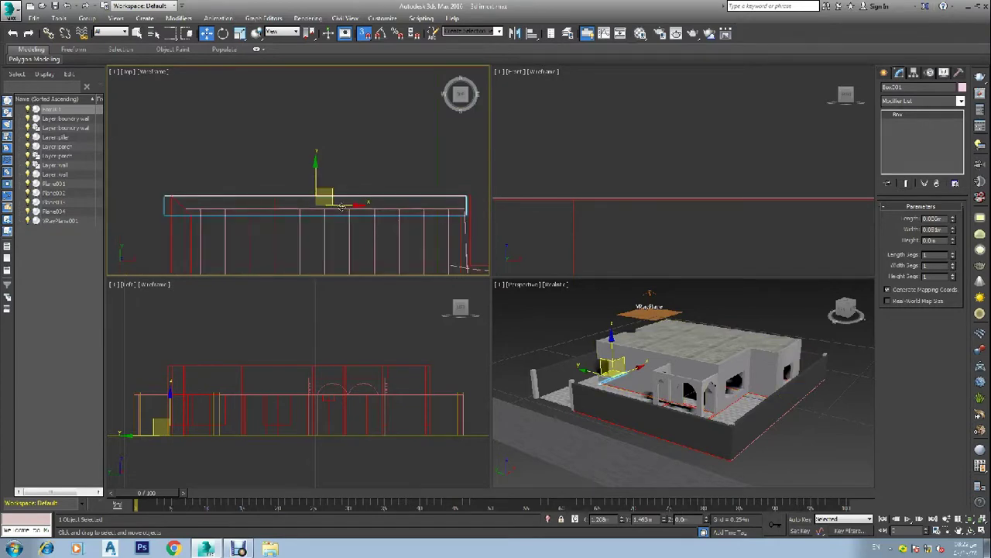
left_click_drag(340, 204, 320, 205)
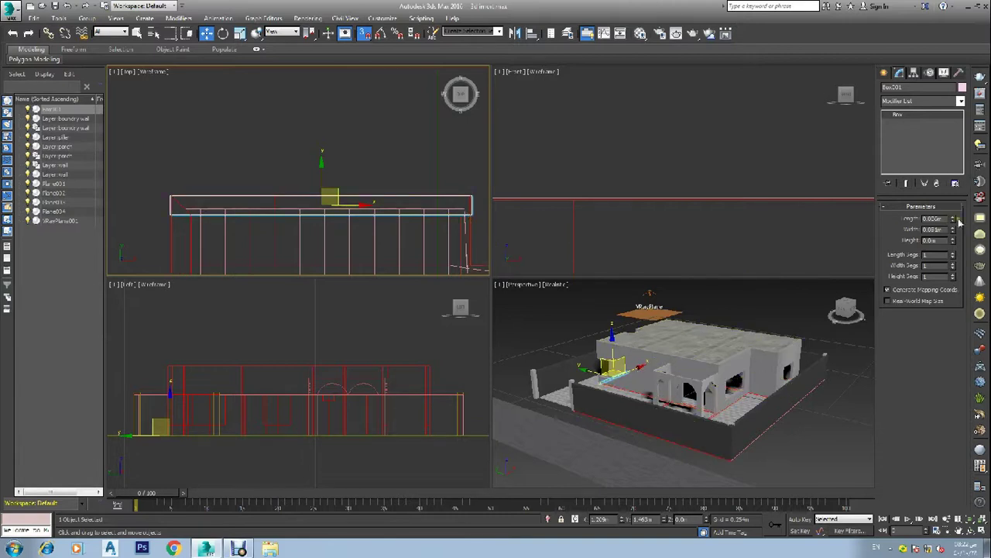
left_click(954, 232)
left_click_drag(349, 204, 319, 204)
Step: Turn off snapping and nudge the box along X to fit the ends of the wall section
left_click(364, 34)
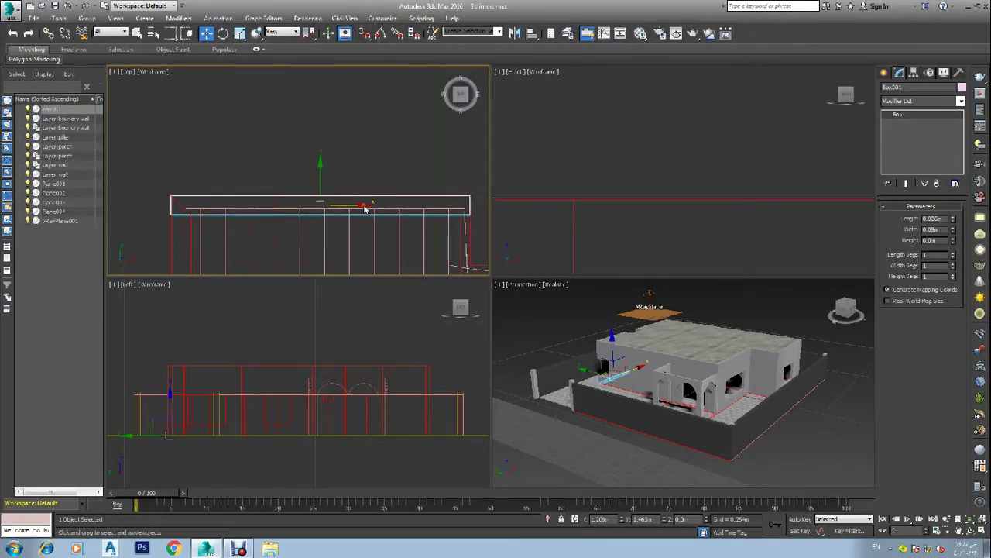
scroll(348, 205, "up", 2)
scroll(348, 205, "down", 2)
scroll(441, 200, "up", 3)
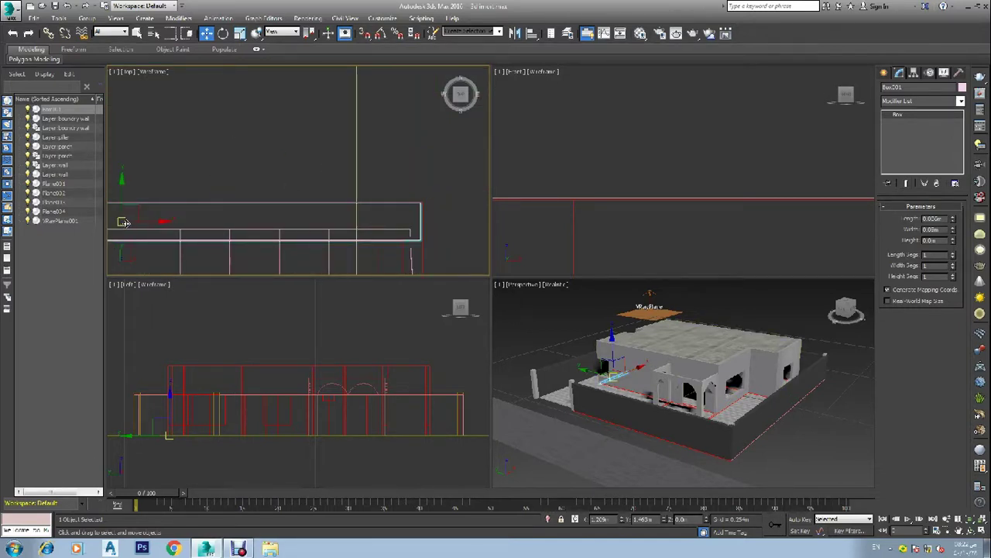
left_click_drag(144, 222, 146, 223)
scroll(145, 222, "down", 4)
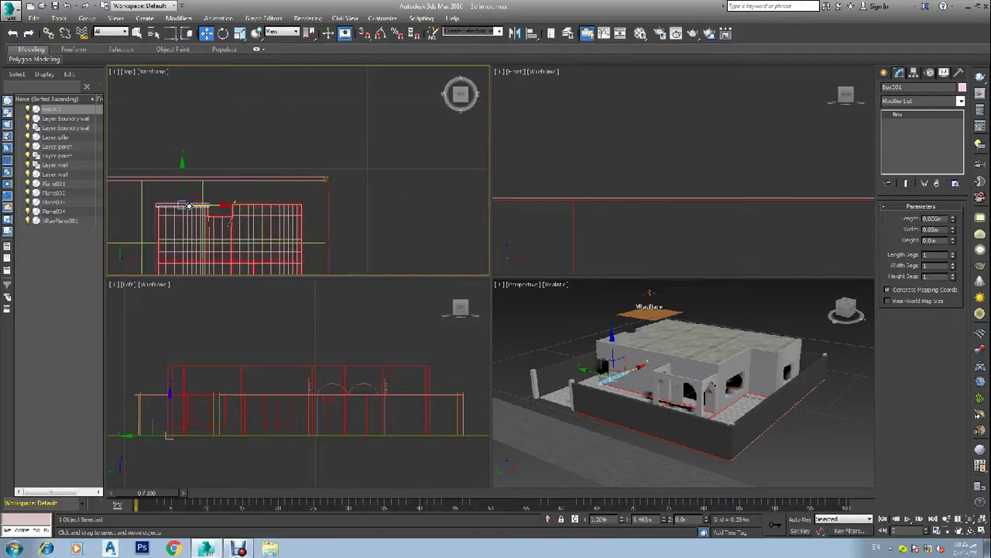
scroll(162, 206, "up", 4)
scroll(186, 194, "up", 5)
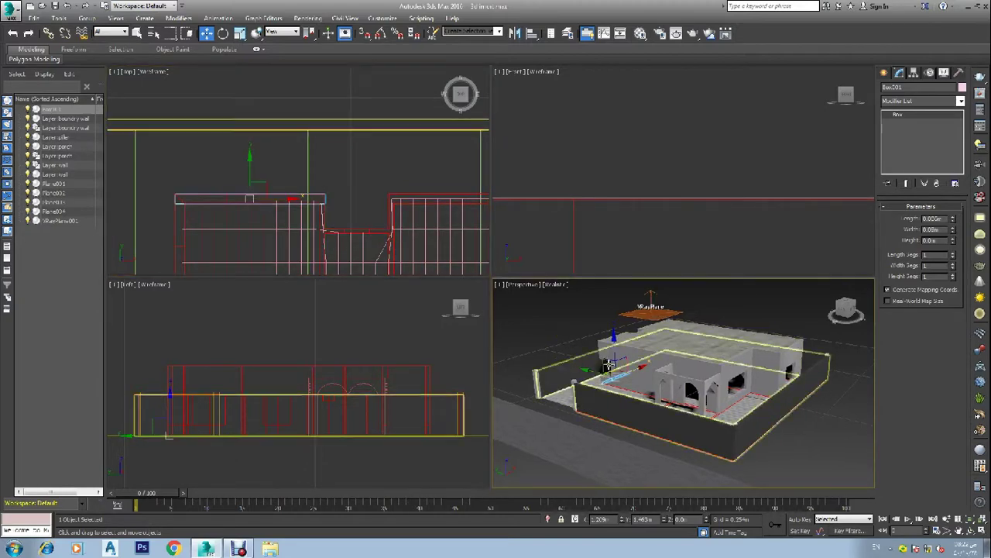
Step: Raise the box in the Front view to about 0.082 m, near the top of the house wall
right_click(599, 188)
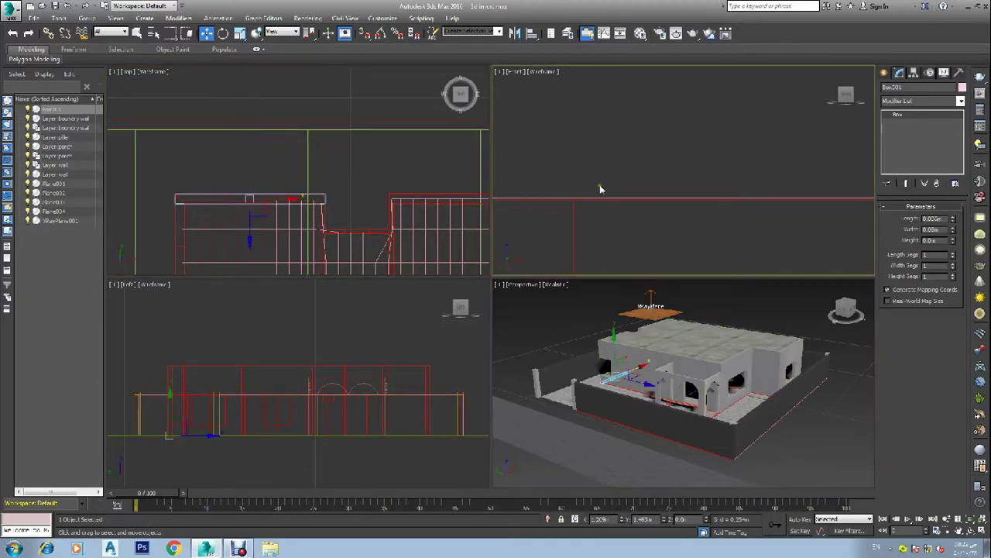
scroll(604, 206, "down", 6)
scroll(604, 216, "down", 5)
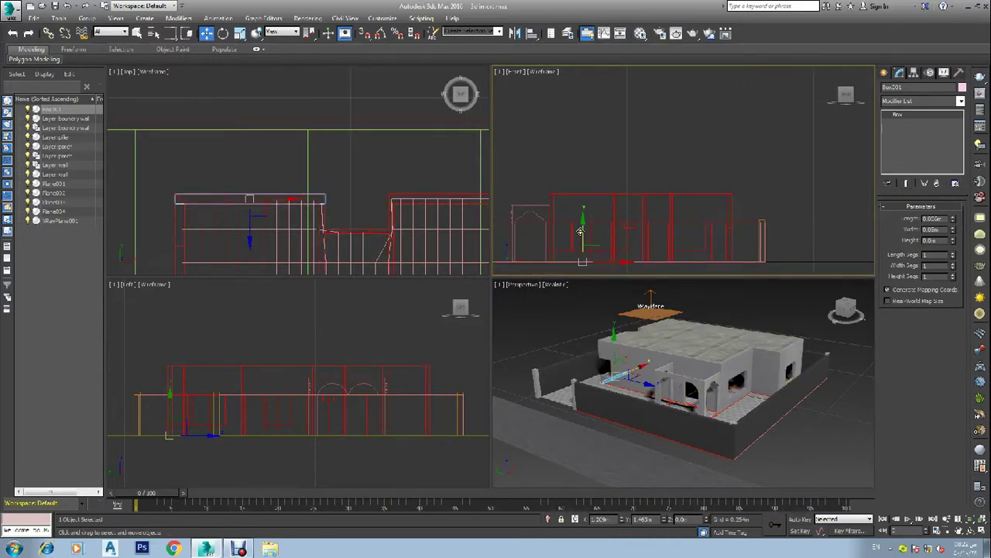
left_click_drag(590, 223, 588, 167)
scroll(559, 198, "up", 5)
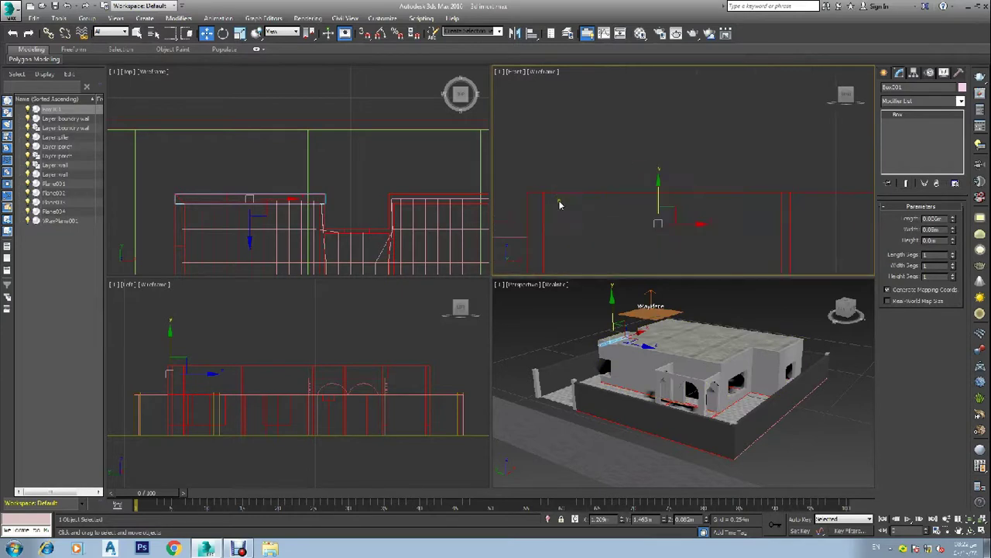
scroll(632, 210, "up", 3)
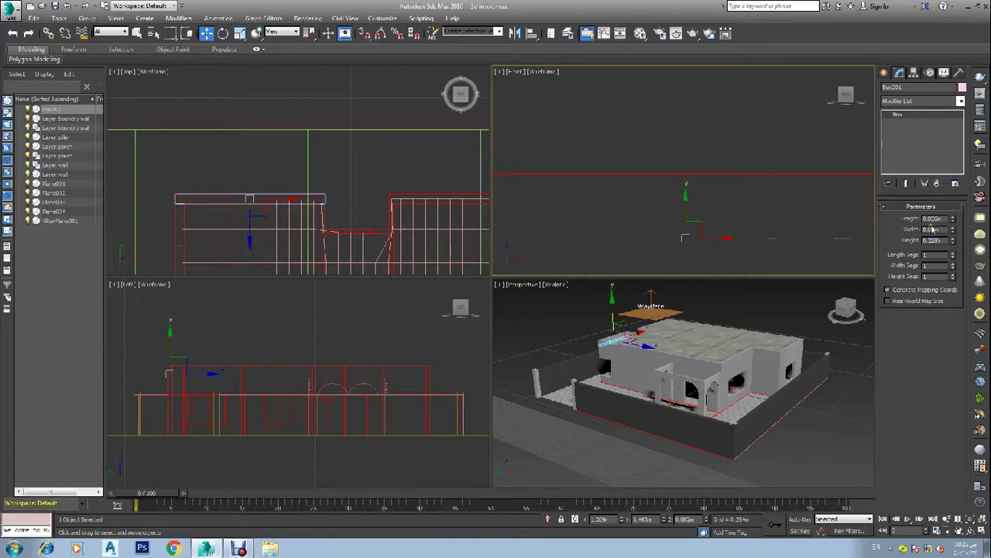
Step: Set the height of the roof-edge box to 0.022 m
scroll(731, 206, "down", 8)
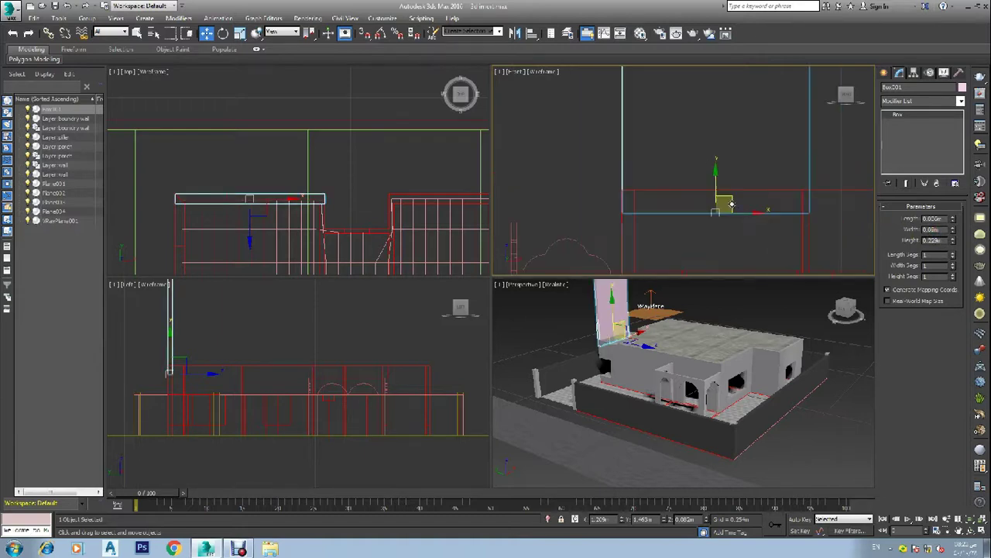
scroll(731, 206, "down", 10)
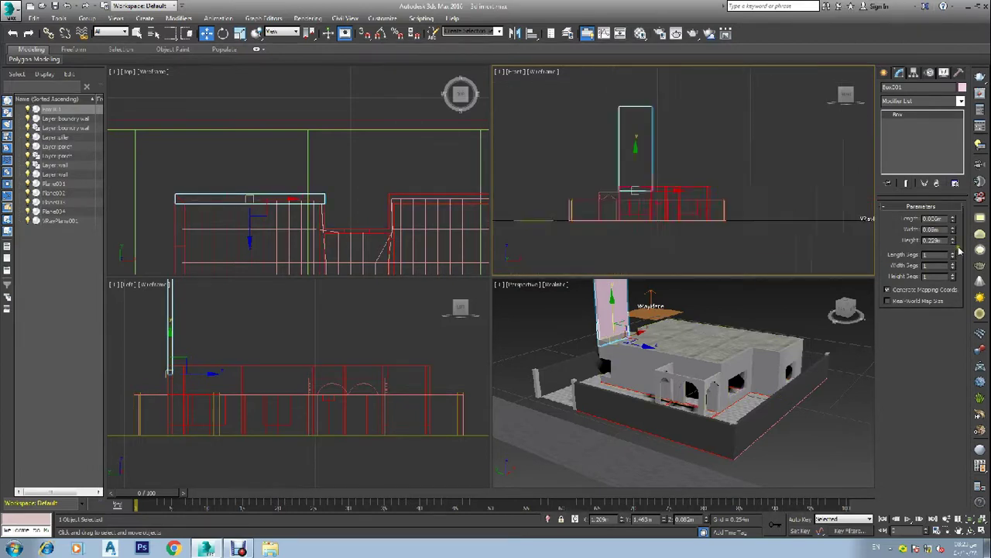
double_click(934, 240)
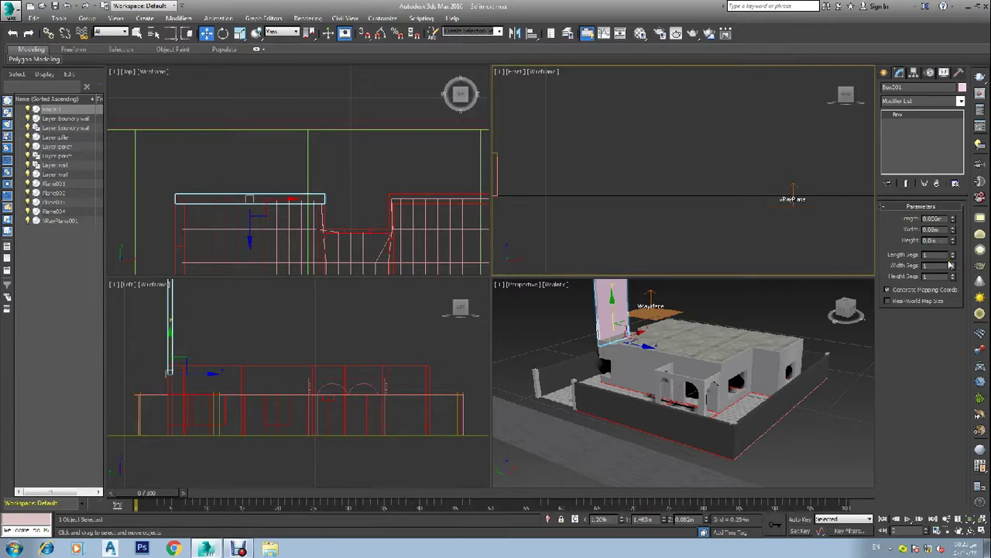
key("Return")
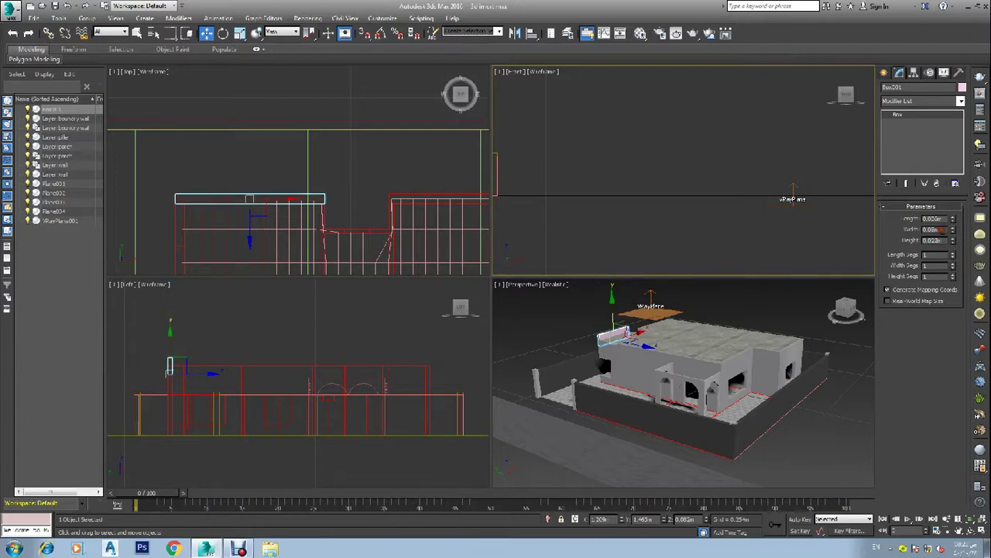
scroll(632, 223, "down", 8)
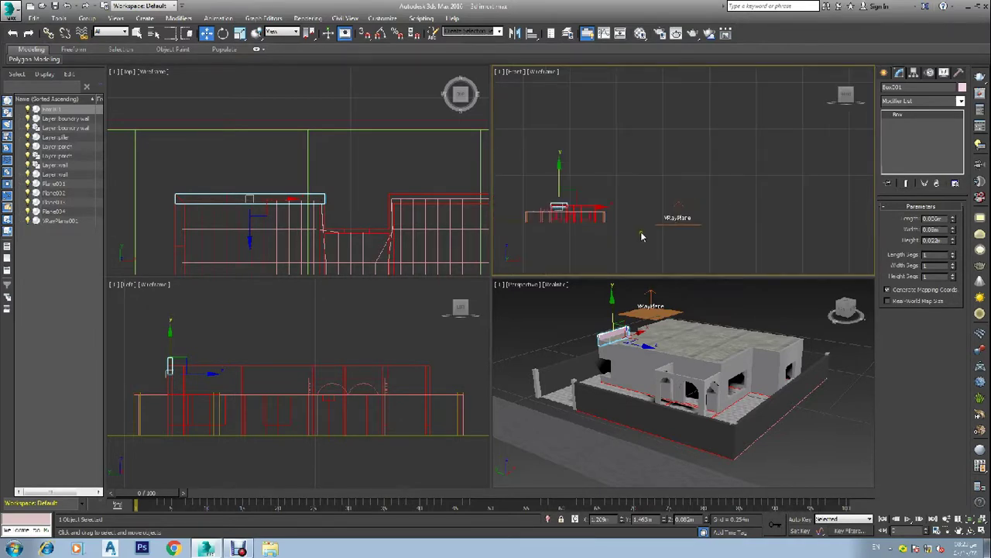
scroll(600, 228, "up", 7)
scroll(577, 221, "up", 5)
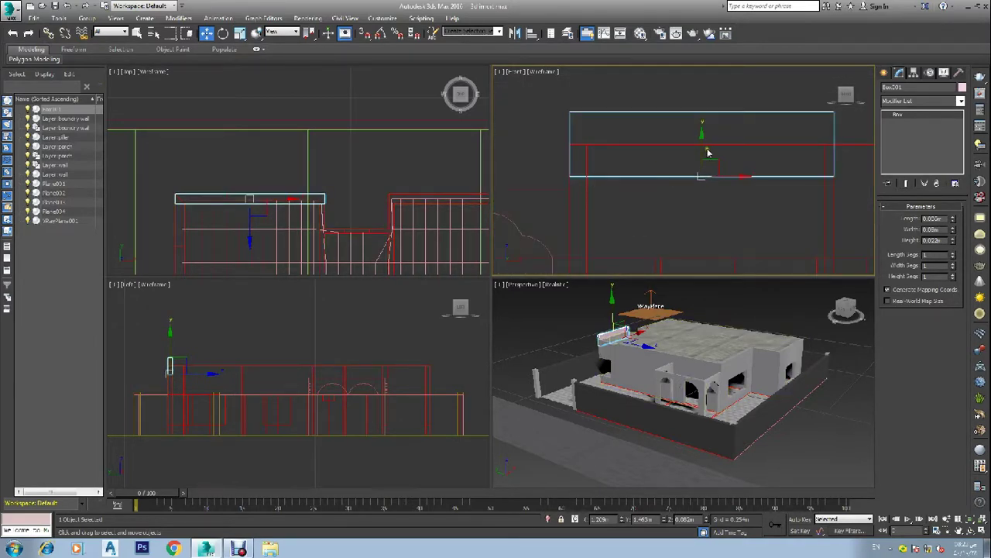
Step: Raise the roof-edge box in the Front view until its base sits on top of the house wall
left_click_drag(708, 153, 705, 114)
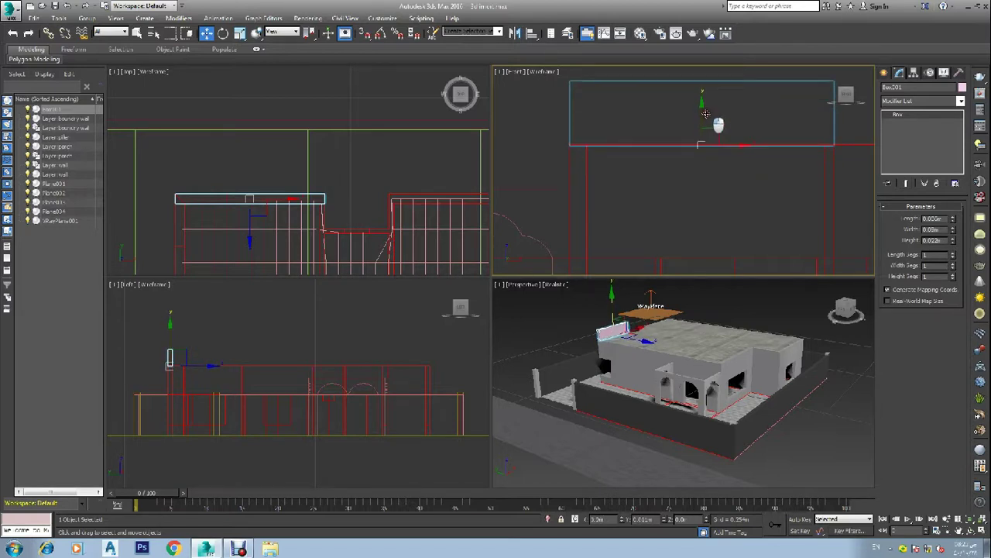
scroll(719, 178, "down", 6)
scroll(722, 155, "up", 3)
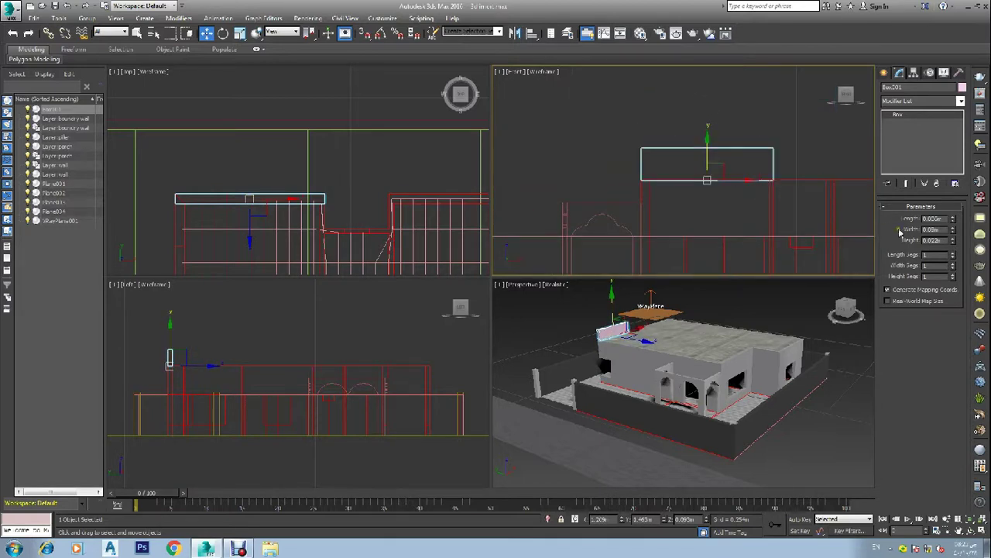
Step: Reduce the height of the roof-edge box to 0.004 m
left_click_drag(954, 241, 963, 269)
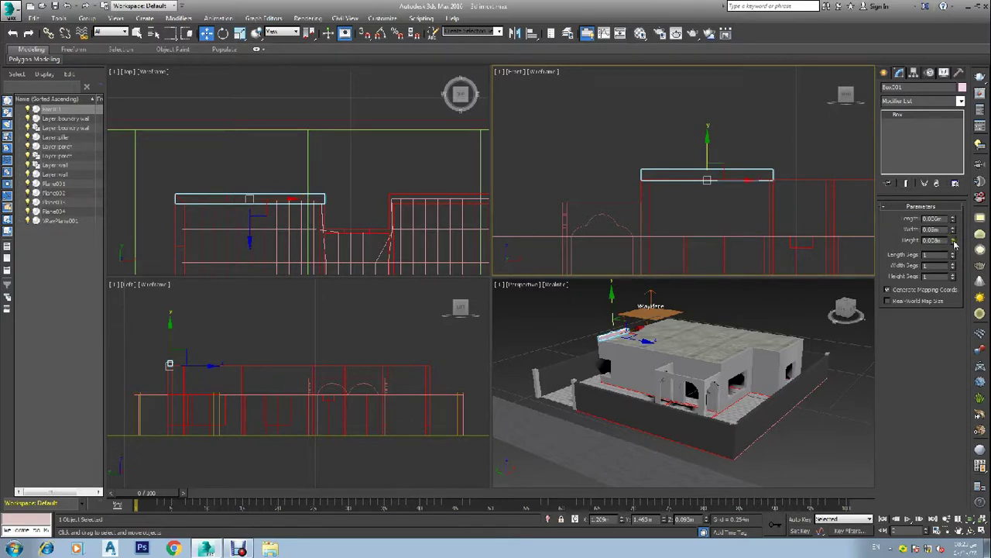
left_click_drag(955, 245, 967, 258)
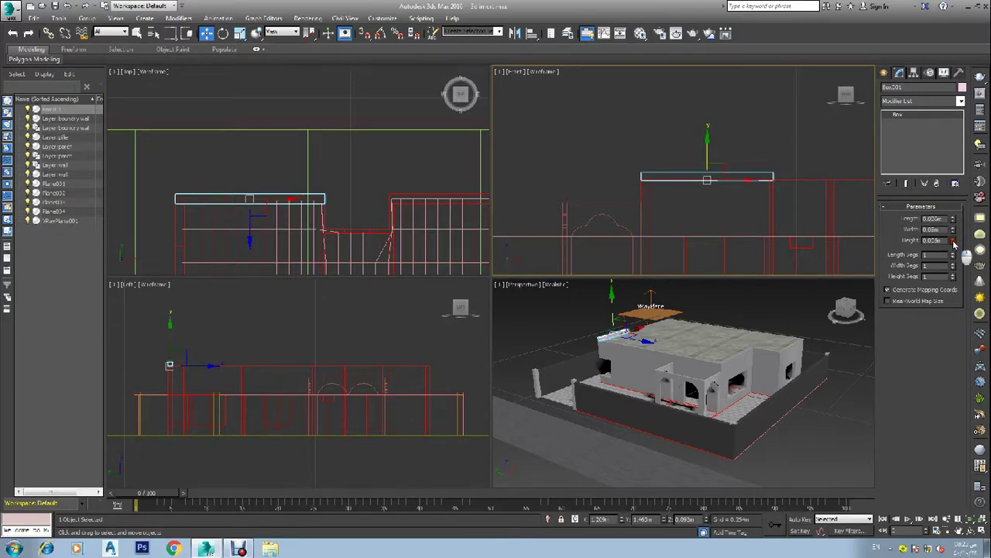
left_click(955, 245)
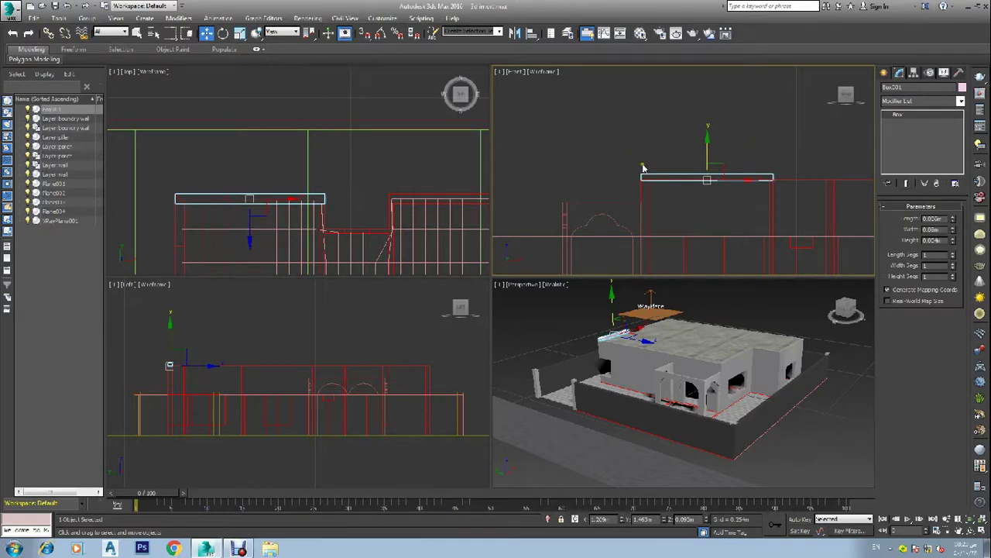
Step: Fine-tune the box's vertical position in the Front view so its base lies flush with the wall's top line
scroll(643, 167, "up", 10)
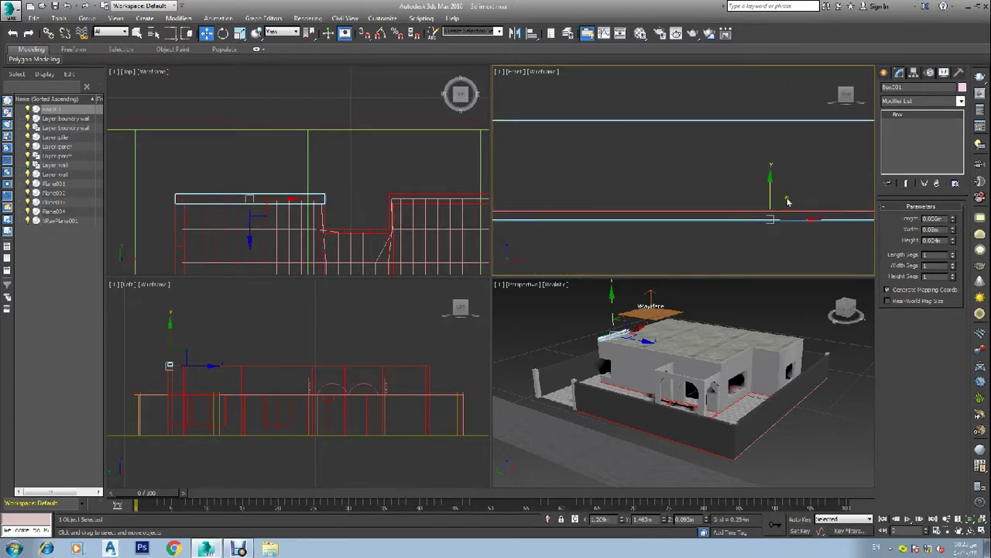
scroll(787, 201, "up", 2)
mouse_move(763, 203)
middle_mouse_down()
mouse_move(774, 214)
mouse_move(778, 203)
middle_mouse_up()
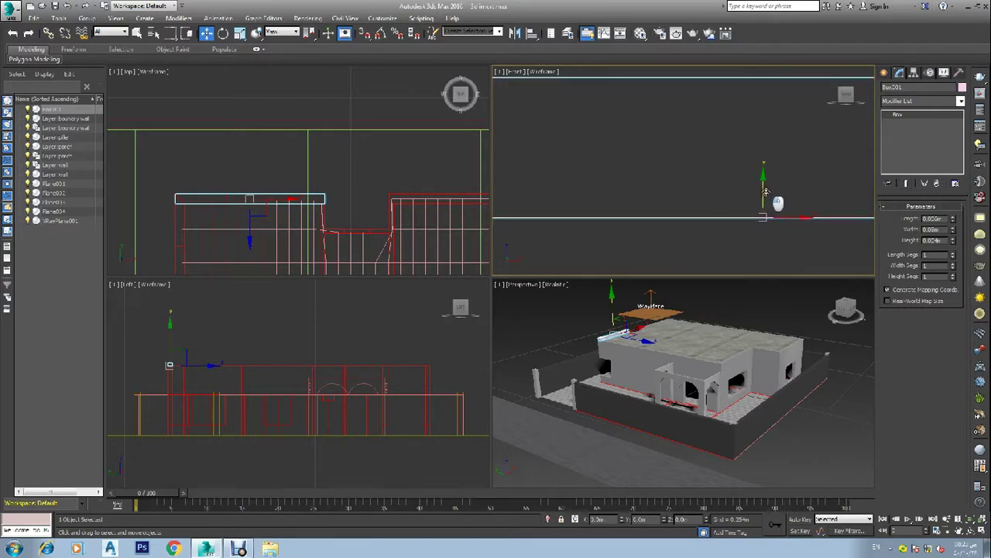
scroll(758, 206, "down", 4)
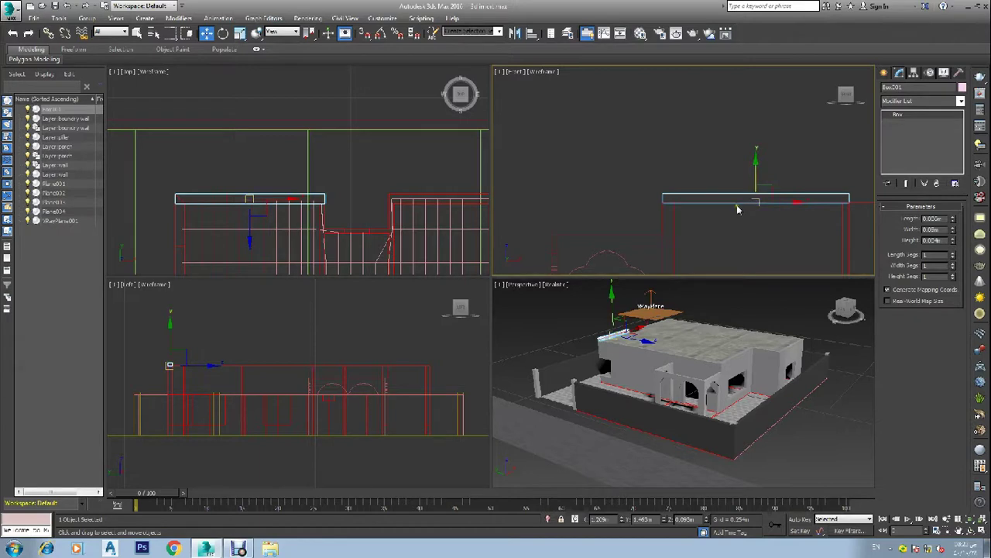
Step: Change an unused grey sample slot in the Material Editor to a VRayMtl material for the roof-edge box
key("m")
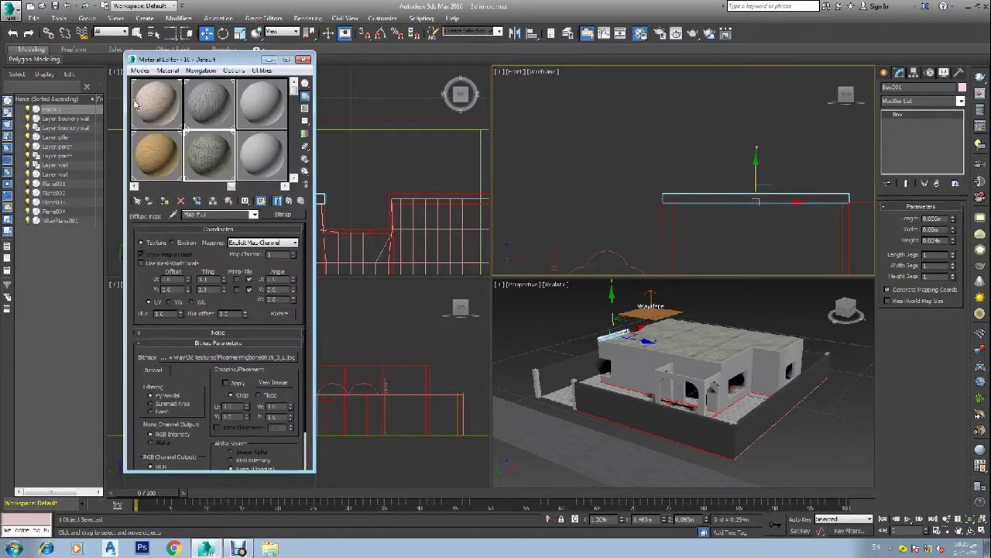
left_click(244, 110)
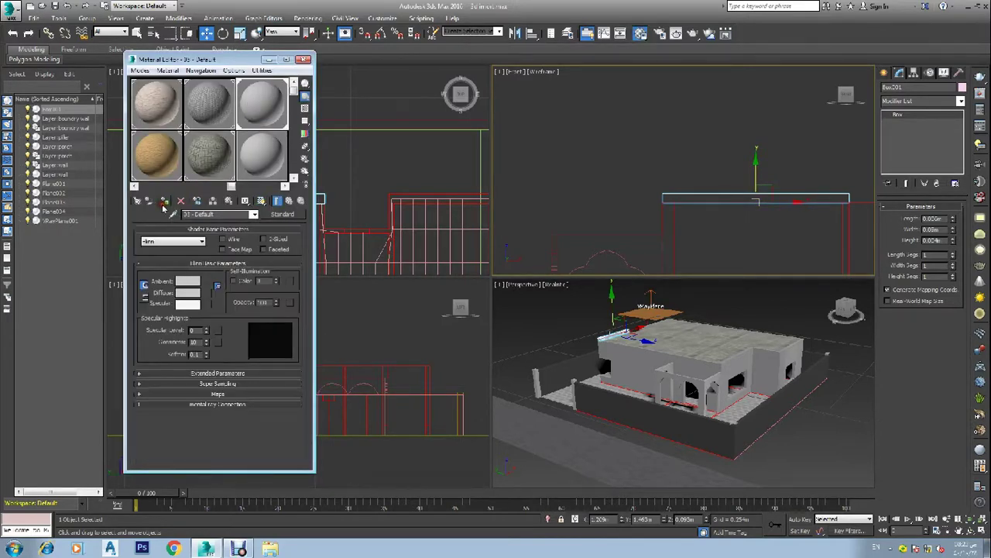
left_click(282, 214)
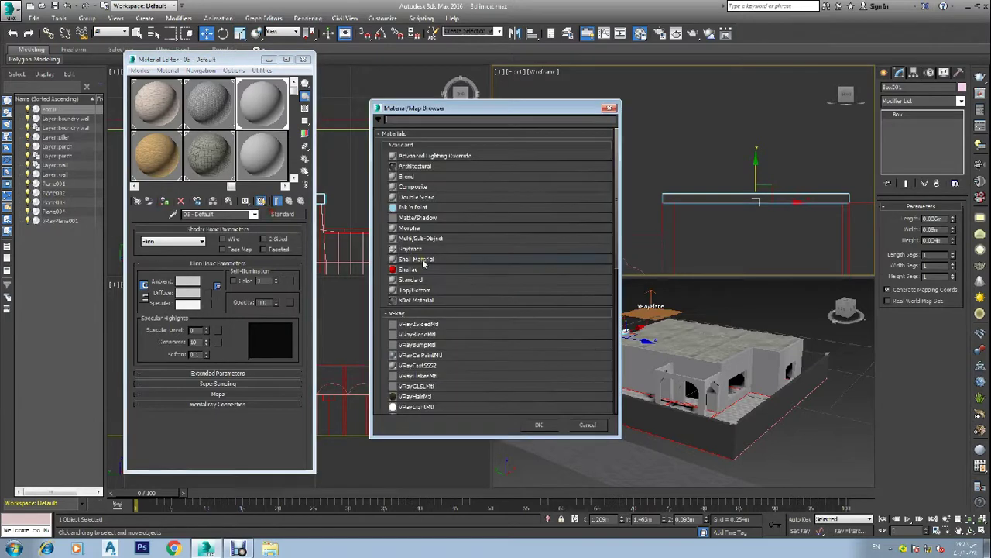
scroll(436, 376, "down", 2)
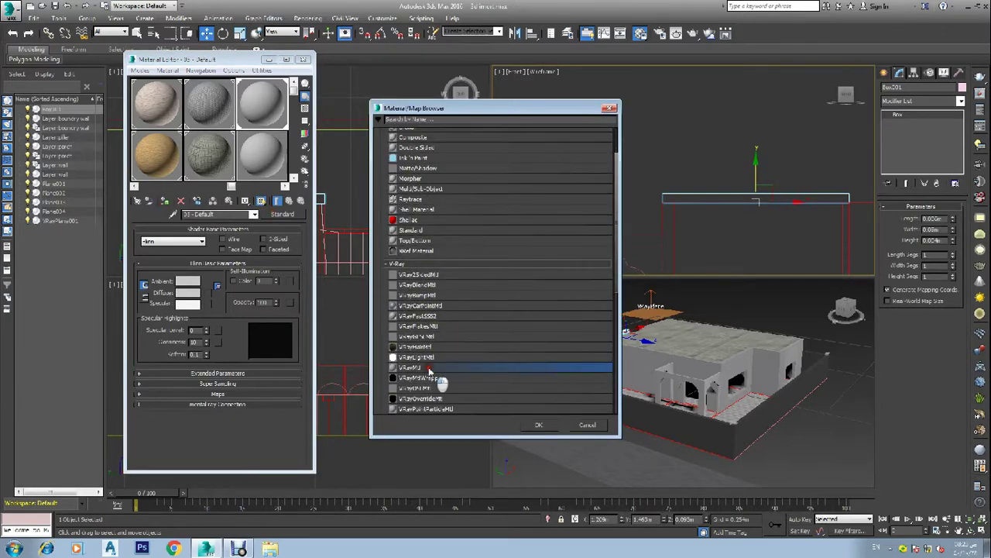
double_click(431, 367)
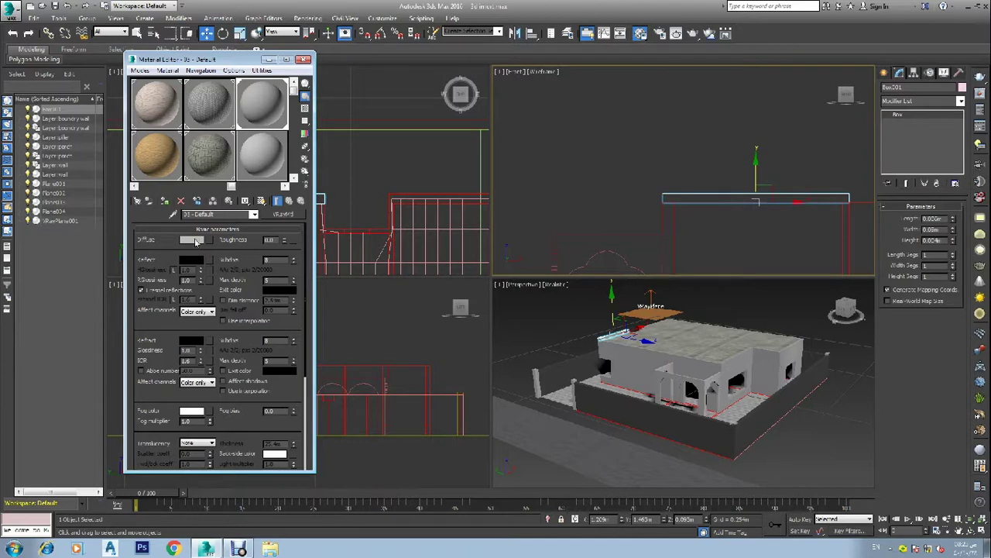
Step: Give the new VRay material a dark red diffuse color and assign it to the roof-edge box
left_click(193, 241)
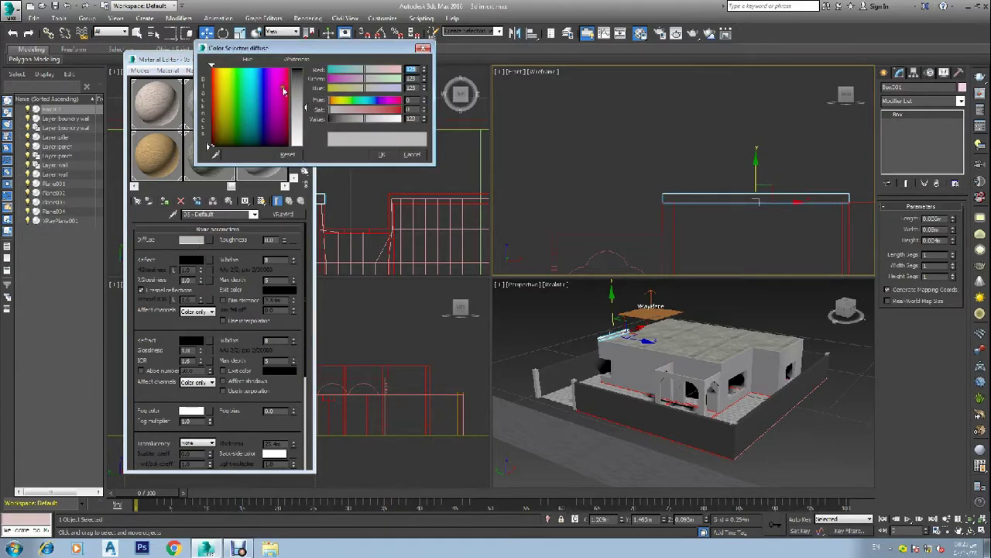
left_click_drag(216, 117, 221, 154)
left_click_drag(293, 99, 294, 68)
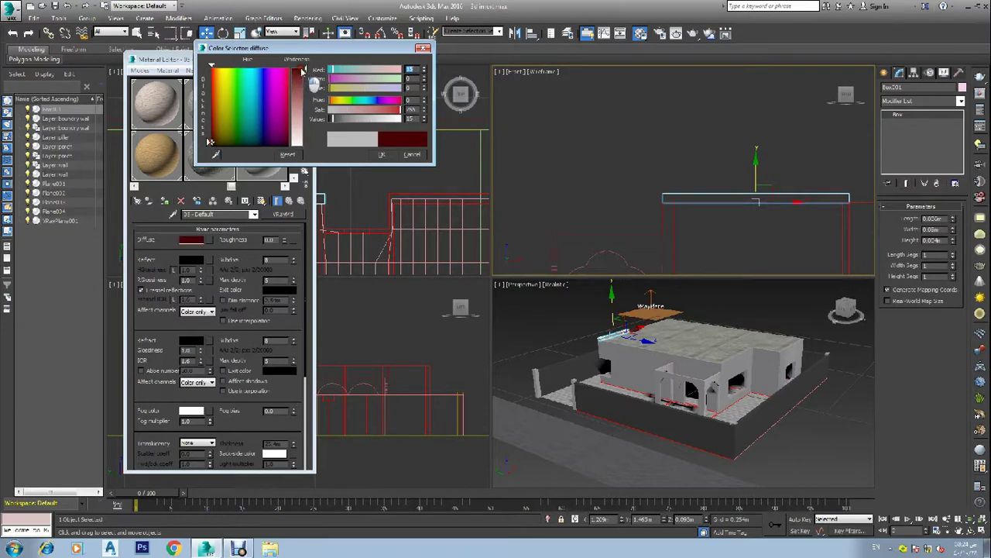
left_click(382, 155)
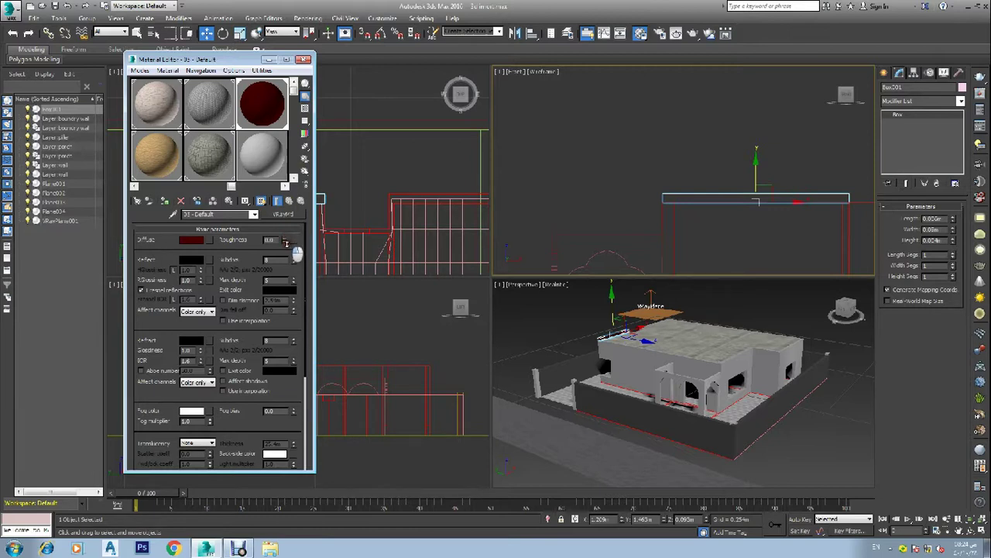
Step: Set the dark red material's roughness to 0.5, then close the Material Editor and deselect the box
double_click(269, 122)
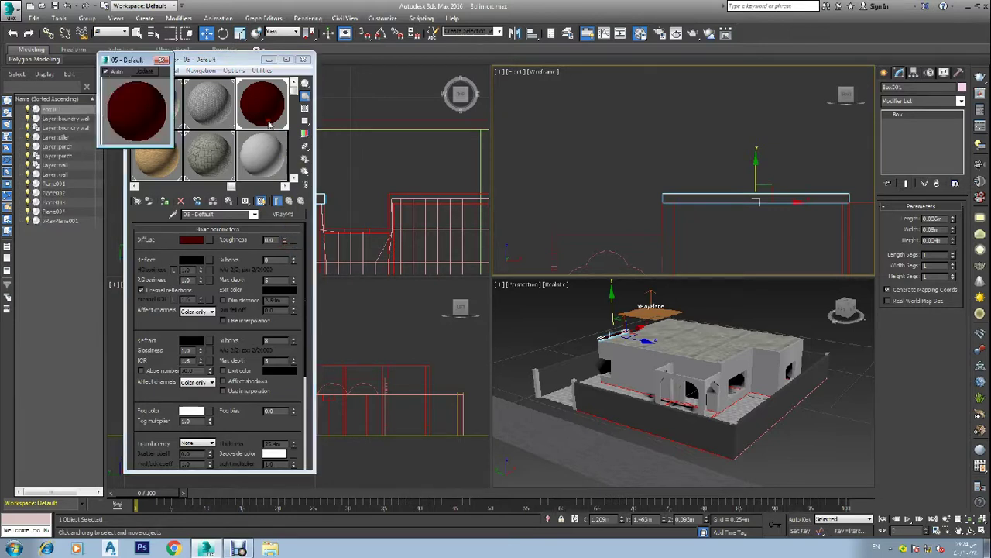
left_click_drag(127, 59, 353, 62)
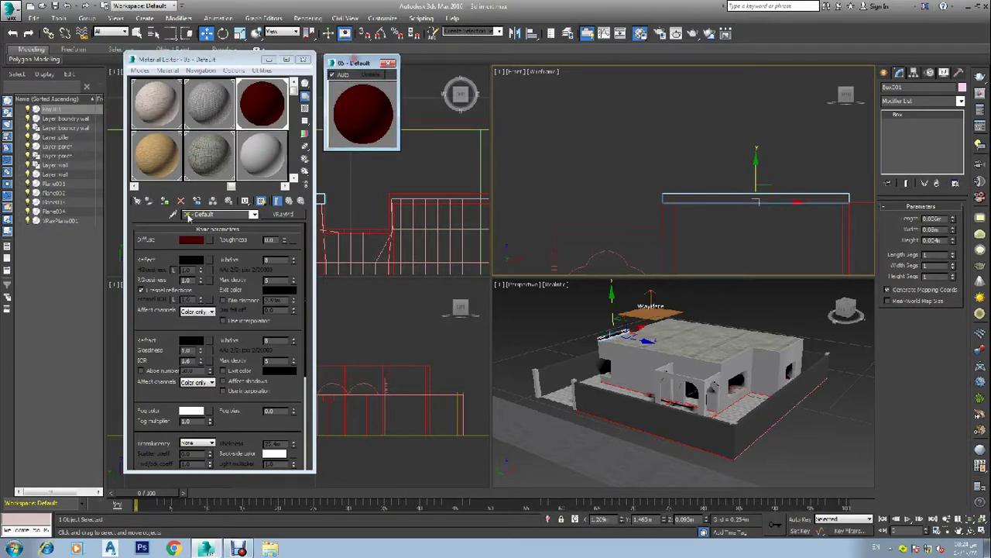
left_click(284, 239)
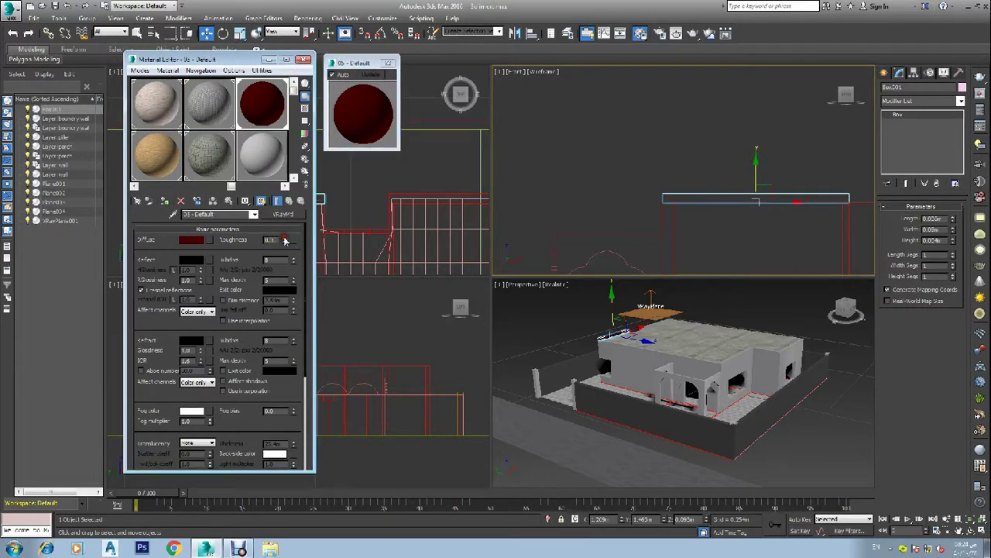
left_click(388, 62)
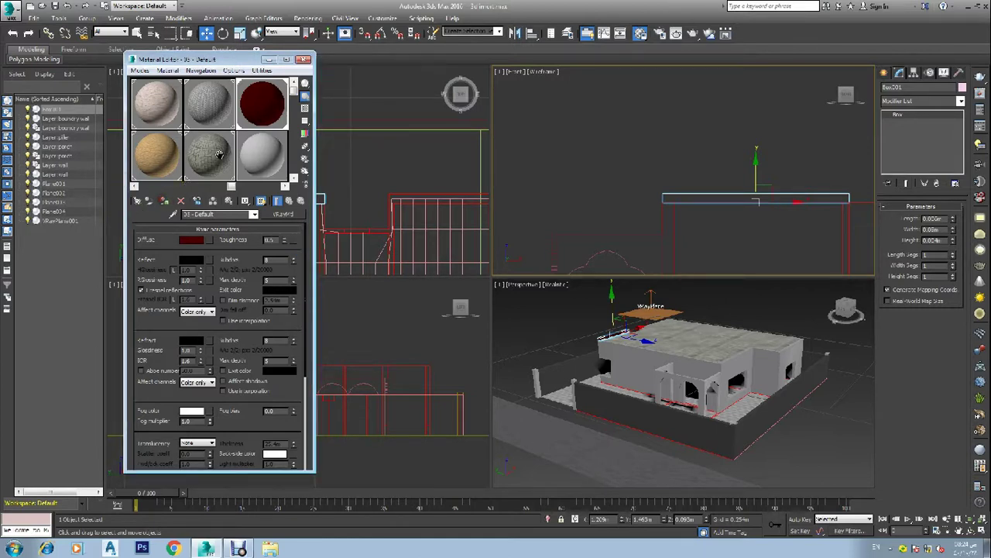
left_click(307, 60)
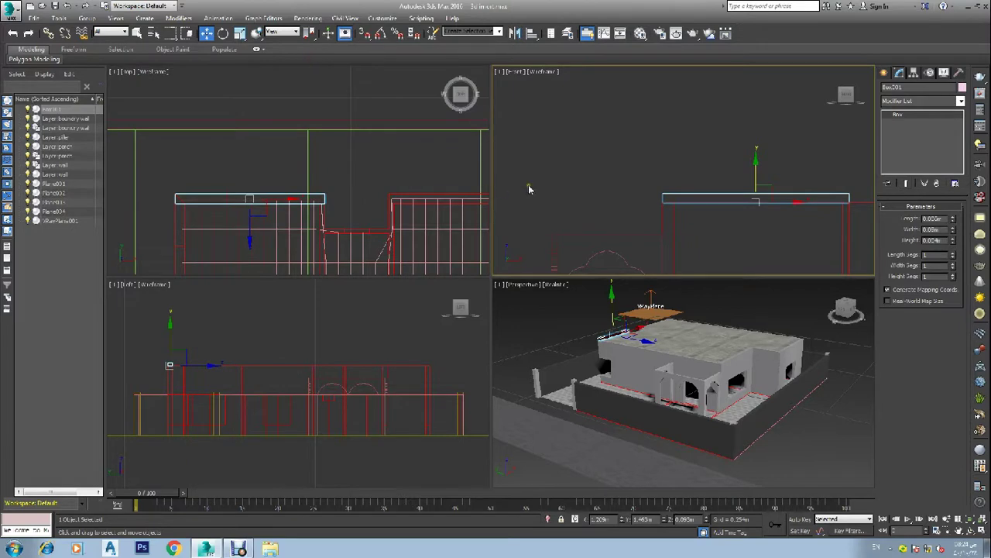
left_click(550, 174)
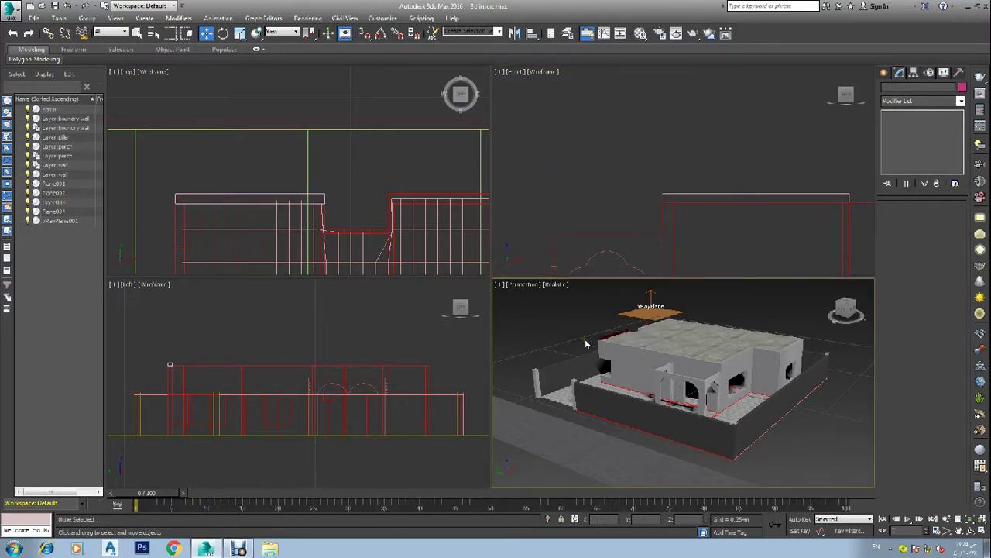
left_click(540, 332)
left_click(595, 194)
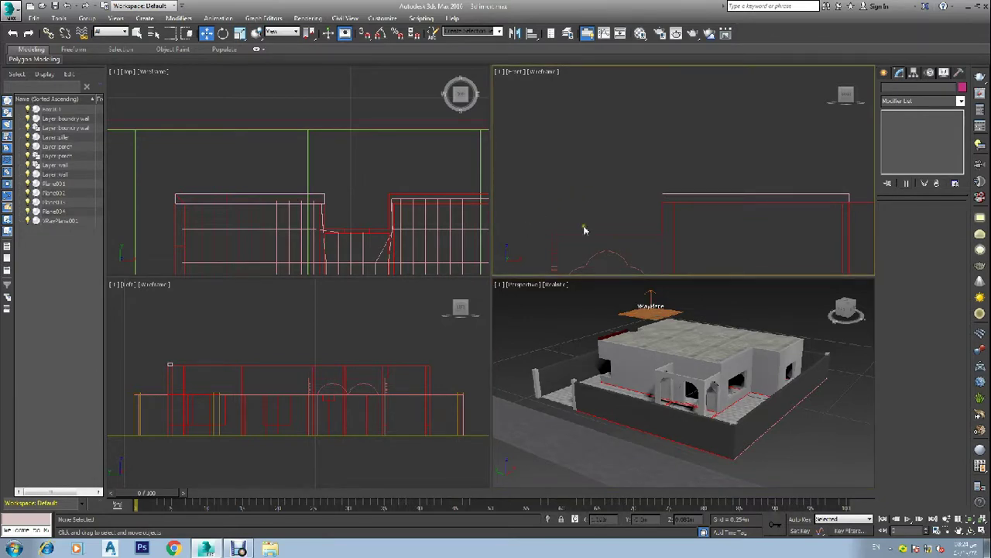
Step: Clone the roof-edge box as a single copy along Y in the Top view, toward the opposite outer wall
left_click(671, 193)
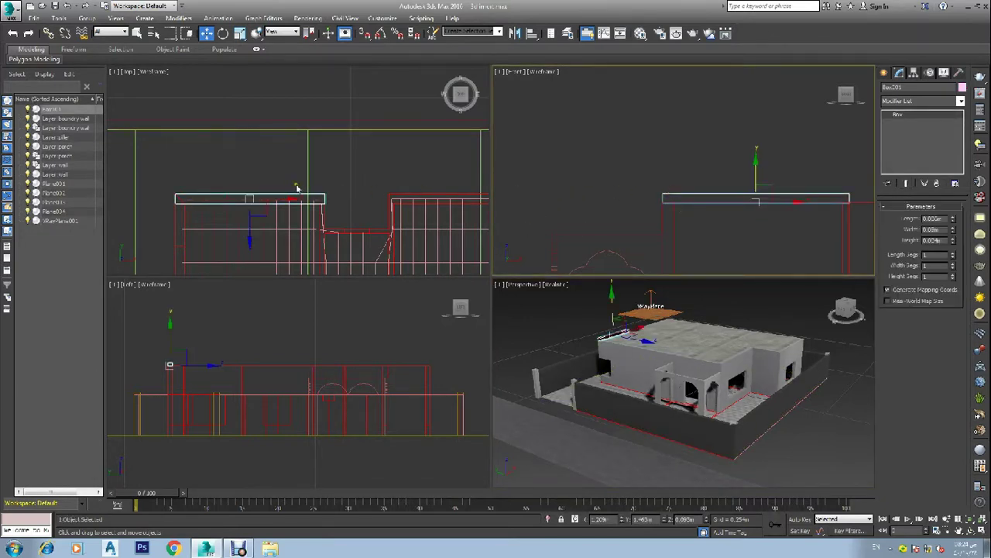
right_click(316, 170)
scroll(317, 174, "down", 5)
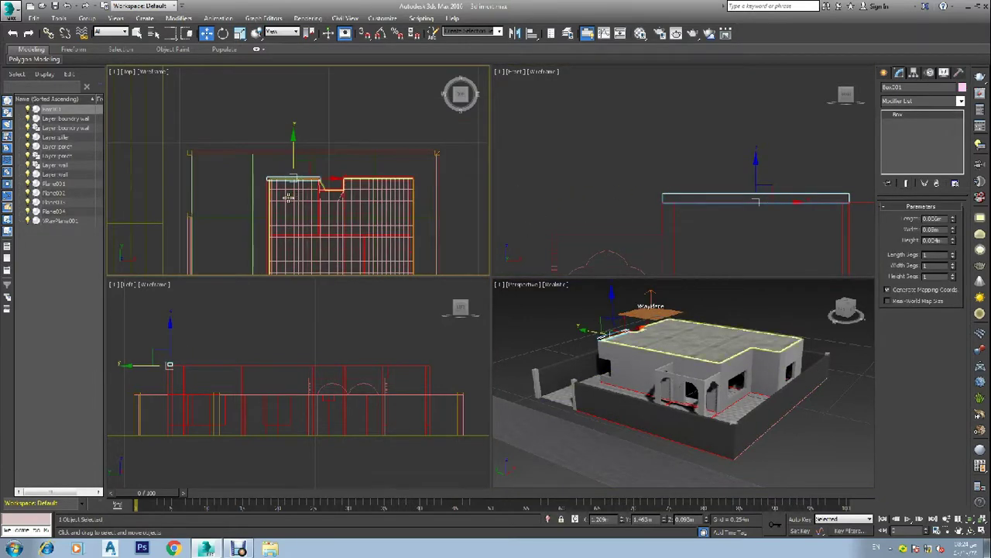
scroll(288, 199, "down", 4)
middle_click_drag(294, 234, 300, 156)
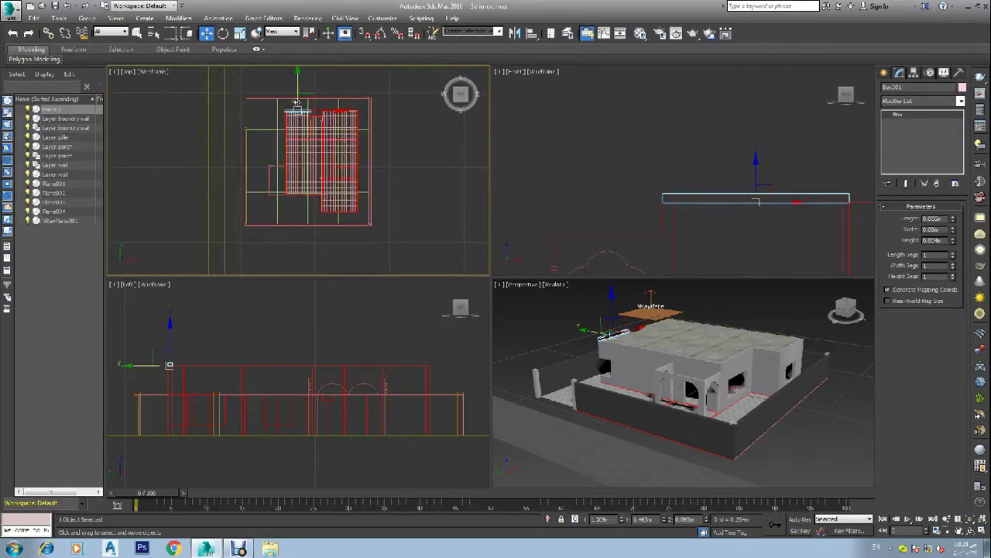
scroll(296, 97, "up", 2)
left_click_drag(298, 86, 298, 197)
left_click_drag(300, 200, 300, 203, "shift")
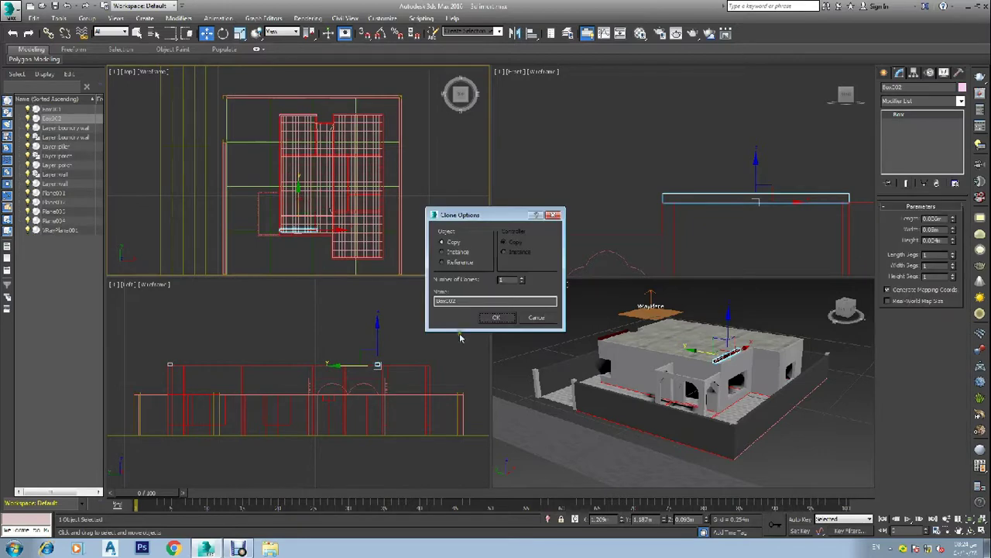
left_click(496, 318)
Step: Move the copied box along Y in the Top view to line up with the thickness of the outer wall
scroll(269, 249, "up", 5)
scroll(346, 224, "up", 6)
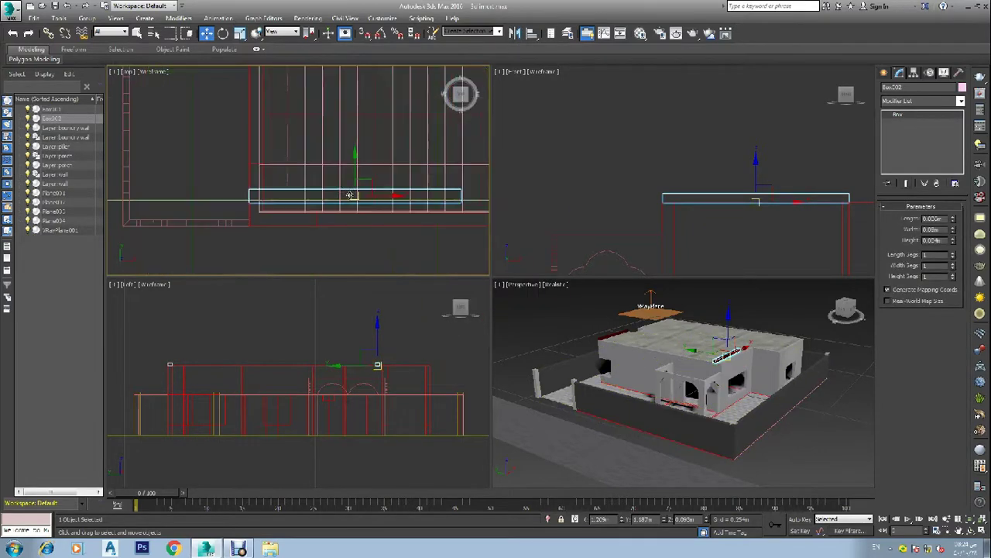
left_click_drag(363, 157, 383, 198)
scroll(372, 237, "up", 5)
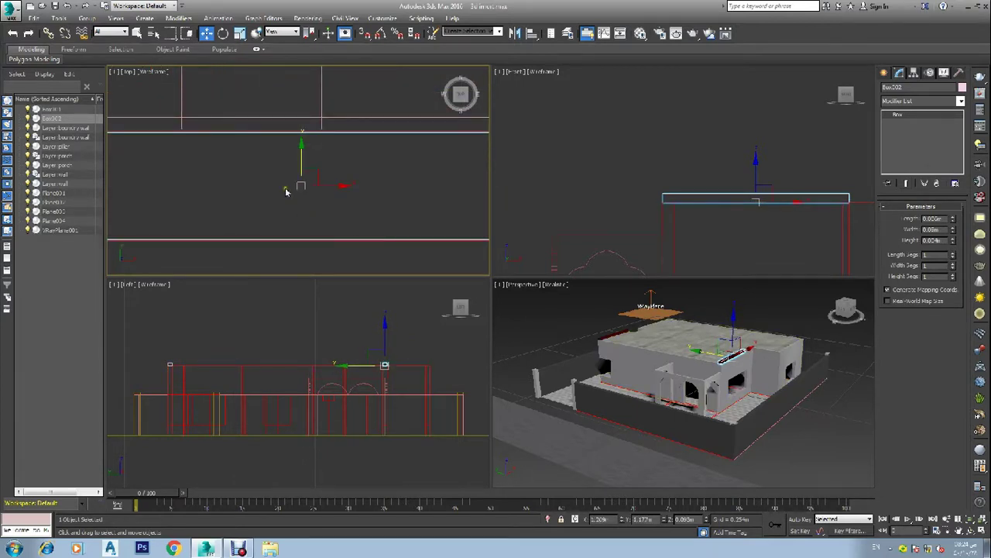
middle_click_drag(300, 160, 308, 163)
scroll(308, 166, "down", 5)
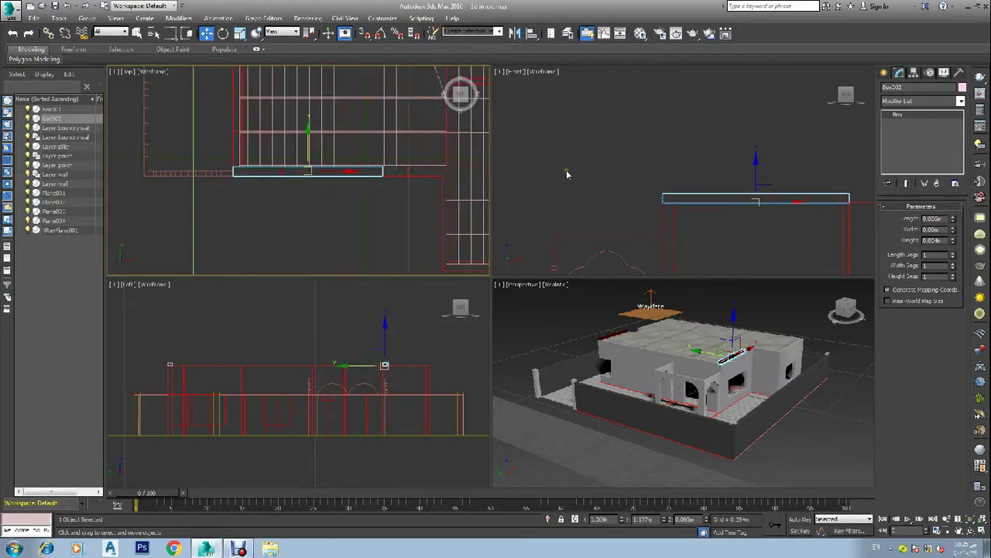
Step: Slide the copied box along X to about 1.227 m and widen it to 0.126 m to span the wall section
scroll(398, 170, "up", 2)
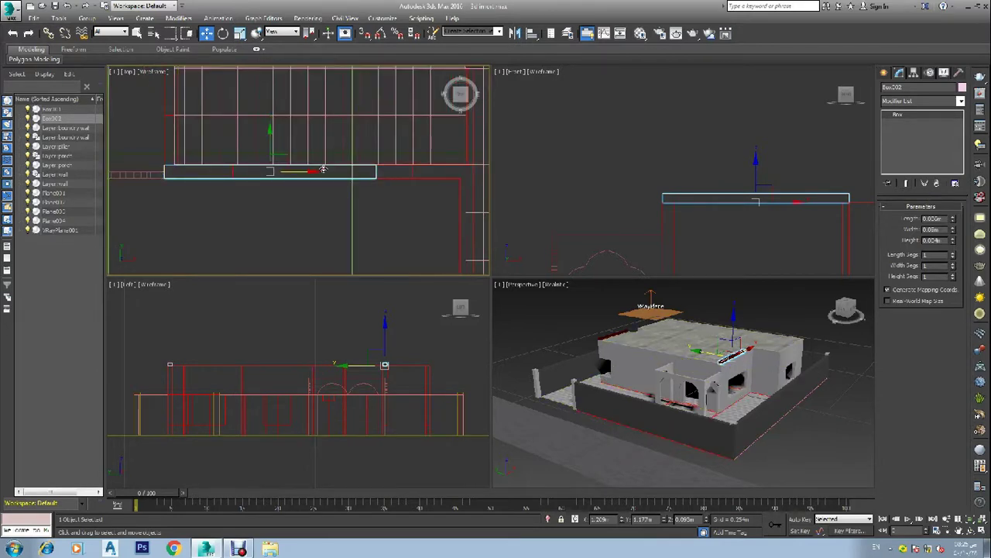
left_click_drag(301, 171, 343, 173)
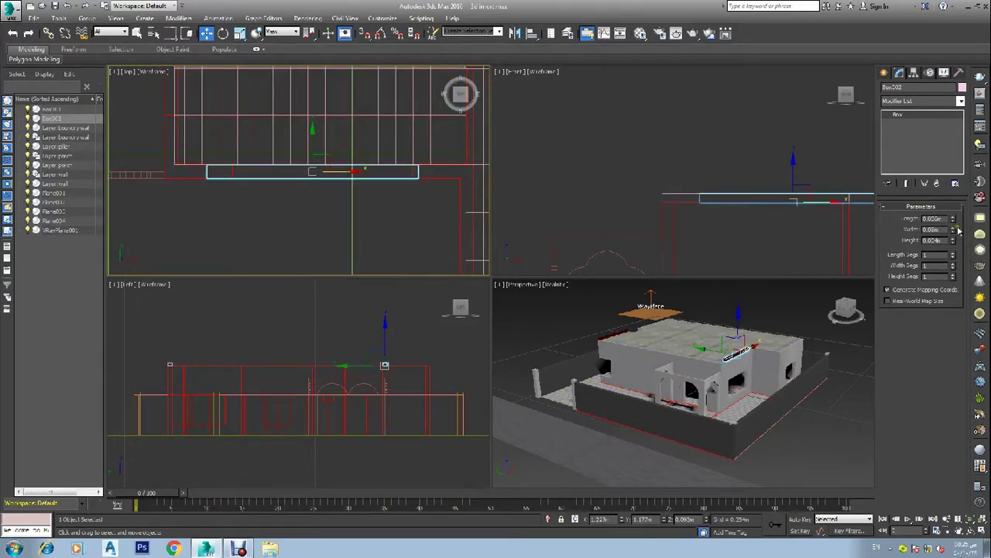
left_click_drag(954, 230, 955, 206)
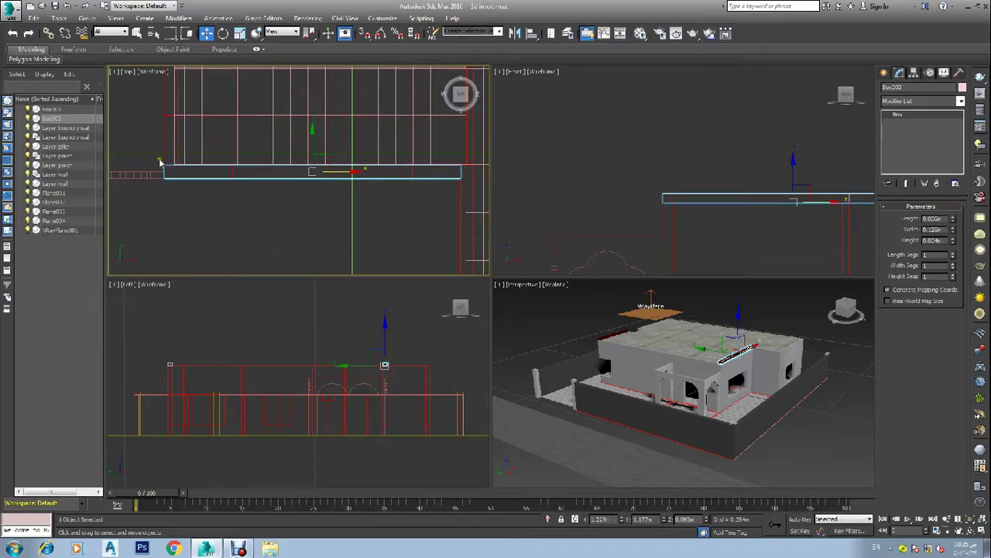
scroll(159, 163, "up", 3)
scroll(213, 196, "up", 3)
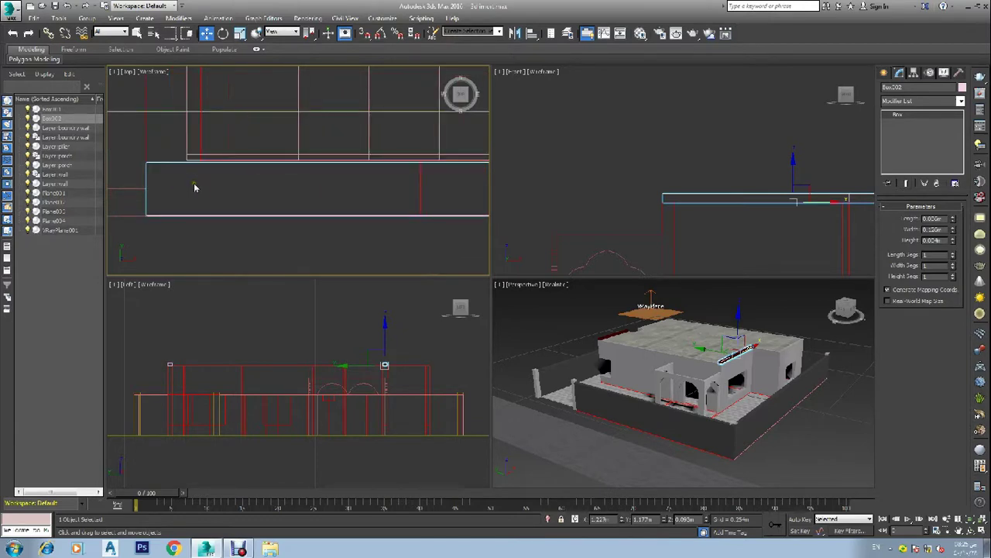
scroll(194, 188, "down", 6)
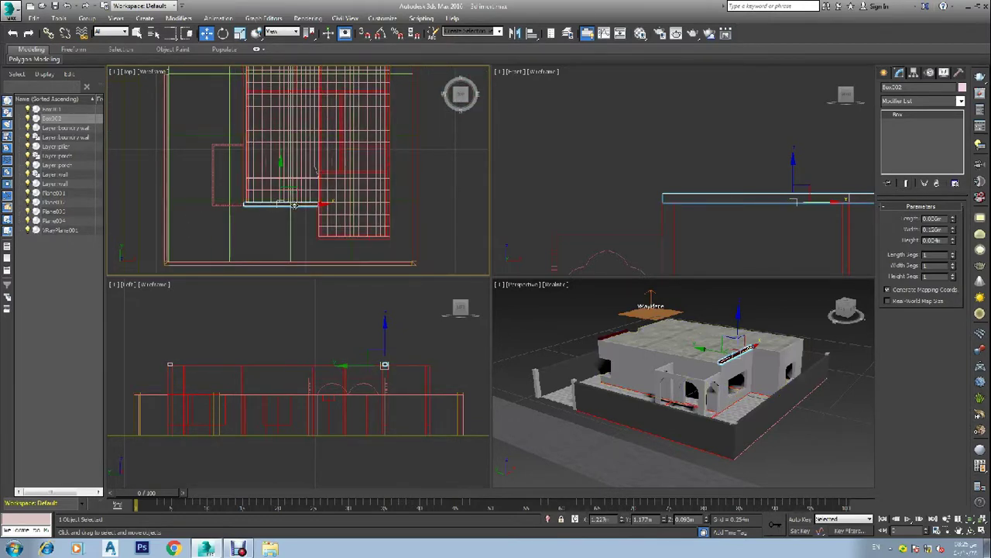
Step: Clone the roof-edge box as a single copy along X in the Top view, then move it along Y to the projecting wing's end wall
left_click_drag(306, 204, 399, 217, "shift")
left_click(496, 318)
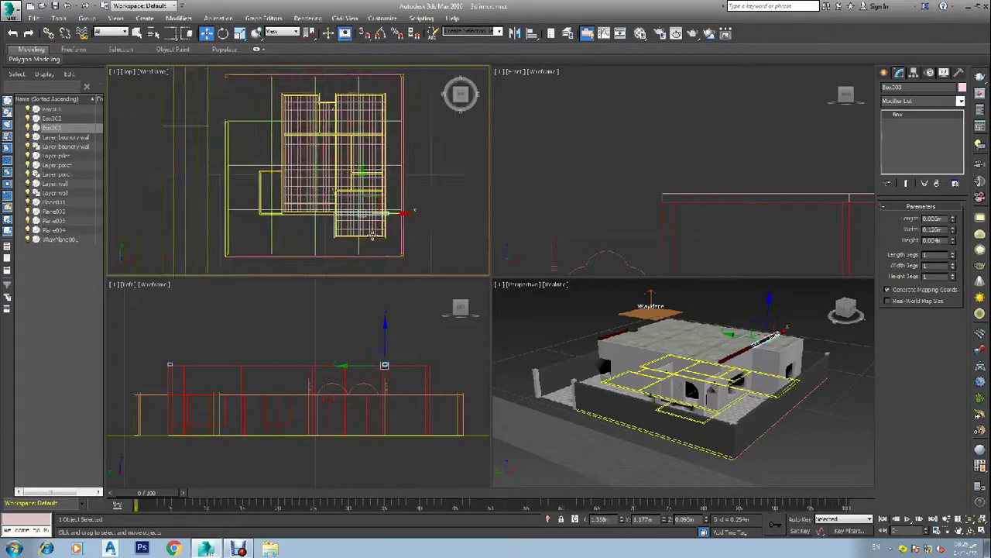
scroll(341, 118, "up", 5)
left_click_drag(341, 119, 353, 237)
Step: Set the copied box's width to 0.123 m and shift it along Y to line up with the end wall's thickness
scroll(343, 258, "up", 2)
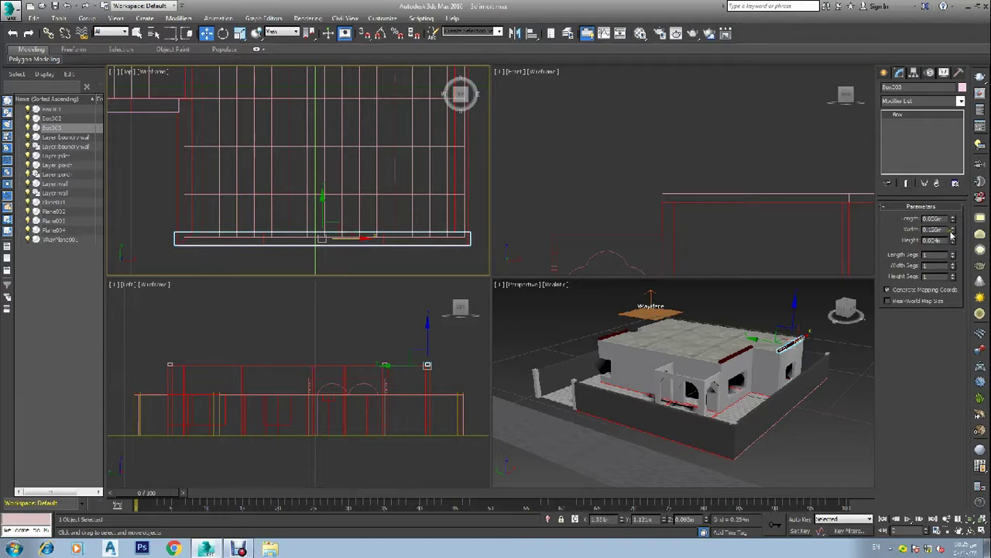
left_click_drag(951, 232, 953, 236)
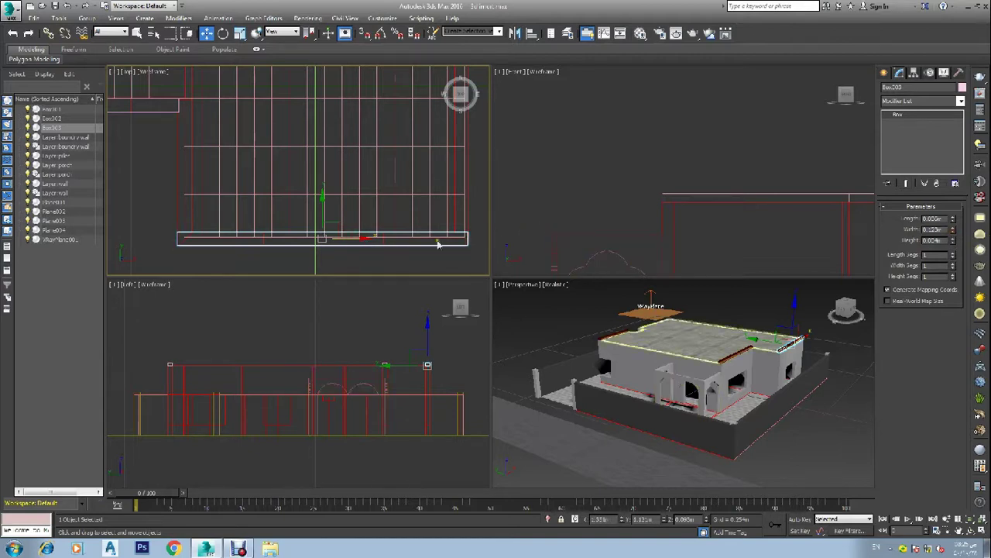
scroll(271, 225, "up", 4)
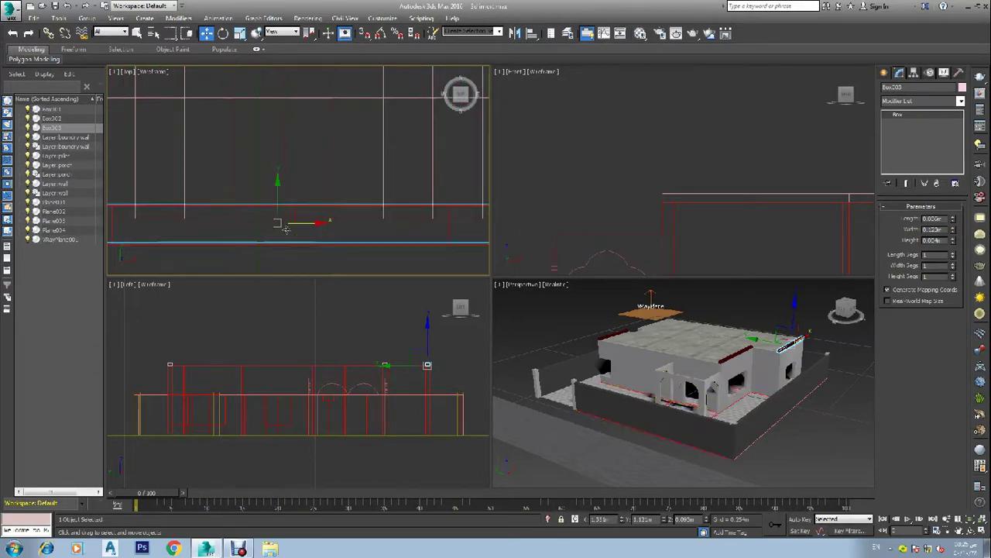
left_click_drag(275, 198, 269, 222)
scroll(270, 222, "up", 3)
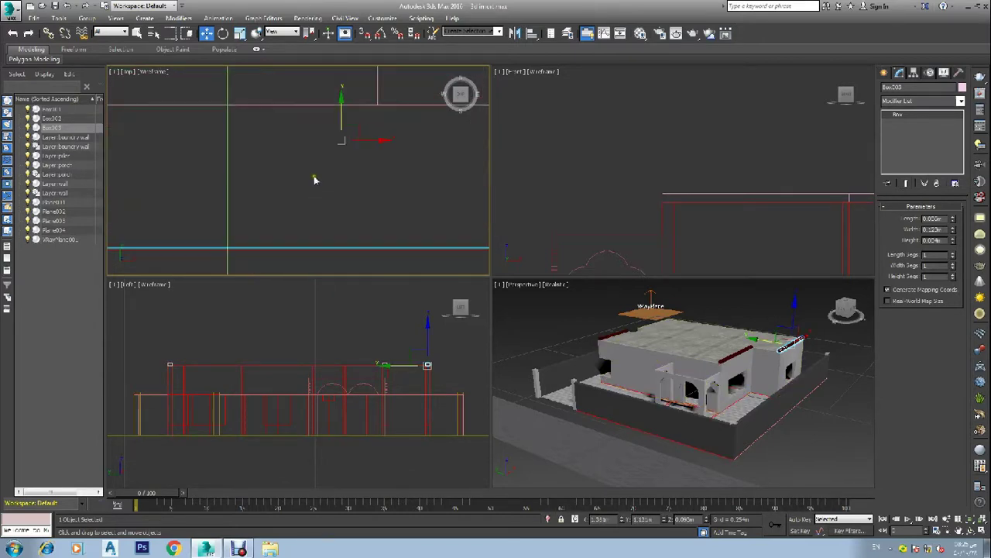
mouse_move(340, 120)
left_mouse_down()
mouse_move(354, 131)
mouse_move(344, 119)
left_mouse_up()
scroll(342, 180, "down", 6)
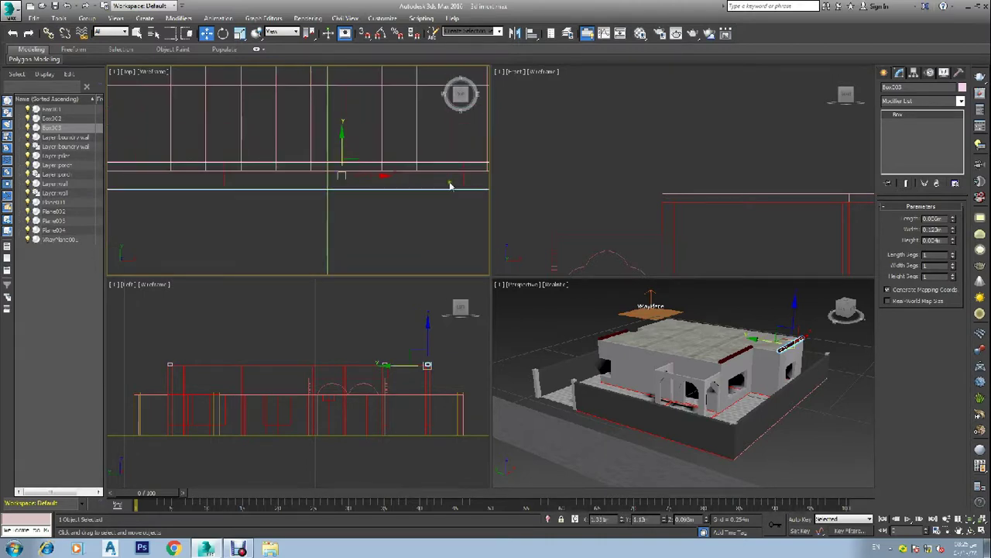
Step: Shift the box slightly along X in the Top view so its end meets the wing's outer wall corner
scroll(451, 186, "up", 3)
scroll(452, 188, "up", 3)
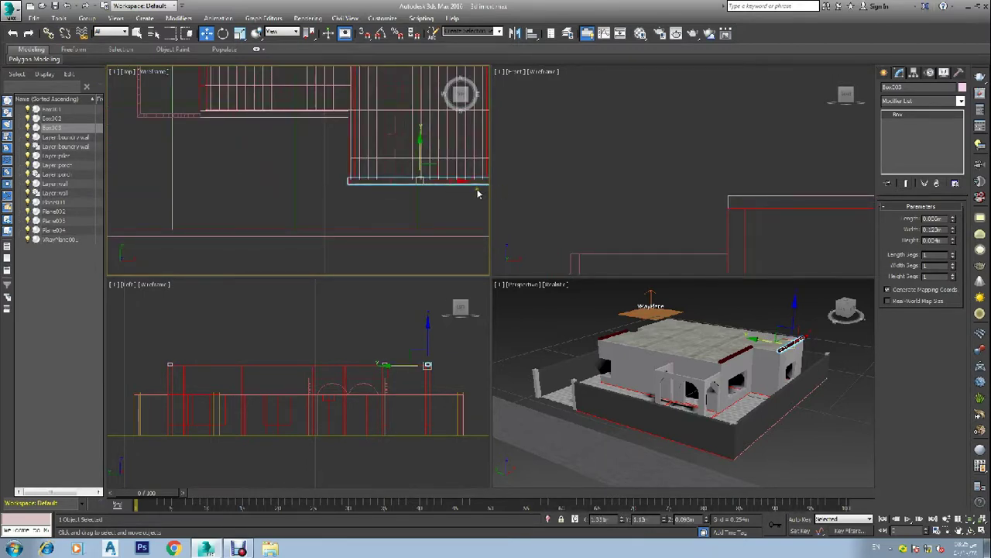
scroll(478, 194, "down", 8)
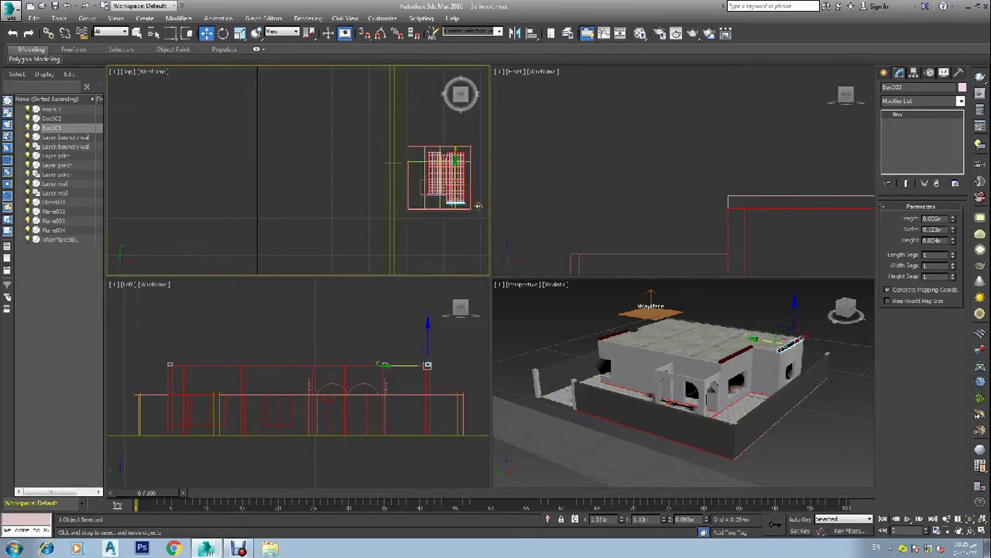
scroll(478, 205, "up", 10)
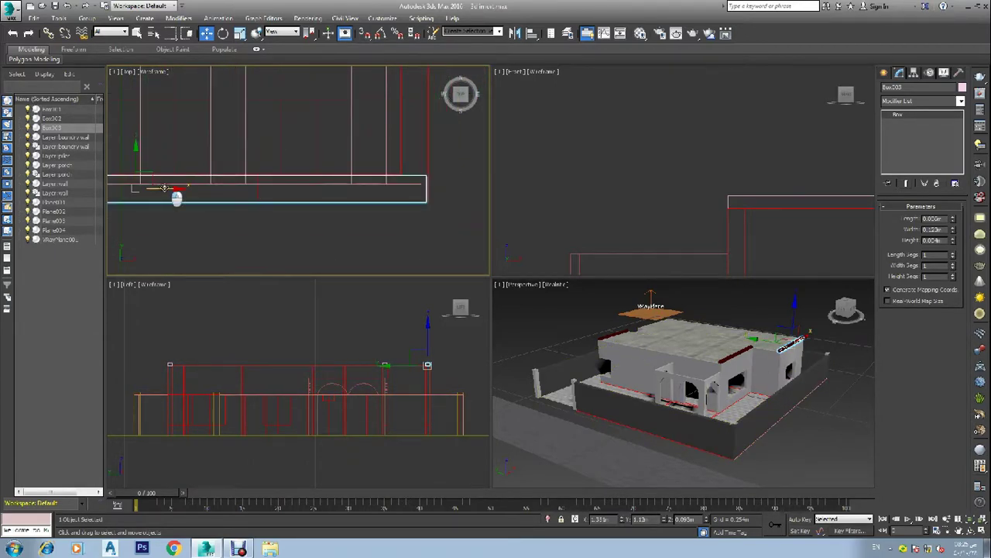
left_click_drag(164, 188, 168, 189)
scroll(386, 199, "up", 4)
scroll(385, 199, "down", 4)
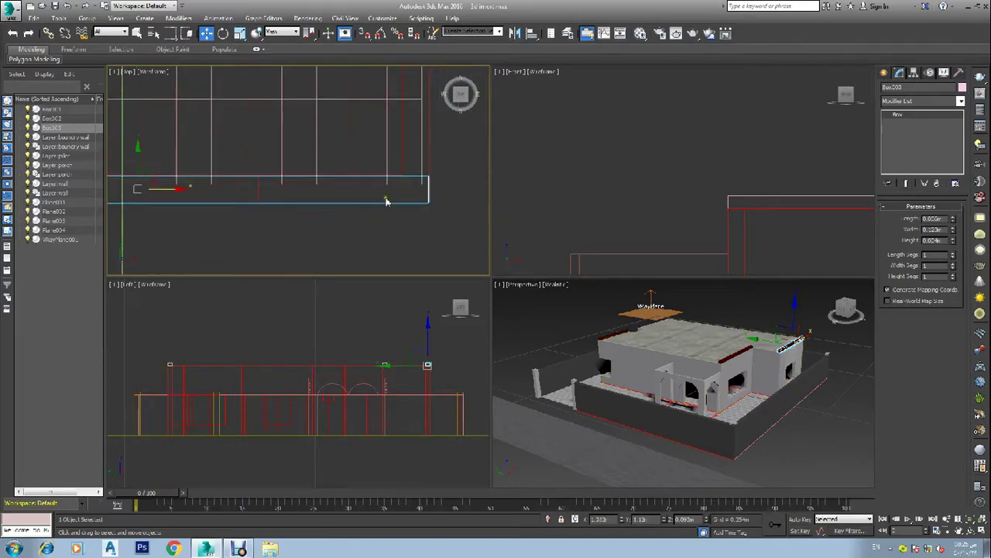
left_click_drag(138, 163, 141, 163)
scroll(246, 229, "down", 3)
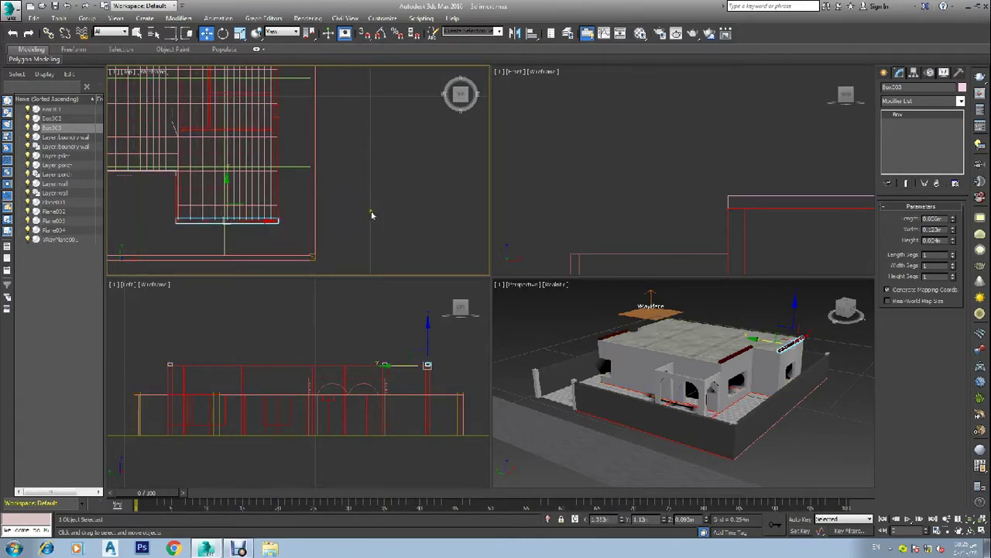
Step: Clone the wing's roof-edge box as a single copy along Y to the opposite outer wall of the house
key("z")
scroll(325, 159, "up", 2)
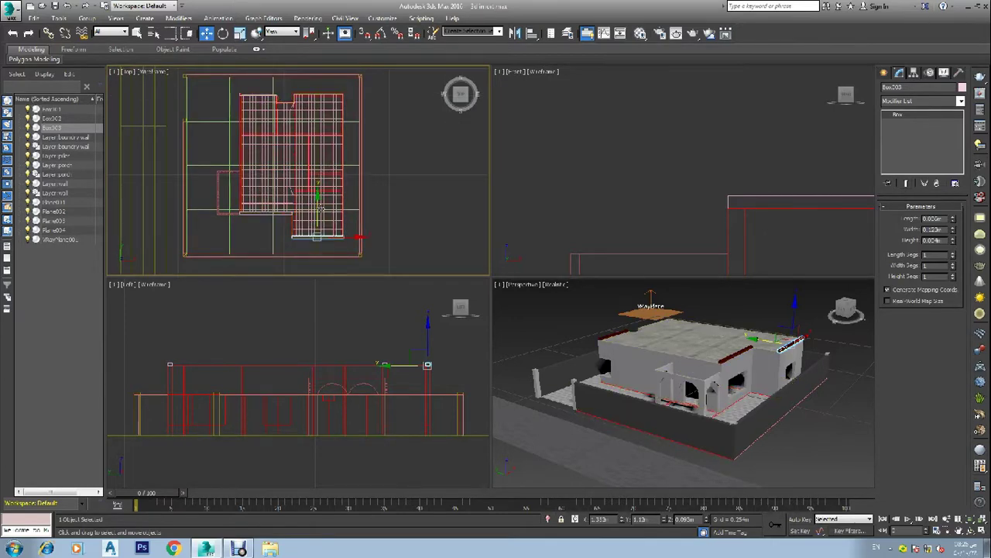
left_click_drag(317, 209, 316, 68)
left_click(470, 316)
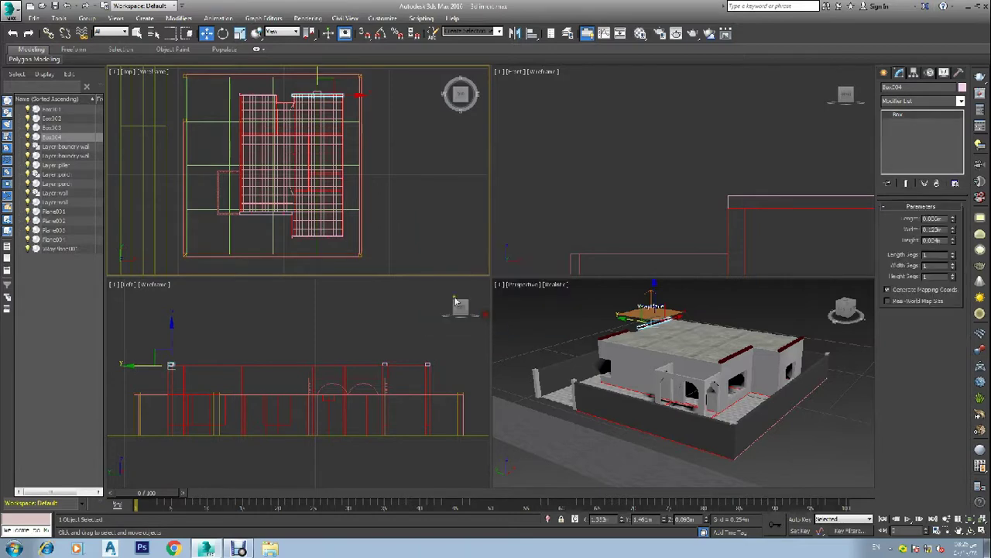
Step: Move the new box along Y and X onto the opposite outer wall and set its width to 0.12 m
scroll(315, 85, "up", 6)
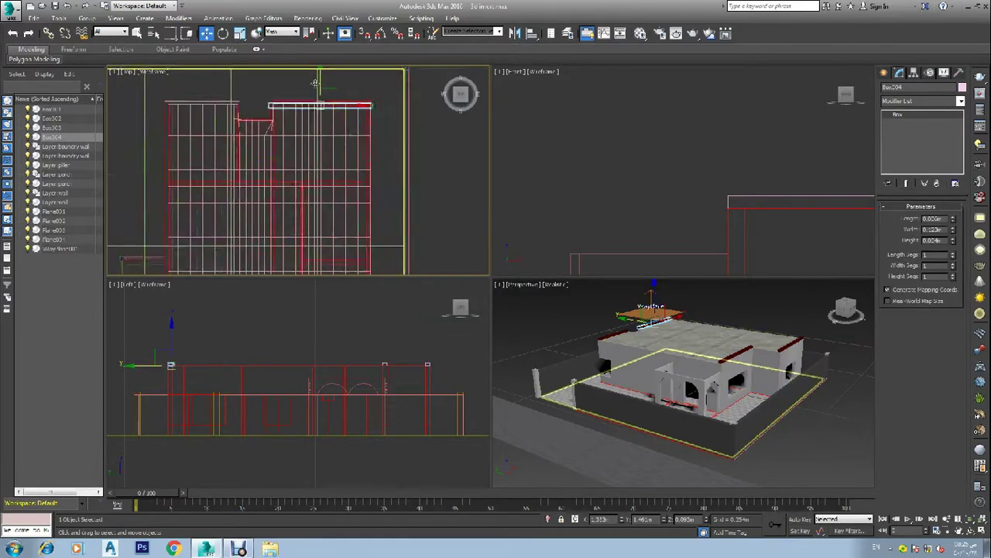
scroll(333, 132, "down", 2)
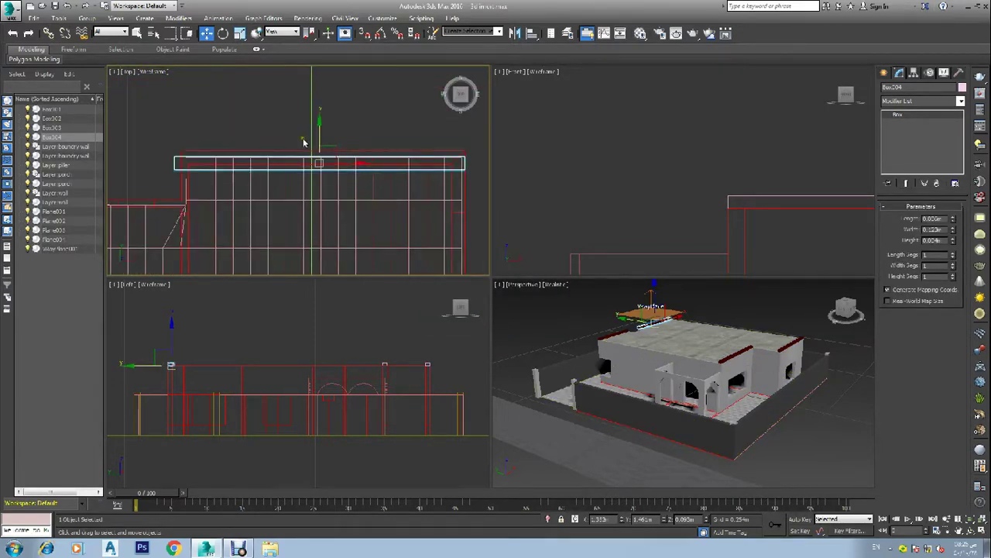
left_click_drag(319, 130, 319, 125)
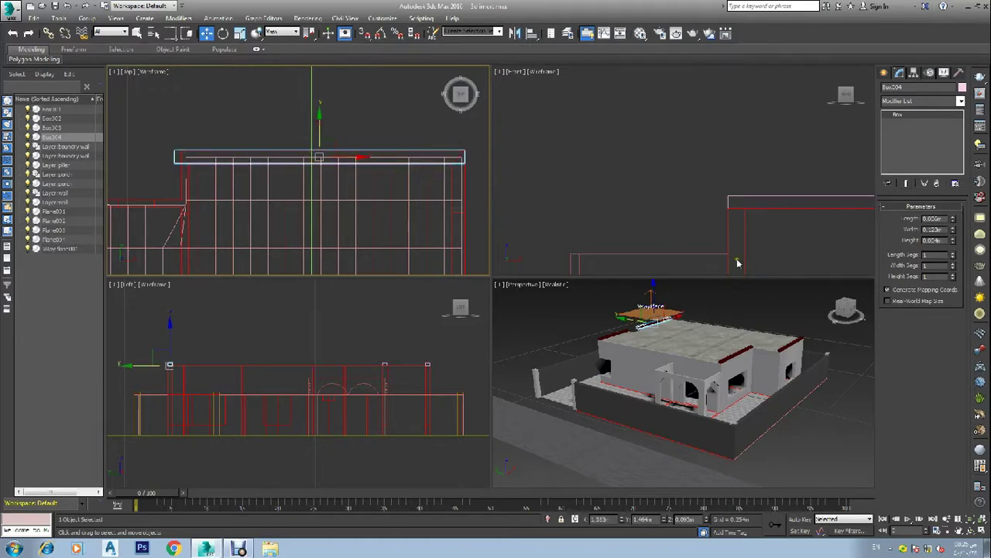
left_click_drag(352, 157, 354, 157)
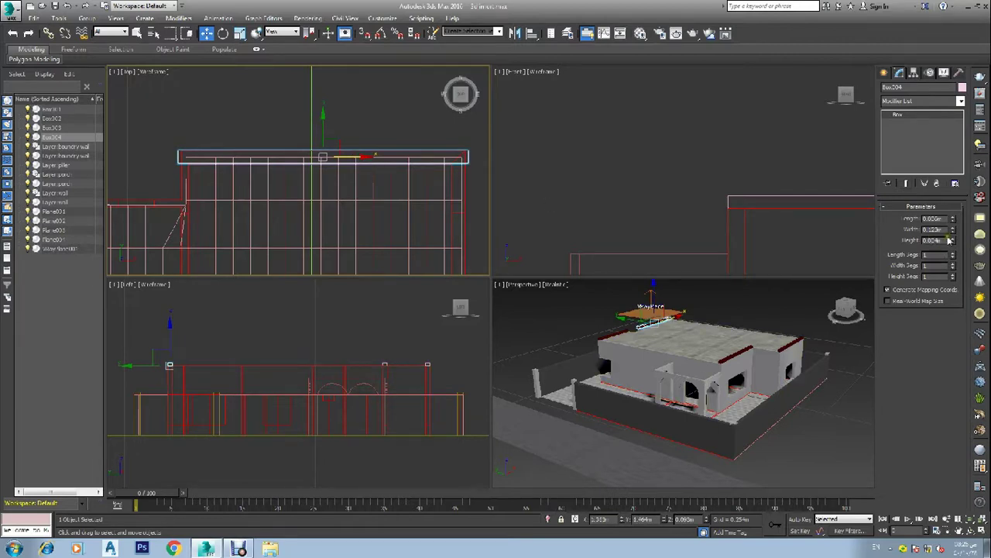
left_click(953, 232)
scroll(383, 156, "up", 2)
scroll(350, 162, "down", 3)
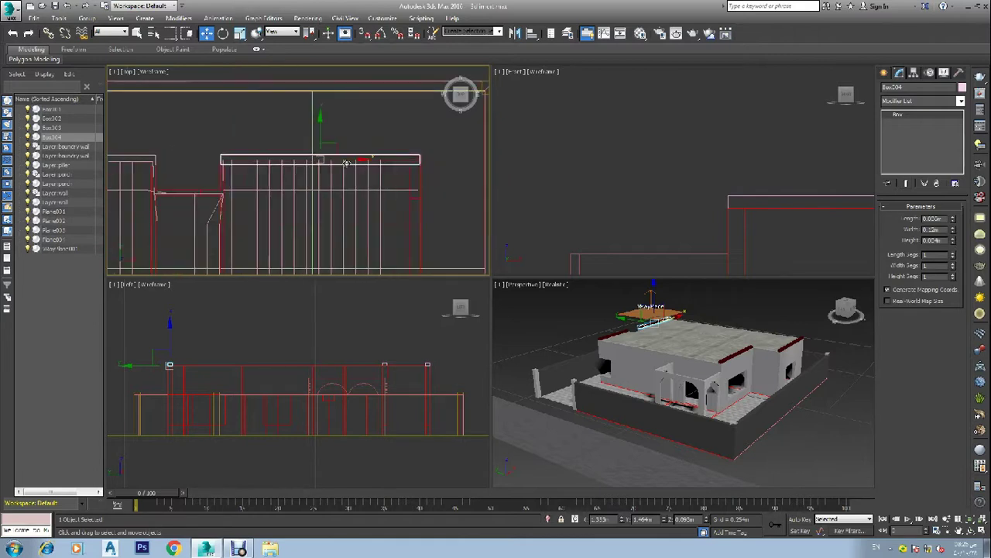
Step: Fine-tune the 0.12 m box's position in the Top view so its edges and end match the outer wall lines
scroll(414, 150, "up", 4)
scroll(224, 174, "down", 3)
scroll(182, 172, "up", 5)
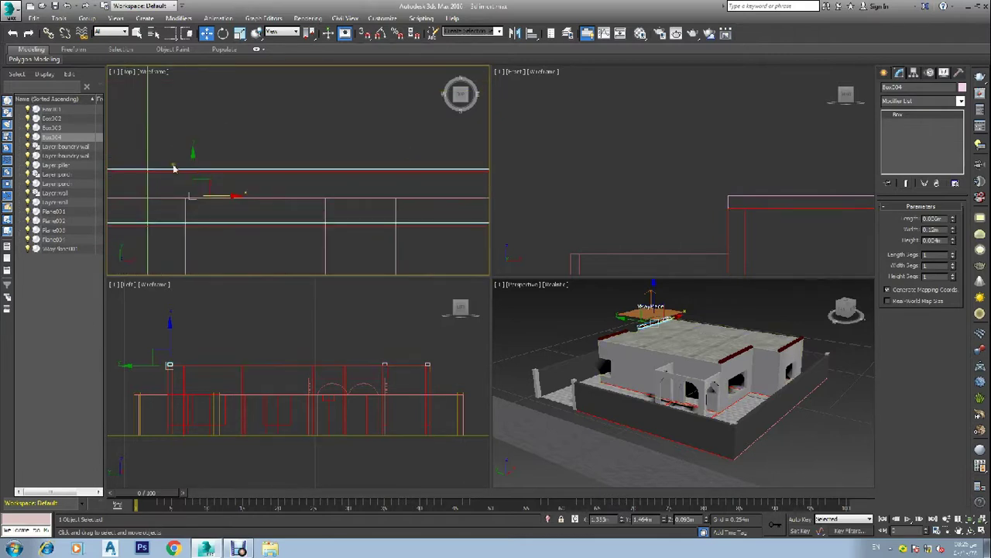
left_click_drag(199, 180, 206, 194)
scroll(206, 194, "down", 4)
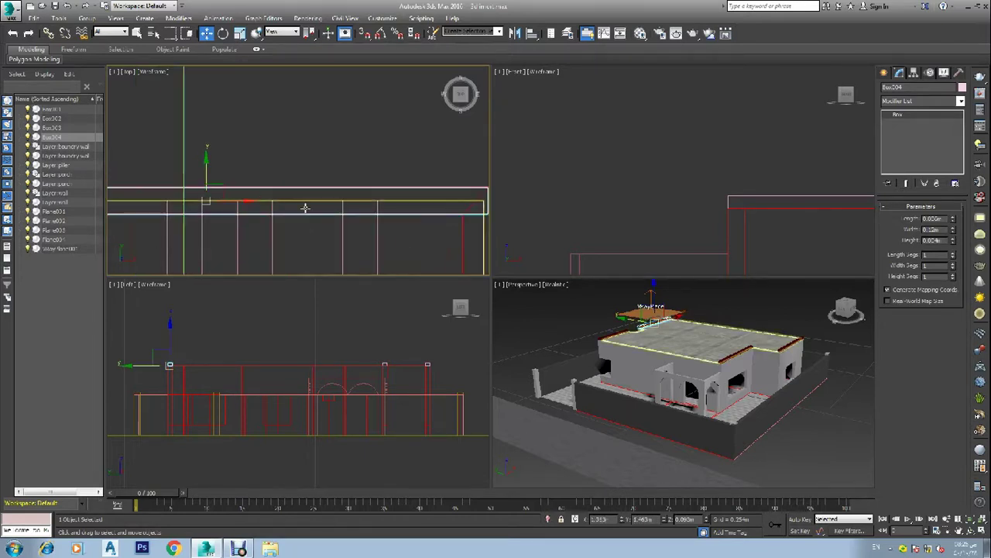
scroll(445, 209, "down", 3)
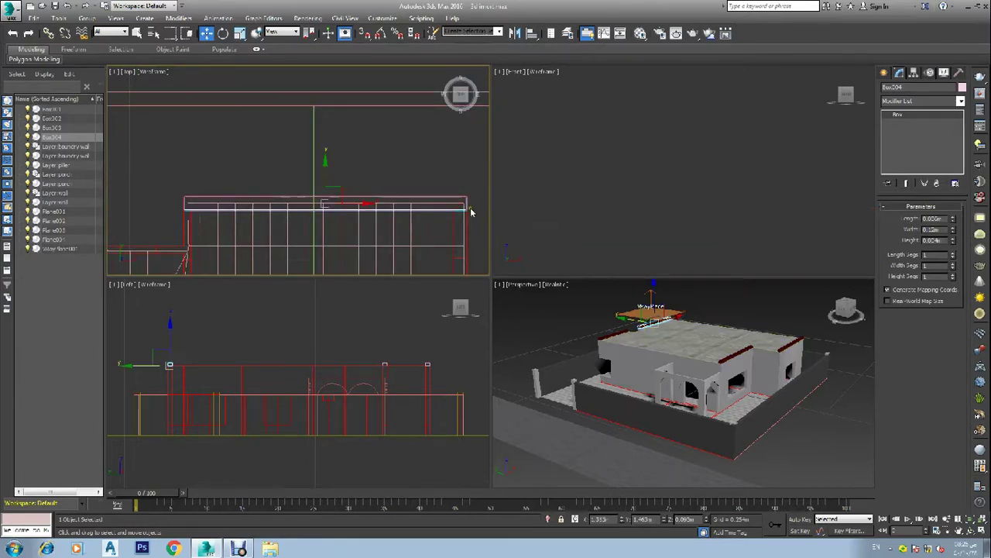
scroll(470, 211, "up", 3)
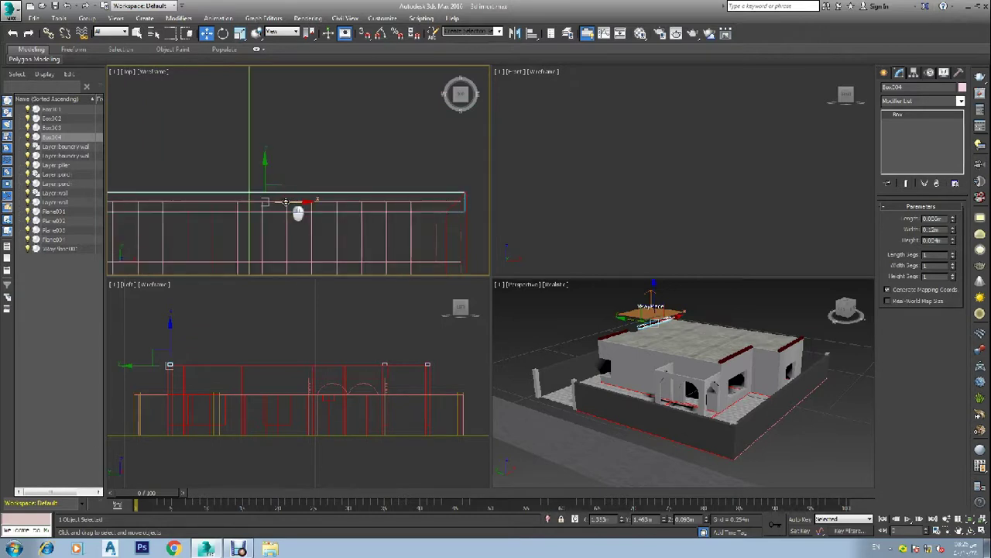
left_click_drag(286, 202, 286, 202)
Step: Clone the 0.12 m box as a single copy along X over the recess, then move it along Y to the recessed wall
scroll(290, 195, "down", 10)
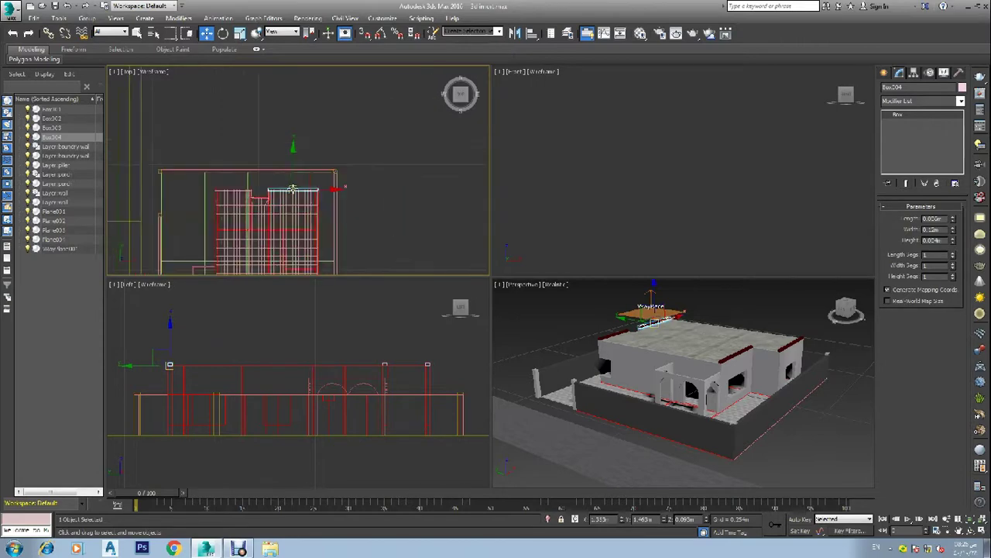
scroll(292, 189, "down", 4)
scroll(288, 163, "up", 7)
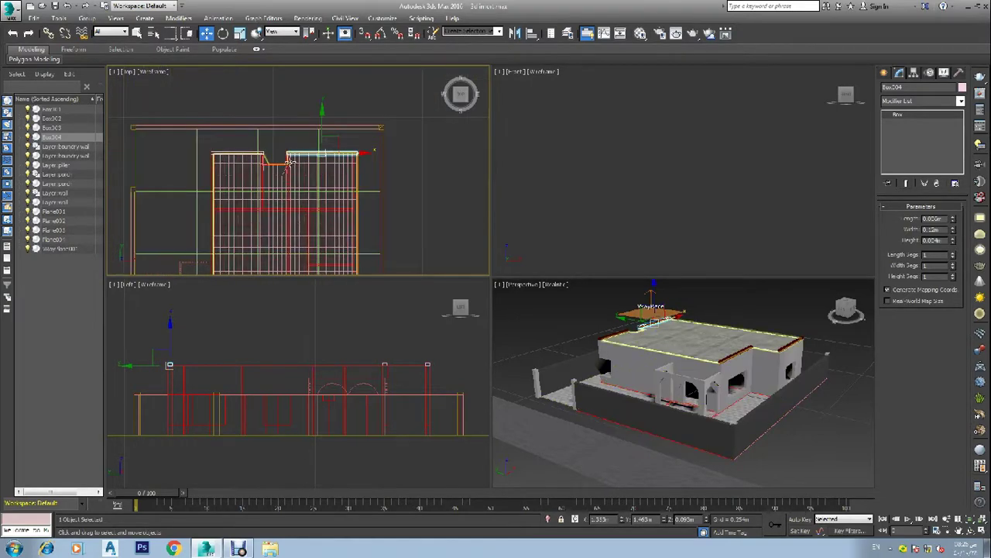
scroll(288, 163, "up", 8)
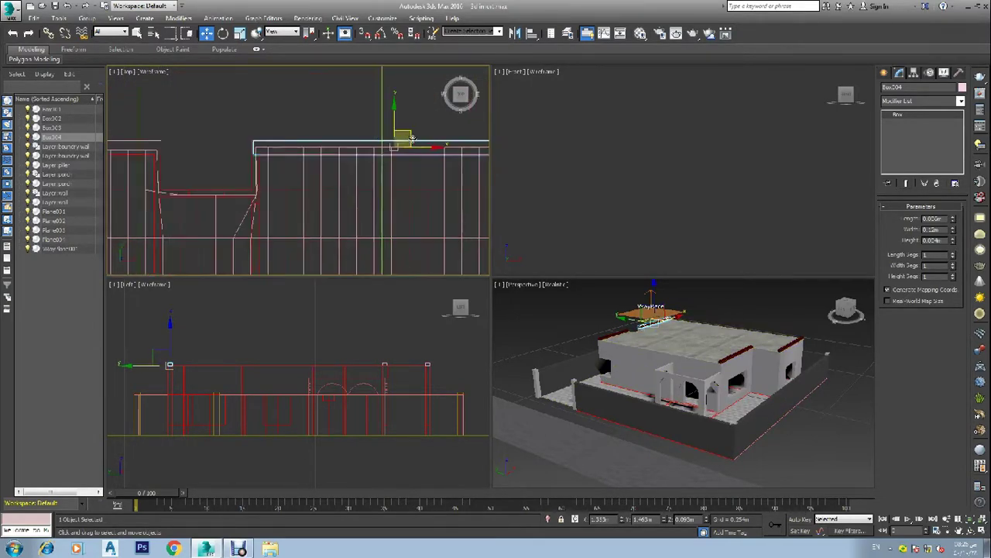
mouse_move(434, 157)
left_mouse_down()
mouse_move(275, 145)
mouse_move(272, 153)
mouse_move(279, 144)
left_mouse_up()
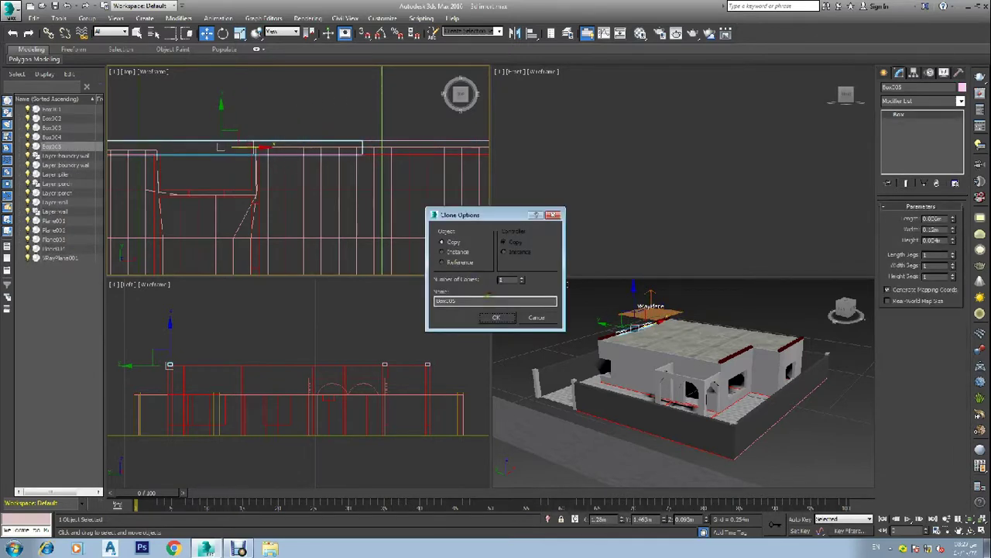
left_click(494, 317)
mouse_move(216, 120)
left_mouse_down()
mouse_move(223, 161)
mouse_move(251, 144)
left_mouse_up()
Step: Set the recess box's width to 0.044 m and slide it along X to fit between the recess's side walls
scroll(213, 190, "up", 6)
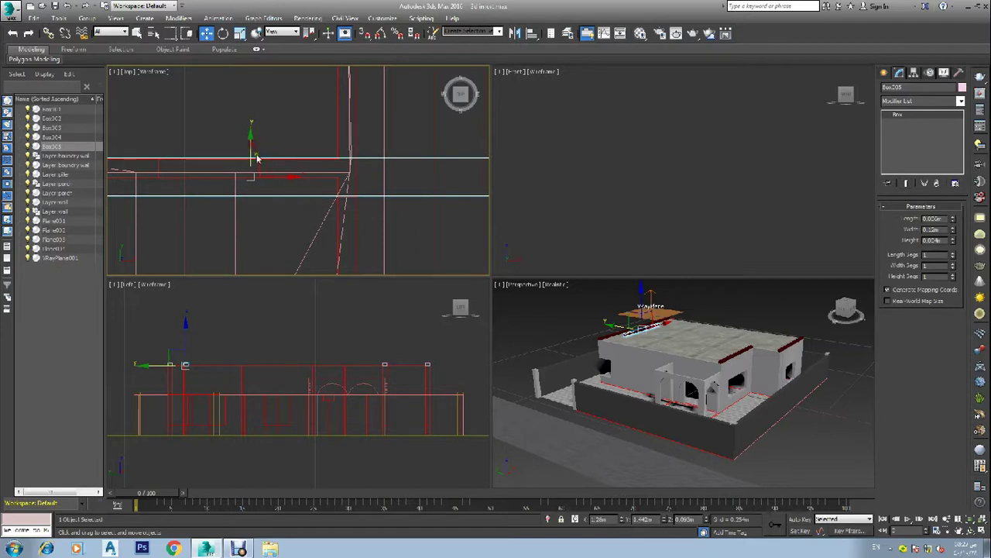
scroll(258, 158, "down", 4)
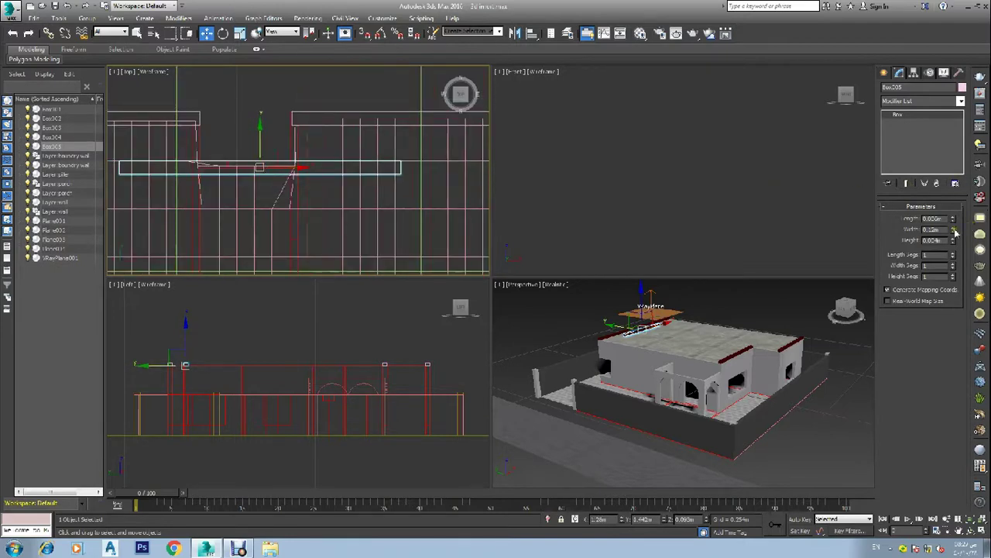
left_click_drag(955, 232, 967, 272)
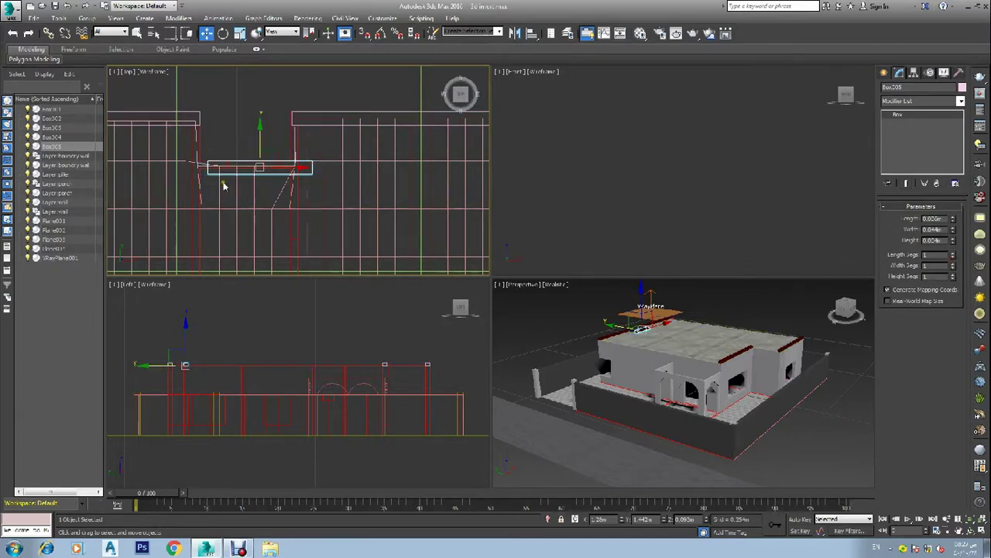
scroll(225, 169, "up", 3)
left_click_drag(324, 164, 295, 163)
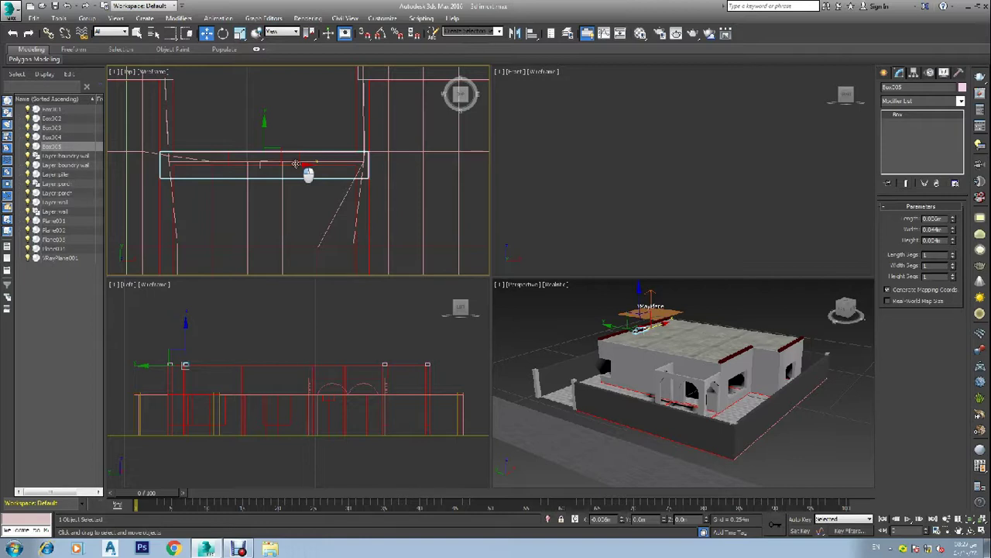
left_click_drag(296, 164, 296, 164)
Step: Clone the recess trim box as a single copy along X, placing it beside the house's outer side wall
scroll(362, 194, "down", 8)
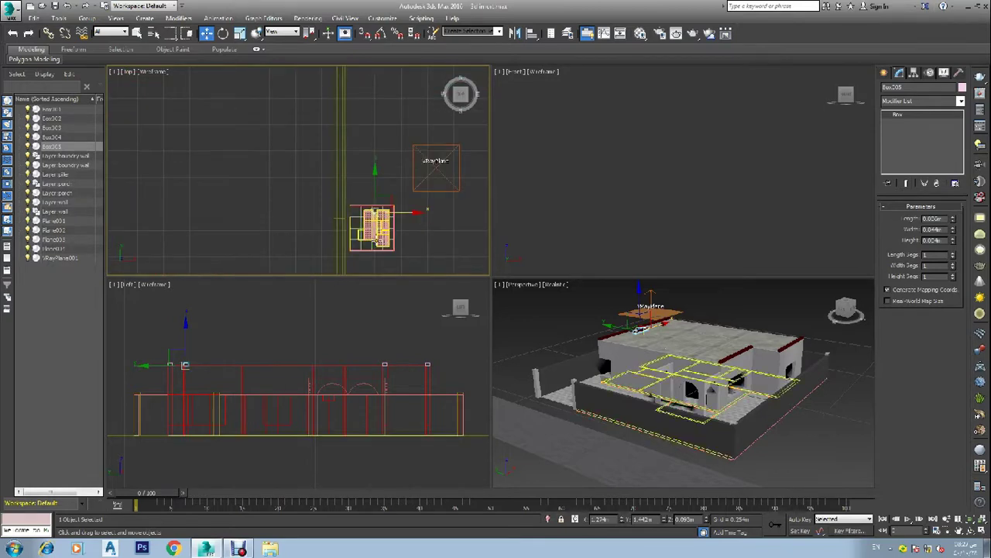
scroll(384, 136, "up", 3)
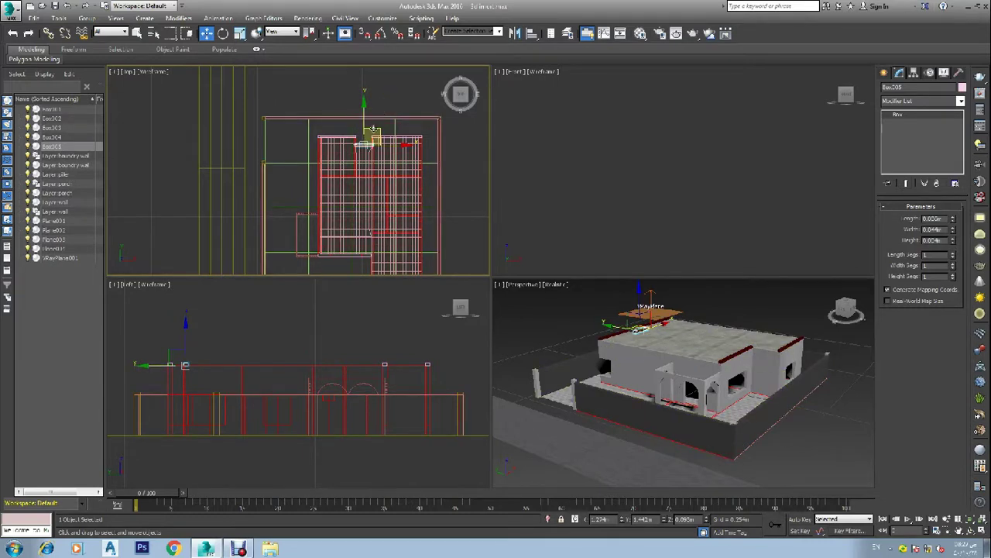
left_click_drag(402, 145, 348, 146)
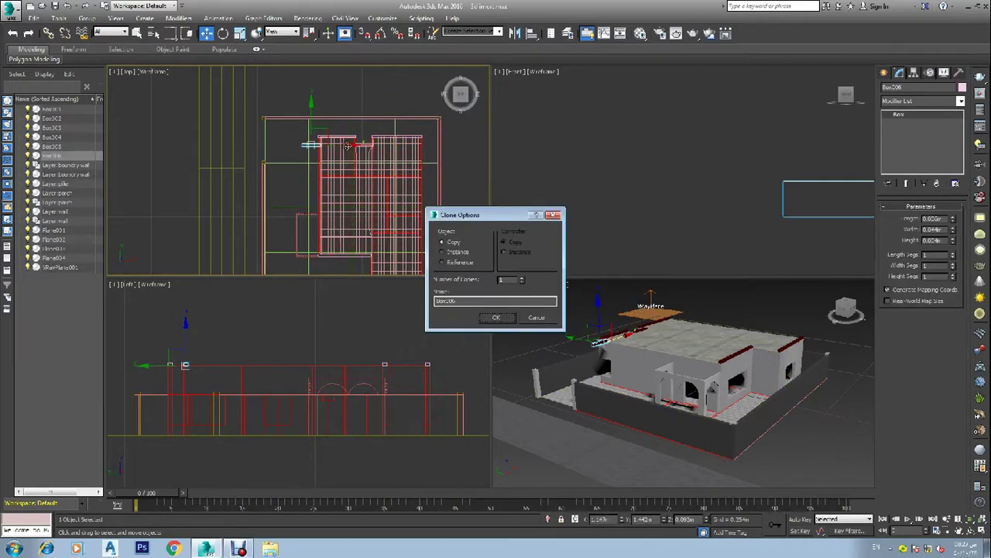
left_click(497, 316)
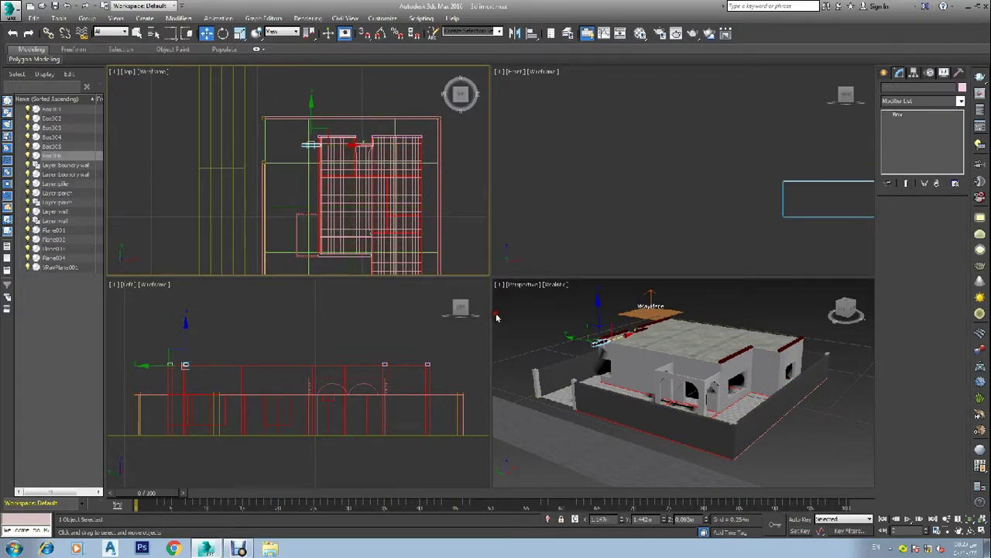
left_click(515, 33)
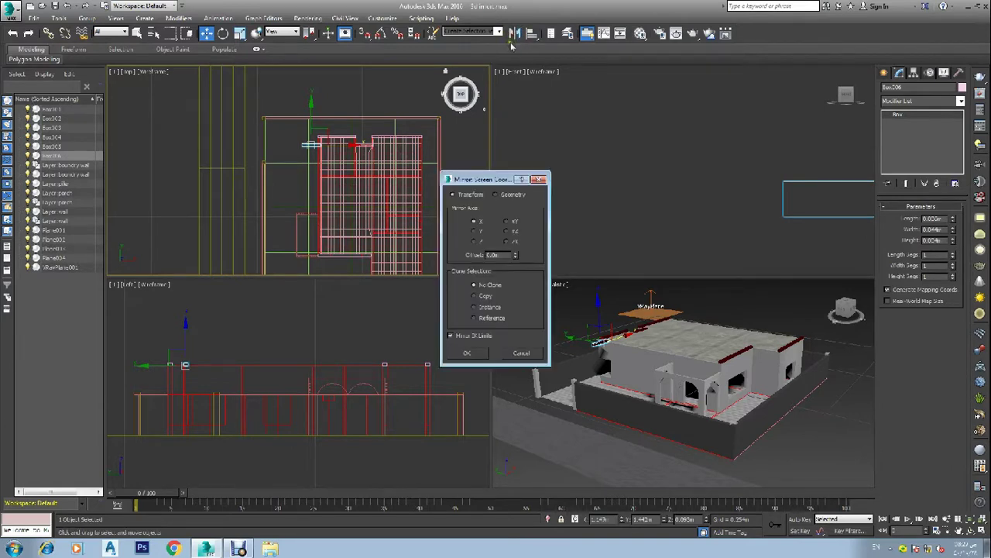
left_click(476, 231)
left_click(475, 222)
left_click(505, 232)
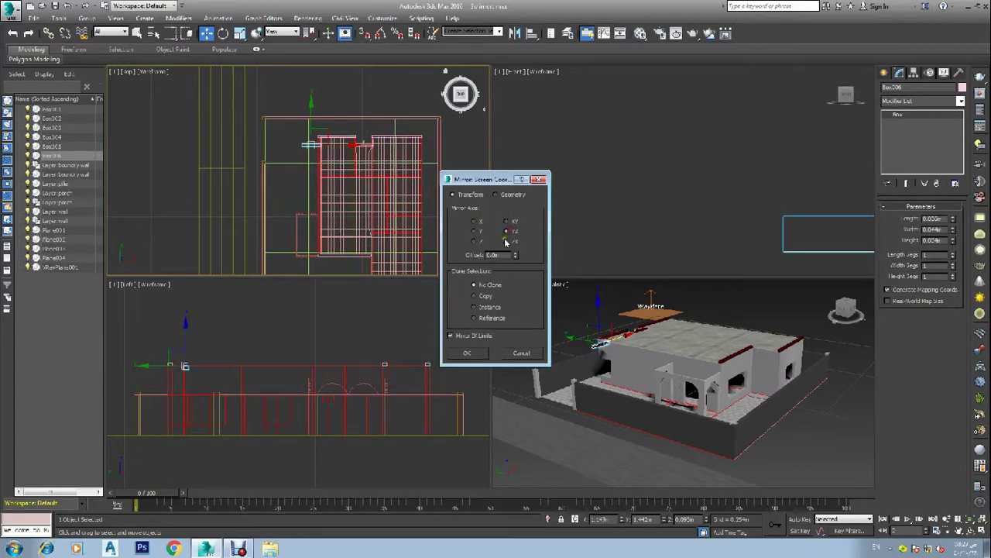
left_click(473, 232)
left_click(474, 222)
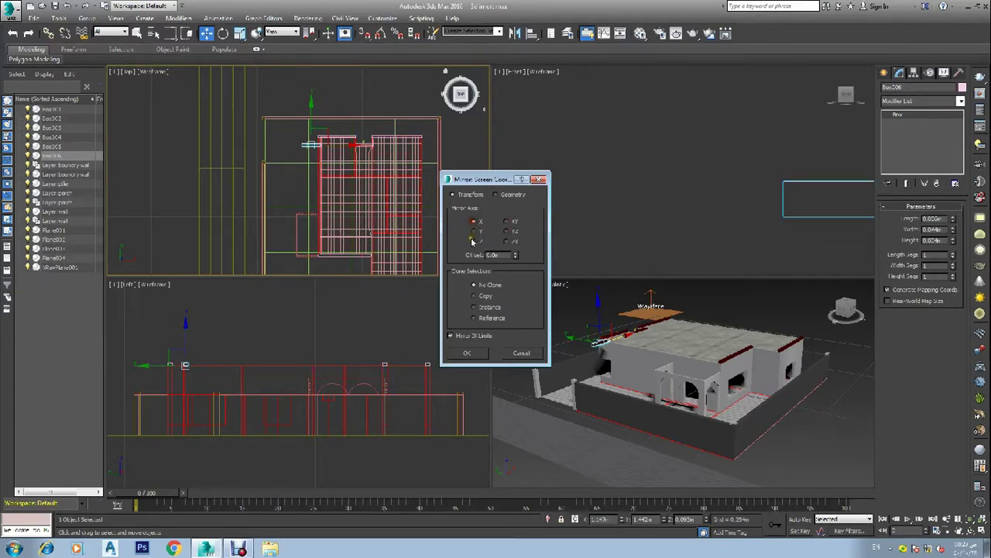
left_click(473, 243)
left_click(506, 222)
left_click(506, 232)
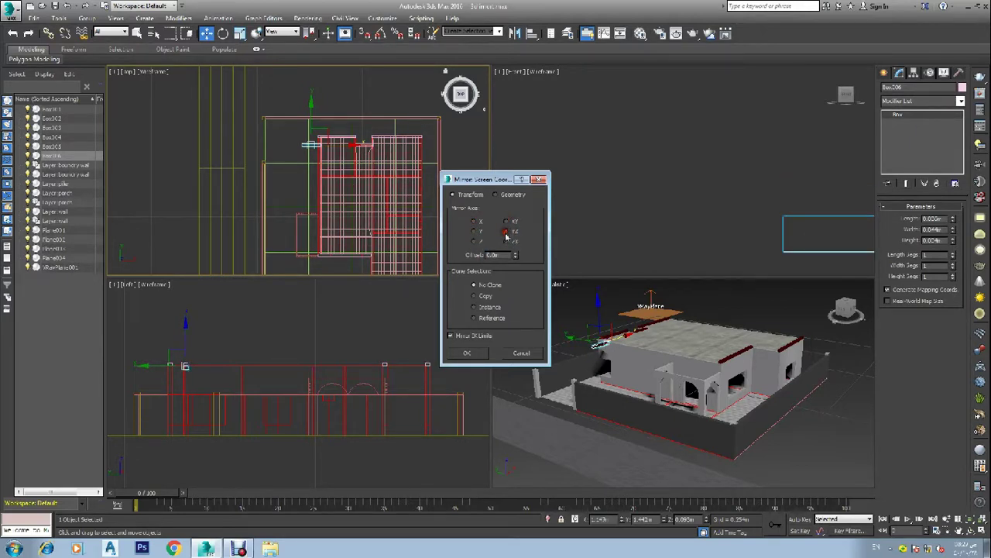
left_click(475, 231)
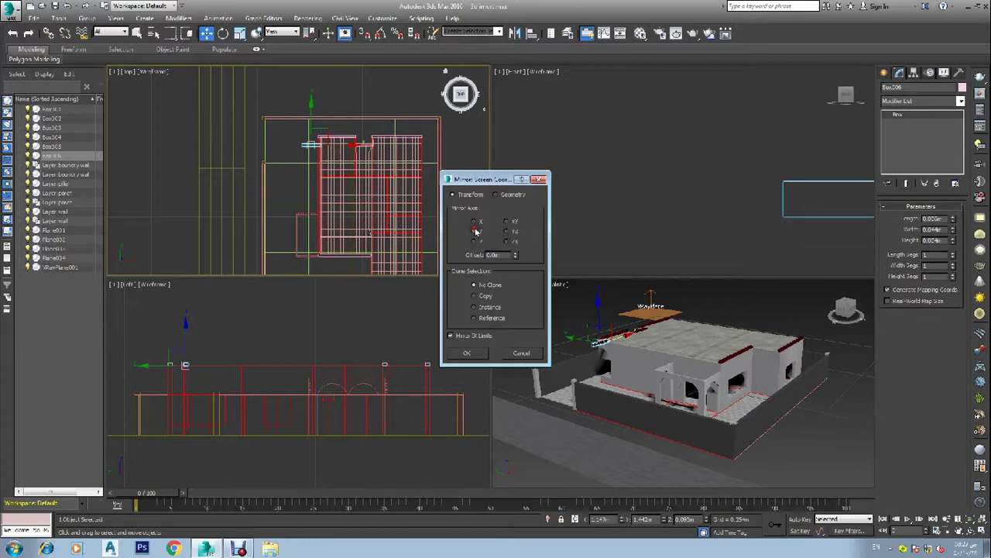
left_click(541, 179)
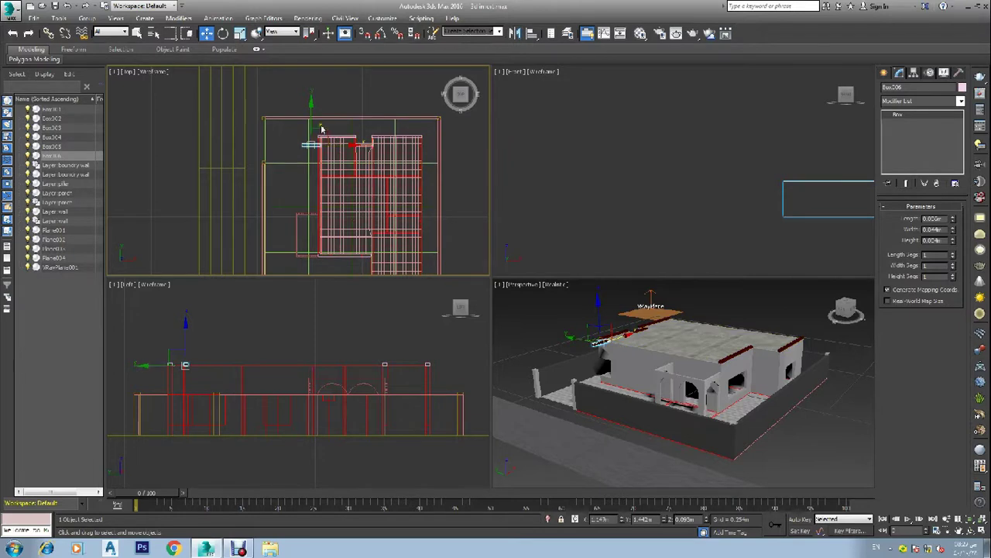
Step: Rotate the copied box about 90 degrees around Z in the Top view so it runs parallel to the side wall
key("e")
scroll(314, 116, "up", 2)
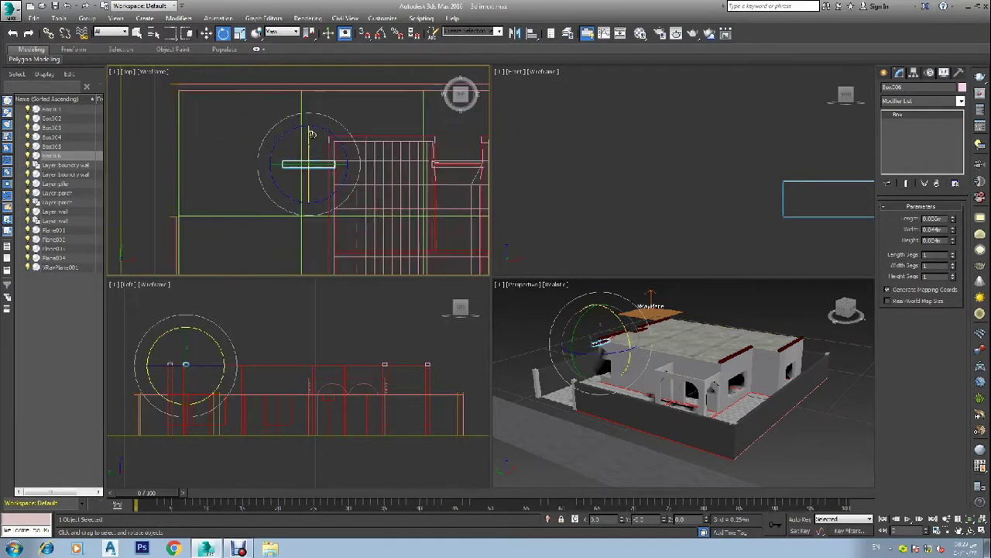
left_click_drag(321, 127, 350, 146)
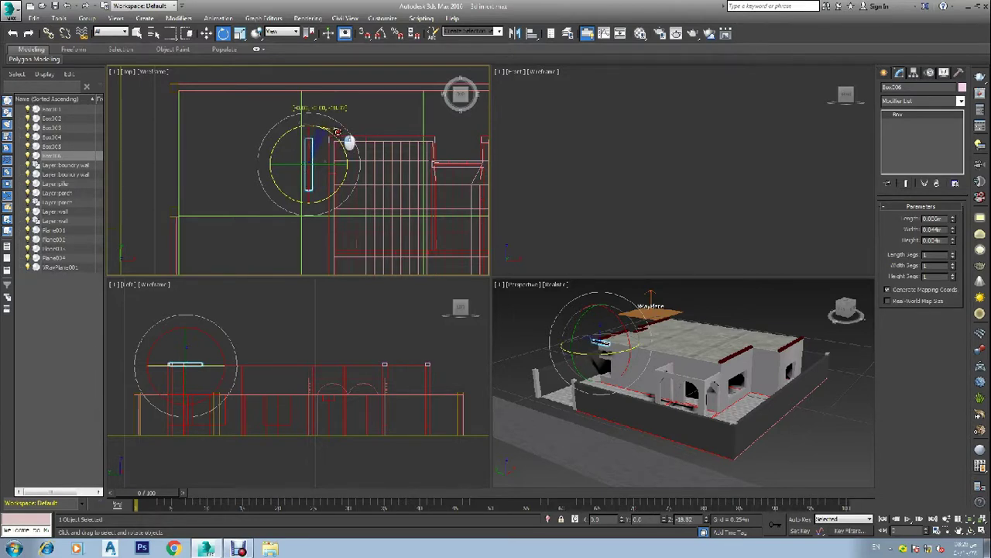
scroll(315, 168, "up", 5)
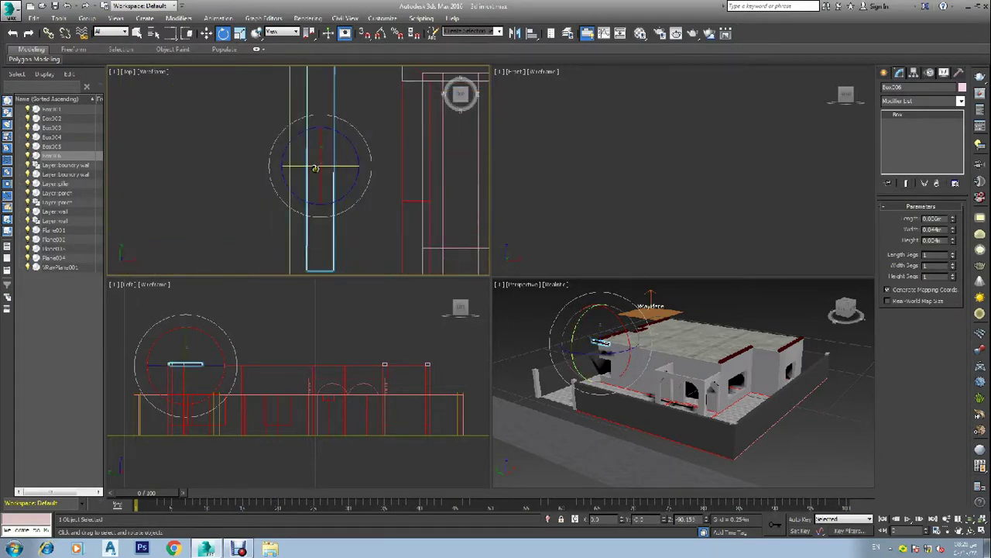
scroll(316, 168, "down", 2)
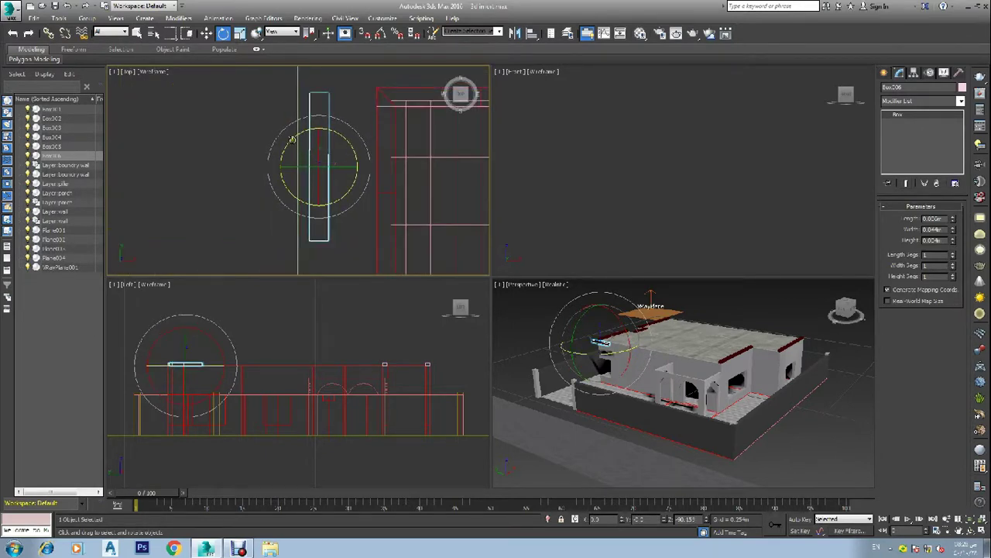
left_click_drag(292, 139, 287, 137)
Step: Move the rotated box along X and Y onto the side wall, aligning its outer edge and end with the roof corner
key("w")
scroll(319, 166, "down", 5)
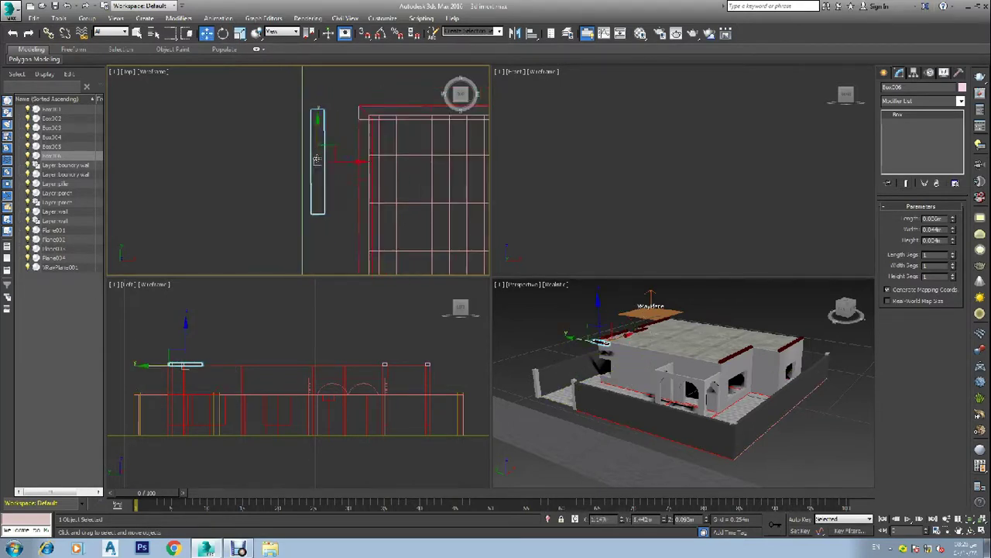
mouse_move(342, 165)
left_mouse_down()
mouse_move(371, 172)
mouse_move(345, 150)
left_mouse_up()
scroll(345, 148, "up", 4)
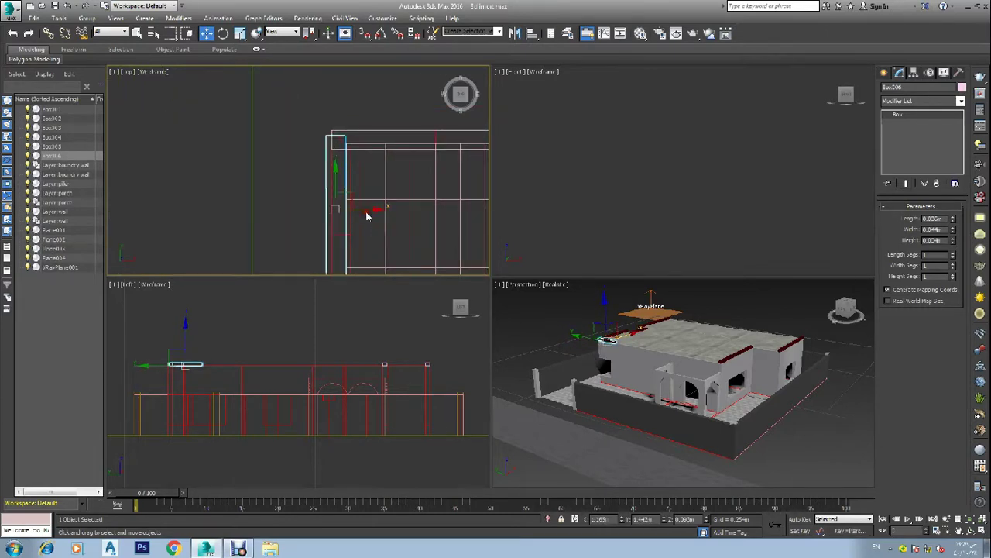
left_click_drag(369, 207, 374, 207)
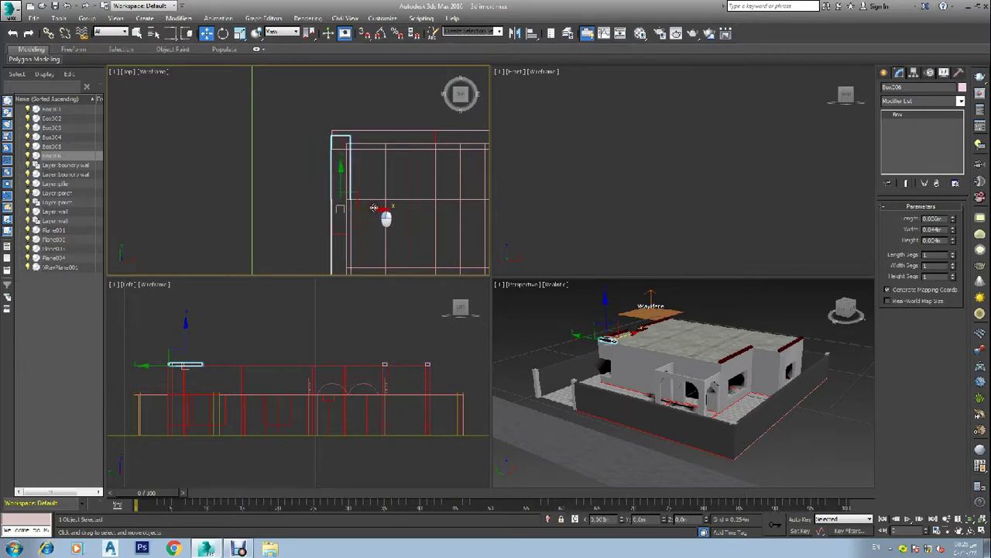
scroll(352, 186, "up", 3)
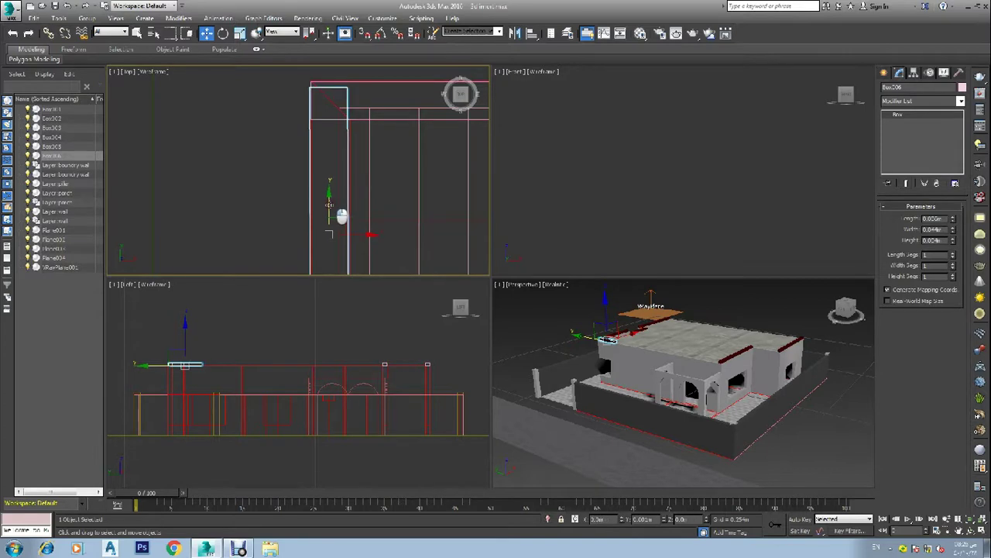
left_click_drag(329, 203, 330, 198)
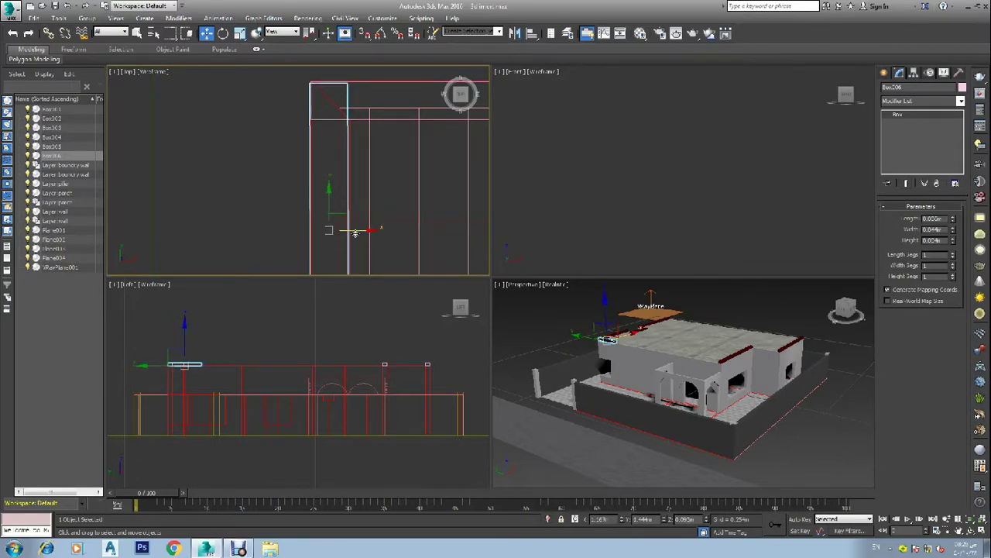
left_click_drag(356, 232, 356, 232)
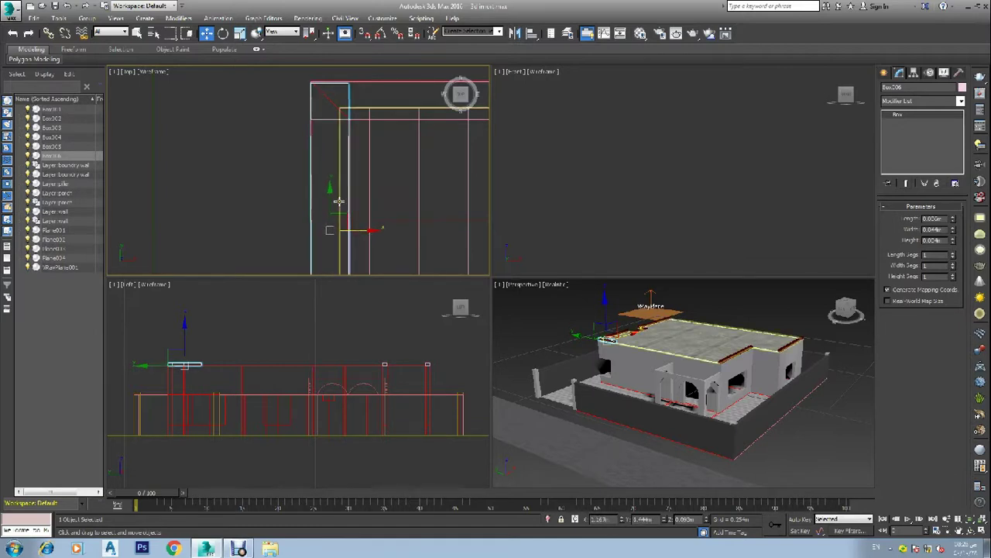
Step: Move the rotated box along Y until its end butts against the corner trim box, and fine-tune its X alignment
left_click_drag(331, 198, 331, 230)
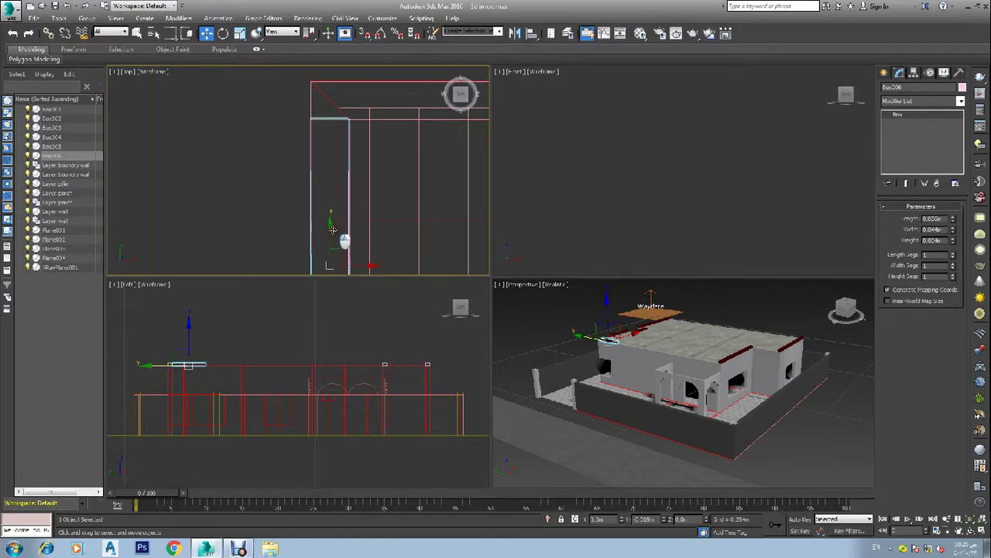
scroll(321, 122, "up", 3)
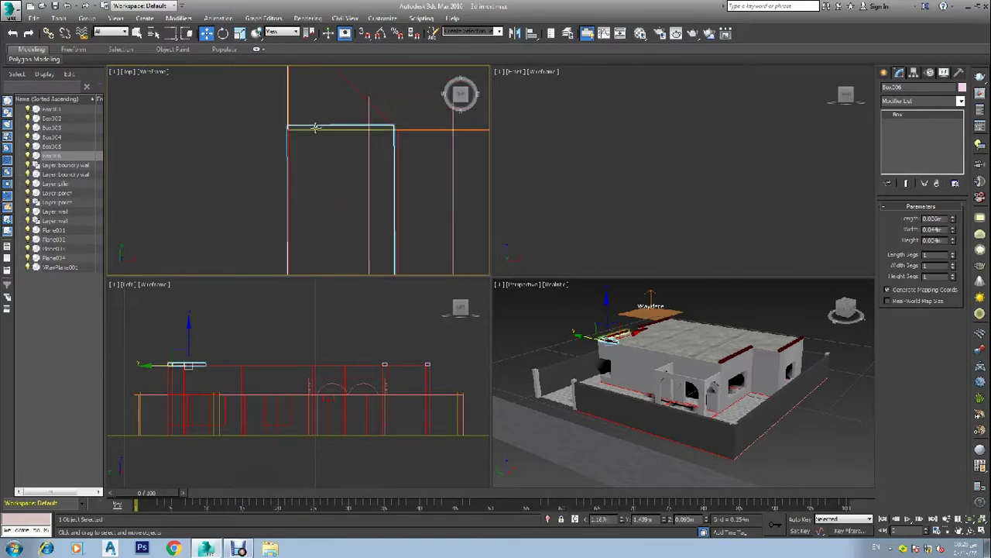
scroll(308, 133, "down", 3)
scroll(318, 198, "up", 5)
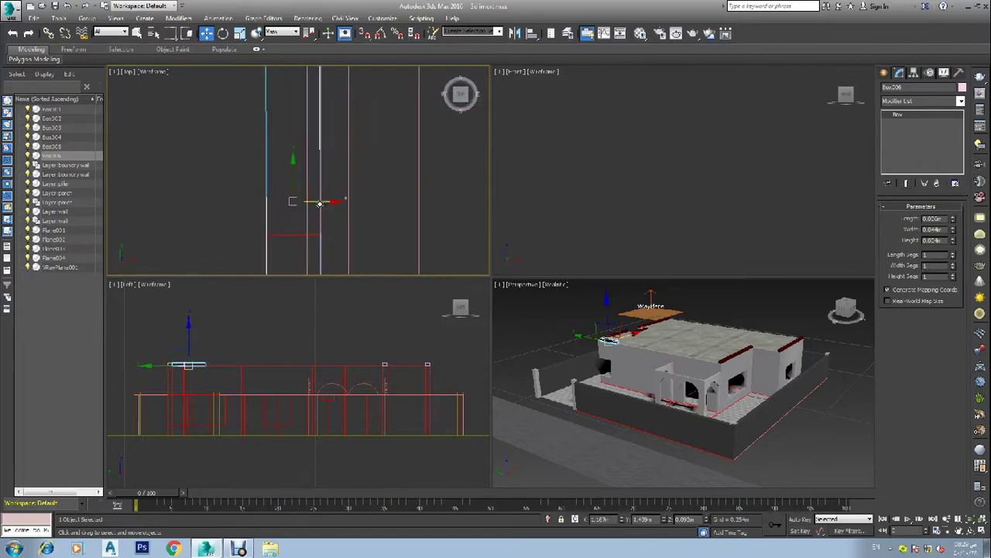
left_click_drag(291, 209, 291, 209)
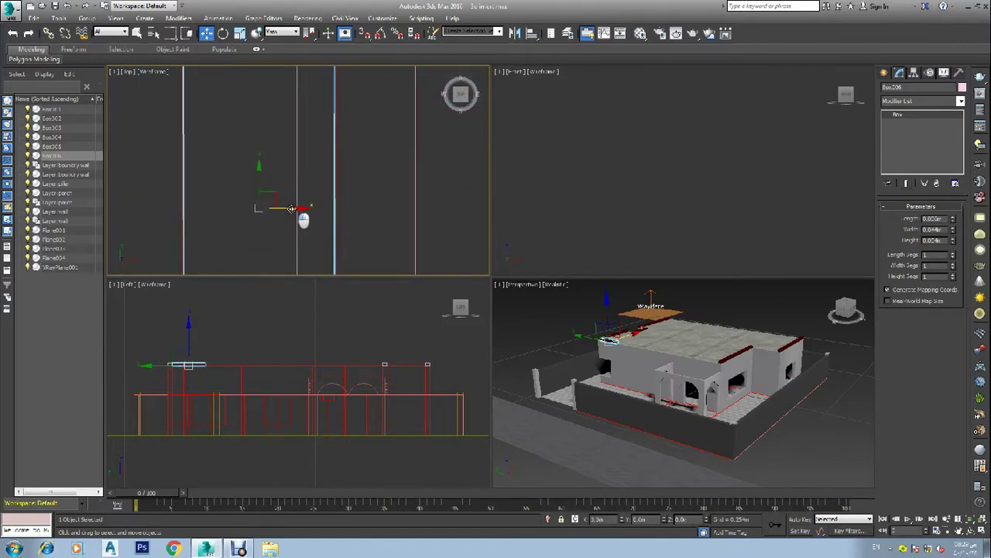
Step: Slide the rotated box along Y down the side wall and set its width to 0.172 m
scroll(303, 157, "down", 5)
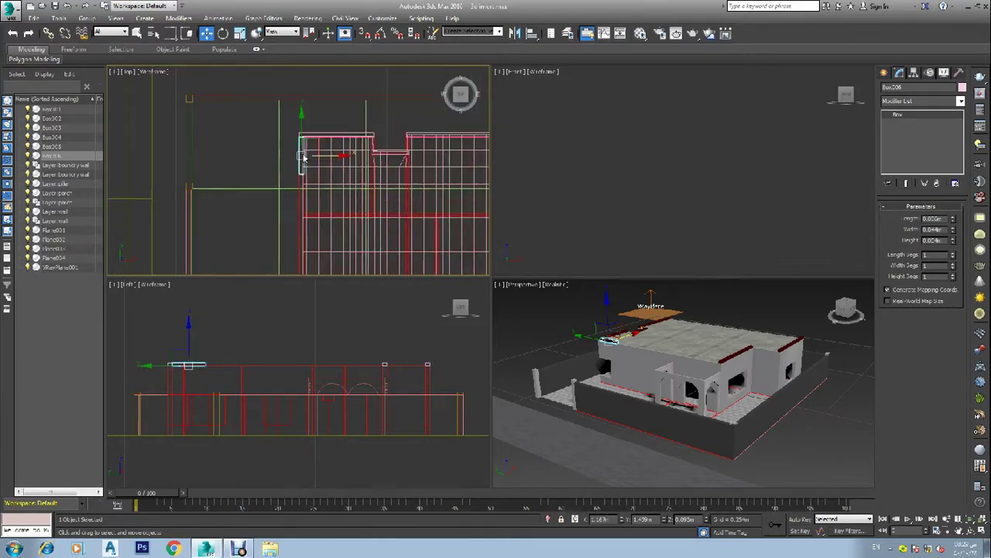
scroll(304, 157, "up", 6)
scroll(309, 132, "down", 6)
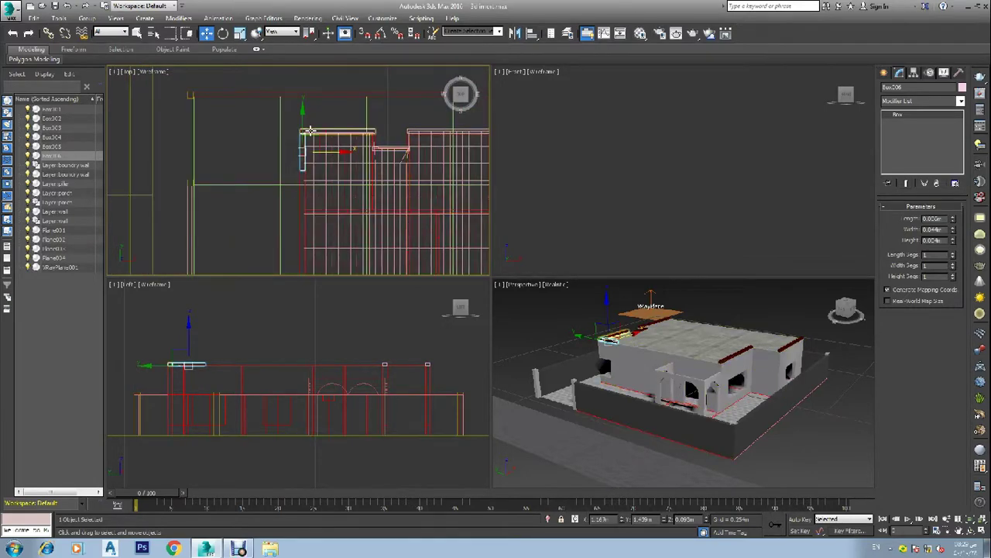
left_click_drag(303, 118, 305, 171)
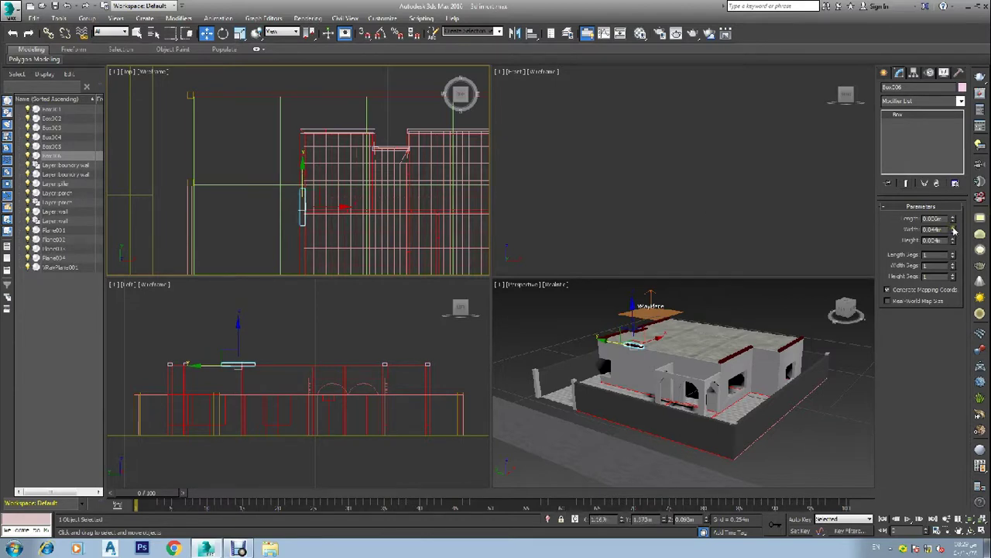
left_click_drag(954, 231, 964, 91)
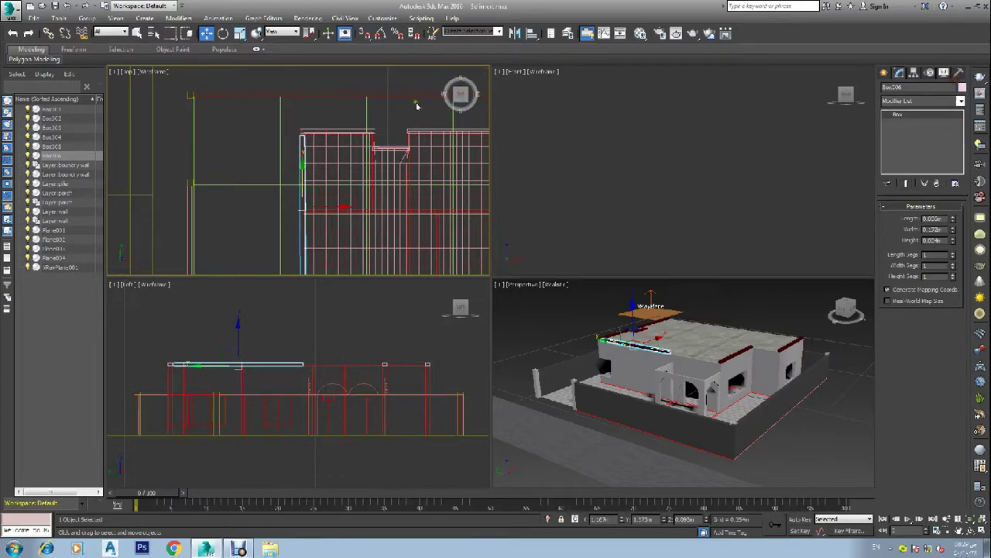
Step: Shift the side-wall box further along Y and set its width to 0.279 m so it spans between both end trim boxes
scroll(391, 166, "down", 3)
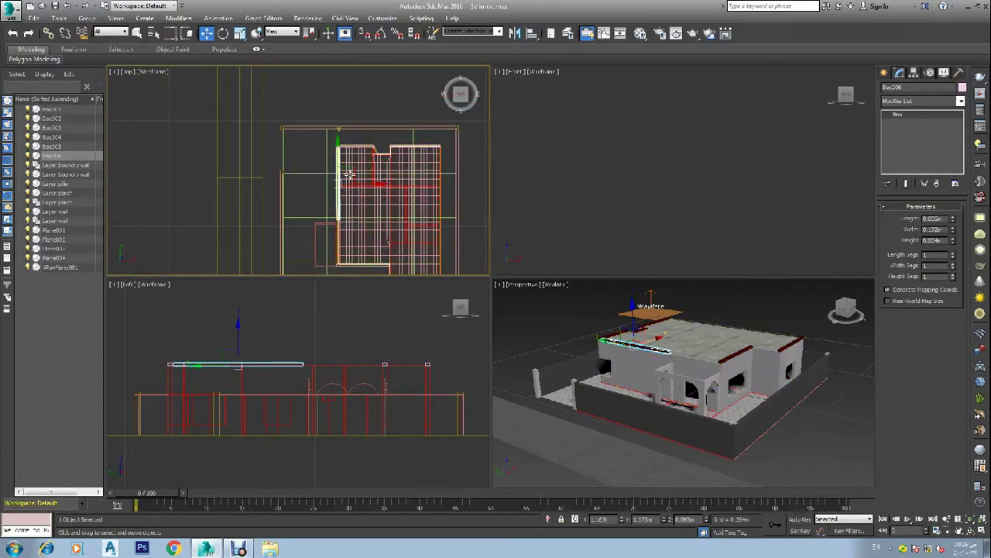
left_click_drag(338, 155, 339, 168)
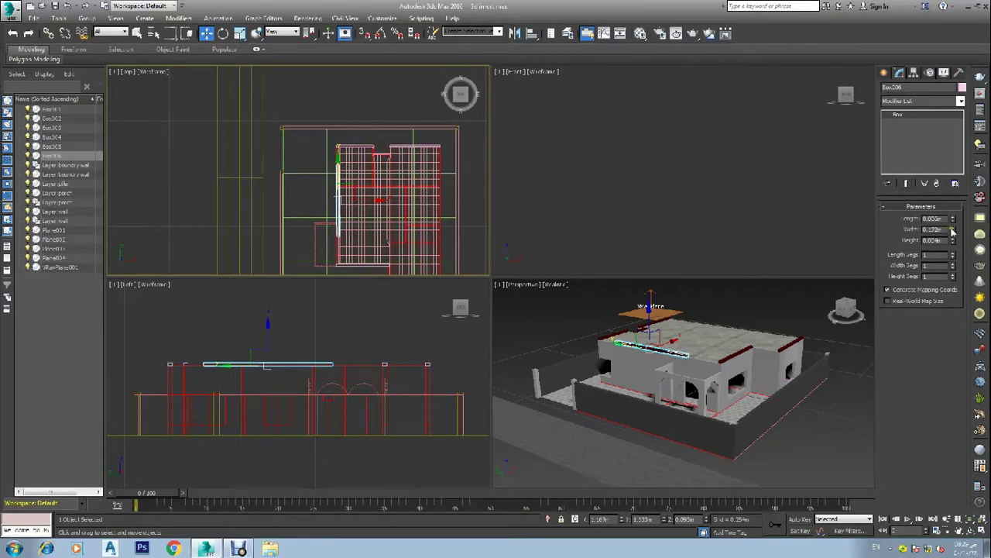
left_click_drag(953, 231, 962, 198)
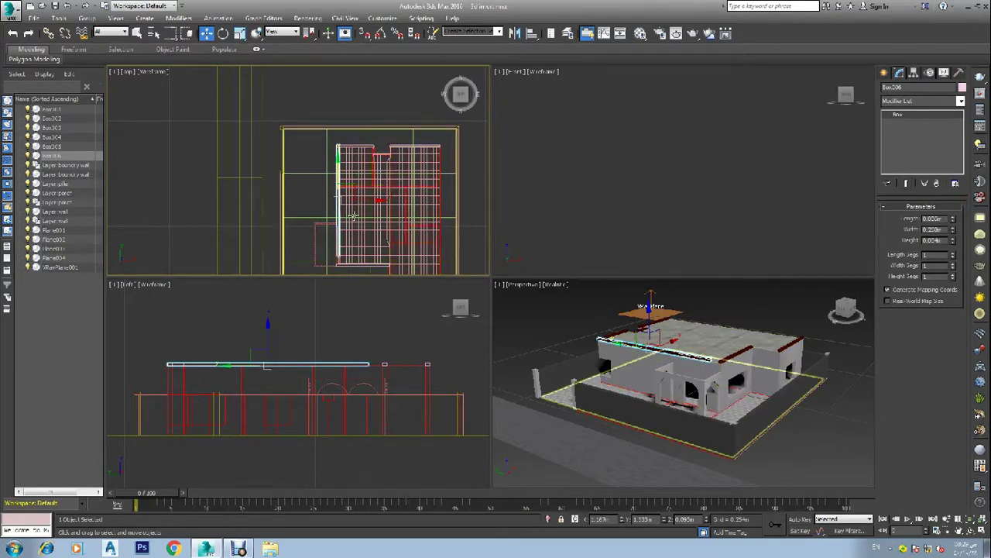
scroll(341, 228, "up", 3)
scroll(325, 230, "down", 3)
scroll(326, 231, "up", 3)
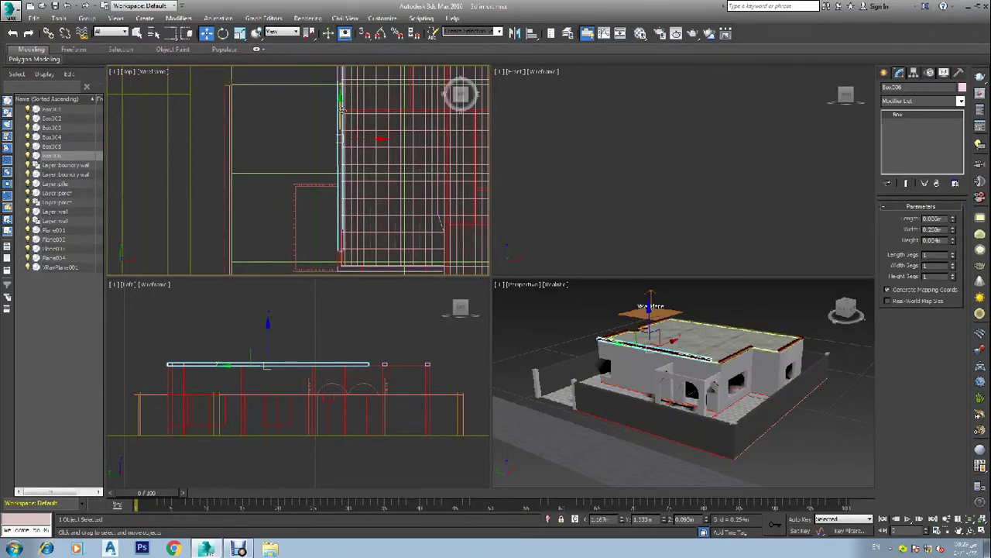
left_click_drag(342, 107, 354, 129)
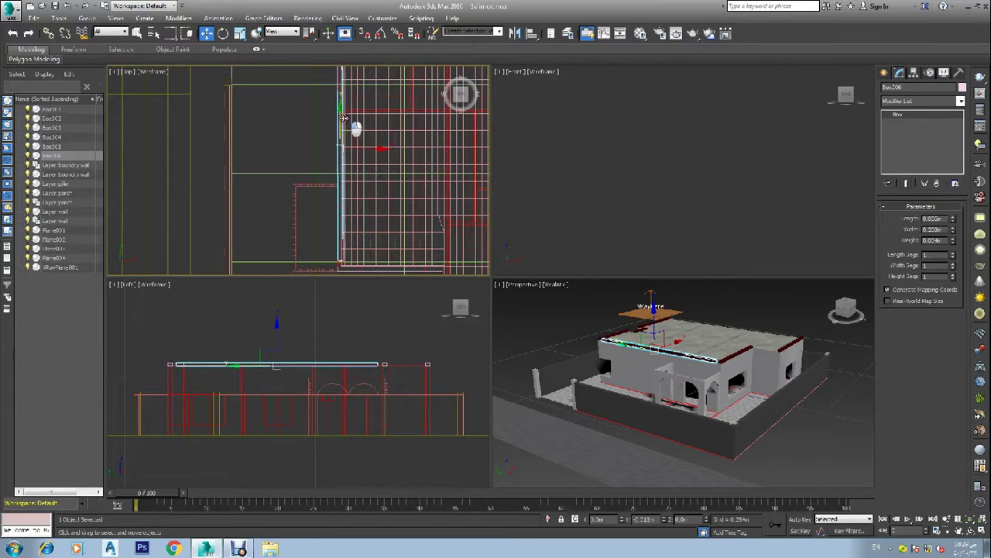
scroll(354, 129, "down", 3)
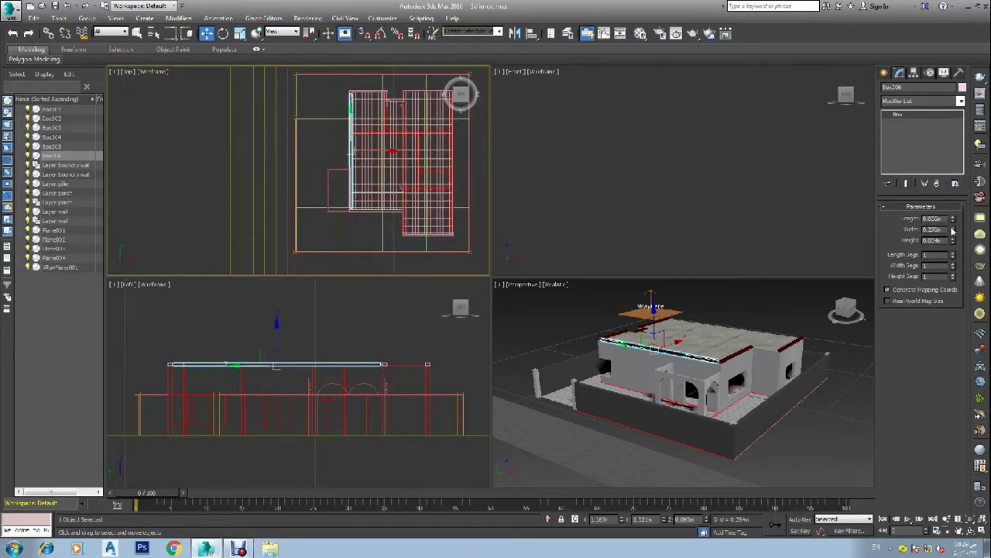
scroll(327, 198, "up", 4)
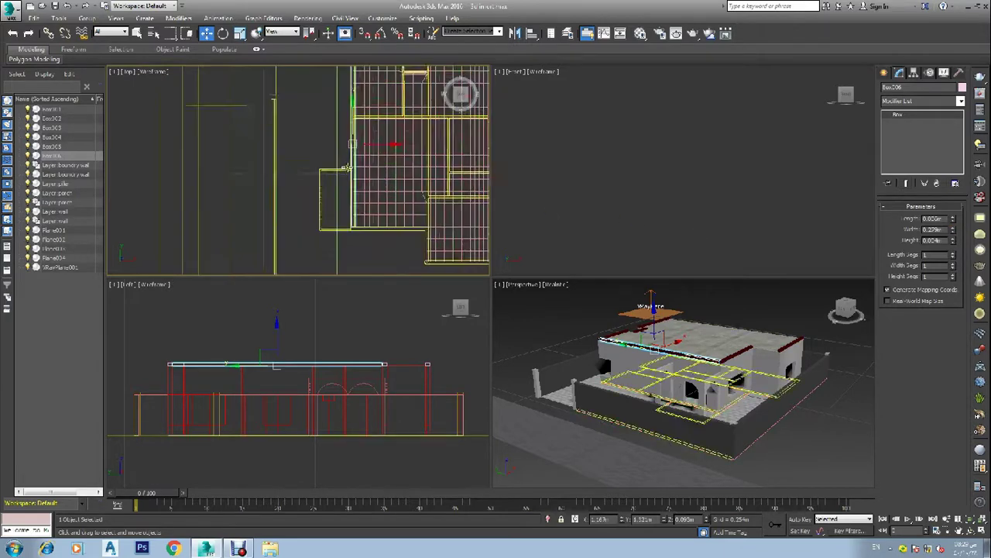
Step: Set the side-wall trim box's width to 0.281 m so it reaches the corner trim boxes at both ends
scroll(368, 252, "up", 2)
scroll(368, 252, "down", 3)
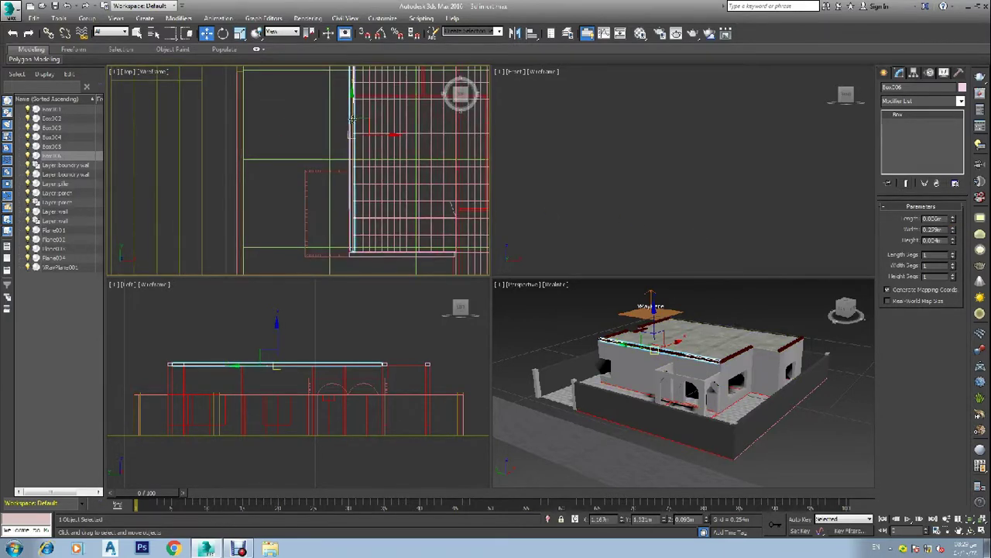
scroll(352, 109, "down", 3)
scroll(380, 158, "up", 3)
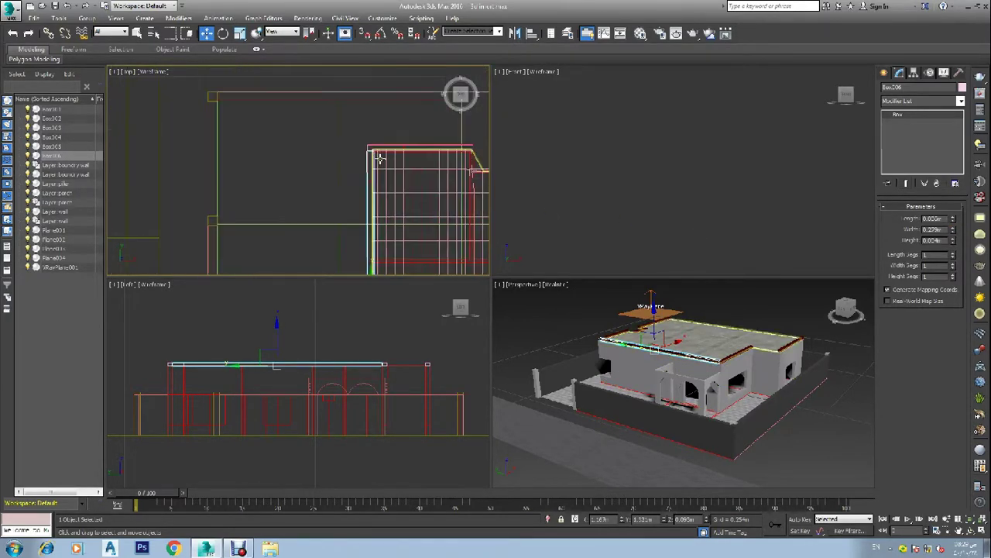
scroll(379, 159, "up", 2)
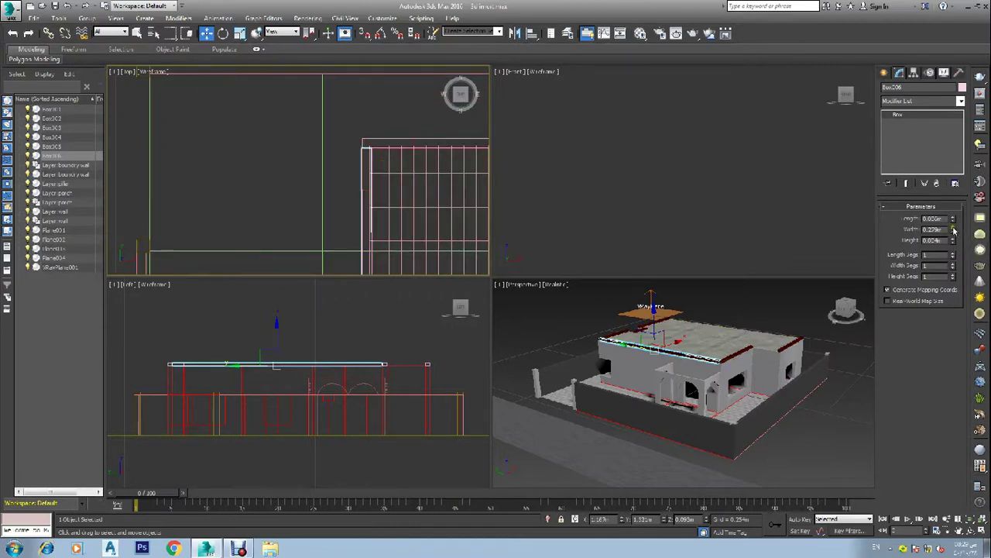
left_click(953, 230)
scroll(441, 189, "down", 3)
scroll(455, 213, "up", 5)
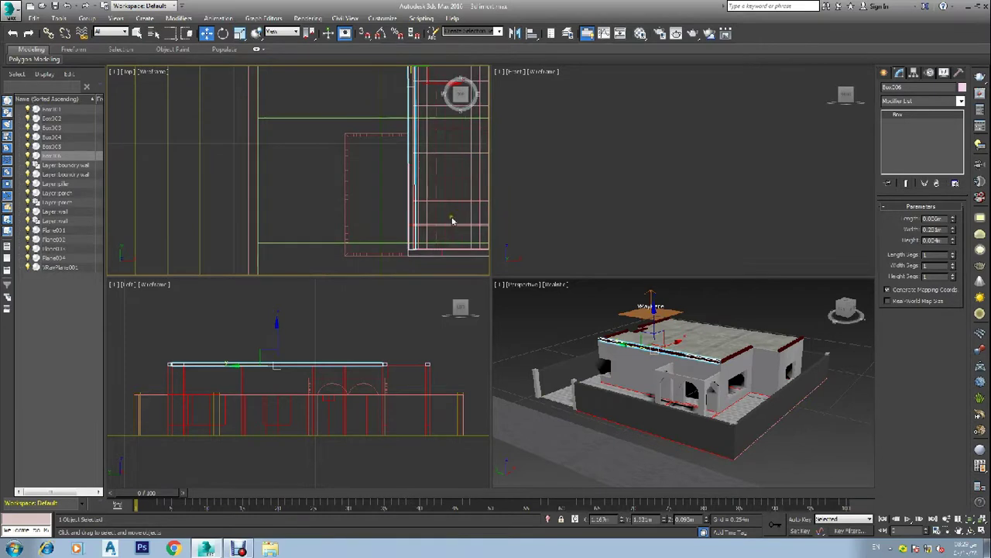
Step: Nudge the side-wall trim box slightly along Y so its end meets the corner trim box at the lower roof corner
scroll(442, 157, "down", 4)
scroll(428, 121, "up", 4)
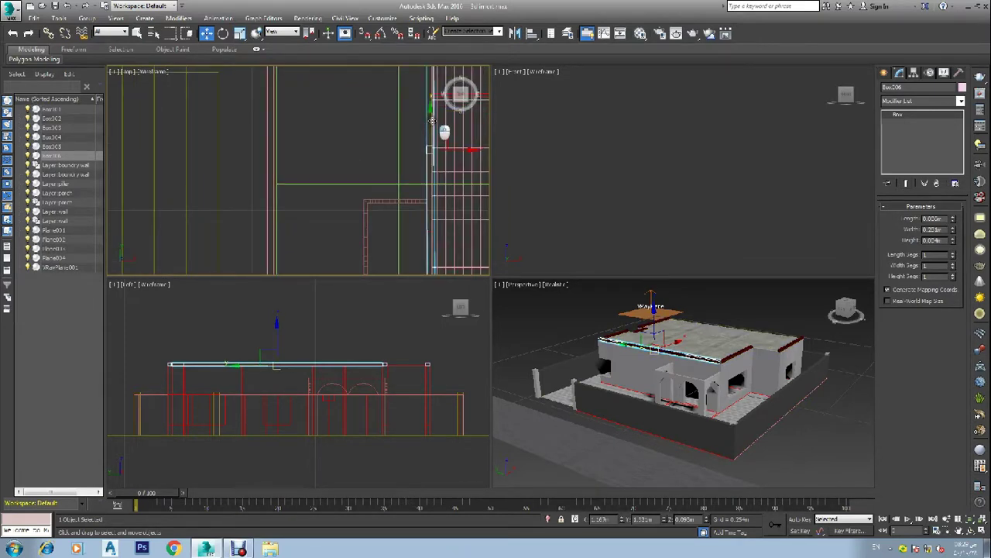
scroll(438, 151, "down", 2)
scroll(439, 158, "up", 4)
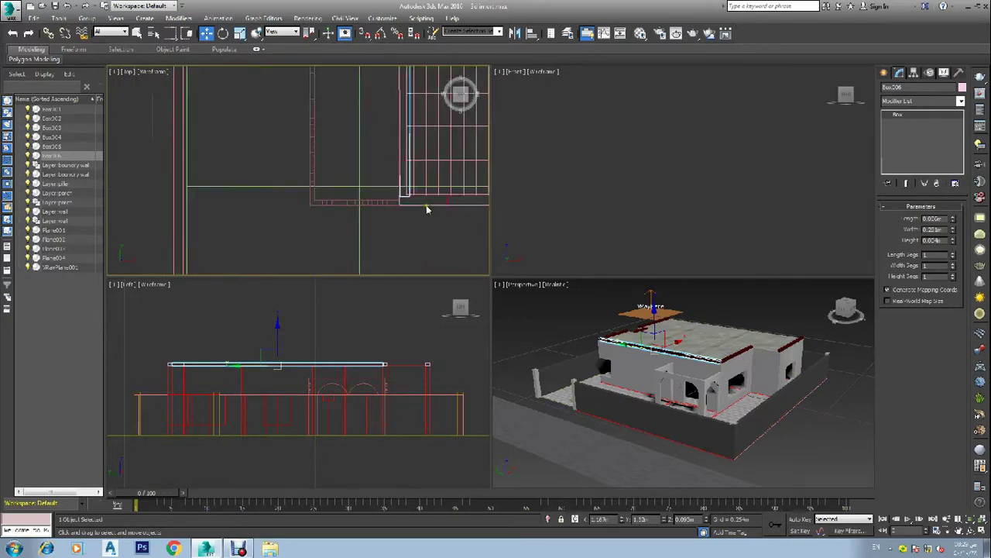
scroll(422, 207, "up", 4)
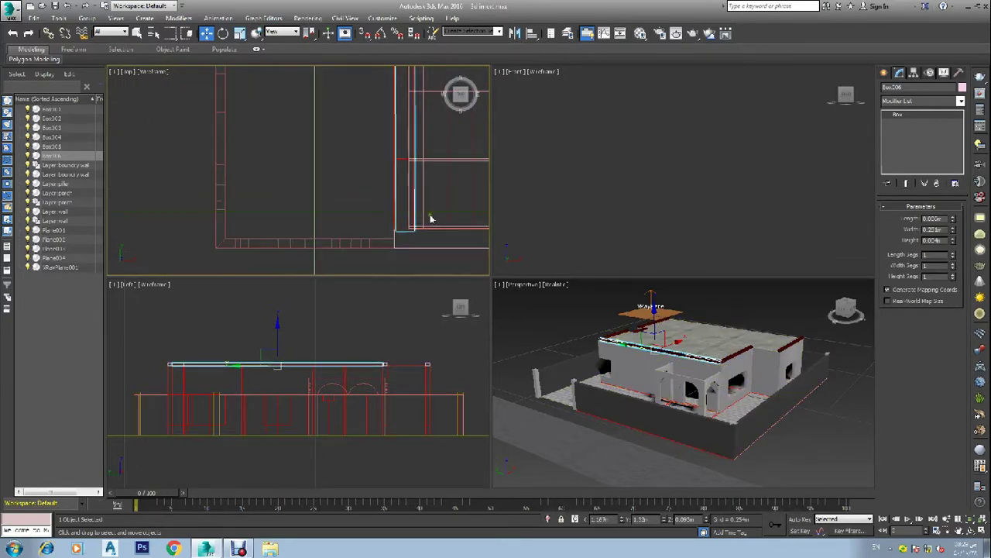
scroll(433, 209, "up", 5)
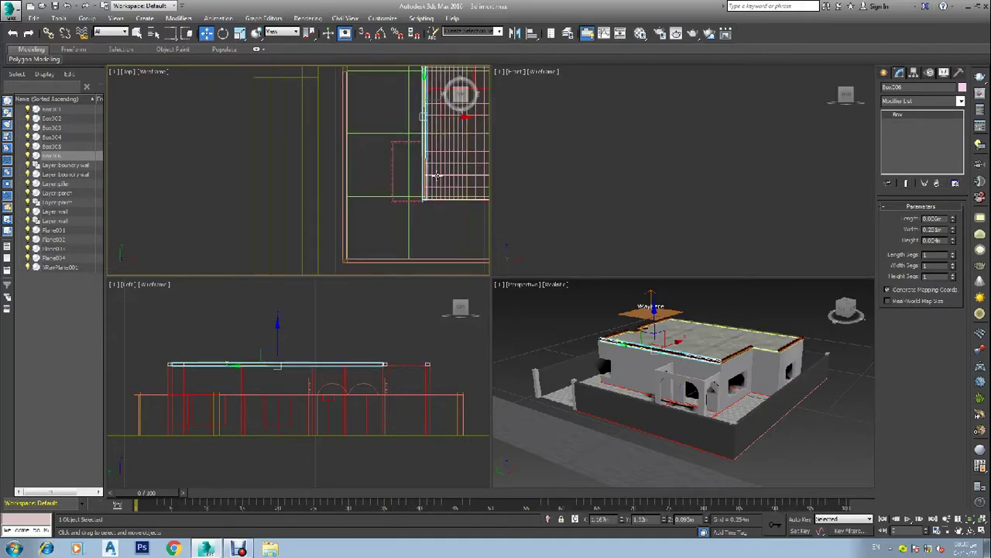
scroll(446, 177, "up", 2)
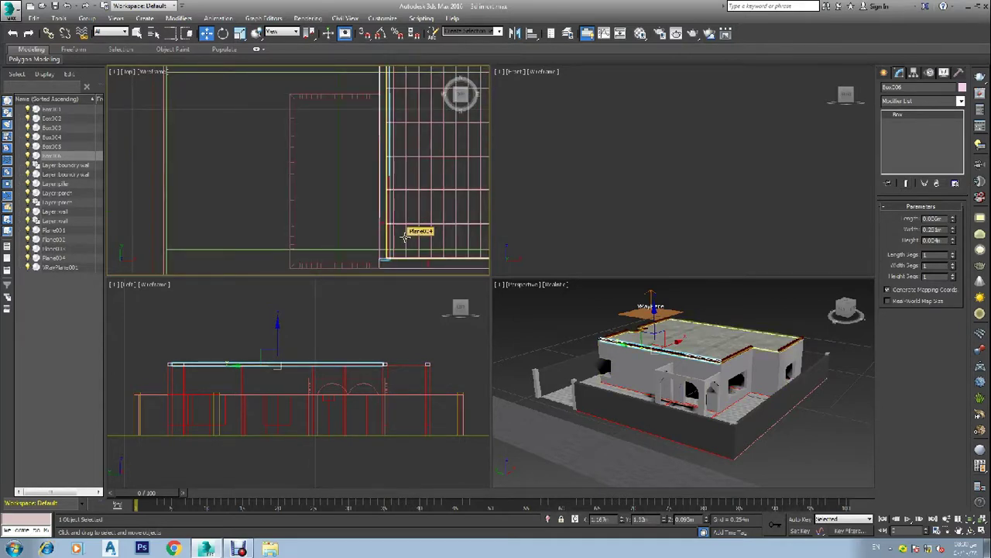
scroll(401, 236, "down", 2)
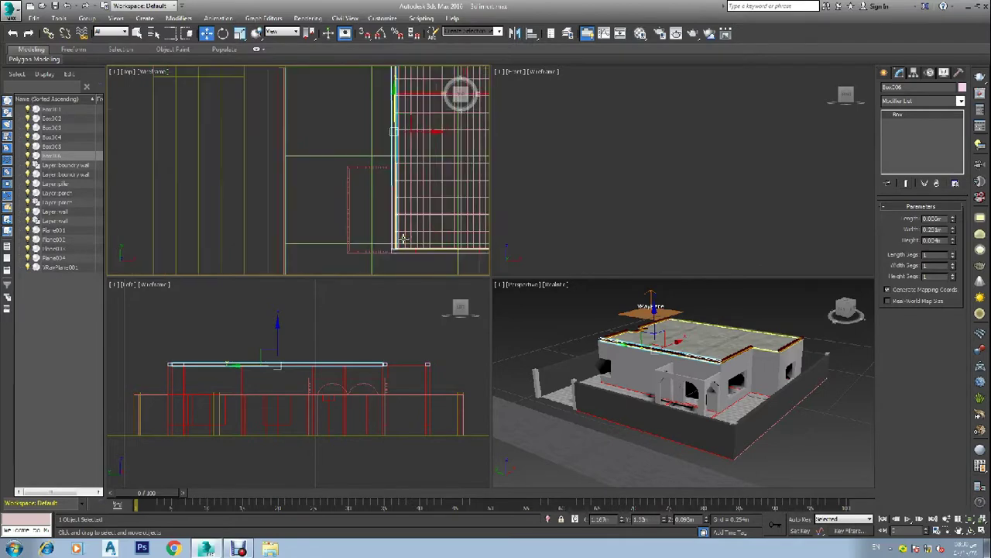
Step: Examine the side-wall trim box's rotation and edge alignment against the wall line along its length
key("e")
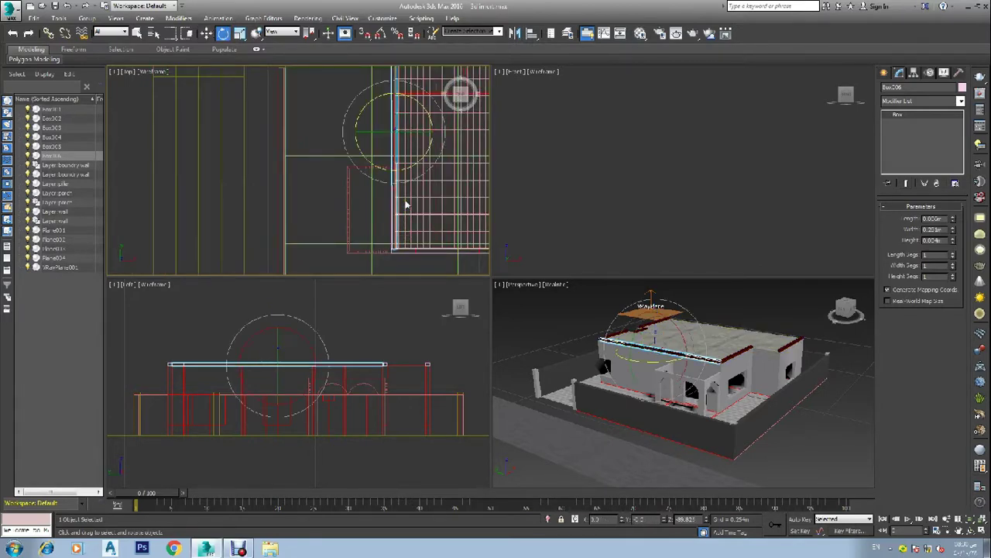
scroll(404, 132, "up", 4)
scroll(393, 155, "down", 4)
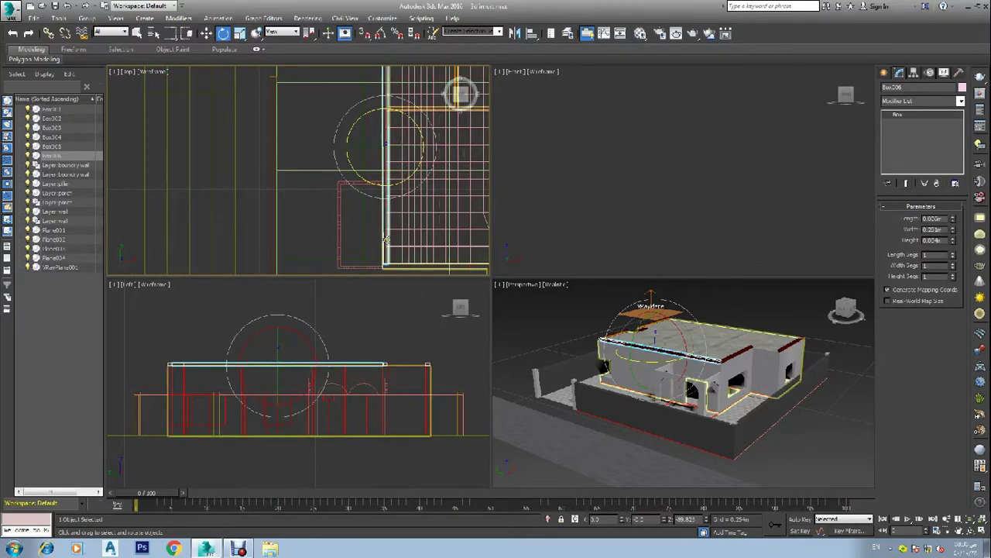
scroll(376, 251, "up", 5)
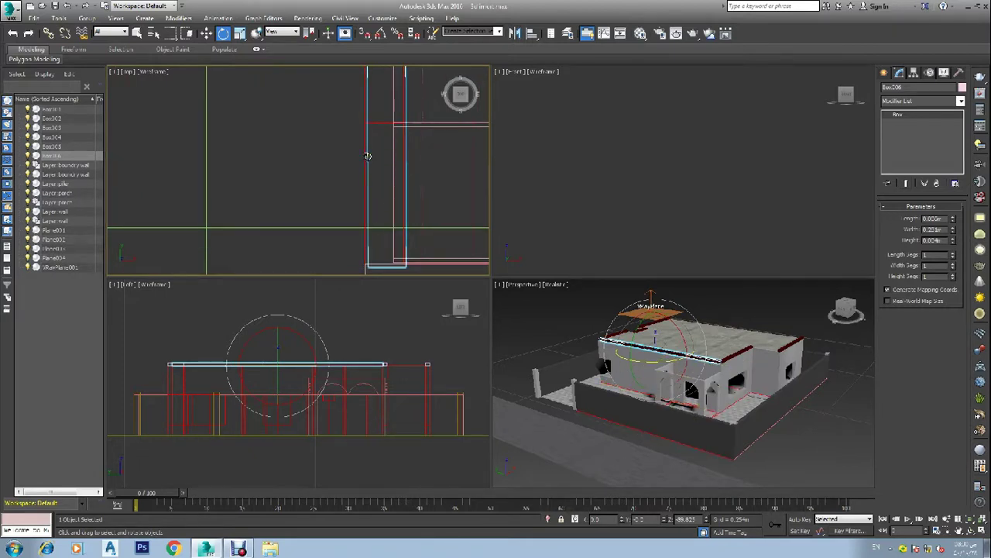
scroll(369, 155, "down", 5)
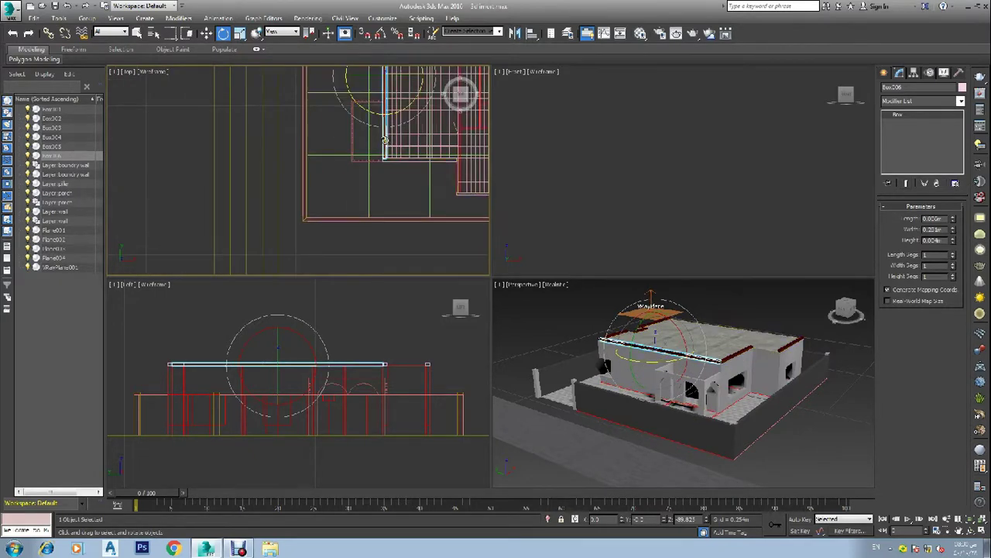
middle_click_drag(392, 103, 396, 149)
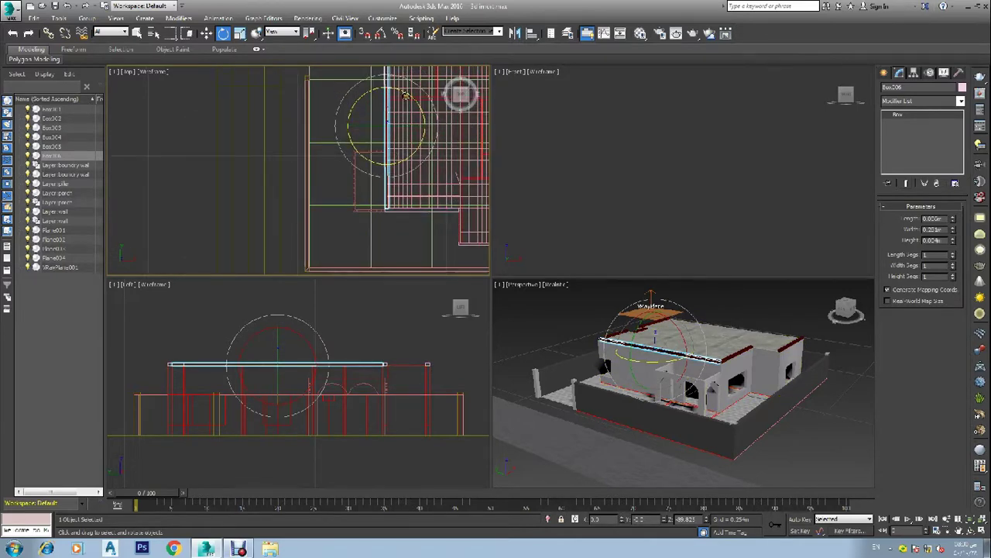
scroll(405, 94, "up", 6)
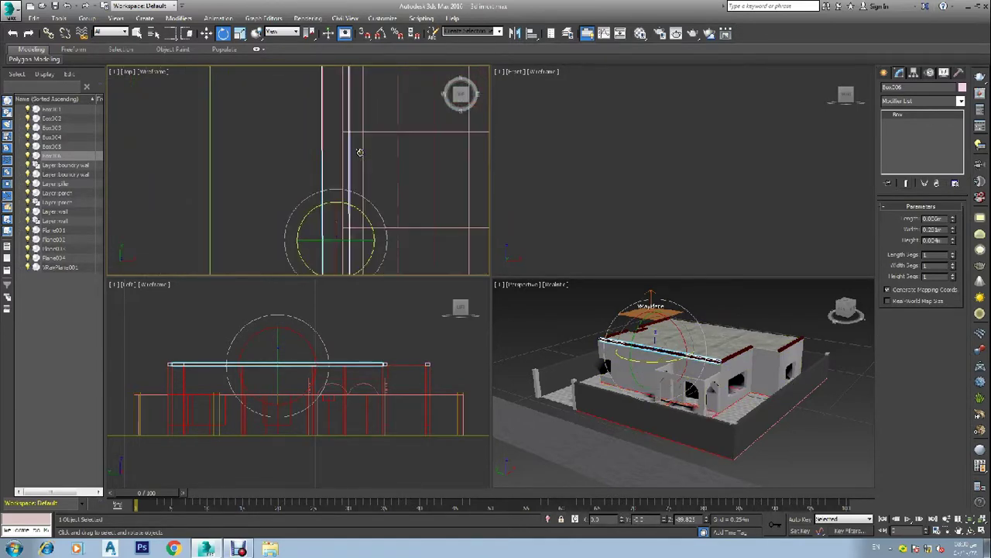
scroll(340, 225, "up", 7)
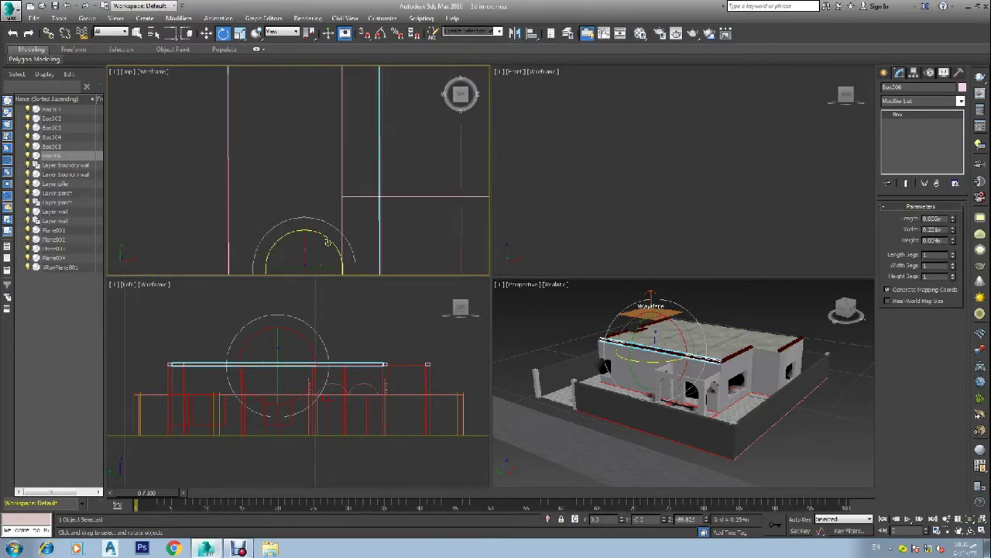
scroll(326, 234, "down", 10)
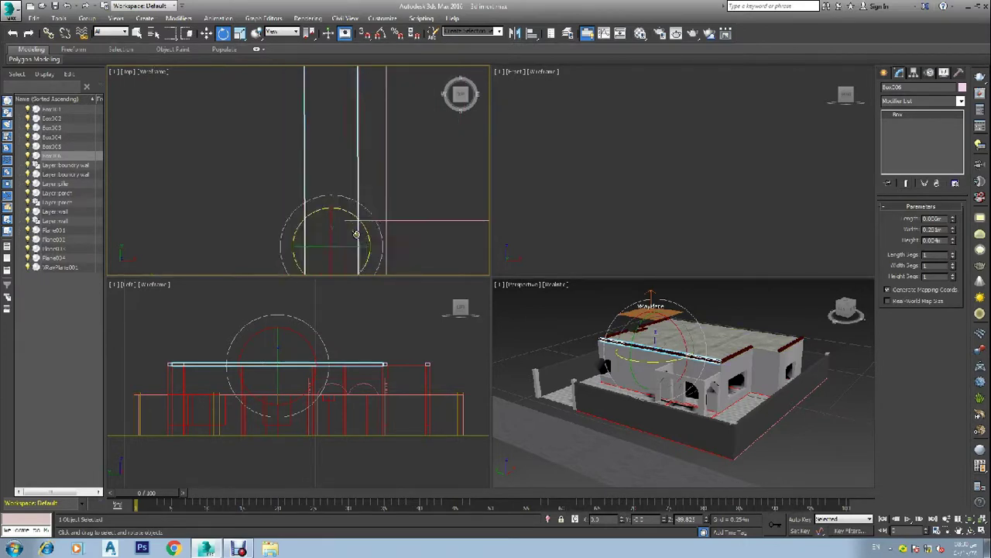
scroll(356, 240, "up", 5)
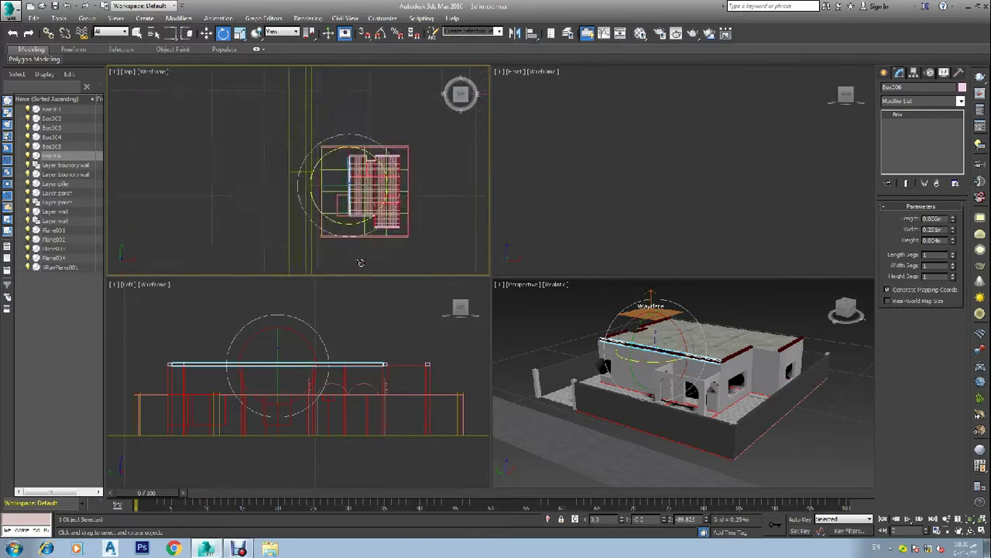
Step: Copy the side-wall trim box along X to the opposite side wall of the house as a single independent copy
key("w")
left_click(367, 193)
left_click(380, 166)
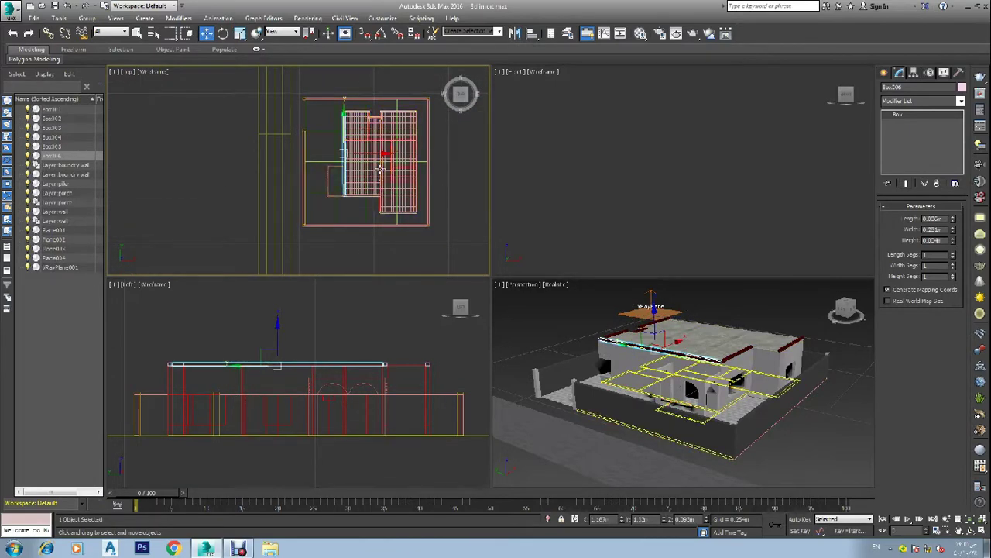
left_click(376, 149)
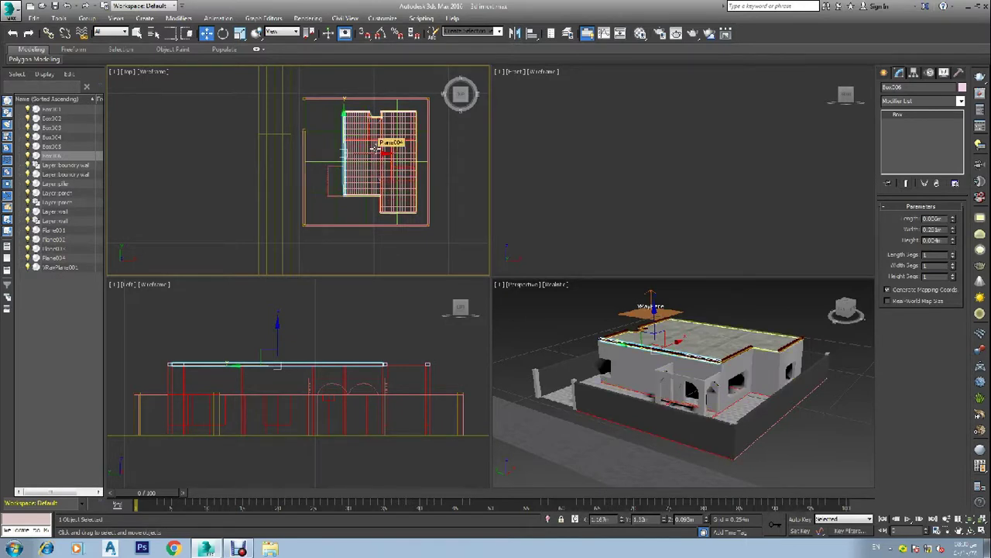
left_click(375, 152)
left_click_drag(375, 152, 448, 165)
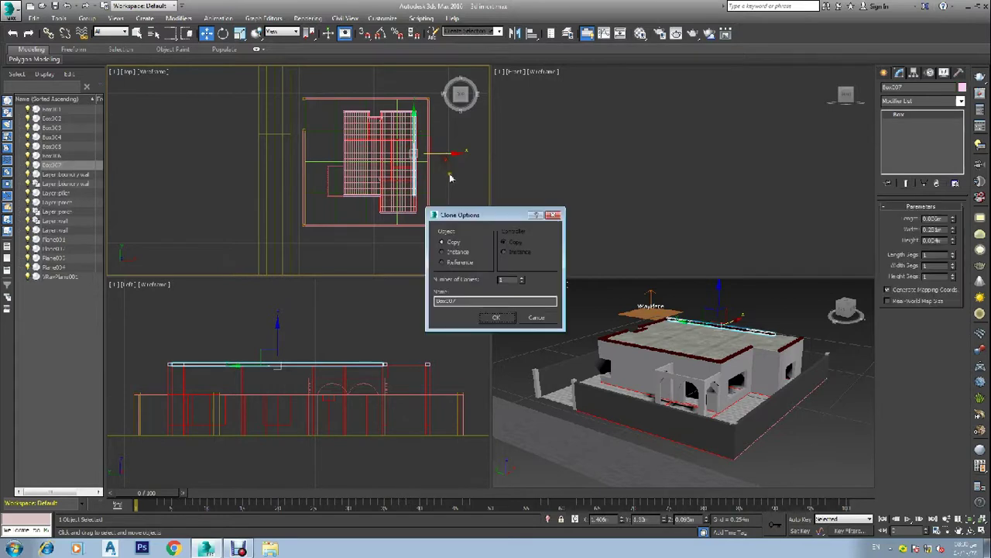
left_click(488, 314)
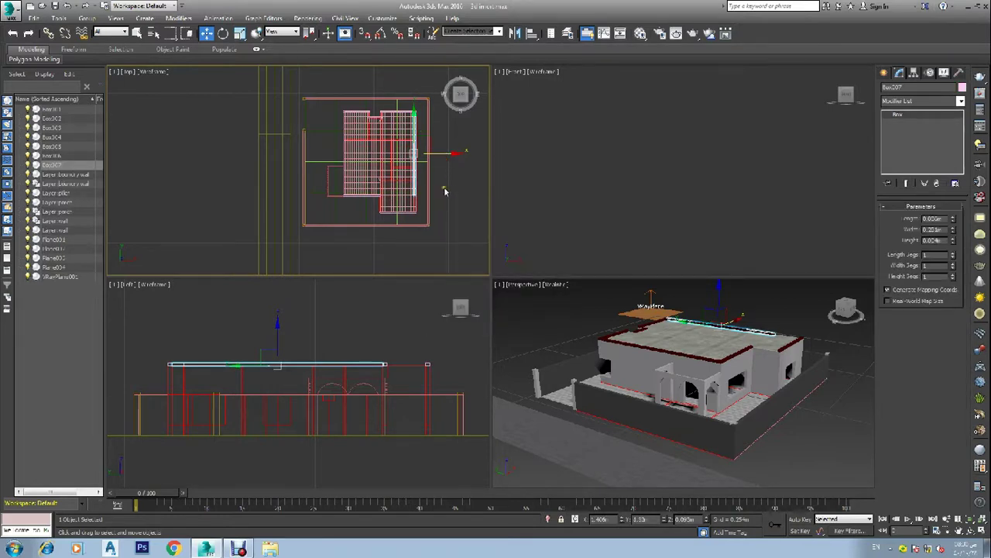
Step: Move the copied trim box along X until its outer edge lines up with the outer face of the opposite side wall
scroll(443, 181, "up", 5)
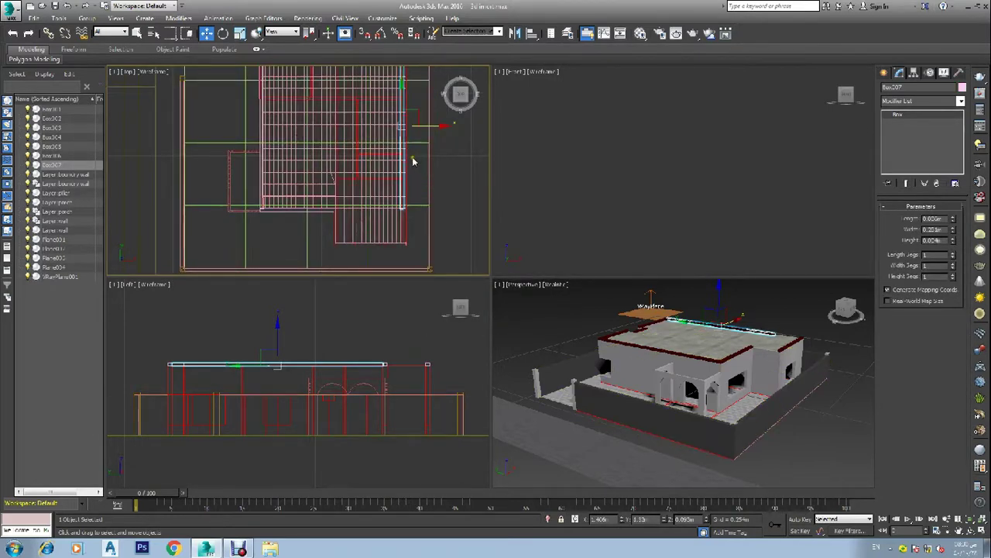
scroll(412, 161, "up", 6)
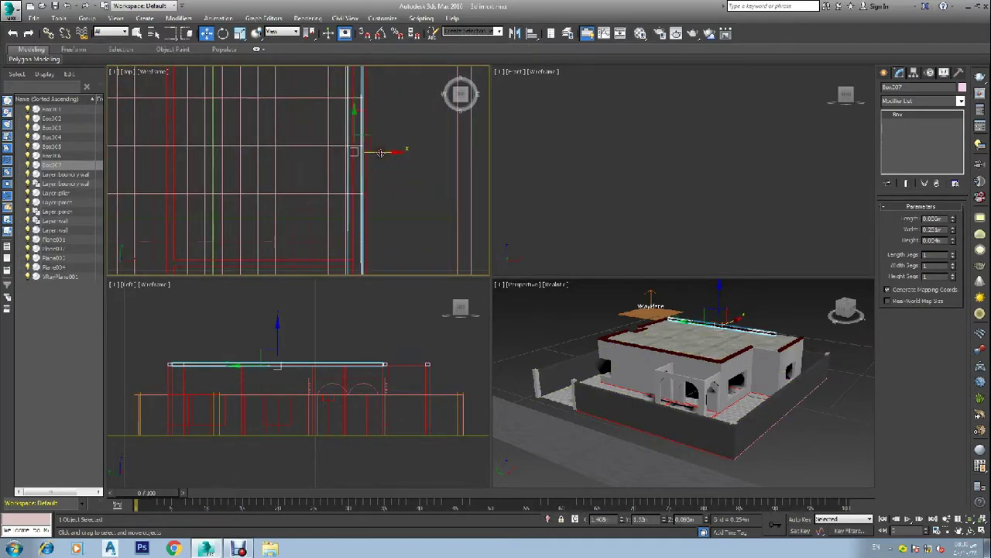
scroll(377, 158, "up", 3)
scroll(377, 158, "up", 2)
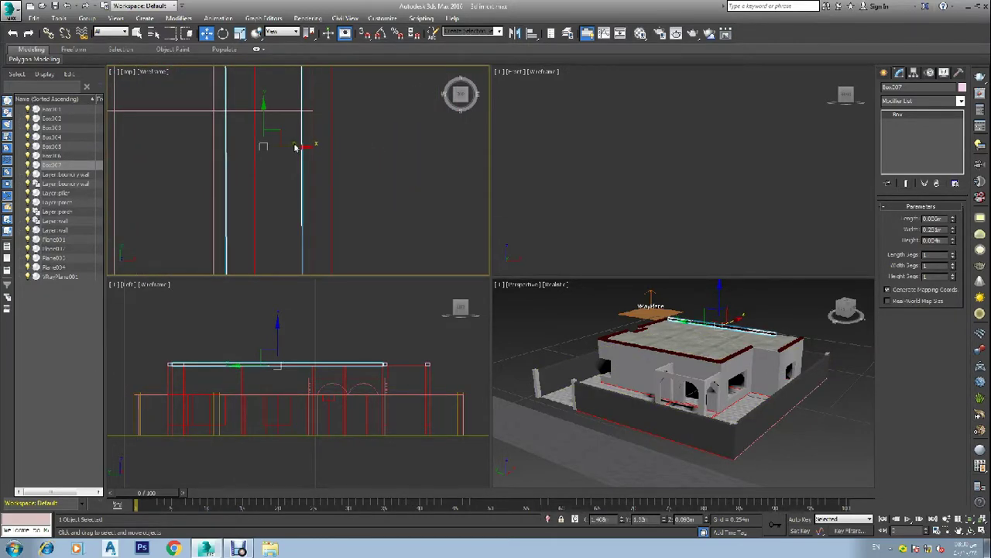
left_click_drag(295, 147, 320, 155)
scroll(323, 161, "down", 4)
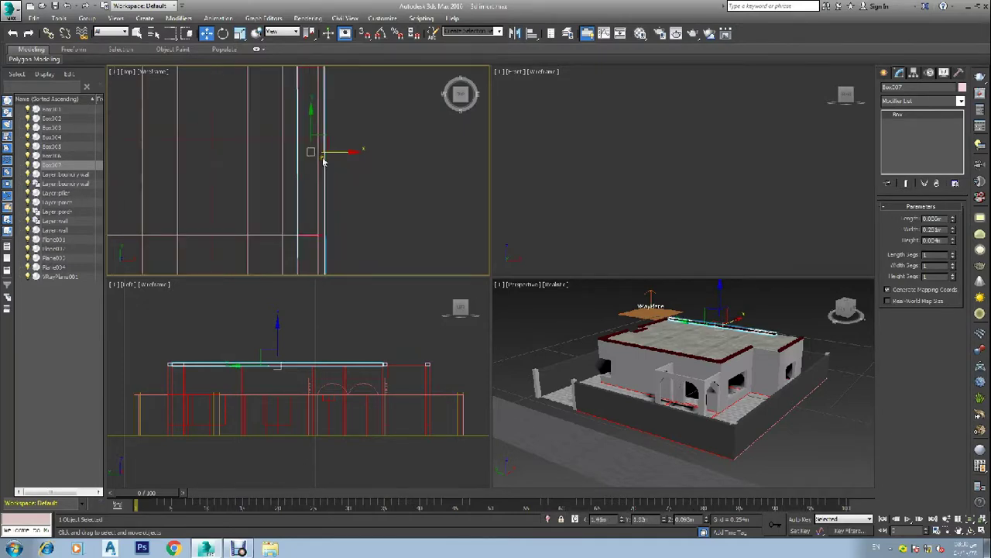
Step: Slide the copied box along Y to the middle of the longer side wall and set its width to 0.34 m
scroll(325, 164, "down", 5)
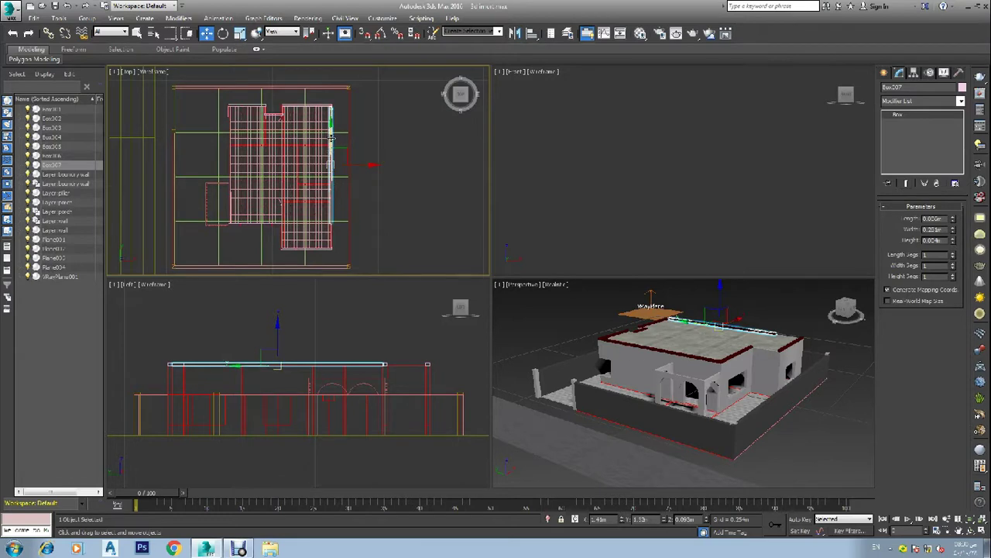
left_click_drag(331, 137, 348, 165)
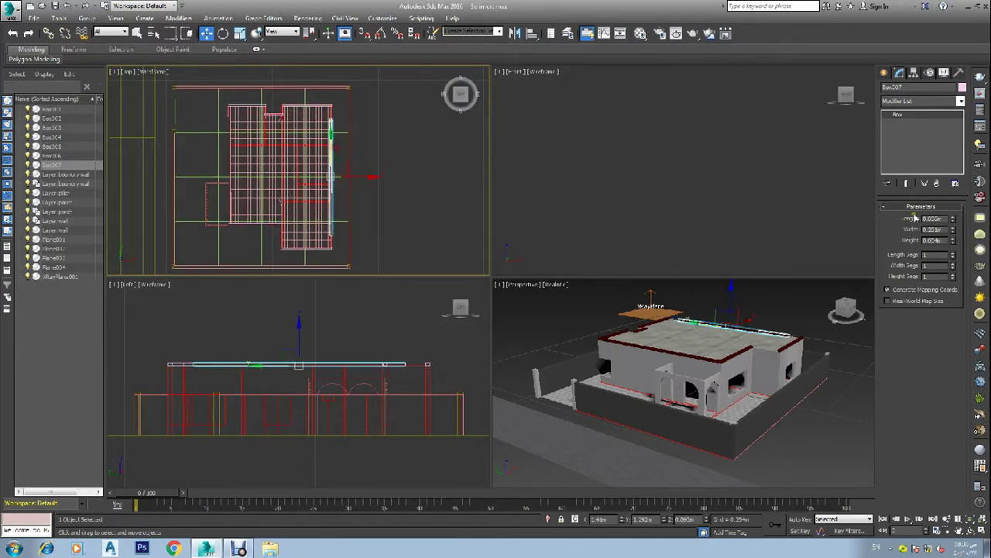
left_click_drag(954, 231, 963, 229)
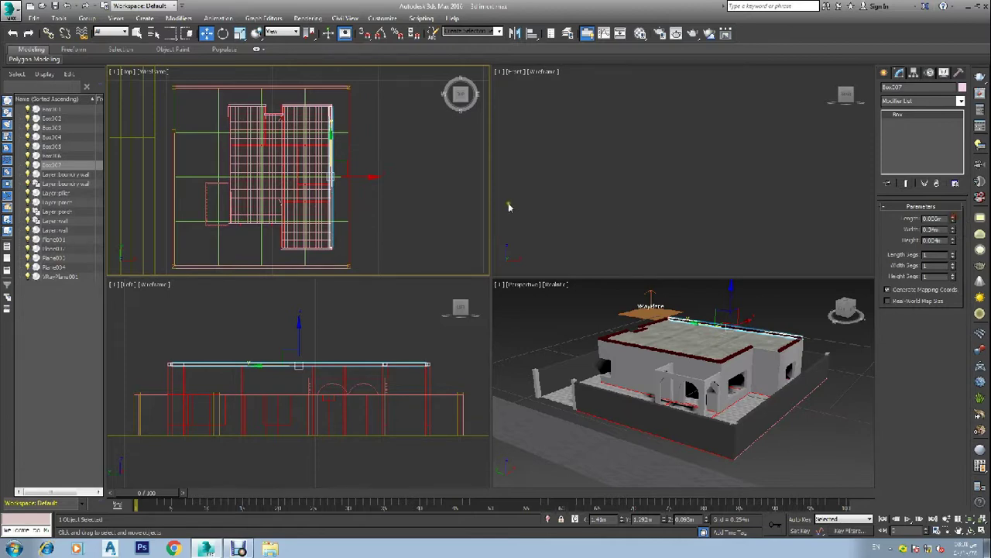
Step: Examine how both ends of the copied side-wall box meet the trim boxes at the roof corners
scroll(317, 132, "up", 3)
scroll(332, 100, "down", 3)
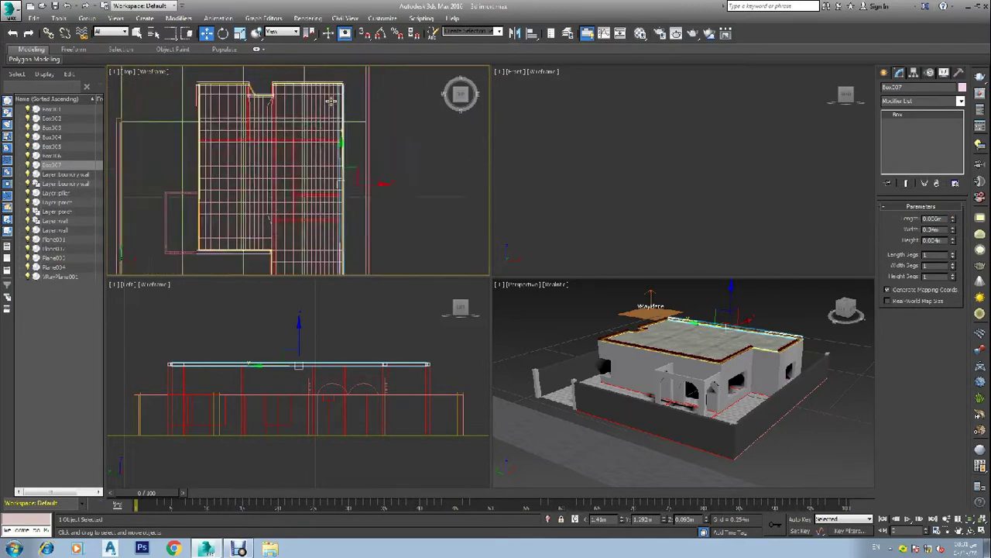
scroll(334, 184, "up", 4)
scroll(333, 202, "down", 5)
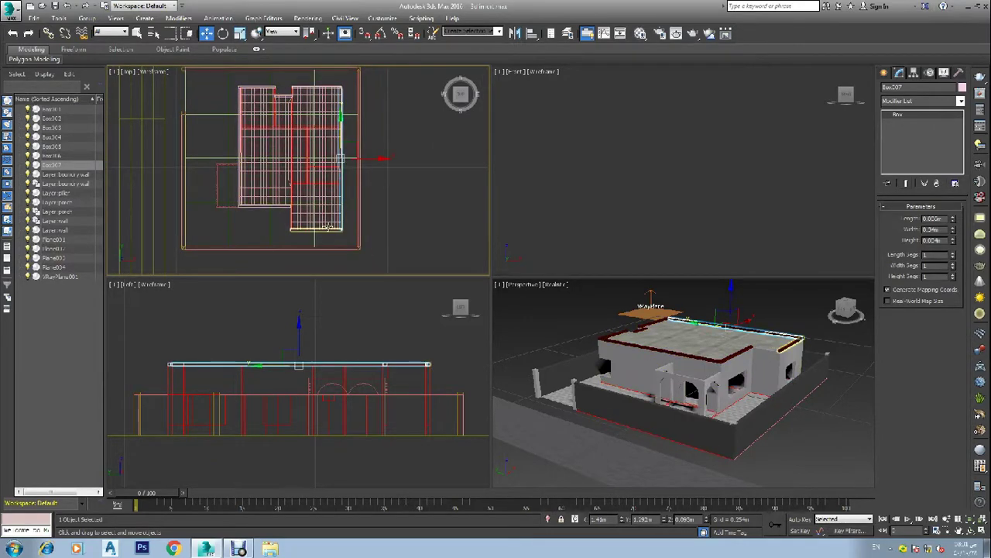
scroll(328, 229, "up", 4)
scroll(328, 228, "down", 4)
scroll(372, 233, "up", 6)
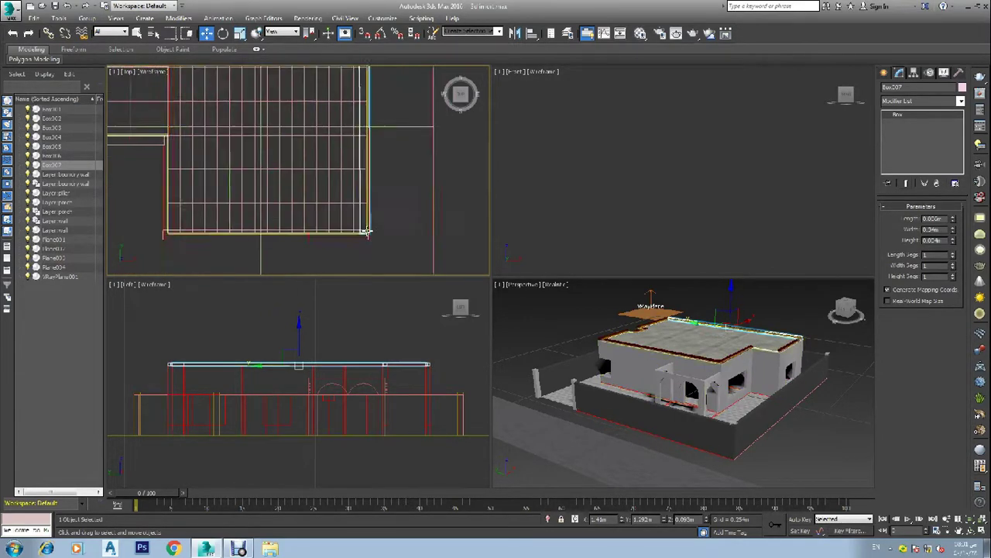
scroll(383, 231, "up", 2)
scroll(382, 230, "down", 8)
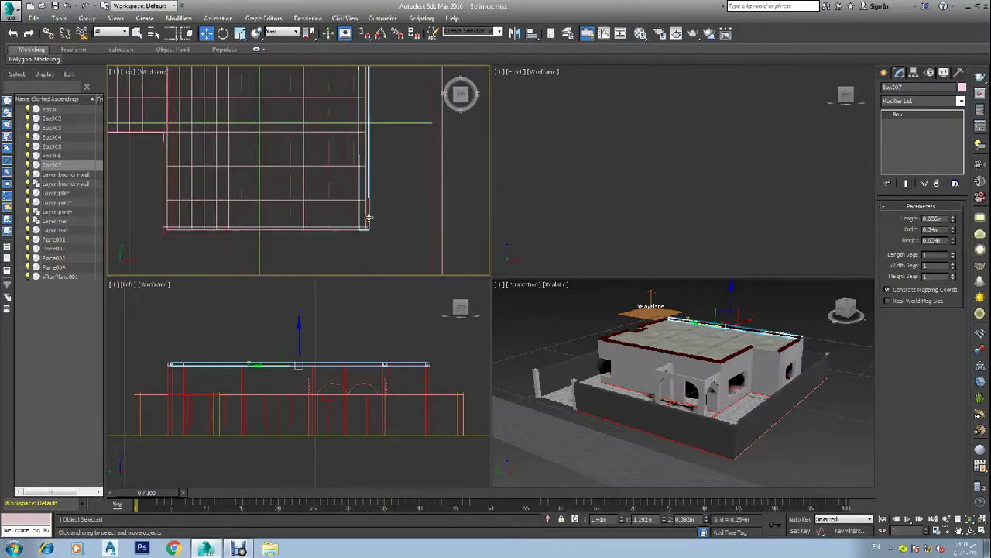
Step: Rotate the long roof-edge box Box007 in plan to about -90.15 degrees so it runs parallel to the building's outer wall
scroll(379, 99, "up", 10)
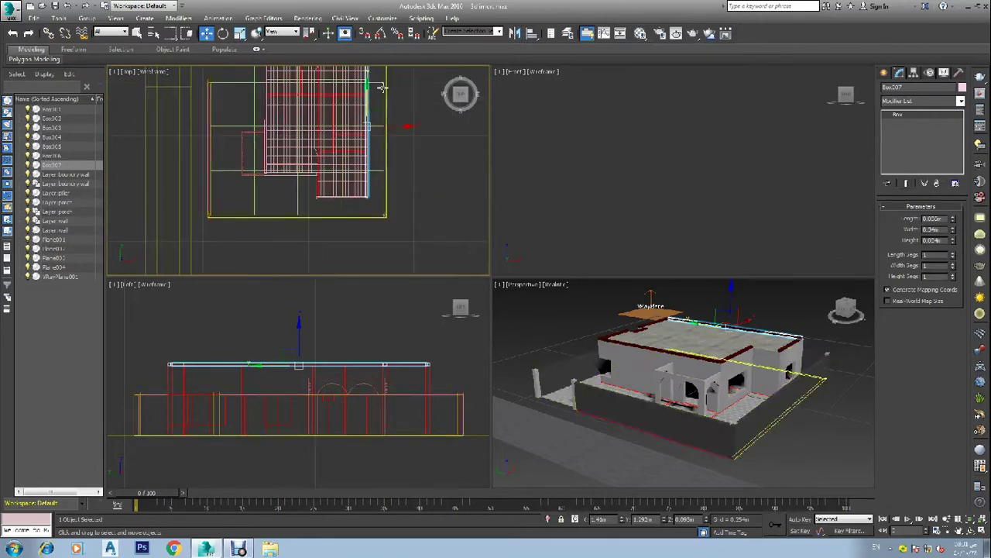
left_click_drag(329, 169, 255, 160)
scroll(271, 155, "down", 5)
scroll(275, 155, "down", 4)
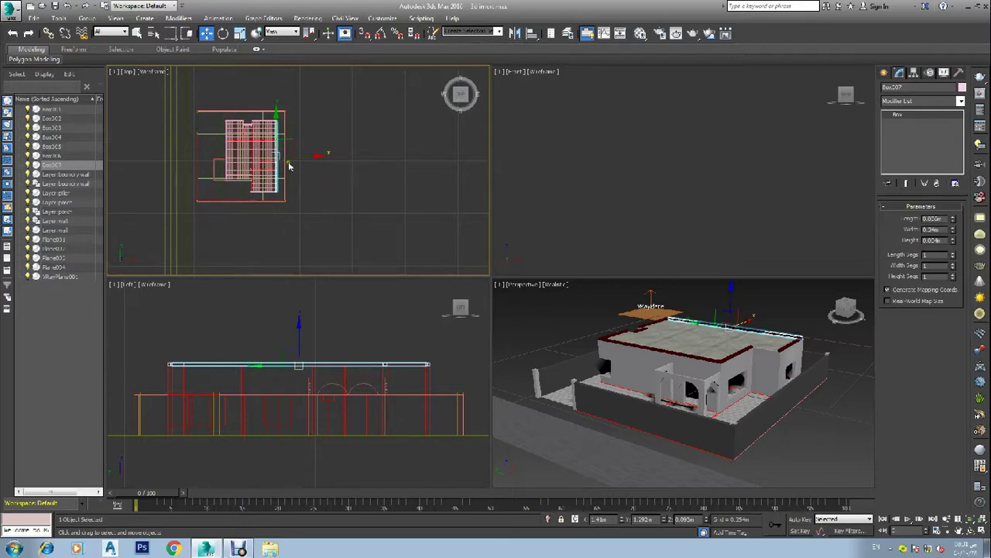
key("e")
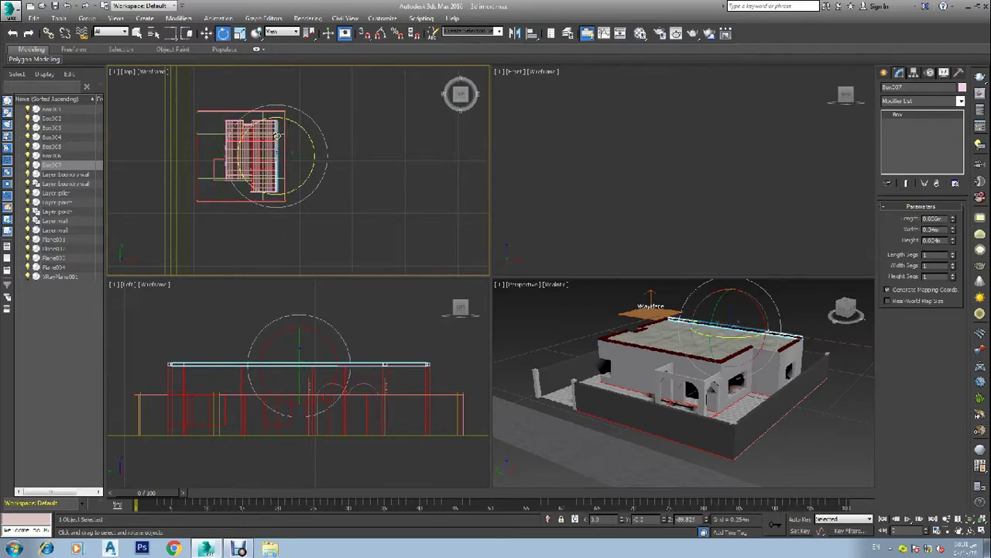
scroll(277, 135, "up", 5)
mouse_move(294, 183)
left_mouse_down()
mouse_move(310, 195)
mouse_move(295, 180)
left_mouse_up()
scroll(292, 203, "down", 5)
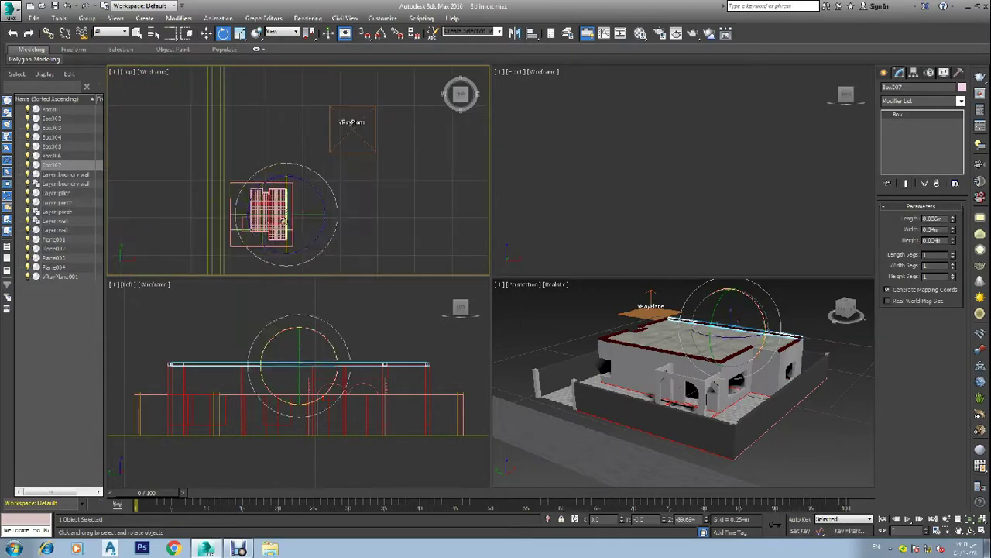
scroll(292, 213, "up", 8)
scroll(294, 217, "up", 3)
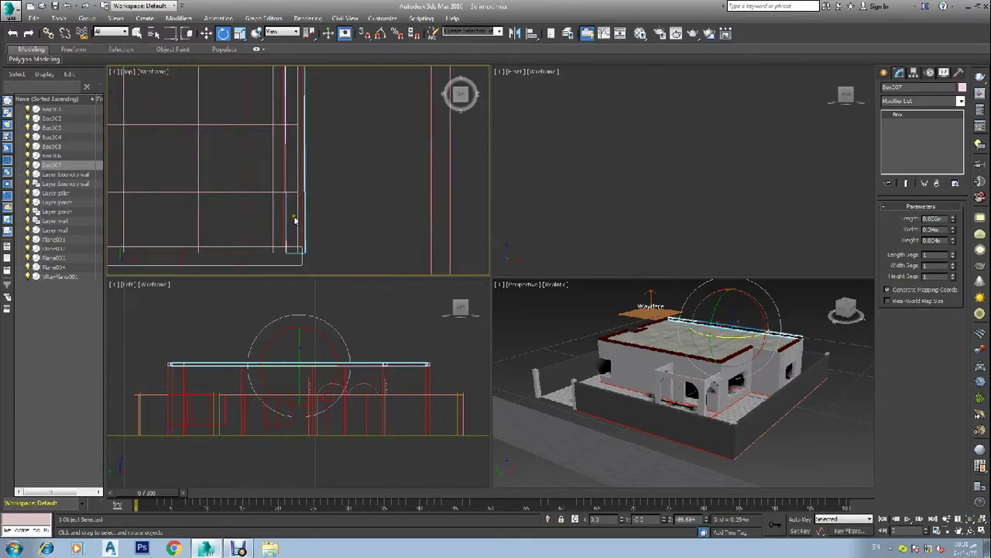
scroll(295, 221, "down", 4)
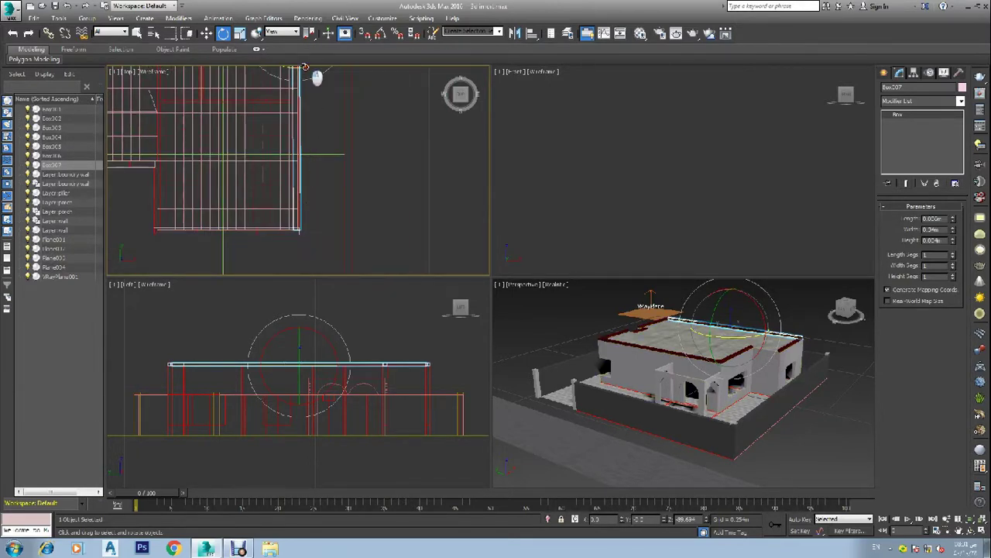
left_click_drag(305, 68, 305, 68)
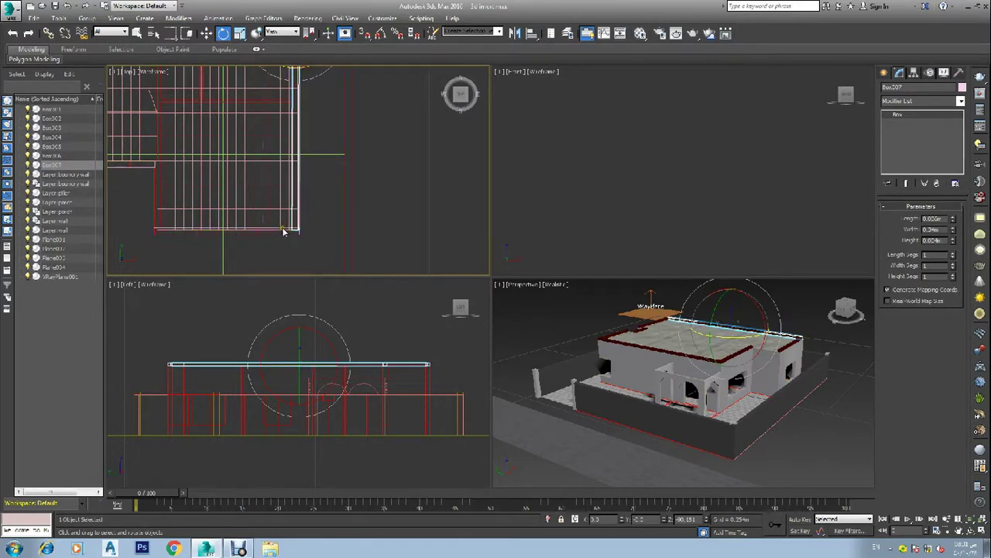
Step: Examine the alignment of the rotated box at both wall corners in plan and the roof edging in perspective
scroll(299, 231, "up", 5)
scroll(310, 234, "down", 6)
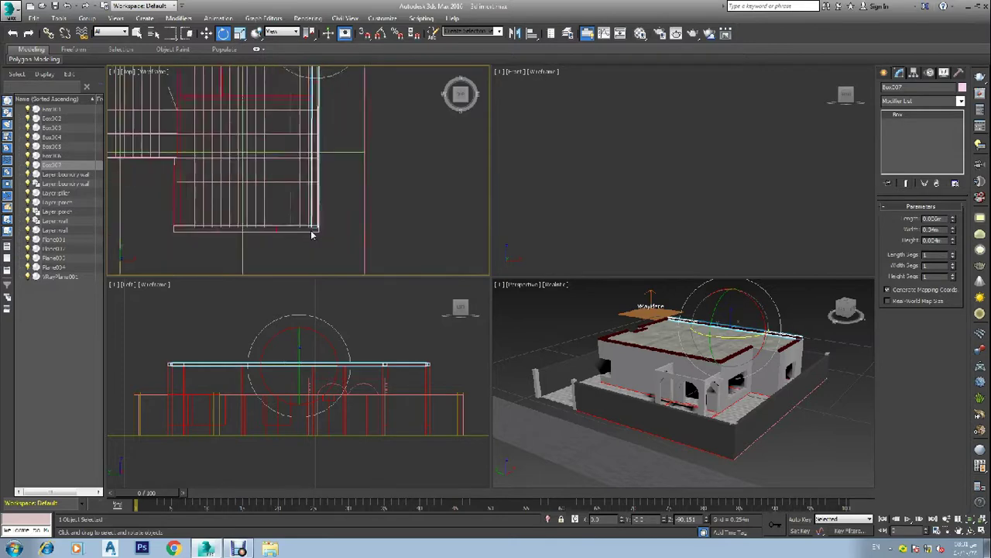
scroll(331, 166, "up", 3)
scroll(256, 241, "up", 5)
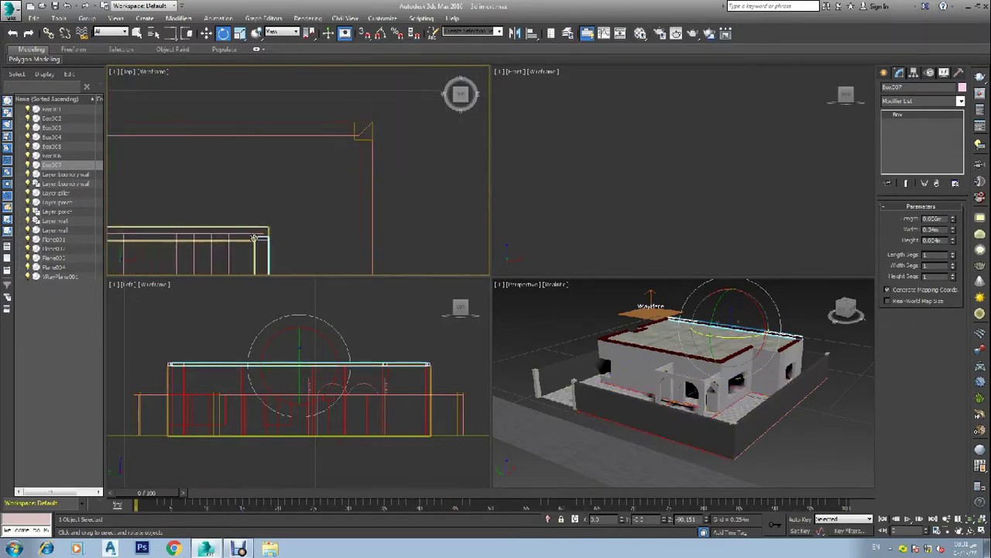
scroll(281, 223, "down", 4)
scroll(281, 230, "down", 3)
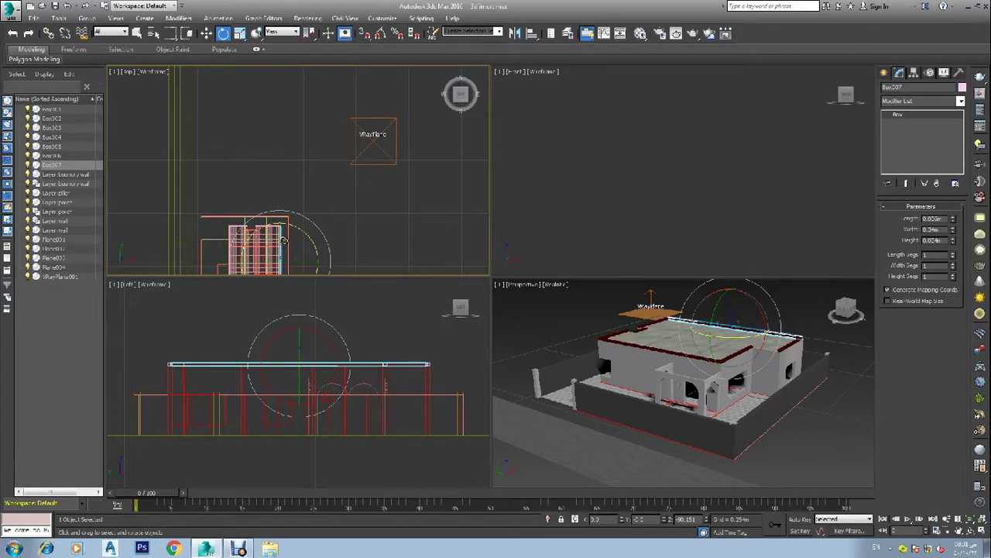
key("w")
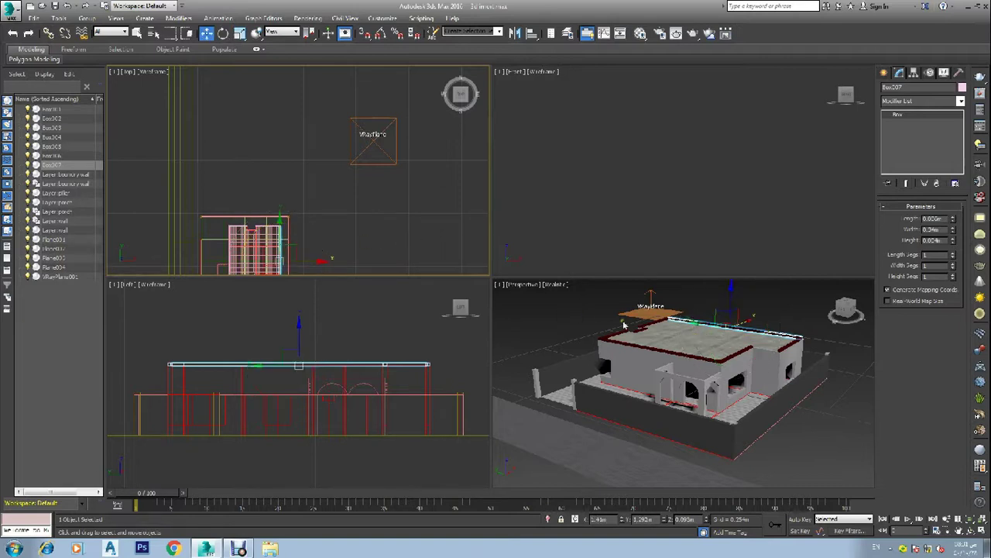
left_click(603, 303)
scroll(800, 338, "up", 5)
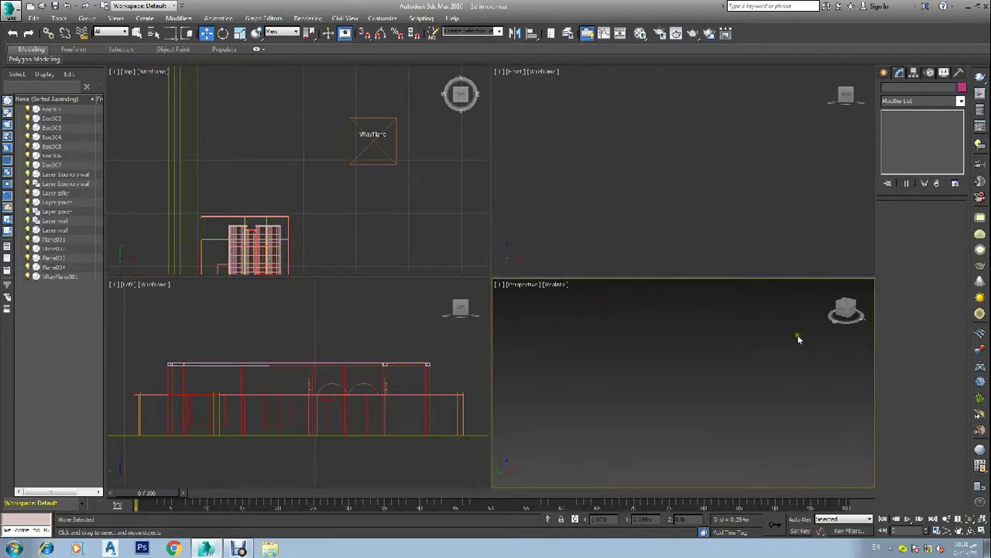
scroll(799, 338, "up", 8)
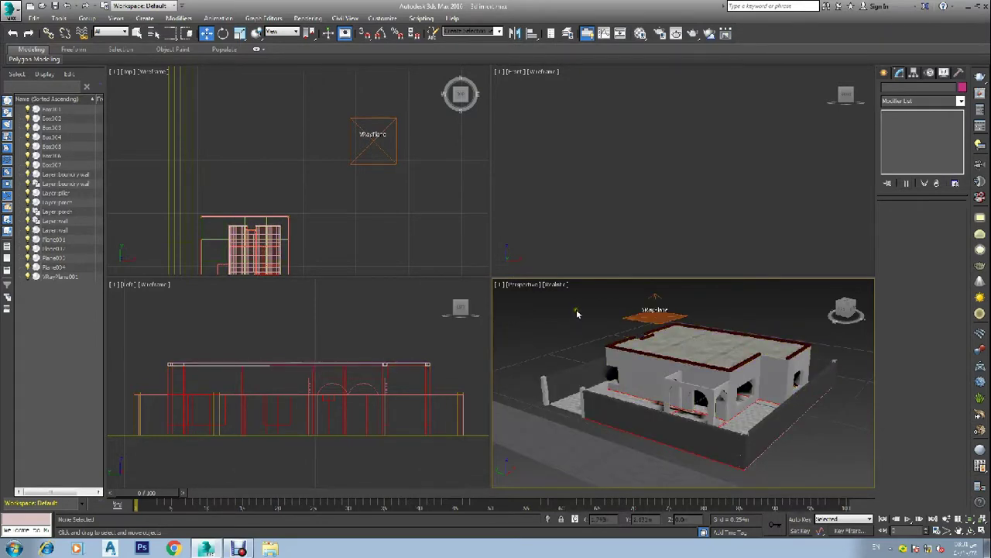
Step: Copy the long roof-edge box Box007 along X to the line of the short wall at the building's stepped corner
left_click(310, 214)
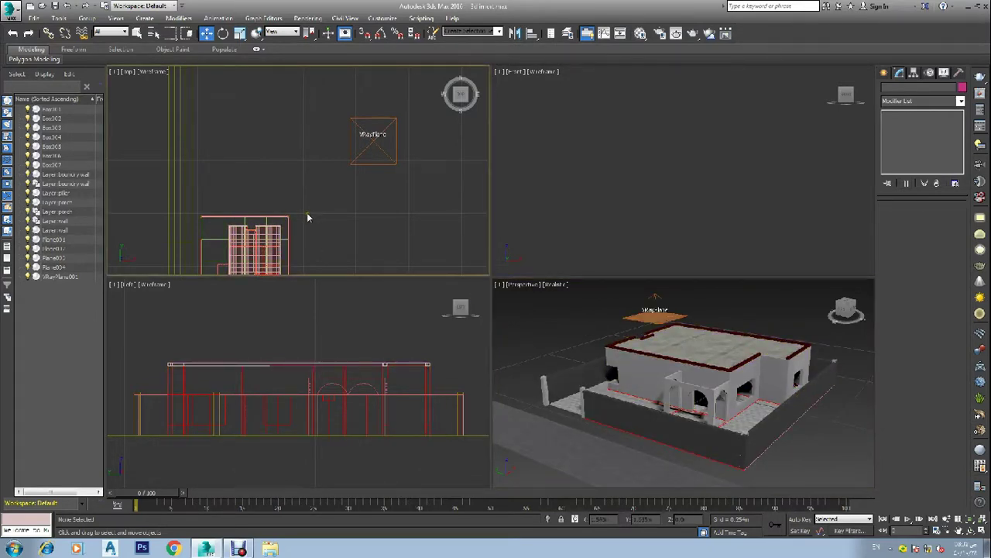
left_click(307, 217)
scroll(261, 230, "up", 4)
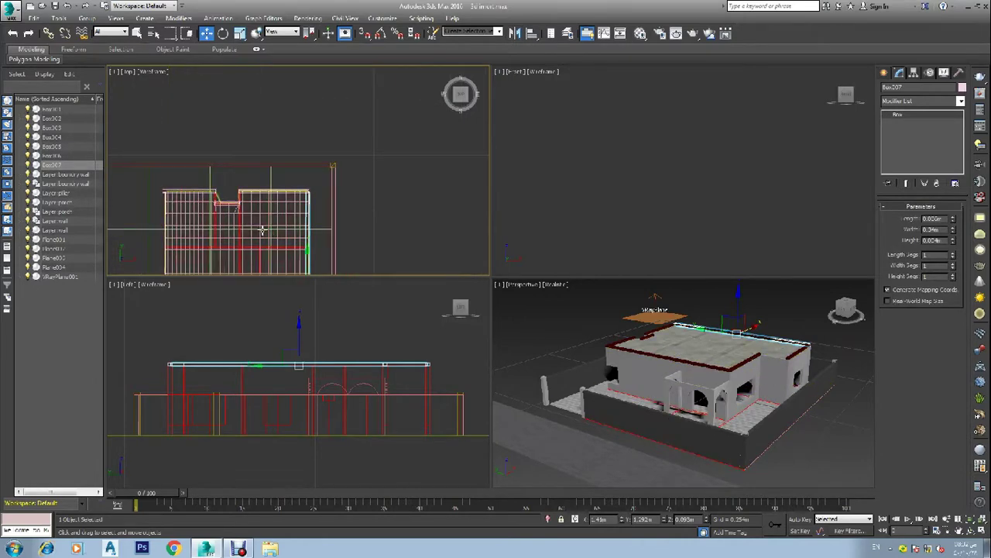
scroll(262, 230, "down", 6)
scroll(241, 246, "up", 3)
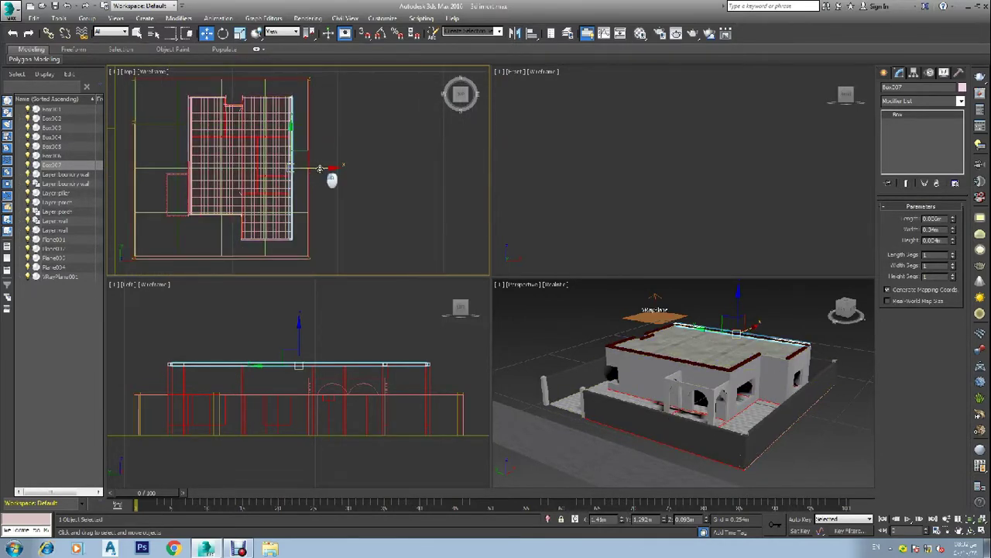
left_click_drag(320, 168, 262, 165)
left_click(494, 319)
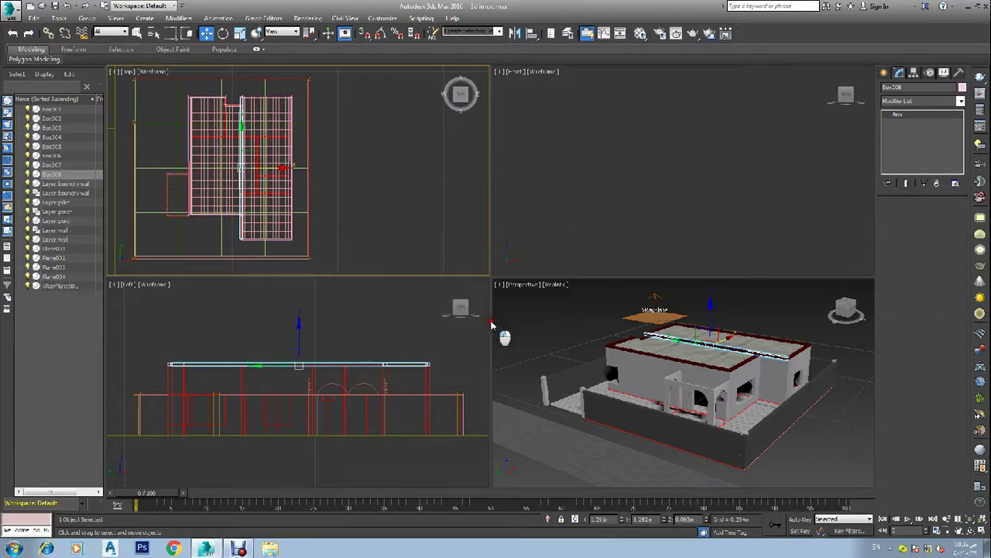
Step: Shorten the copied box by reducing its width and move it over the short wall at the building's stepped corner
scroll(263, 195, "down", 3)
scroll(248, 209, "up", 1)
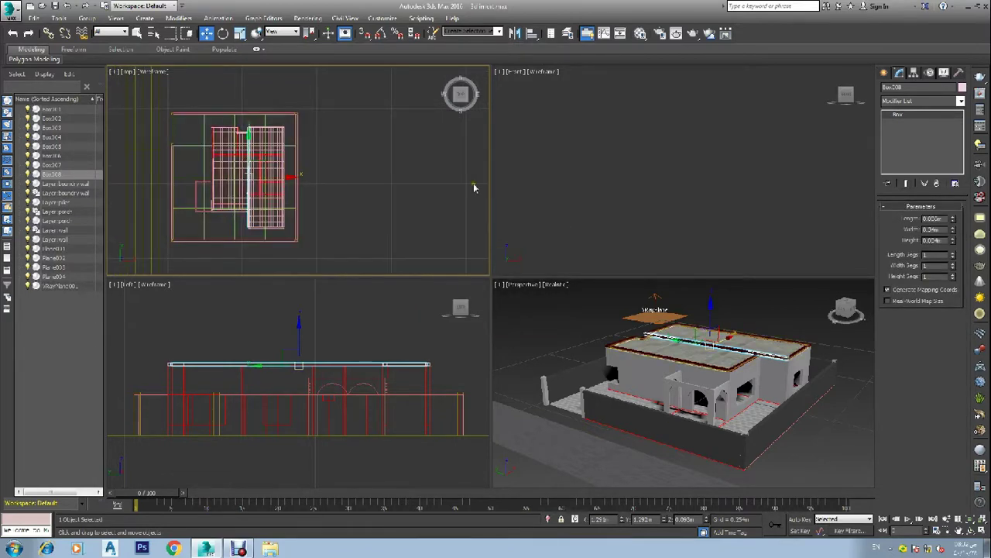
left_click_drag(954, 232, 948, 285)
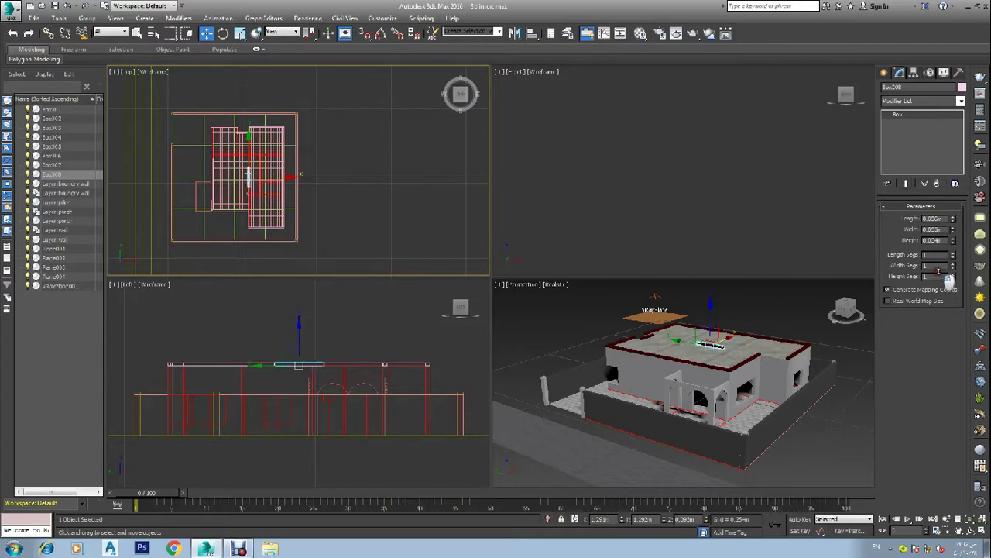
left_click_drag(244, 165, 230, 247)
scroll(232, 244, "up", 6)
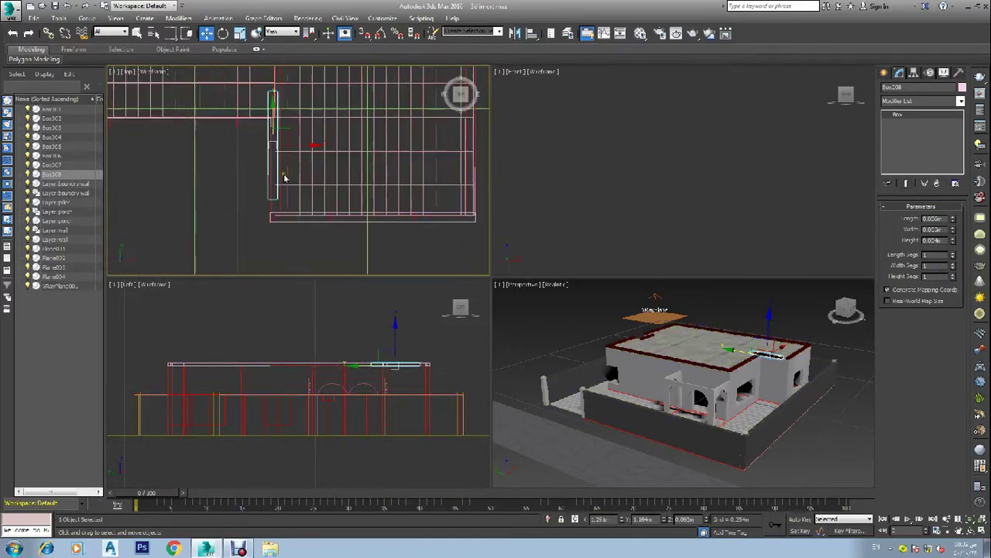
left_click_drag(272, 118, 282, 144)
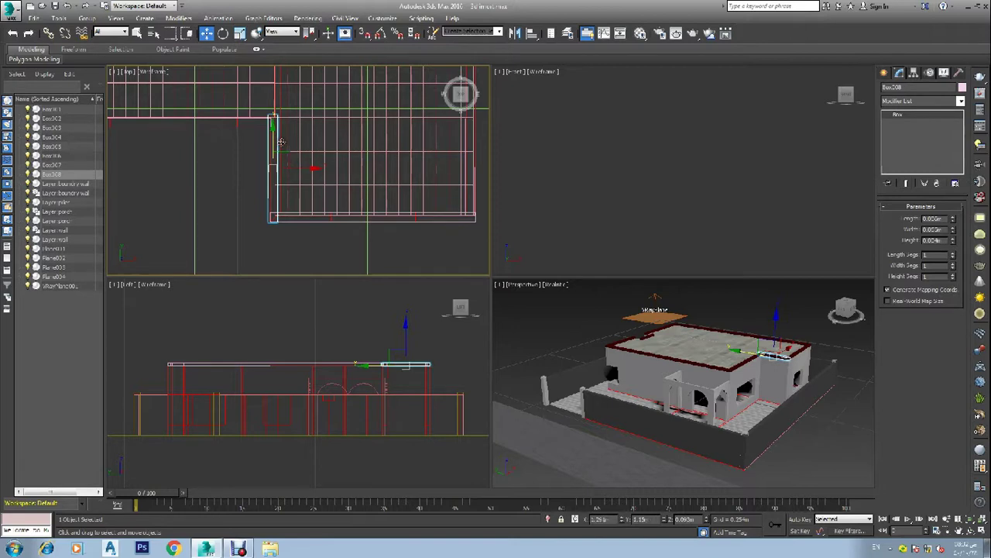
Step: Turn on snapping, open its settings, and move the short box to the outer corner of the stepped wall
left_click(364, 33)
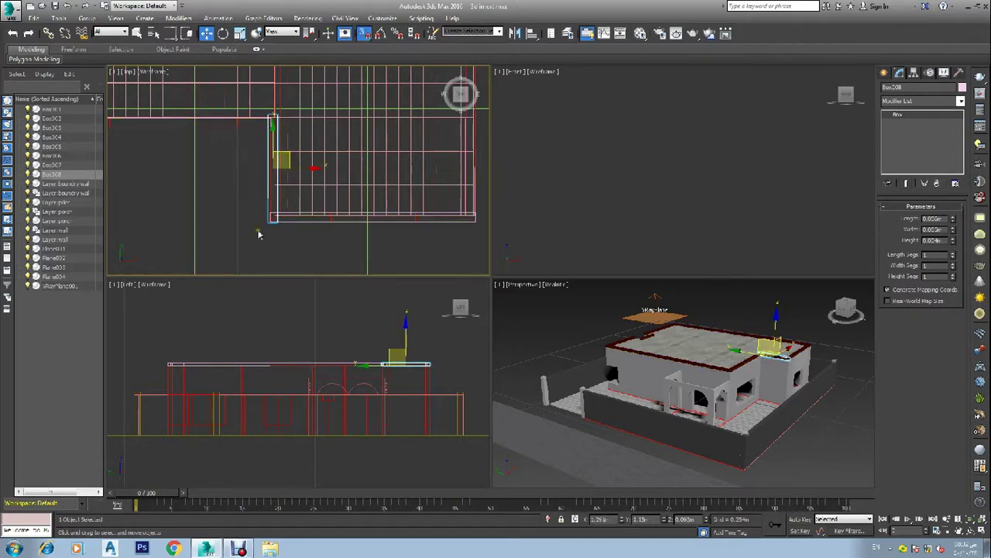
left_click_drag(273, 142, 285, 162)
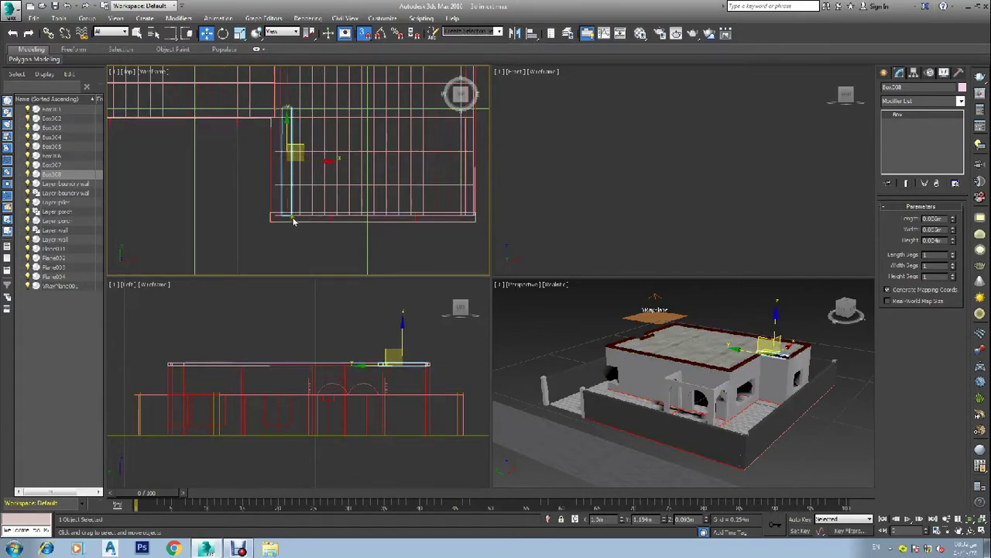
right_click(363, 33)
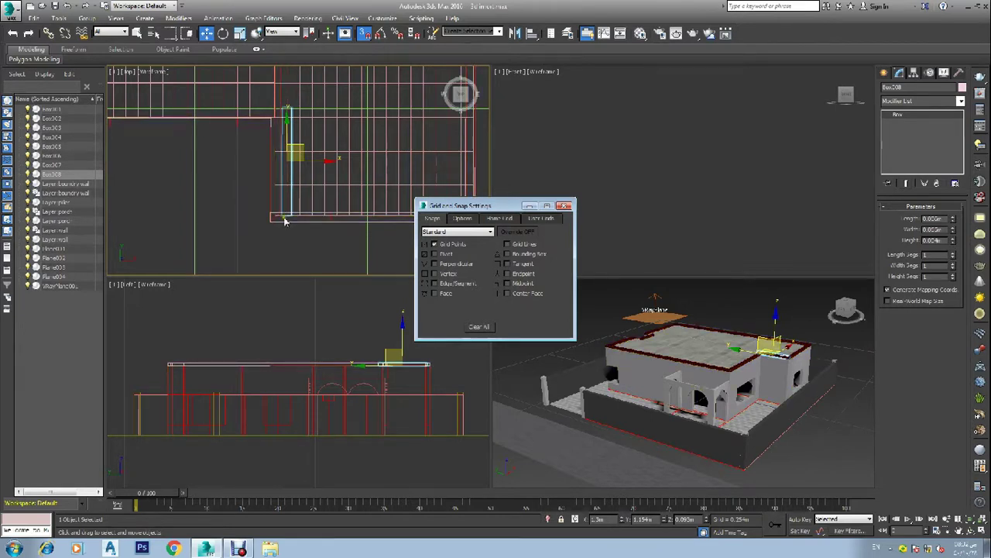
scroll(284, 221, "up", 3)
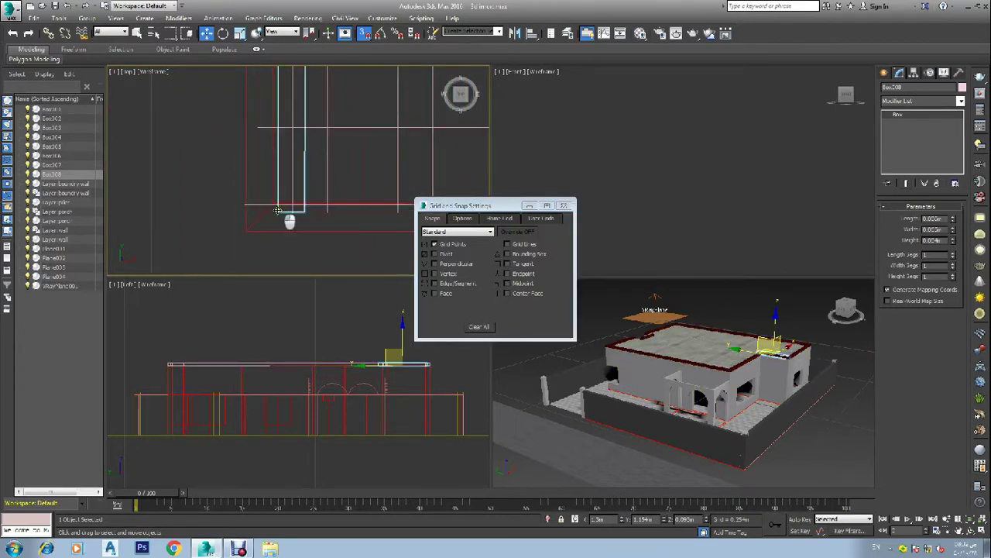
left_click_drag(288, 214, 260, 80)
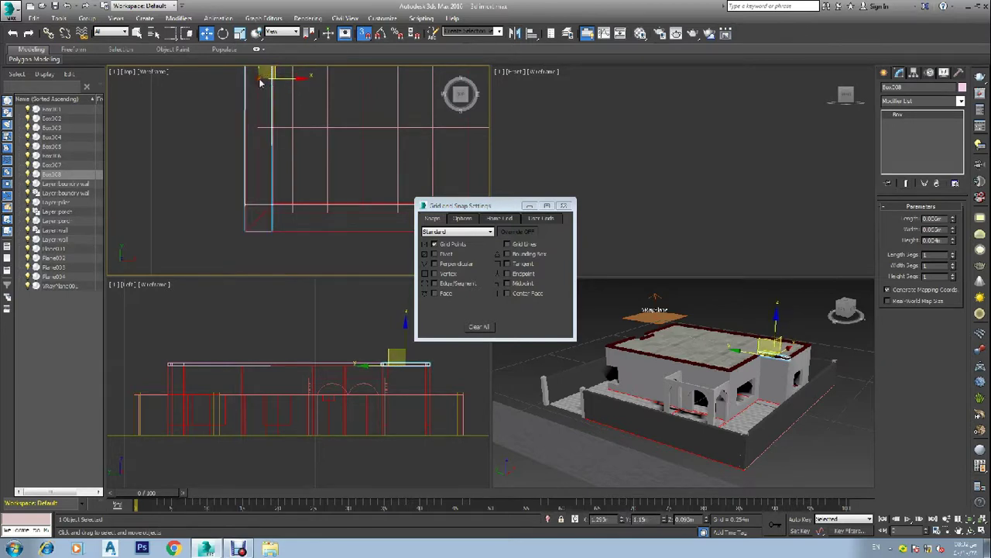
Step: Enable Grid Lines snapping in addition to Grid Points and nudge the short box into line with the wall
scroll(299, 180, "down", 3)
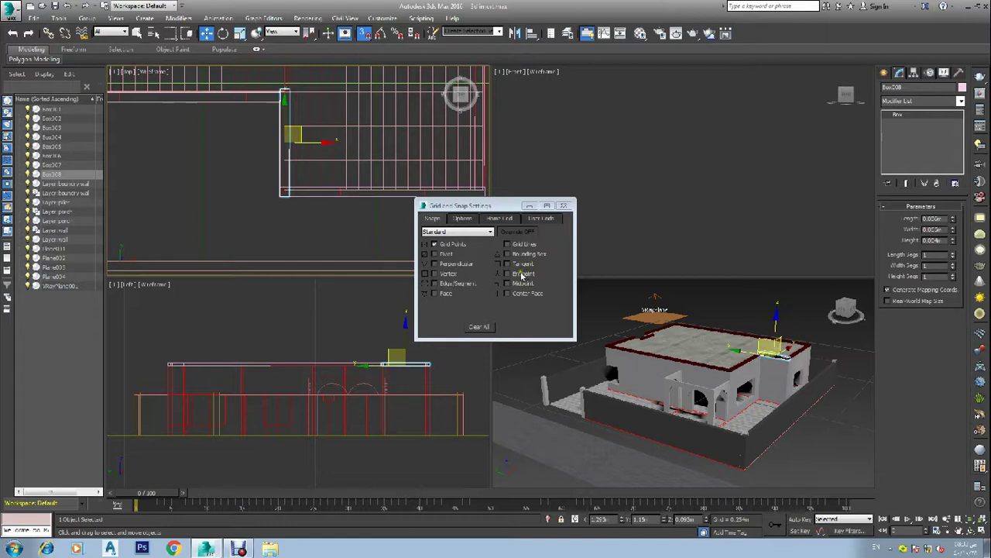
left_click(506, 245)
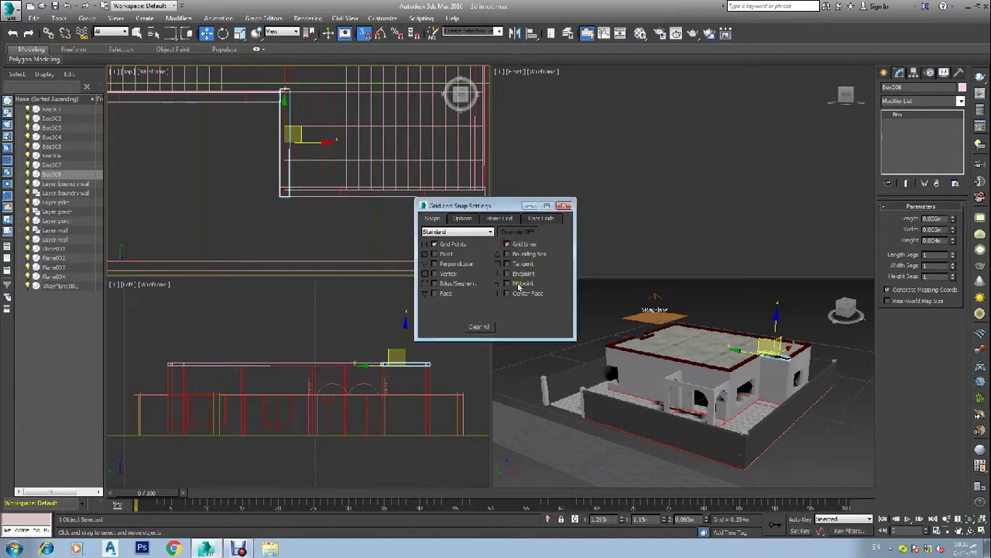
left_click(563, 205)
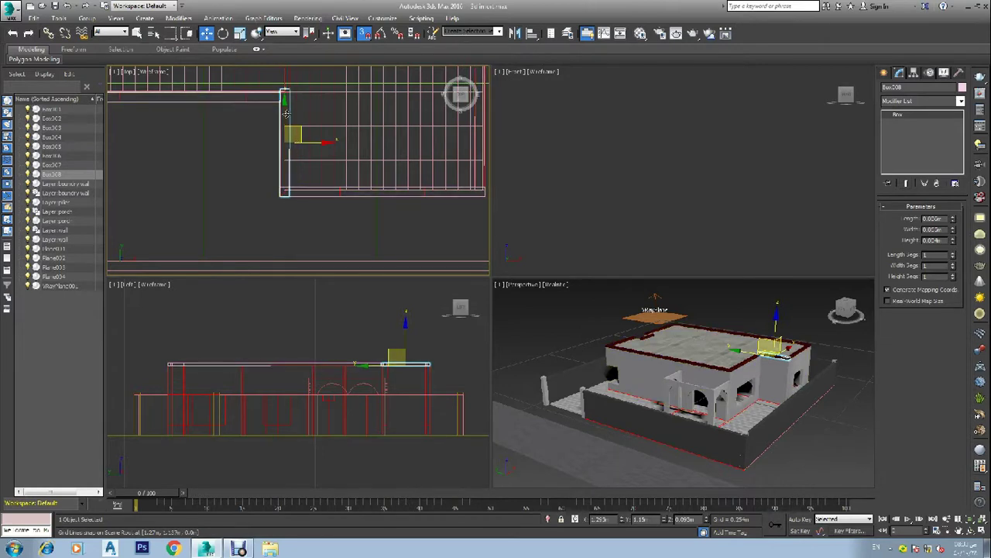
left_click_drag(286, 114, 282, 145)
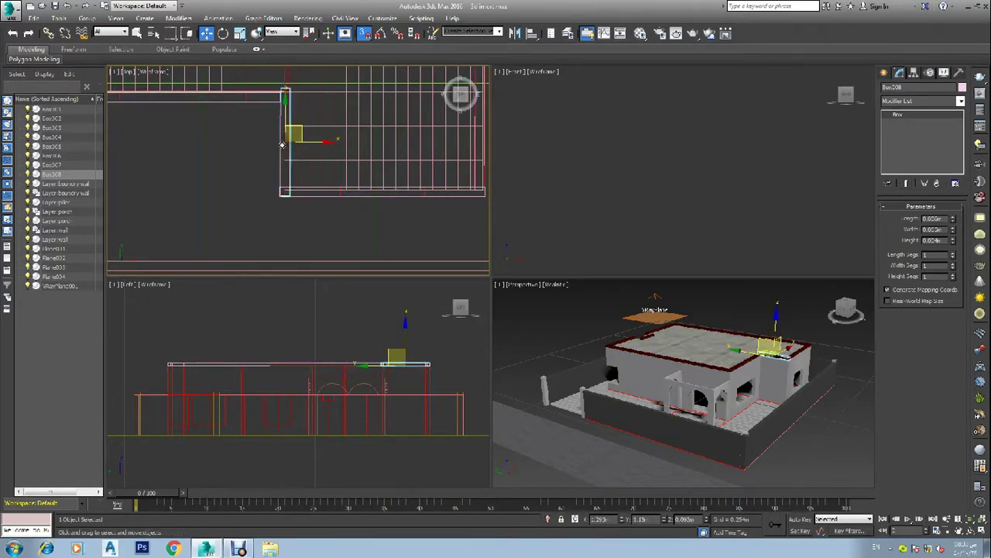
Step: Reduce the short box's width slightly and shift it along Y so its ends meet the adjoining roof-edge boxes
scroll(262, 155, "down", 2)
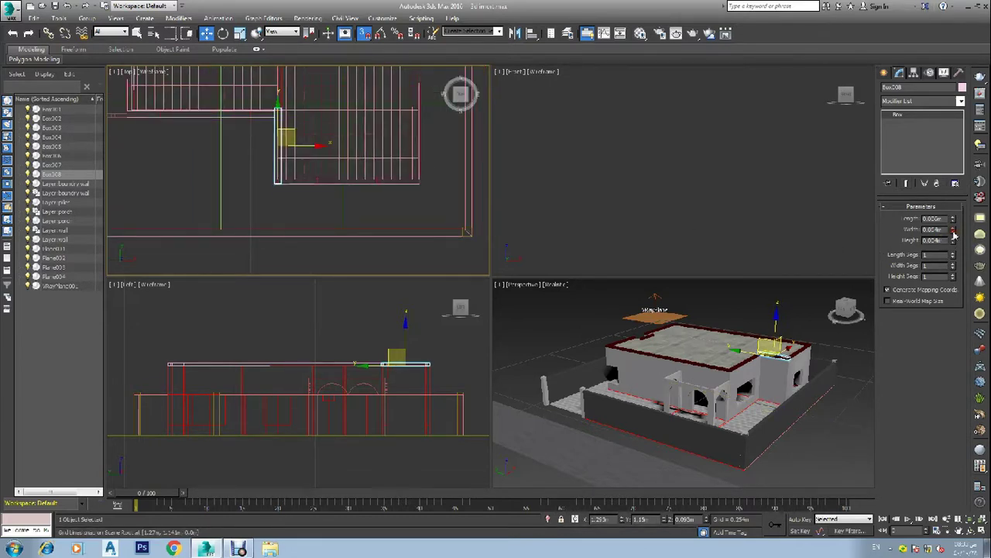
scroll(262, 133, "up", 2)
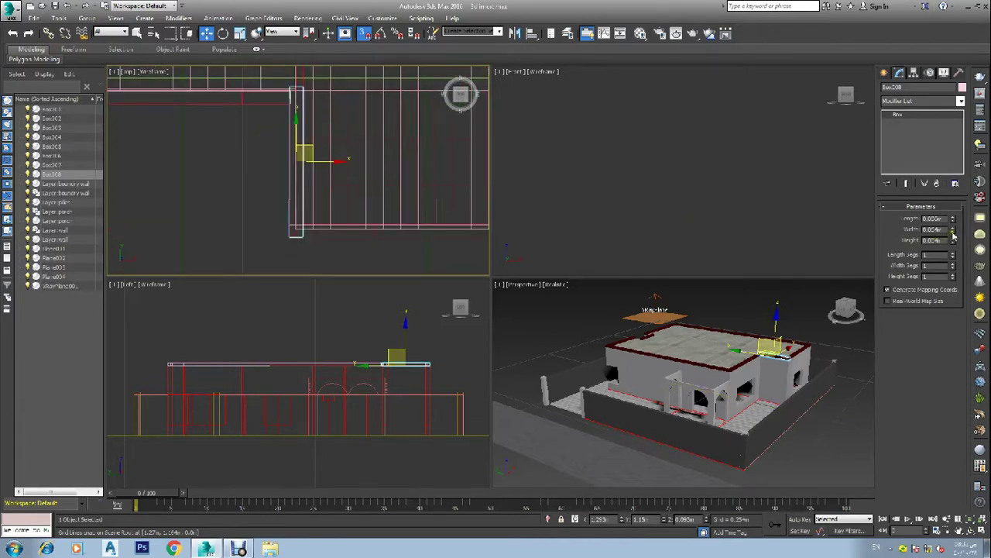
left_click(952, 232)
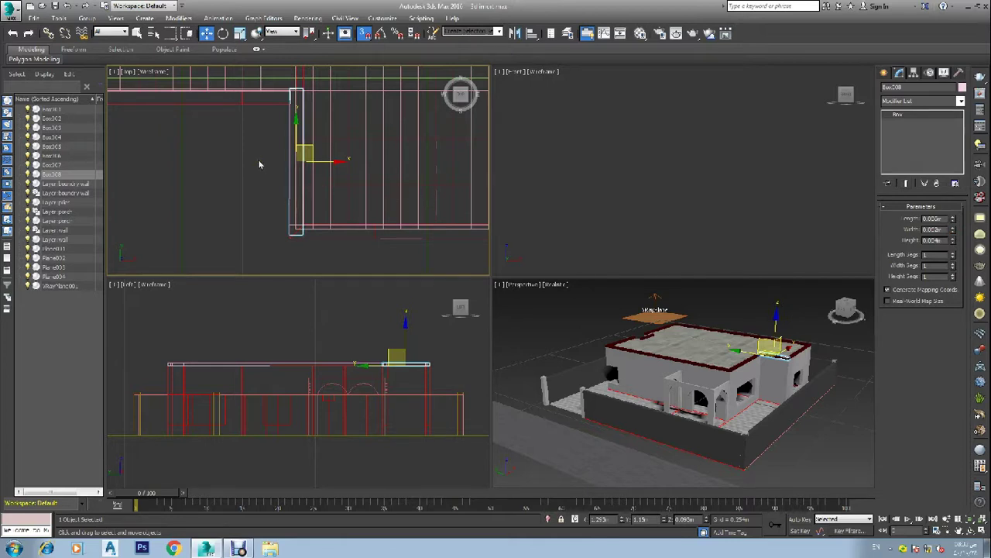
left_click_drag(295, 129, 297, 157)
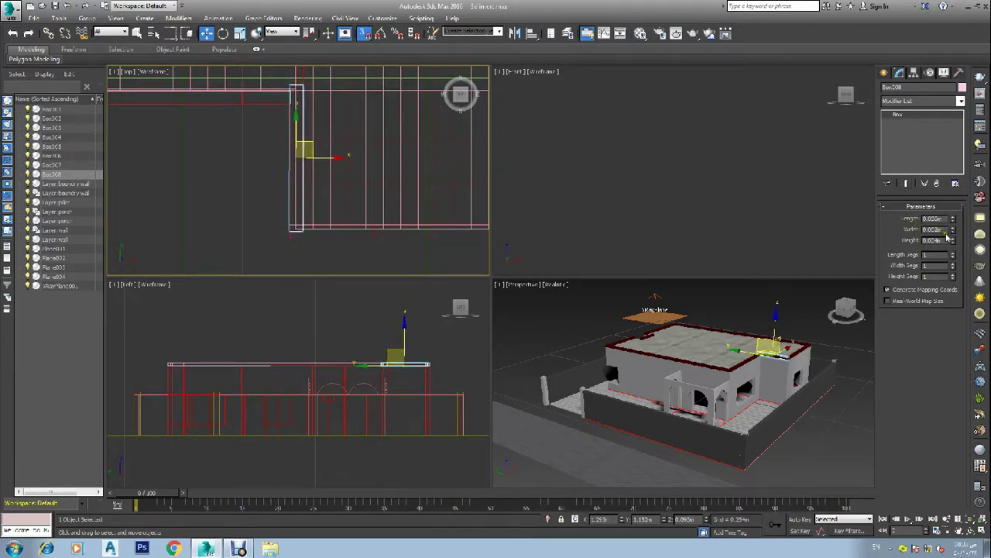
left_click(952, 233)
left_click_drag(296, 134, 296, 158)
scroll(288, 163, "down", 5)
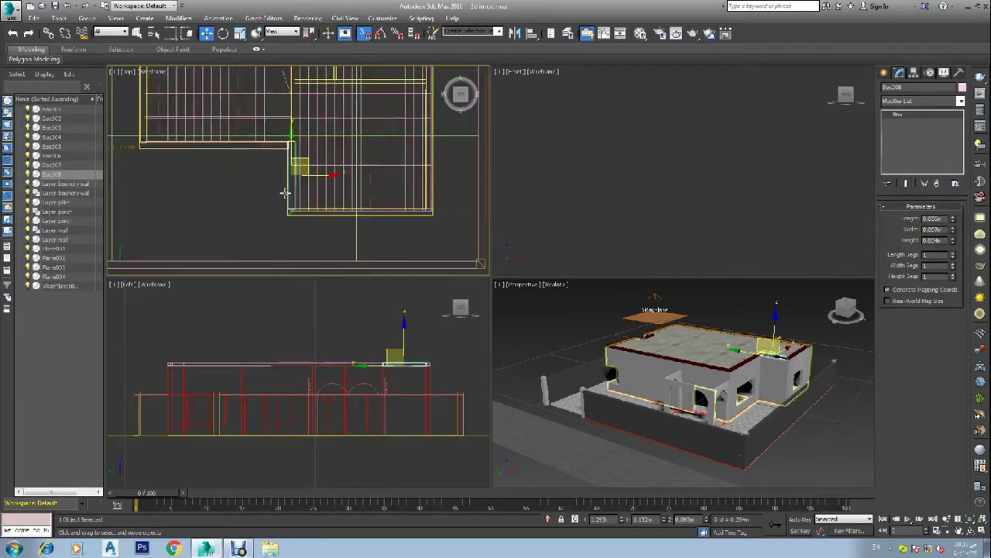
Step: Copy the short box to the recess on the opposite side of the house and place it over the recess's side wall
scroll(286, 162, "down", 4)
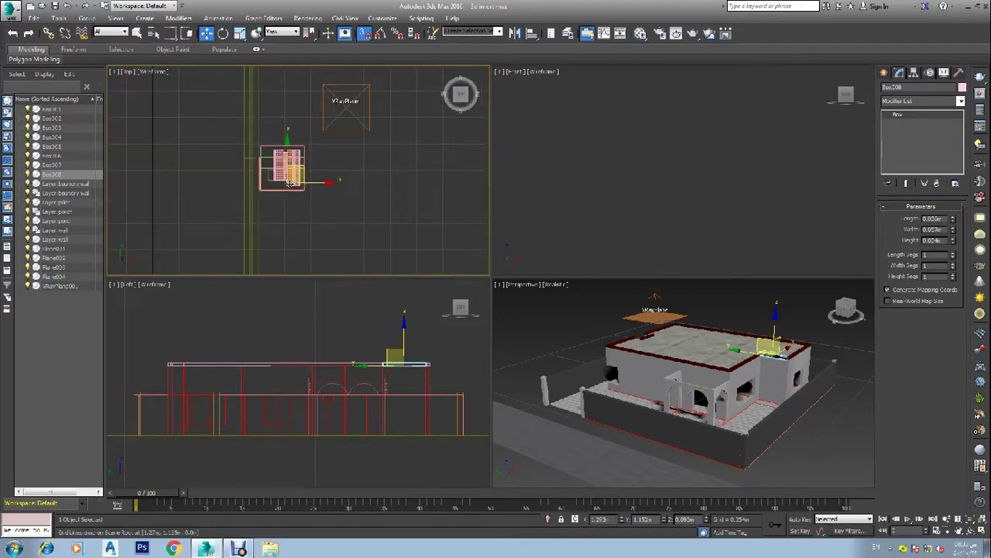
scroll(287, 159, "up", 4)
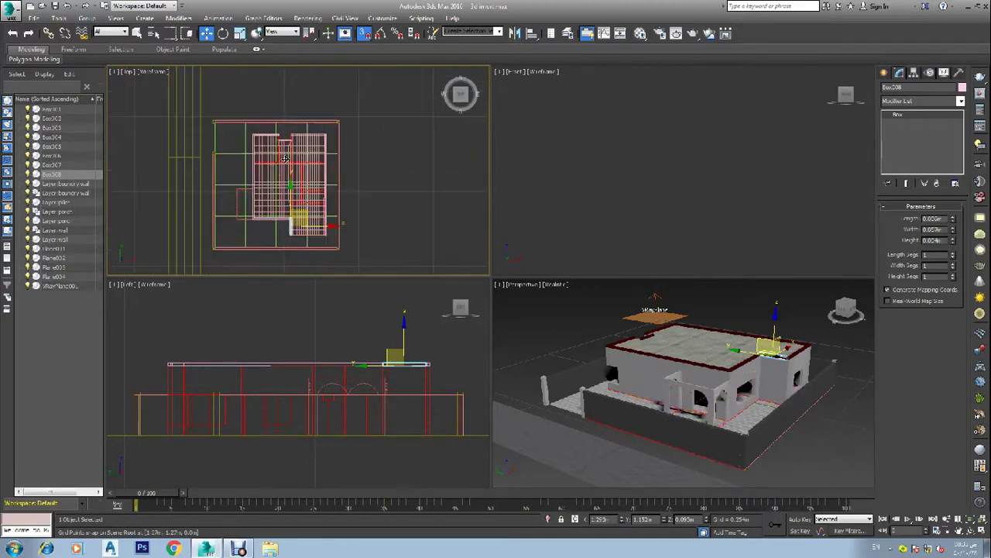
mouse_move(291, 196)
left_mouse_down()
mouse_move(294, 203)
mouse_move(301, 148)
mouse_move(291, 138)
left_mouse_up()
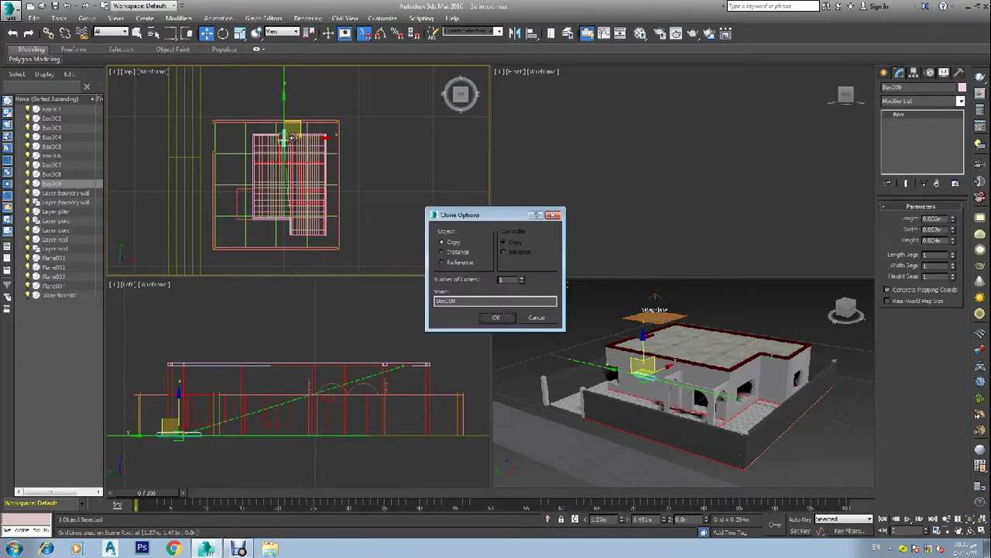
left_click(499, 317)
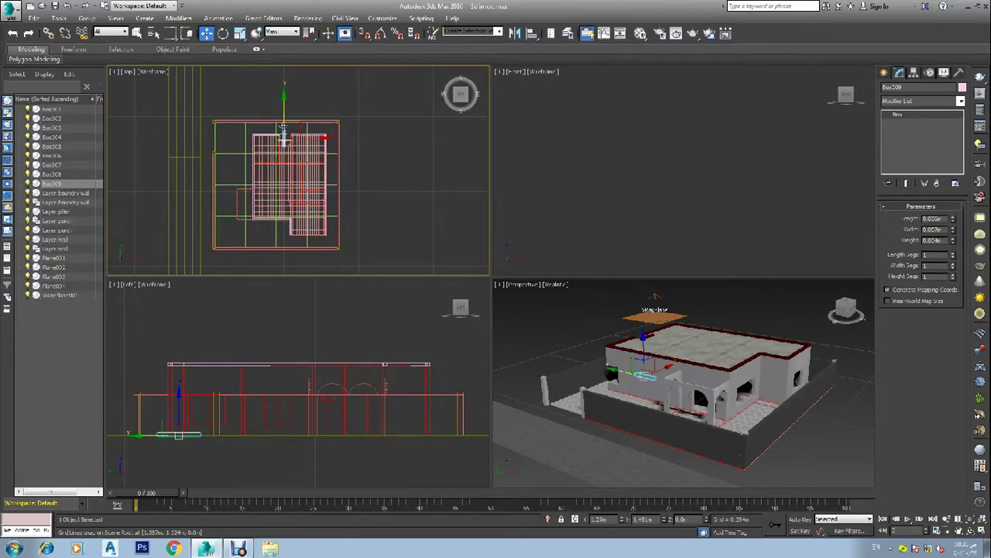
scroll(314, 116, "up", 5)
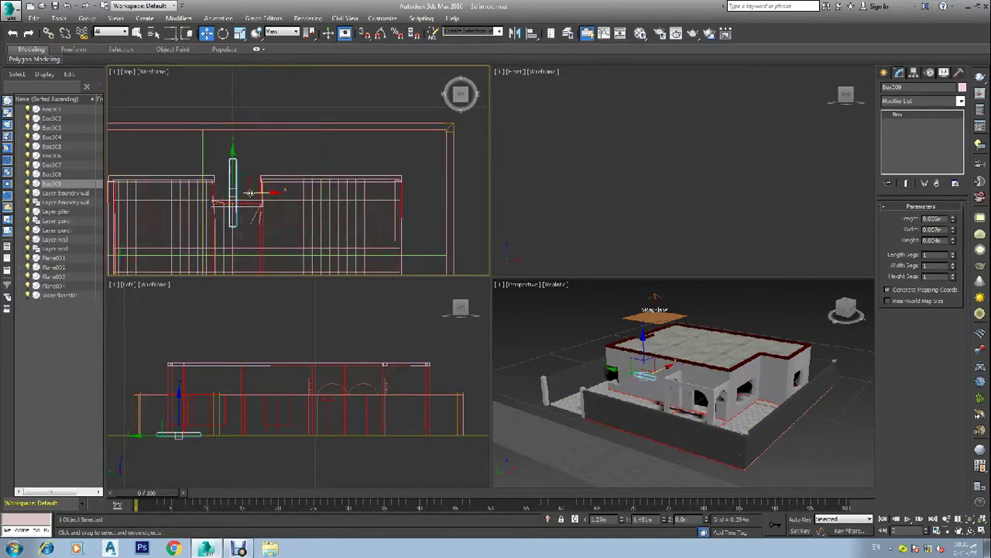
scroll(283, 206, "up", 5)
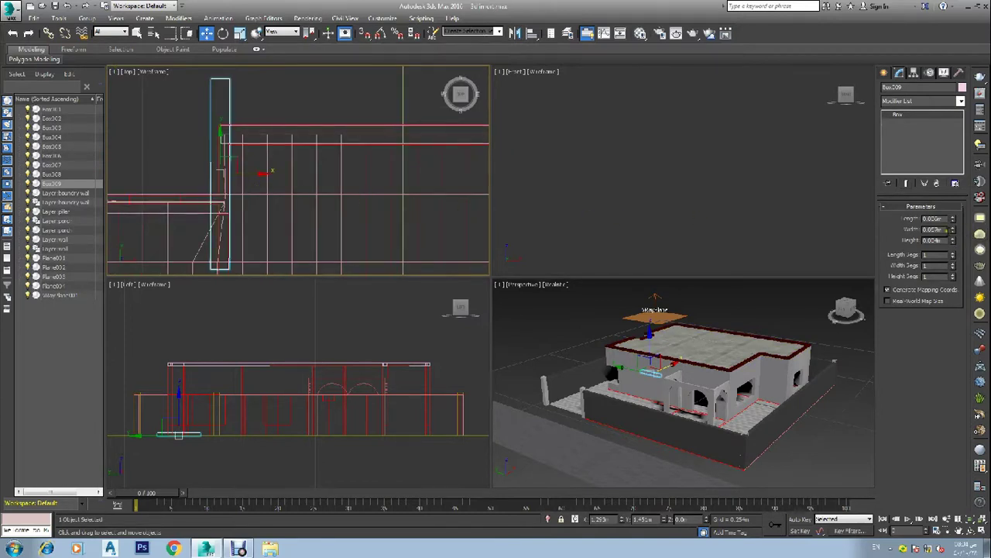
Step: Reduce the copied box's width to 0.014 m and shift it along X so its outer edge lines up with the recess's side wall
left_click(952, 232)
left_click_drag(953, 240, 963, 285)
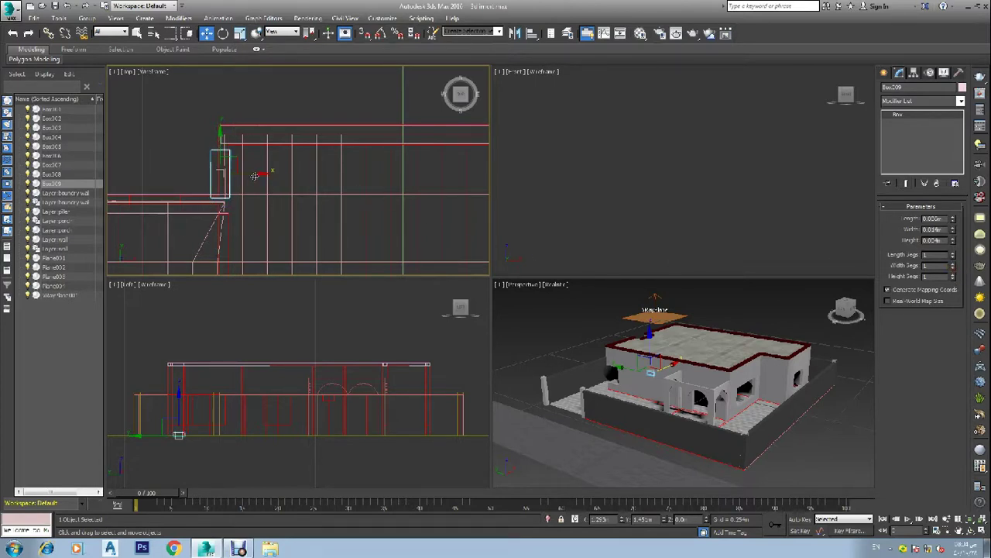
scroll(249, 177, "up", 2)
scroll(233, 179, "up", 2)
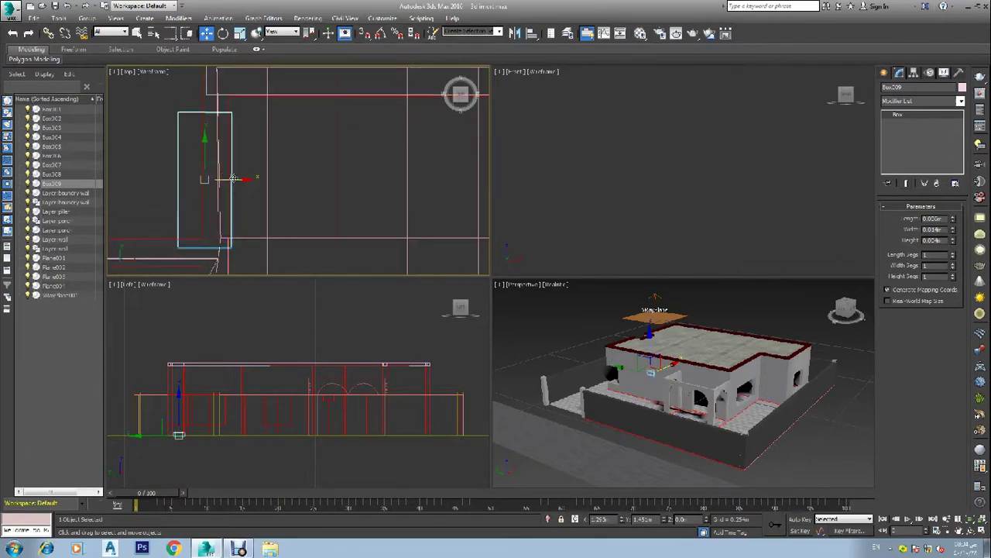
left_click_drag(233, 179, 259, 179)
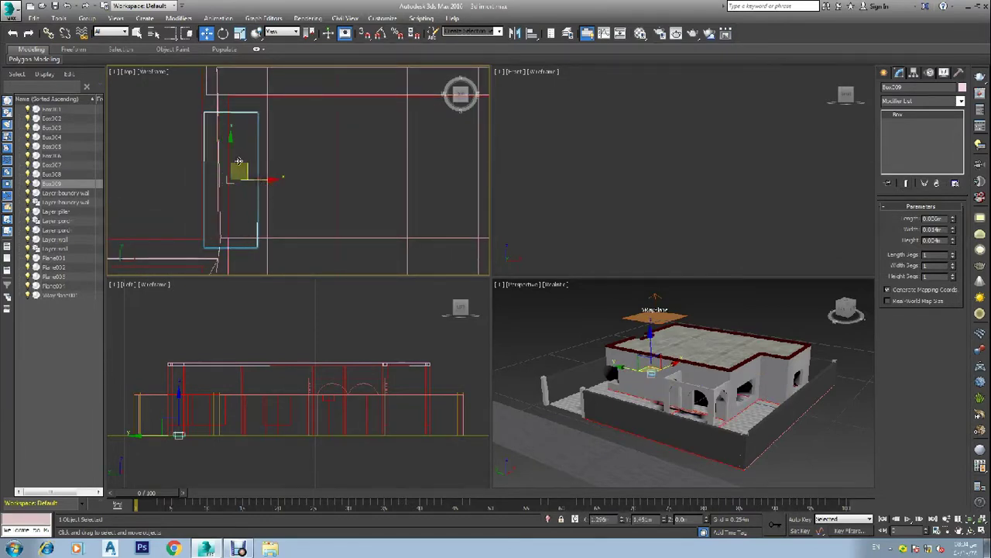
scroll(230, 151, "down", 3)
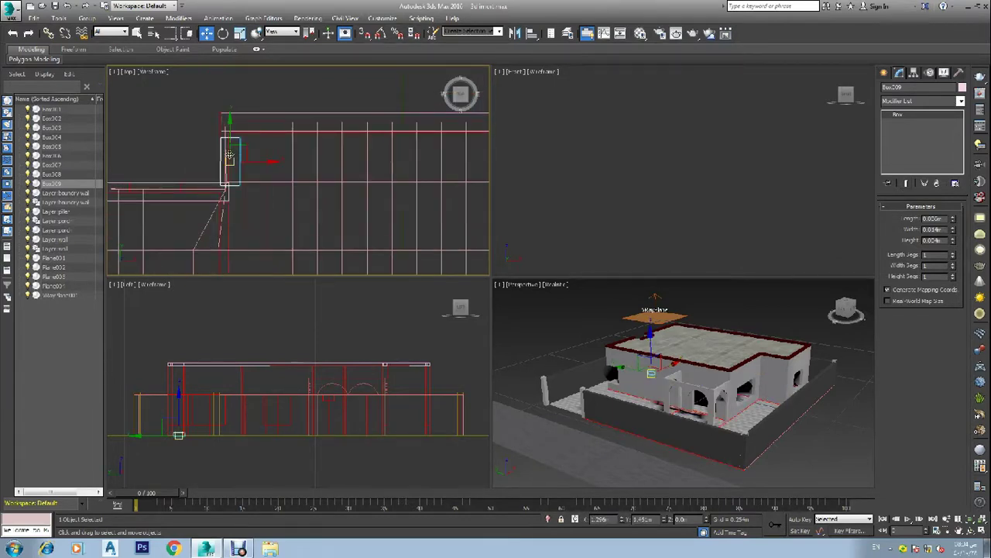
Step: Set the small box's width to 0.021 m and move it along Y to fit between the adjoining roof edges
left_click(953, 231)
left_click(954, 228)
left_click(953, 227)
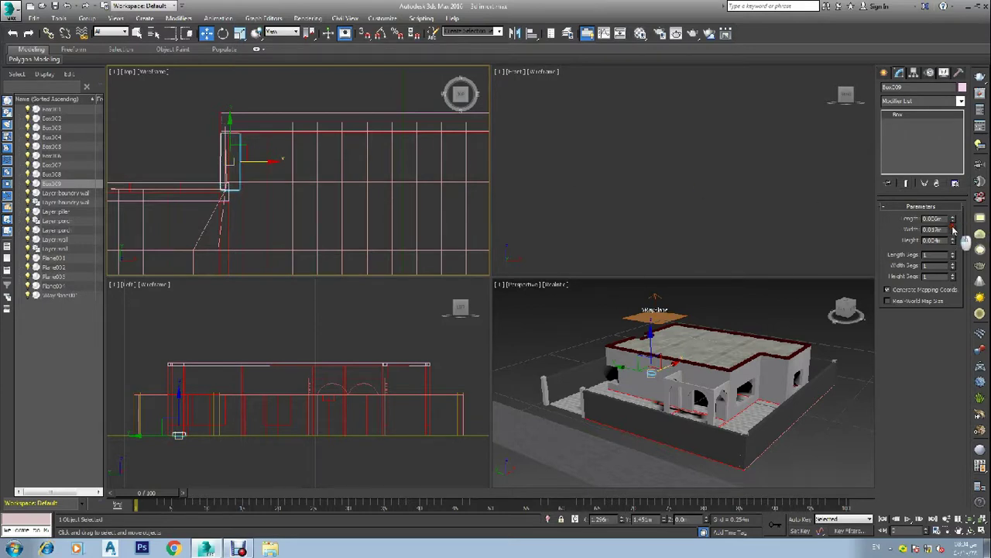
left_click(953, 228)
left_click(954, 227)
left_click(954, 227)
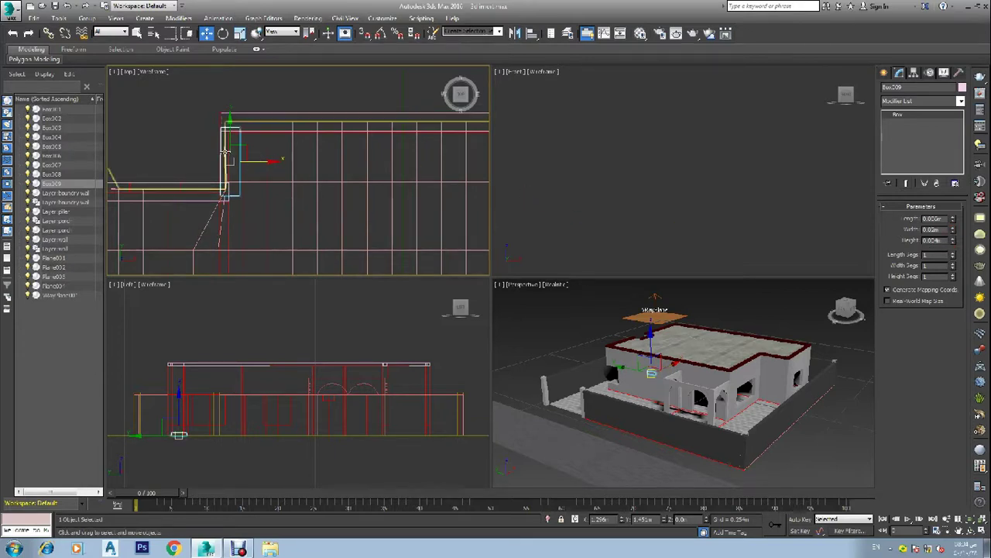
left_click_drag(230, 139, 230, 142)
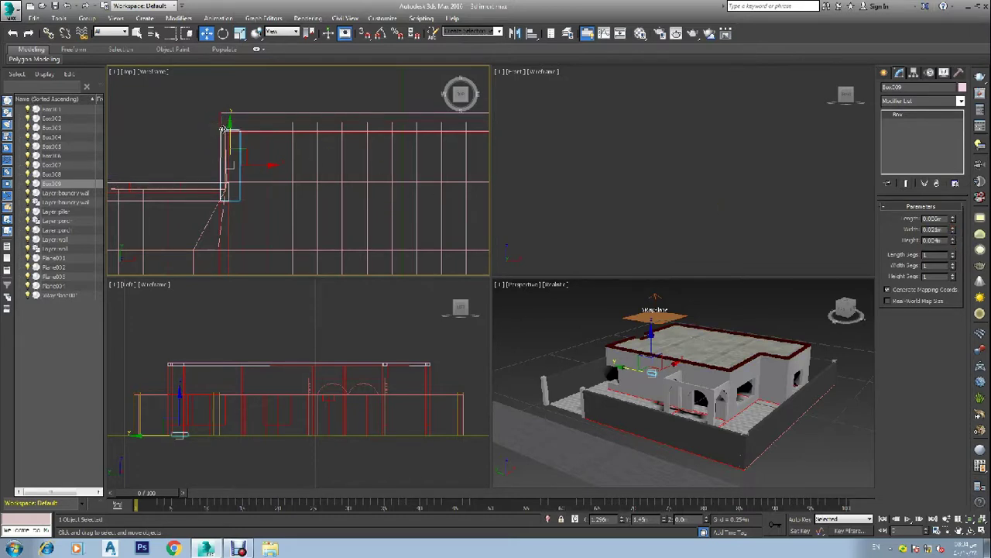
left_click_drag(229, 138, 230, 140)
Step: Copy the small box along X onto the recess's opposite side wall as an independent copy, and deselect it
scroll(209, 160, "down", 3)
scroll(159, 151, "up", 4)
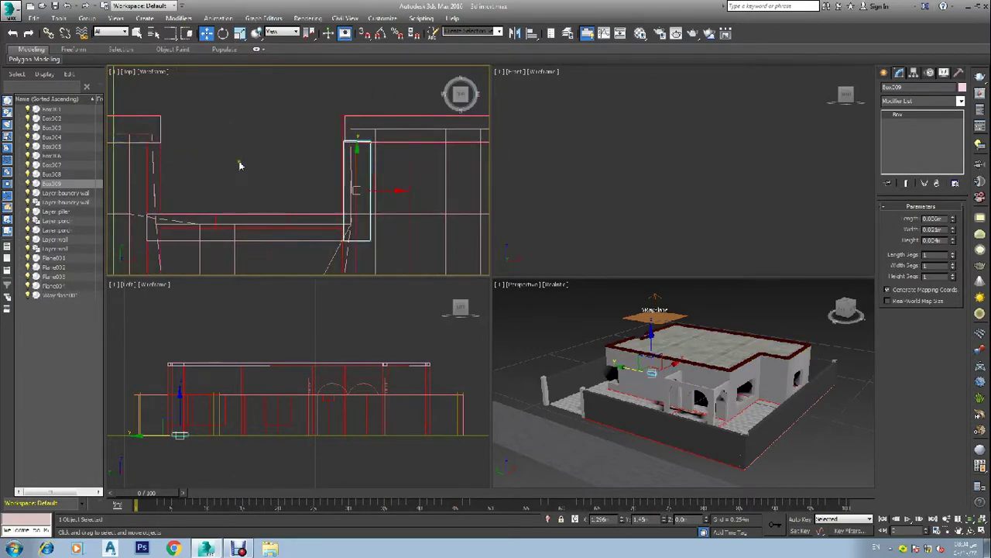
scroll(355, 130, "up", 2)
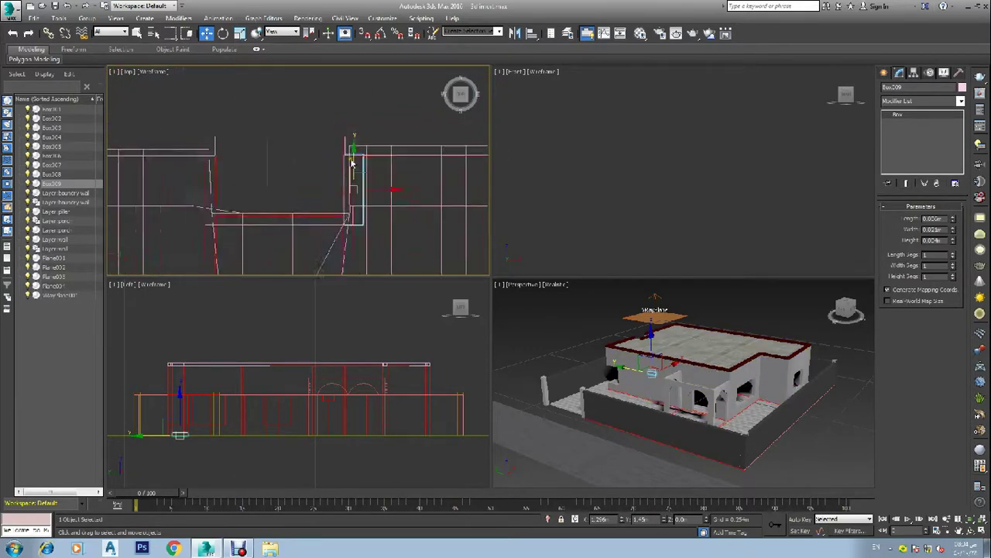
scroll(356, 139, "down", 3)
left_click_drag(388, 183, 293, 189)
left_click_drag(280, 179, 281, 179)
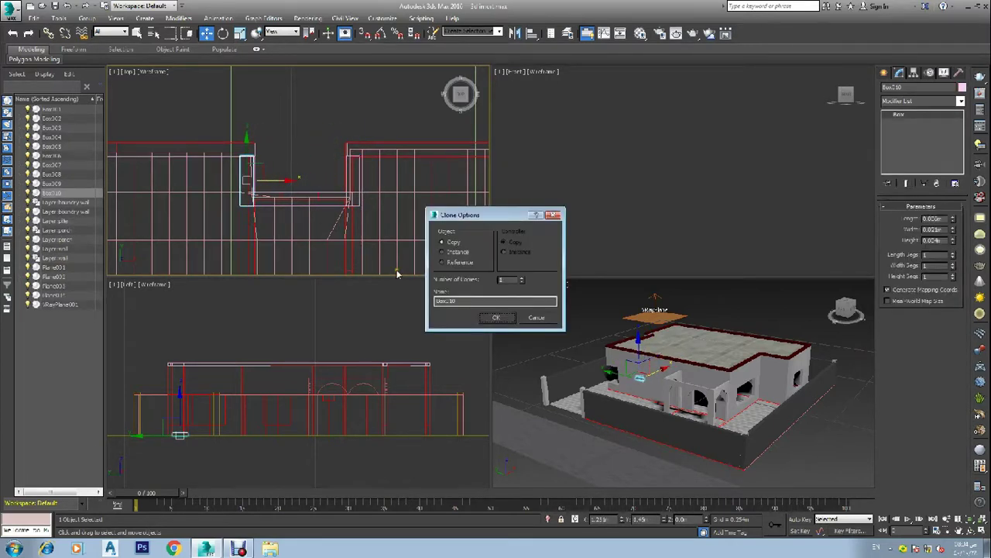
left_click(494, 318)
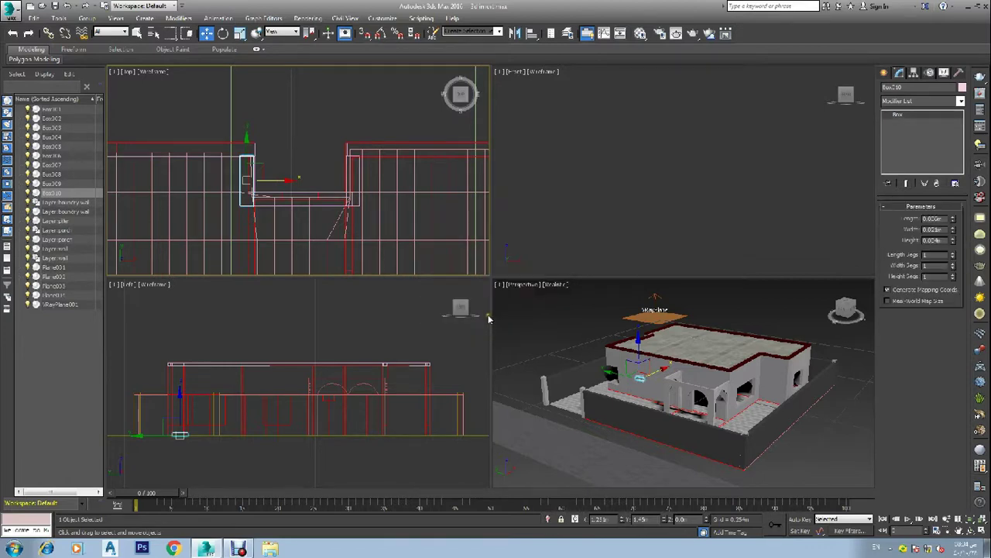
left_click(293, 116)
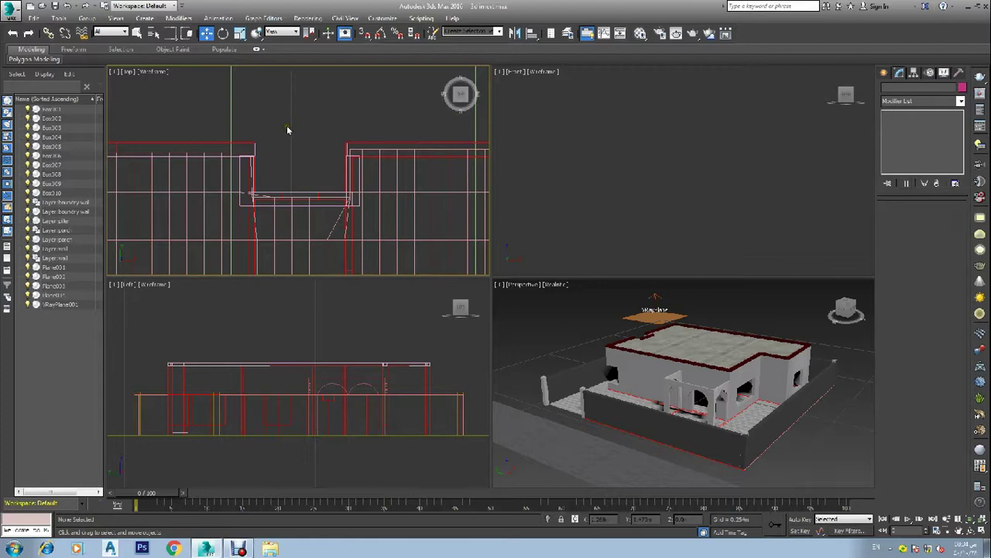
Step: Examine the wall edge beside the recess and its outer corner for missing or misaligned border boxes
scroll(287, 128, "down", 3)
scroll(206, 132, "up", 4)
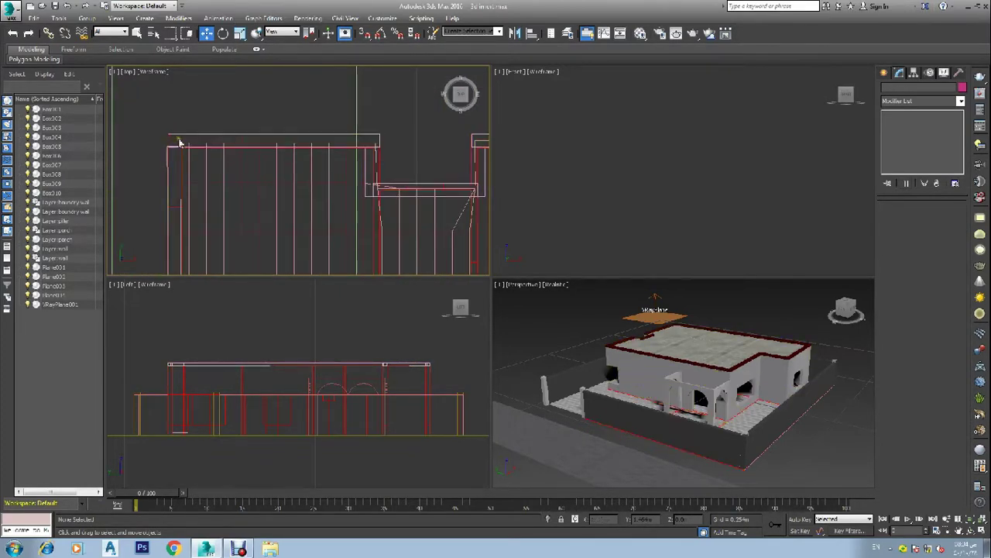
scroll(367, 143, "up", 2)
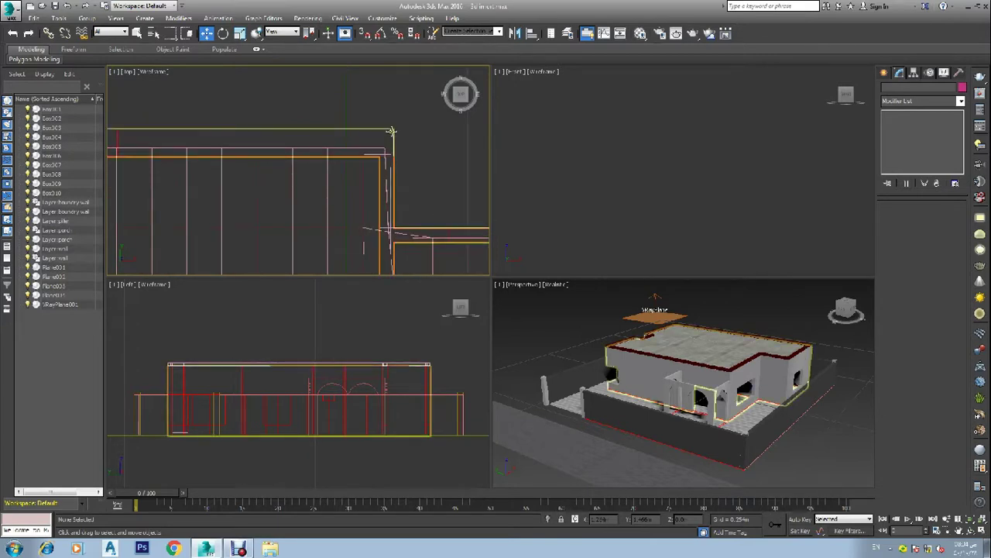
scroll(391, 134, "down", 2)
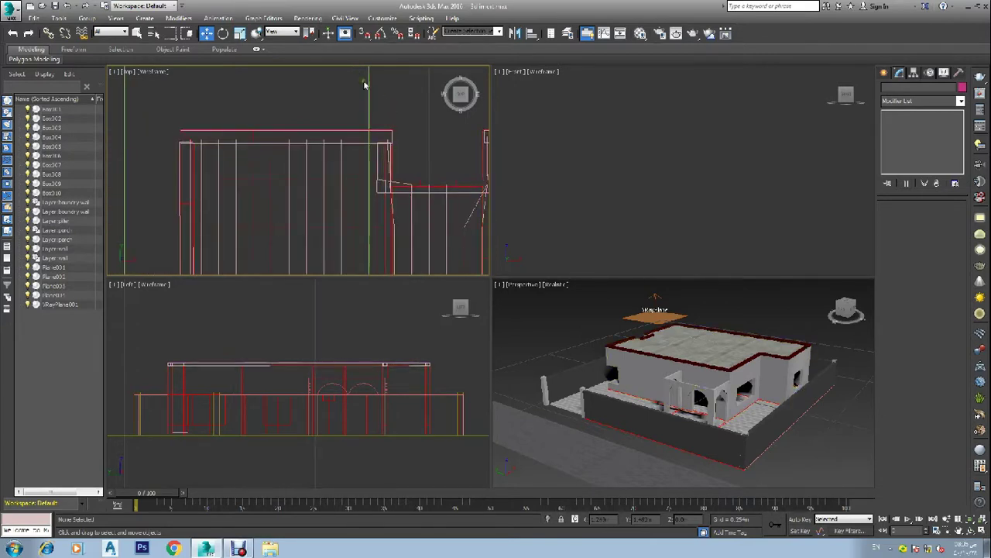
scroll(197, 135, "up", 5)
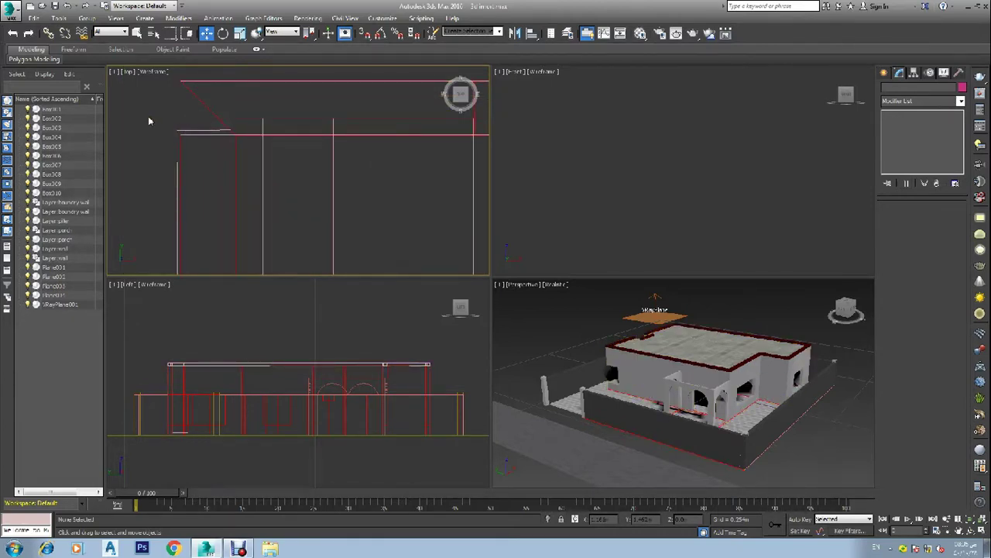
left_click(193, 130)
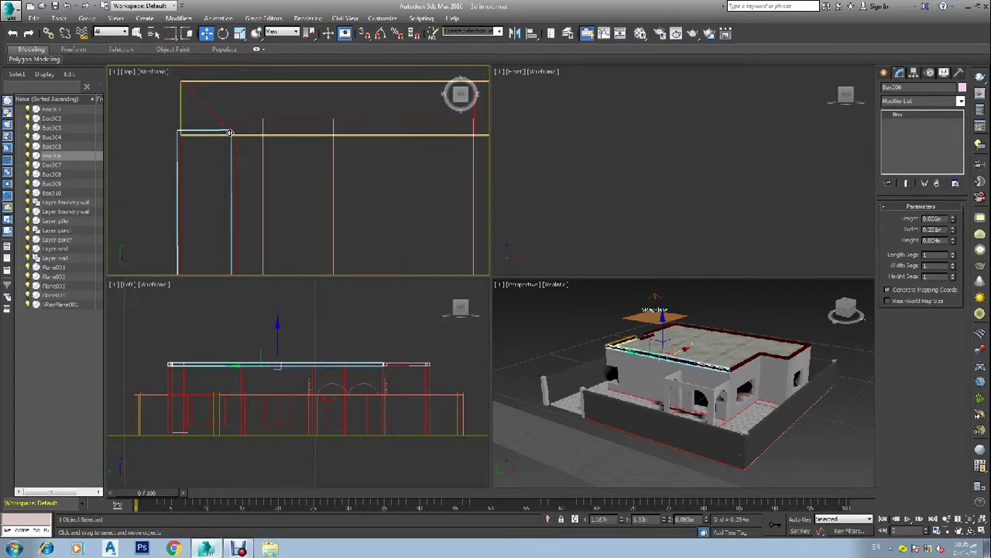
scroll(230, 134, "down", 3)
left_click(198, 96)
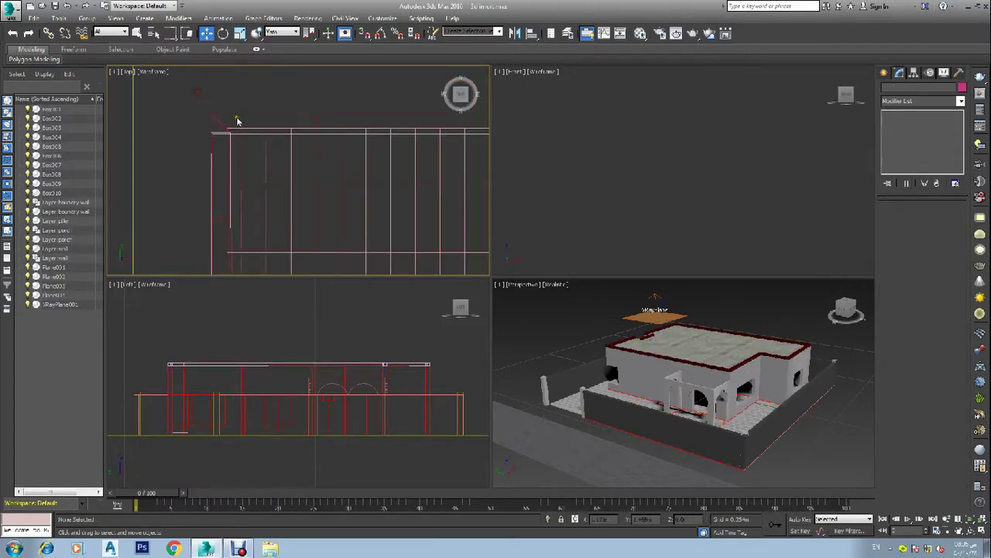
left_click(884, 72)
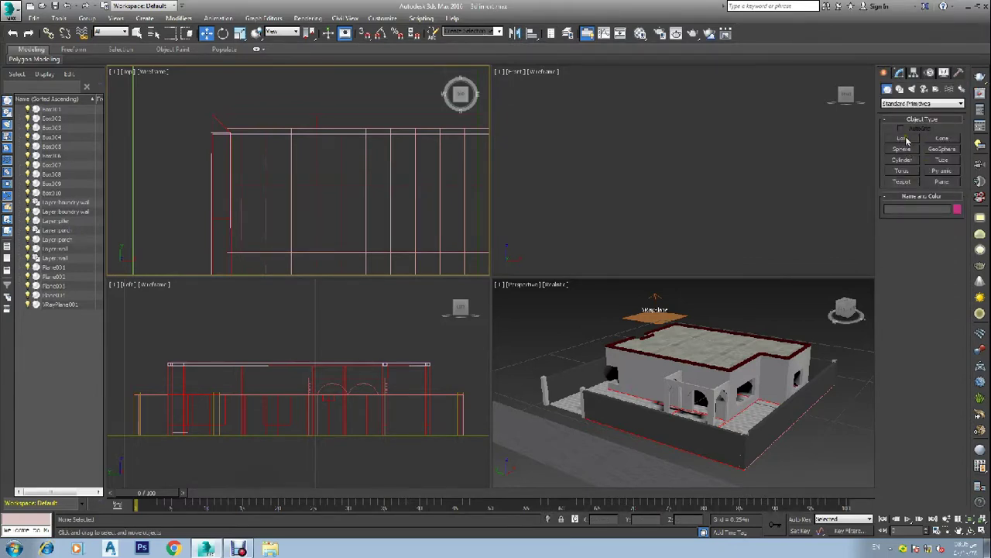
scroll(336, 121, "down", 4)
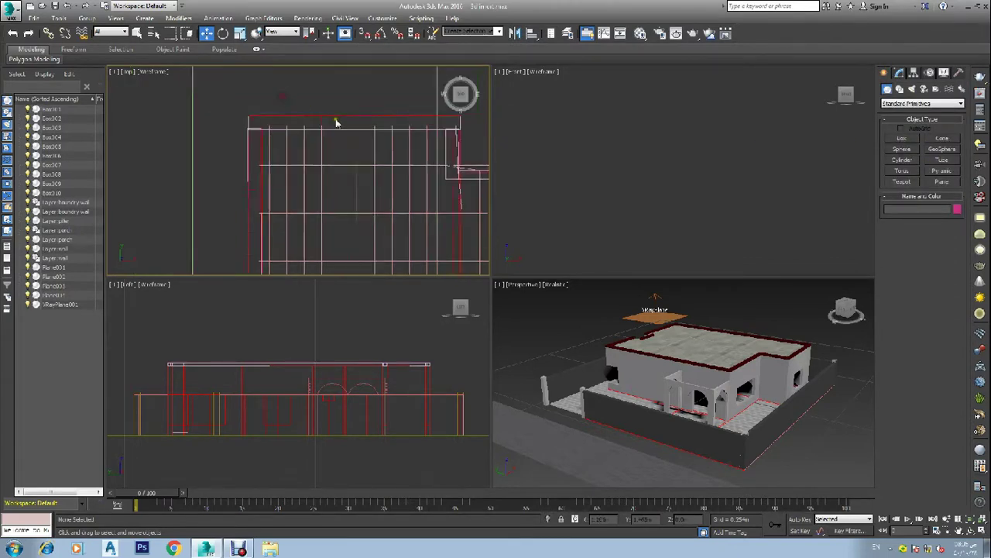
Step: Copy the box over the recess's back wall along X into the neighbouring roof section as an independent copy
scroll(379, 137, "up", 6)
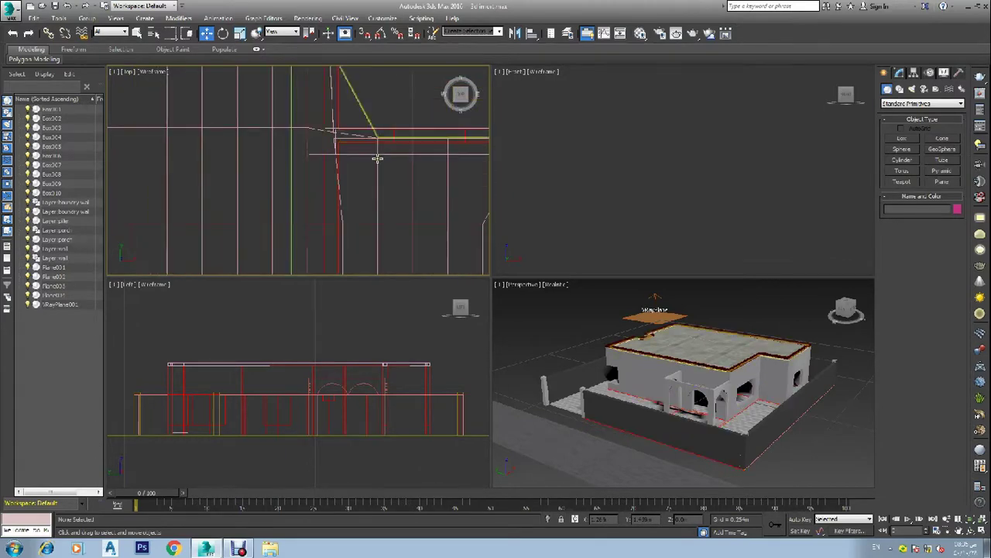
left_click(351, 154)
scroll(359, 157, "down", 4)
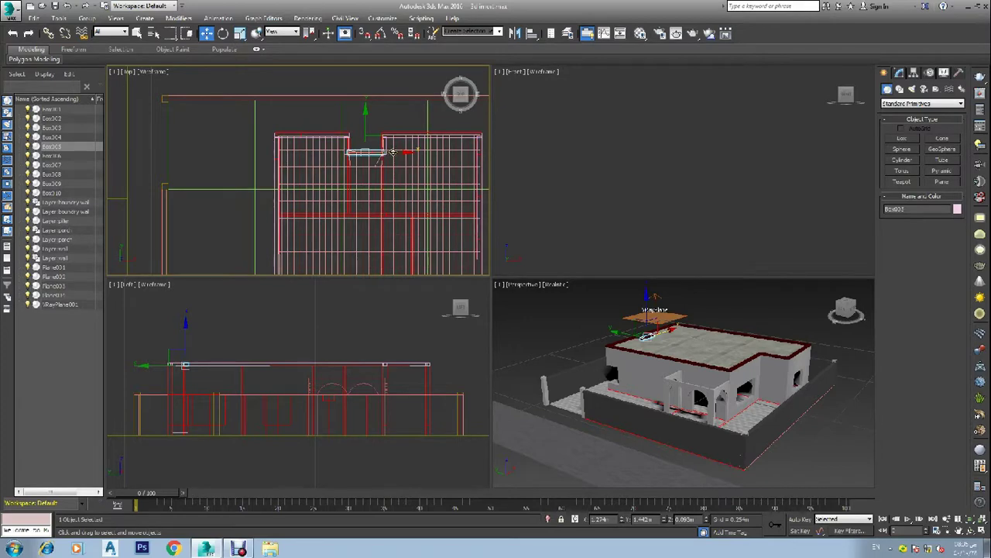
mouse_move(393, 151)
left_mouse_down("shift")
mouse_move(401, 157)
mouse_move(335, 151)
left_mouse_up("shift")
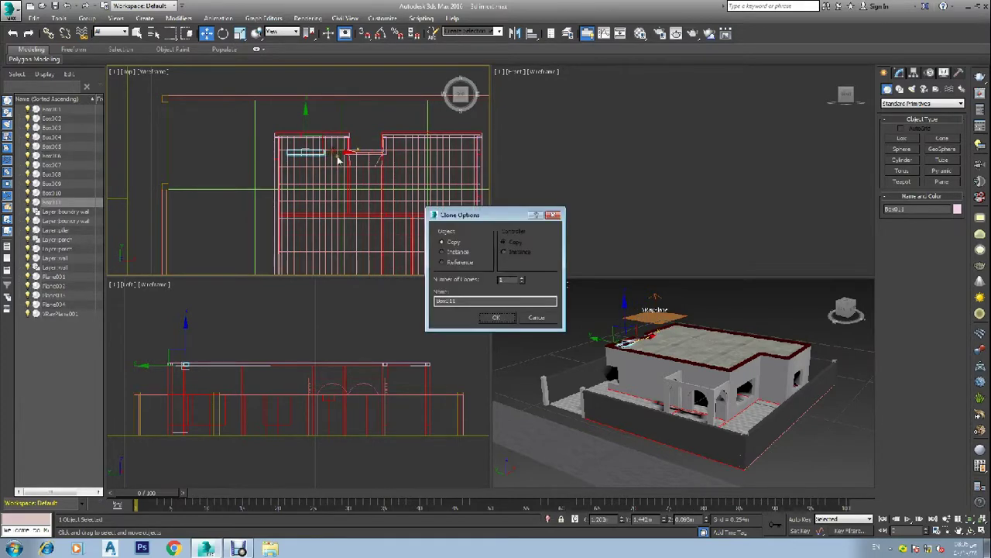
left_click(496, 318)
left_click(375, 147)
Step: Select the new copy and move it along Y onto the uncovered outer wall edge beside the recess
scroll(303, 163, "up", 2)
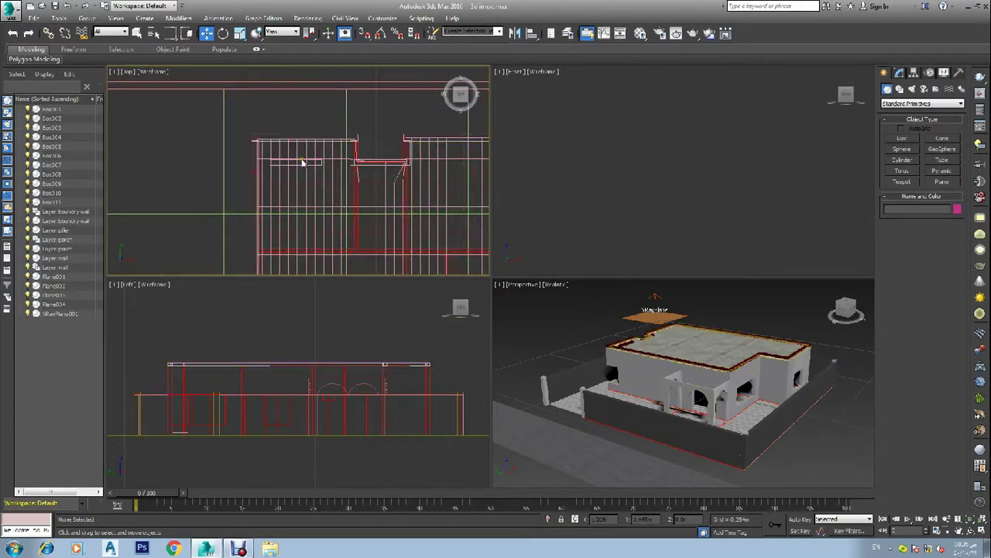
scroll(303, 163, "up", 2)
left_click(301, 169)
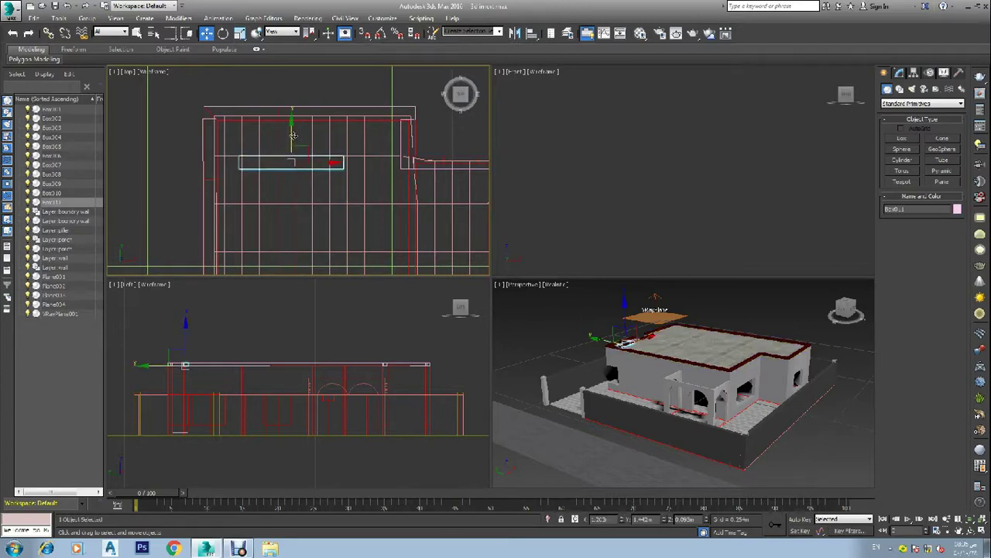
left_click_drag(293, 135, 286, 85)
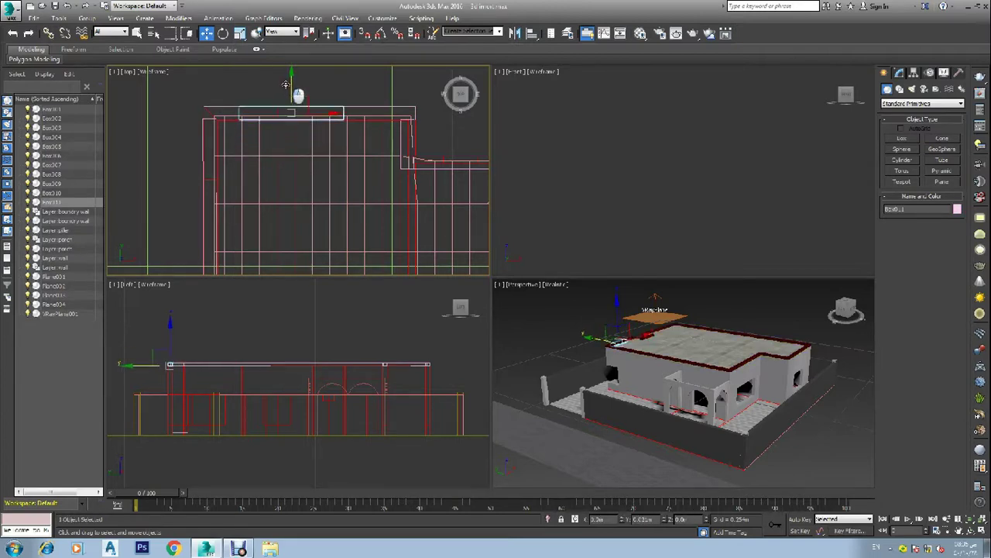
scroll(277, 100, "up", 3)
scroll(255, 107, "down", 3)
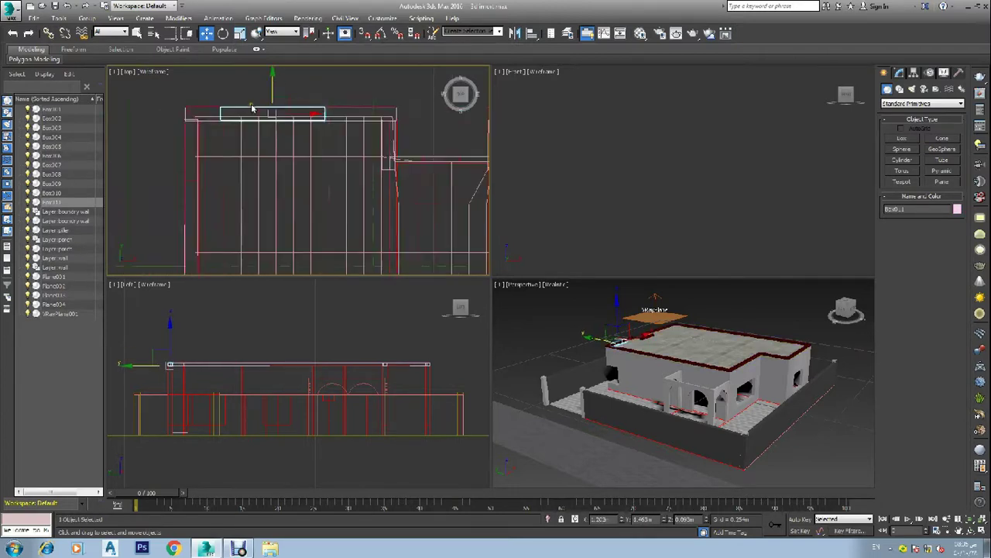
Step: Slide the copied box along X until its end meets the wall's outer corner, and open its size parameters
scroll(194, 99, "up", 4)
left_click_drag(447, 149, 347, 148)
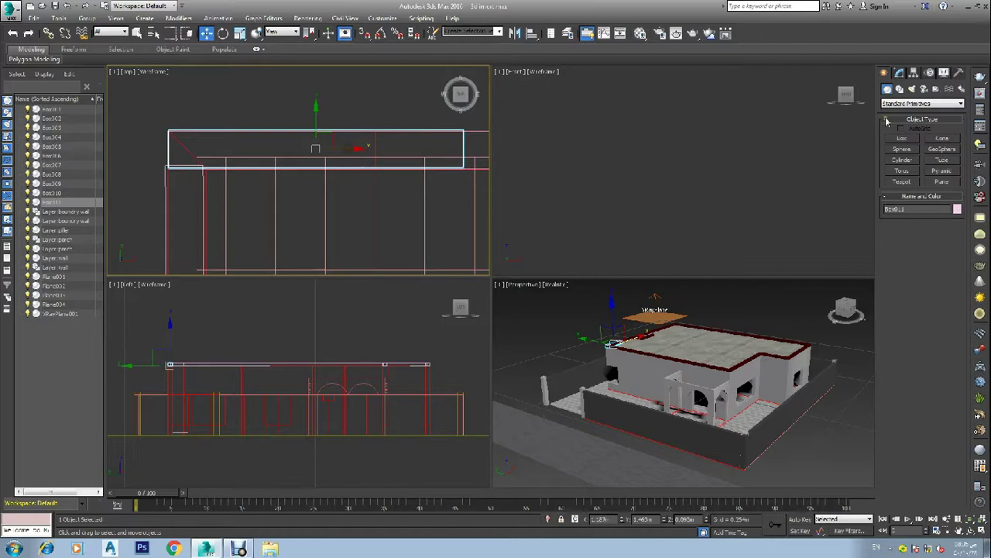
left_click(899, 72)
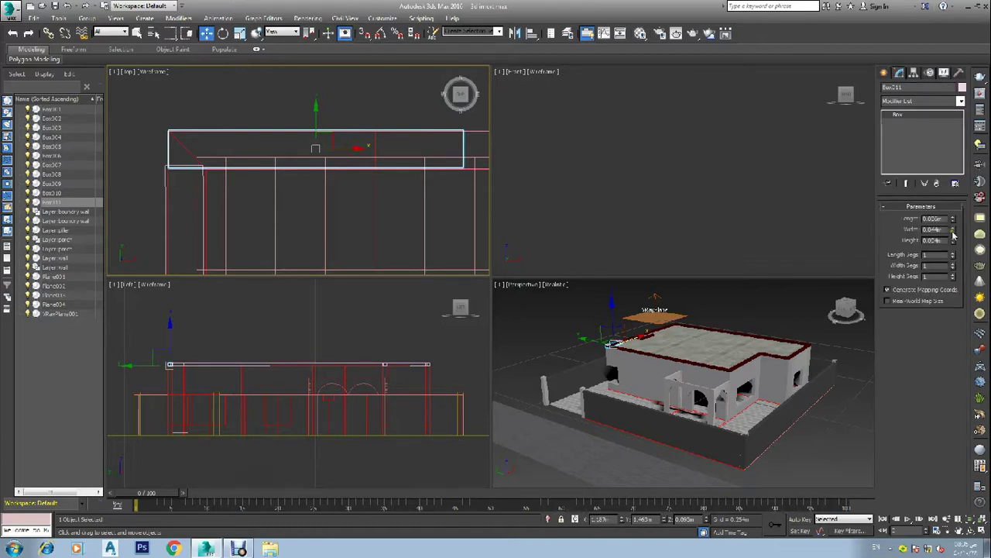
Step: Shorten the copied border box to a width of 0.012 m and slide it along X to the wall's outer corner
mouse_move(952, 235)
left_mouse_down()
mouse_move(954, 265)
mouse_move(954, 234)
left_mouse_up()
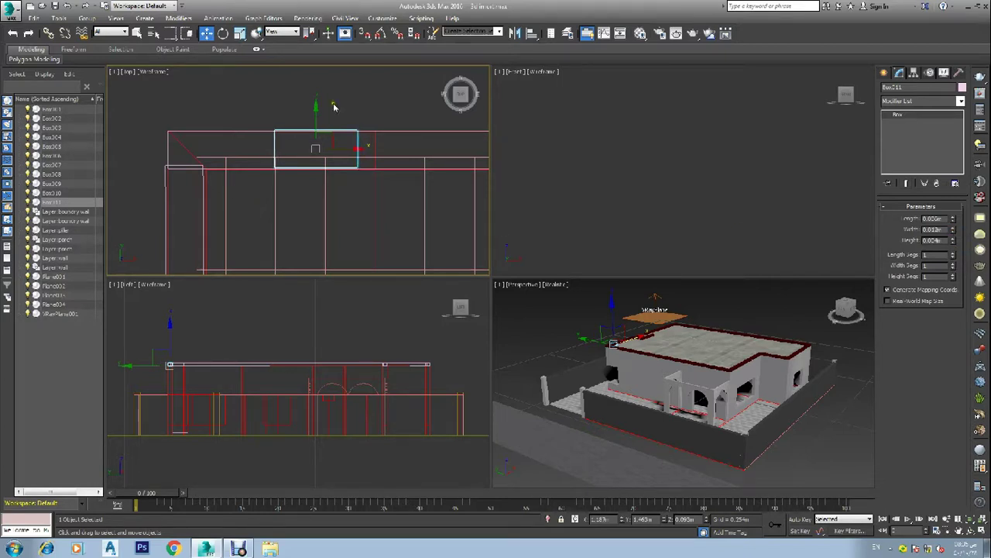
left_click_drag(350, 147, 243, 144)
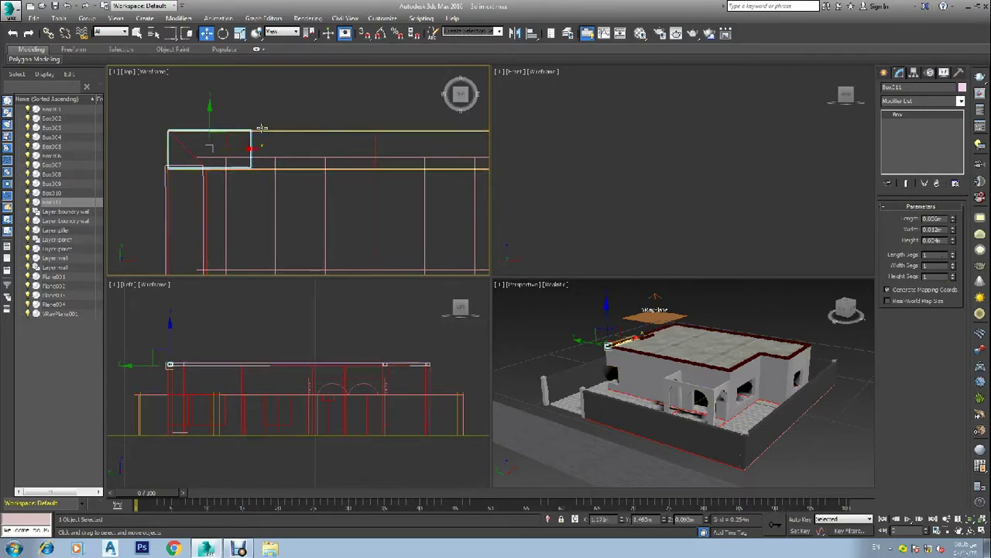
Step: Make an independent copy of the short corner box, rotate it a quarter turn and align it along the adjoining wall at the corner
left_click_drag(207, 113, 207, 147, "shift")
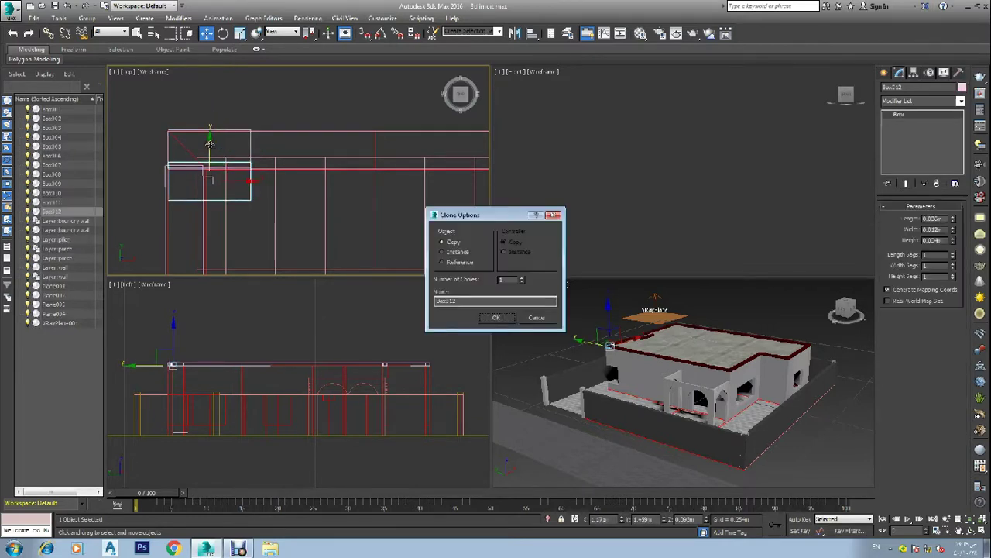
left_click(496, 318)
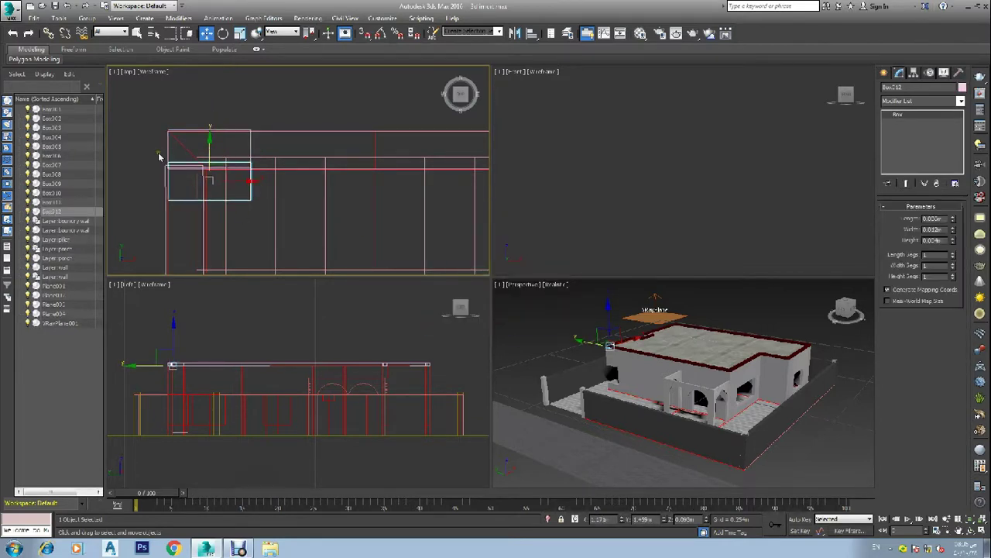
key("e")
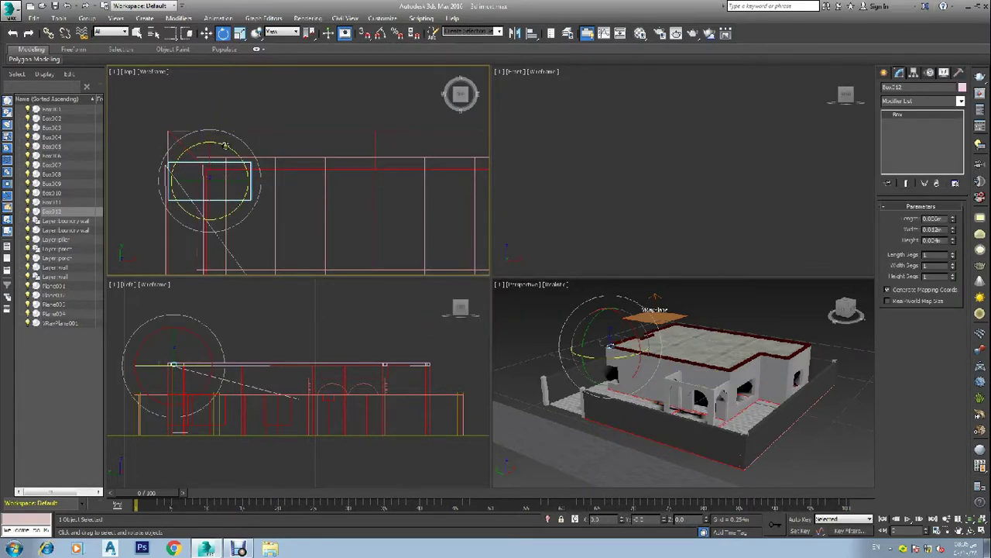
left_click_drag(225, 146, 275, 197)
left_click_drag(232, 151, 189, 146)
key("w")
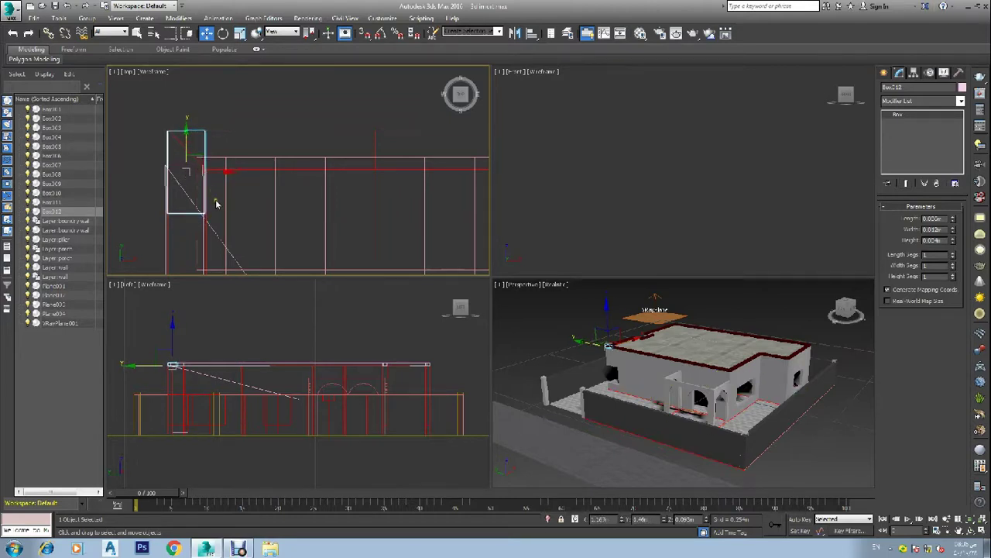
Step: Select both short corner boxes and raise them in the front view so they sit on top of the border
left_click(263, 120)
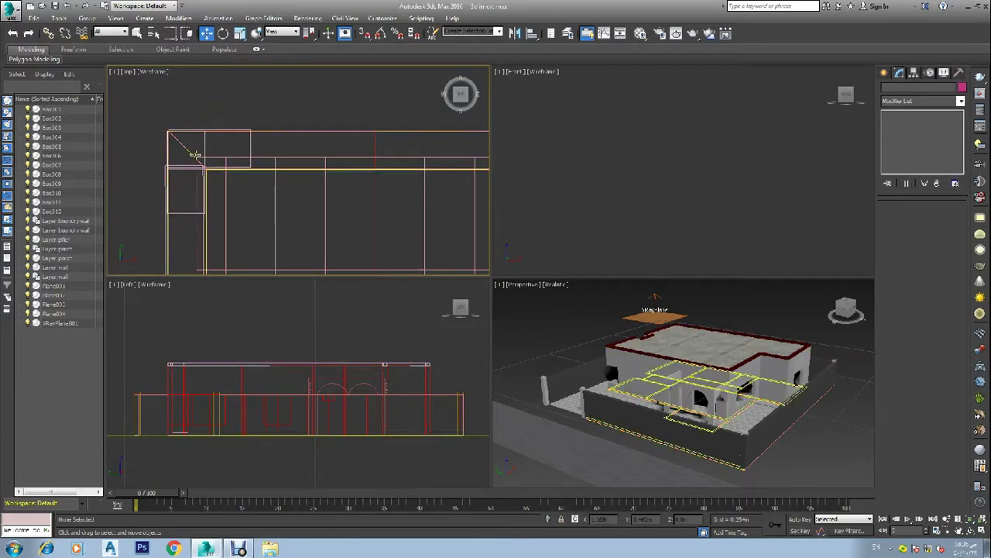
left_click(250, 144)
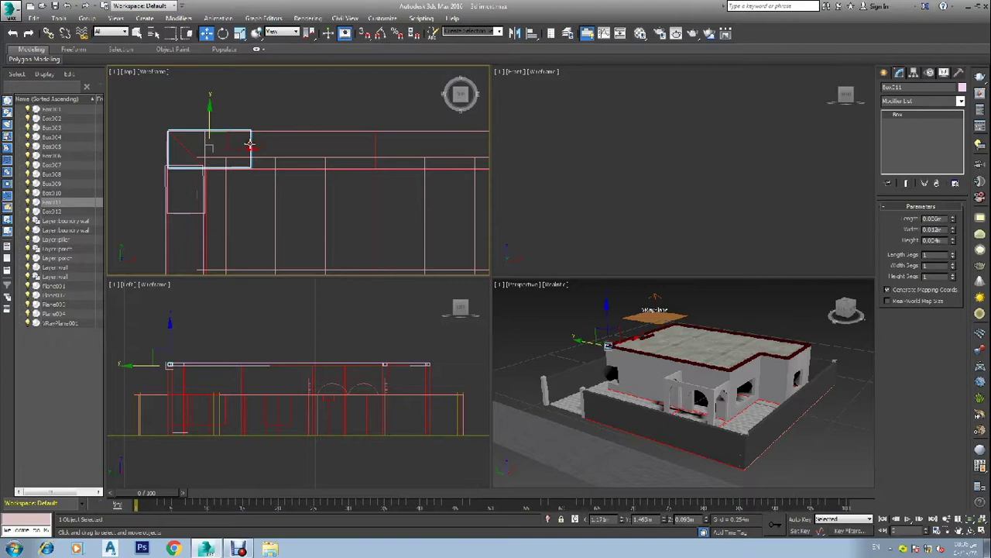
left_click(184, 212, "ctrl")
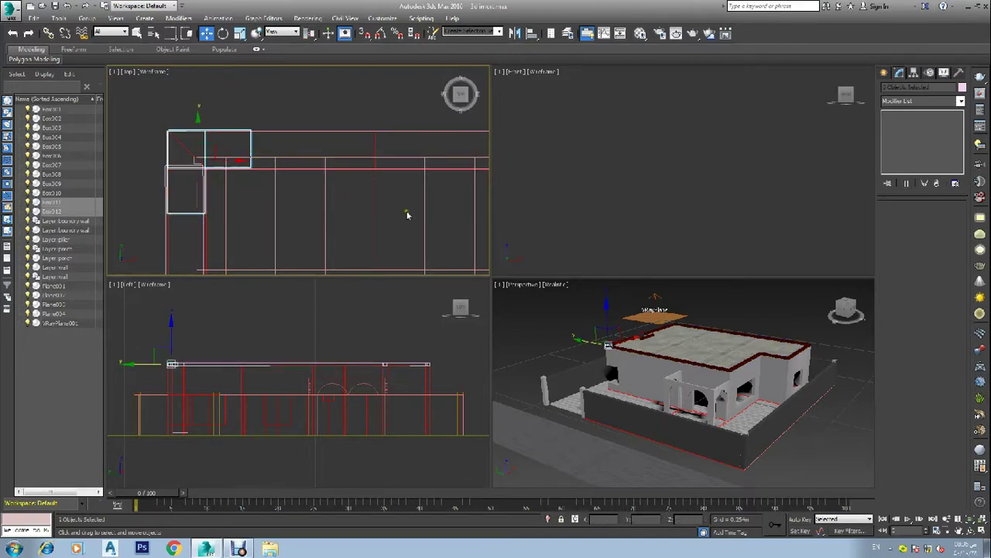
scroll(525, 186, "down", 8)
scroll(595, 194, "up", 10)
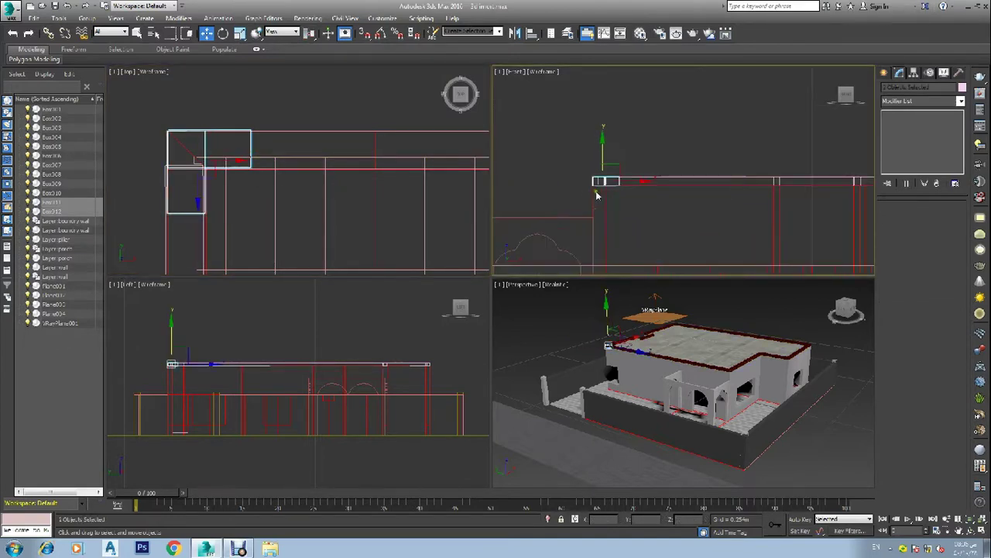
left_click_drag(604, 133, 607, 108)
scroll(607, 143, "up", 6)
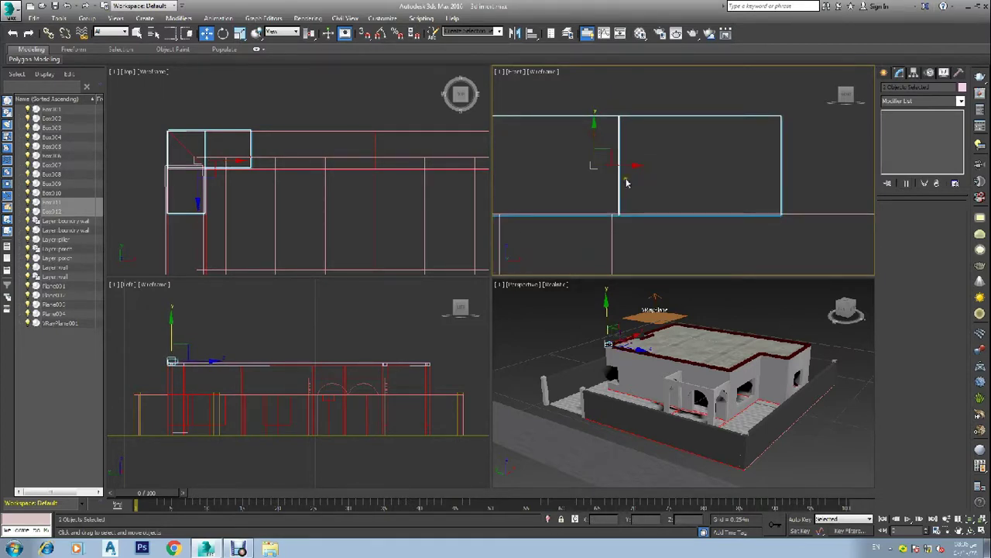
left_click(621, 101)
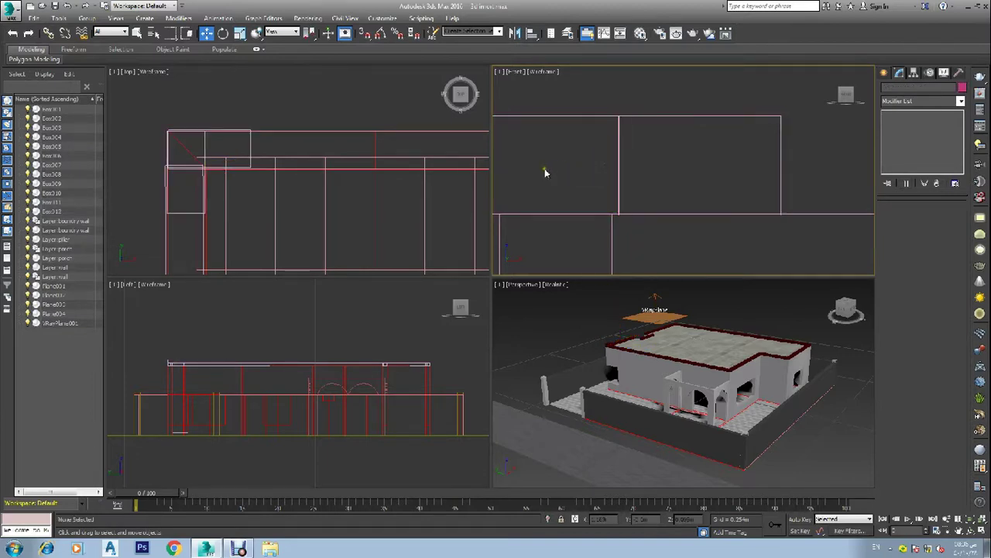
Step: Copy the unrotated corner box along X to the wall's recess end as an independent copy and align it flush with the corner
left_click(249, 142)
scroll(251, 141, "down", 6)
scroll(300, 125, "up", 3)
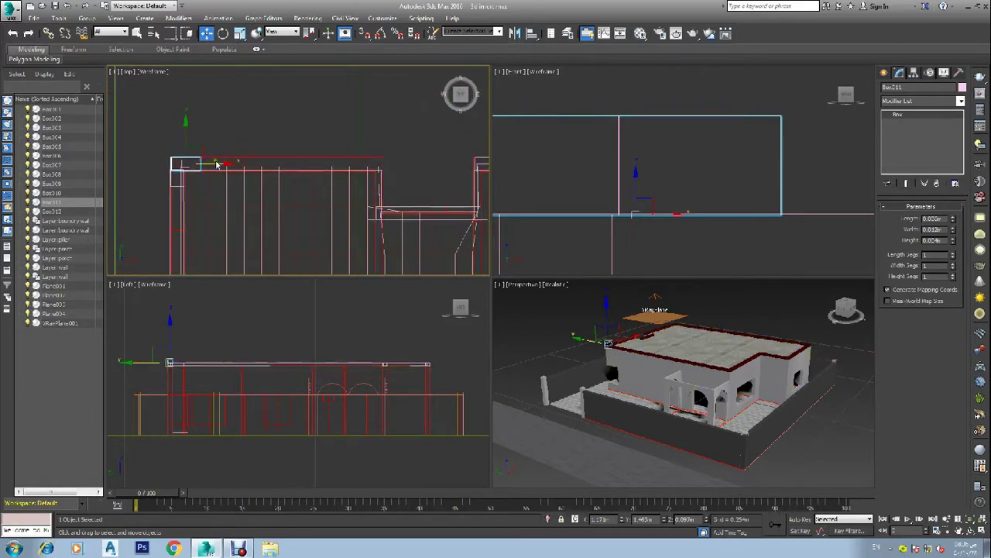
left_click_drag(221, 164, 400, 169)
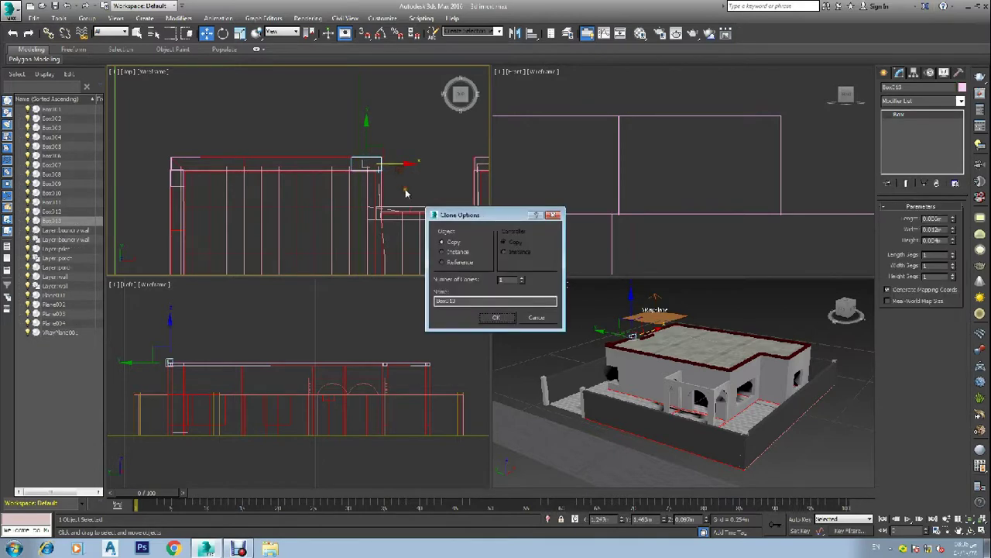
left_click(497, 318)
scroll(400, 172, "up", 5)
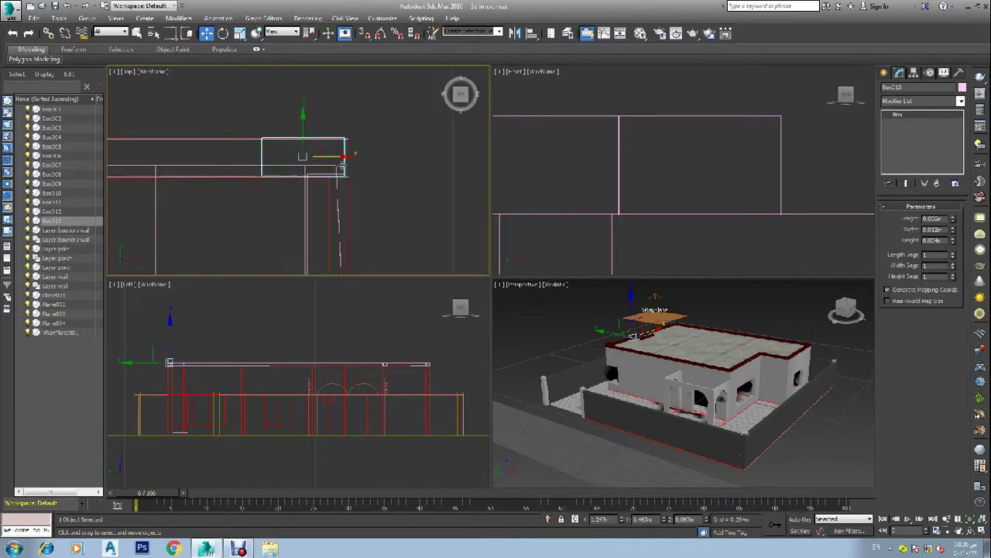
left_click_drag(314, 152, 319, 153)
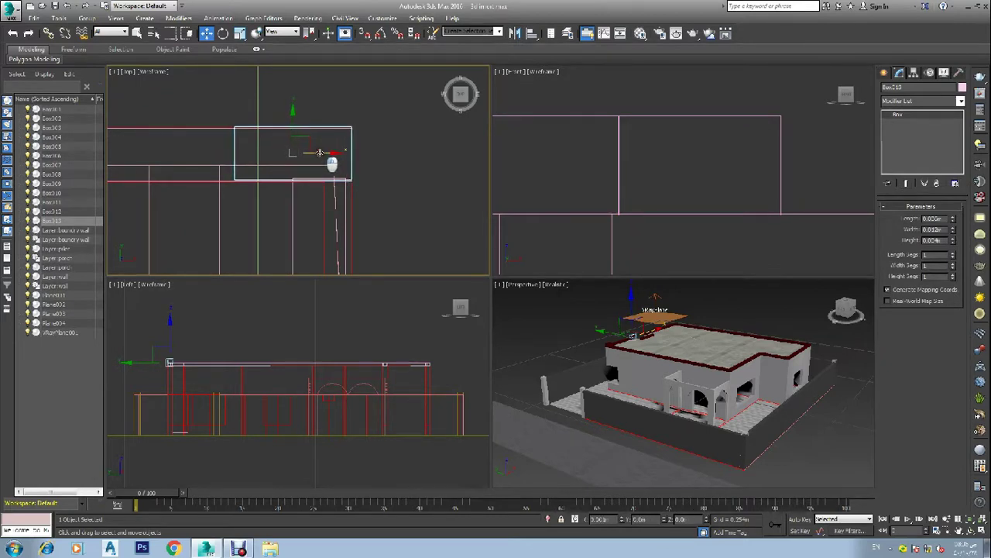
scroll(319, 153, "down", 5)
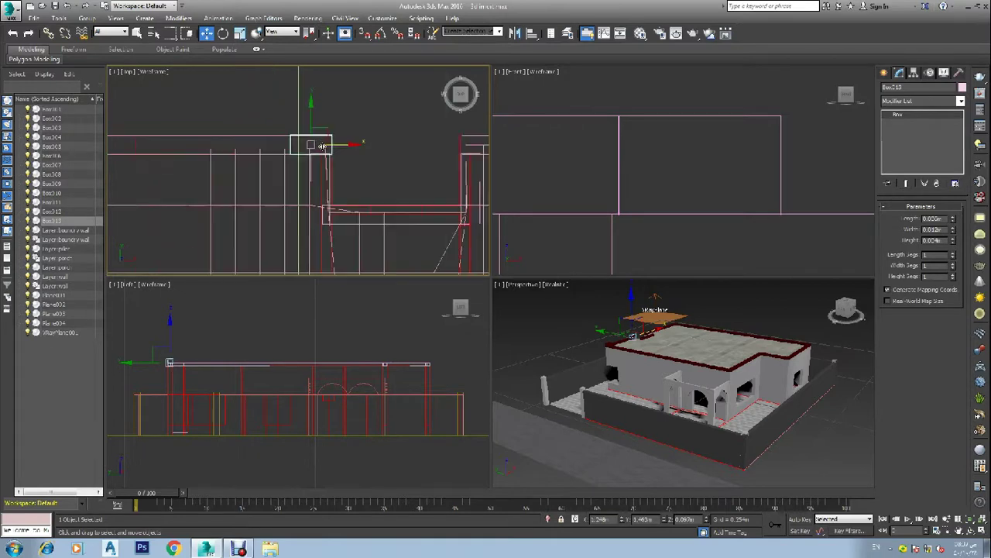
Step: Copy the rotated corner box along X to the same recess corner and align its outer edge with the wall edge
left_click(122, 164)
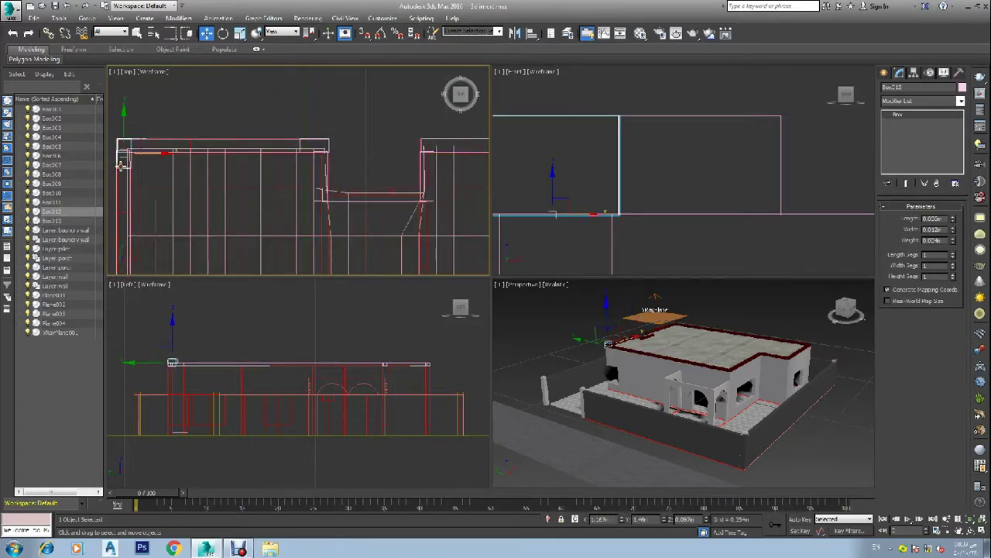
left_click(149, 155)
left_click_drag(177, 154, 347, 154, "shift")
left_click(500, 318)
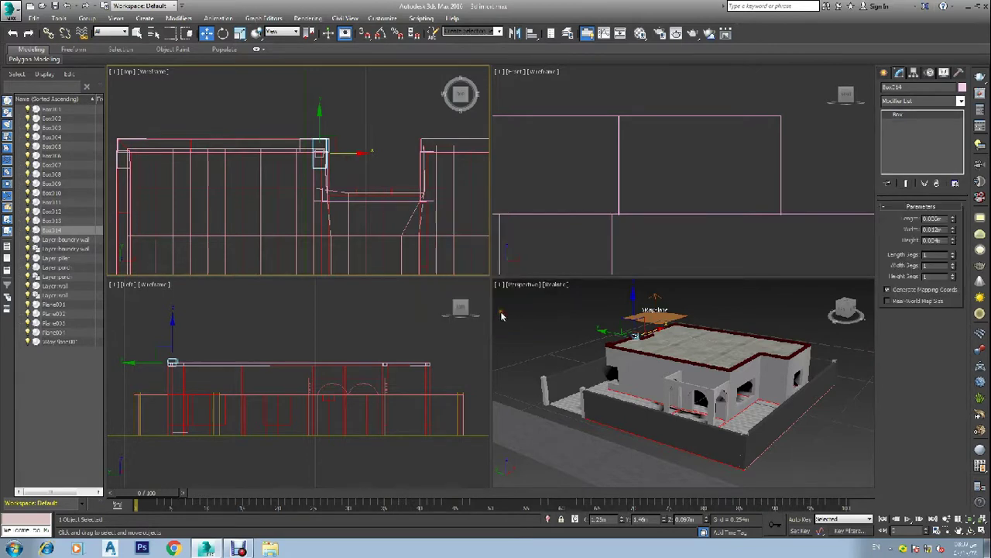
left_click(373, 127)
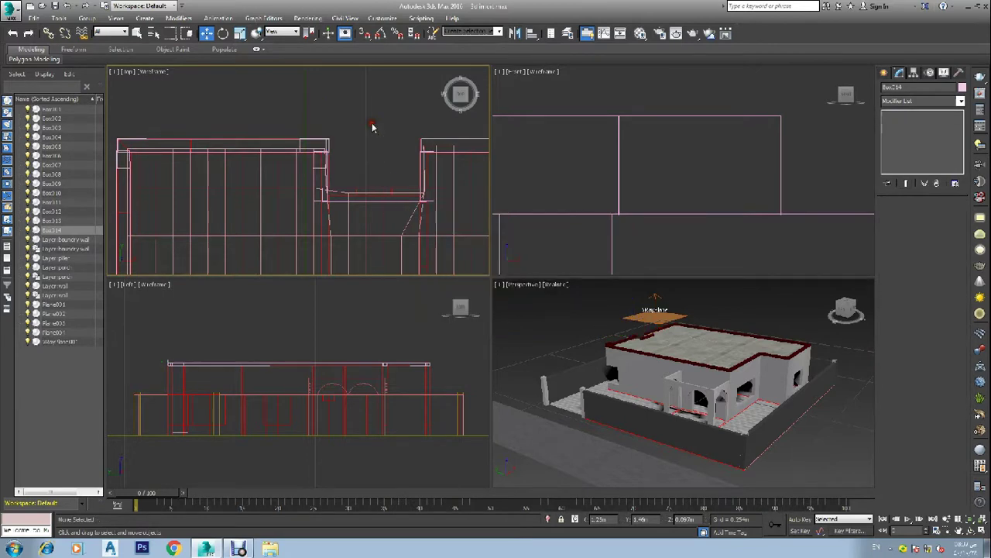
left_click(318, 165)
scroll(339, 139, "up", 5)
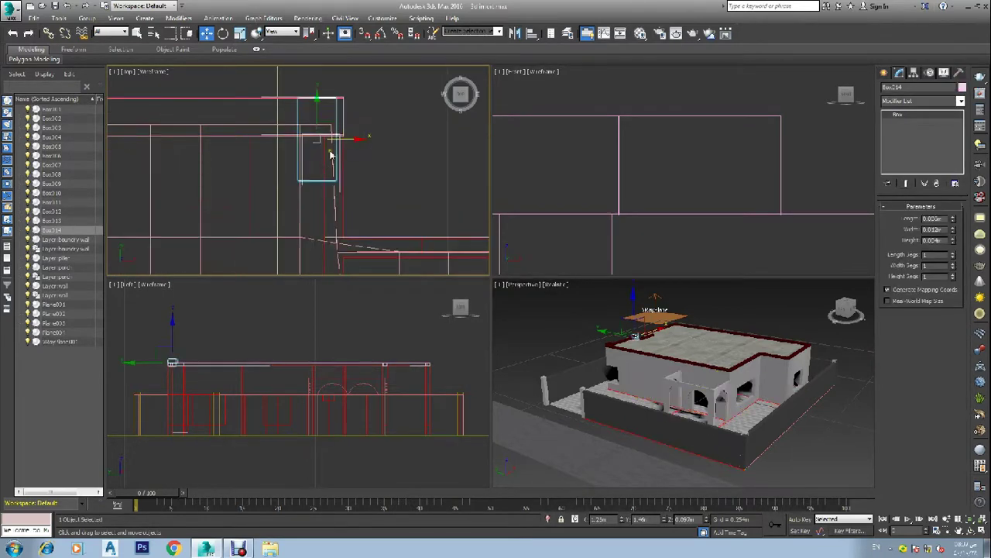
left_click_drag(343, 139, 354, 141)
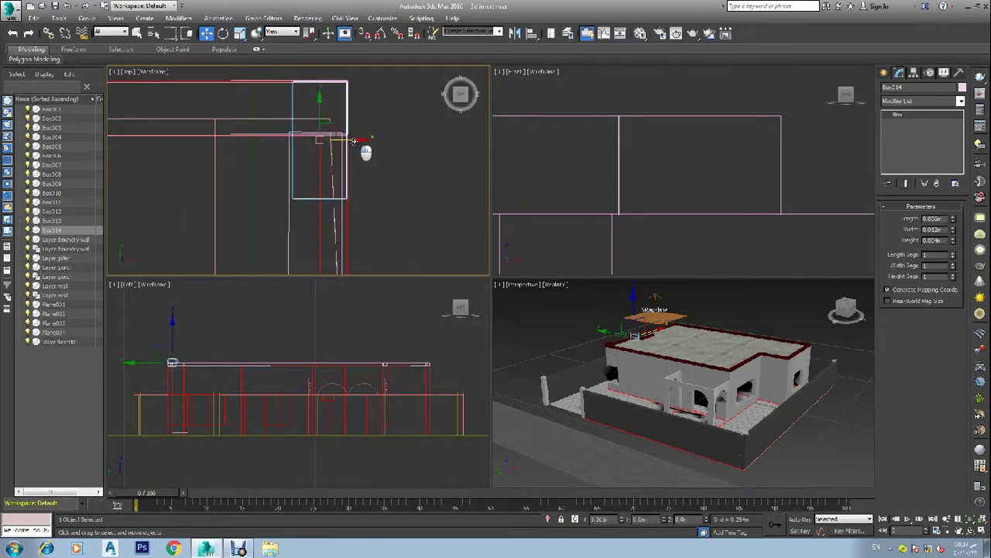
left_click(389, 119)
Step: Select both short boxes at the house's outer corner and copy the pair along X as independent copies
scroll(380, 138, "down", 4)
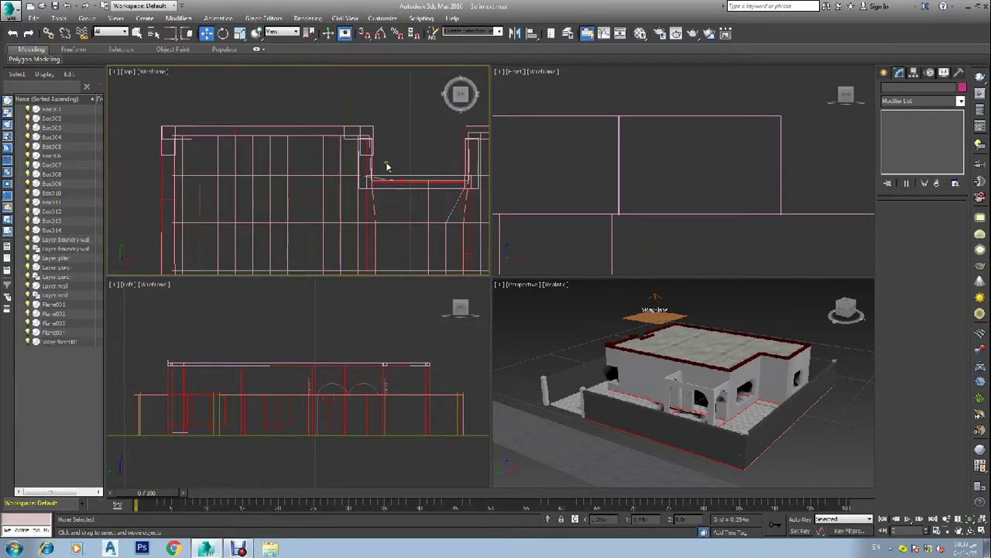
scroll(371, 146, "up", 2)
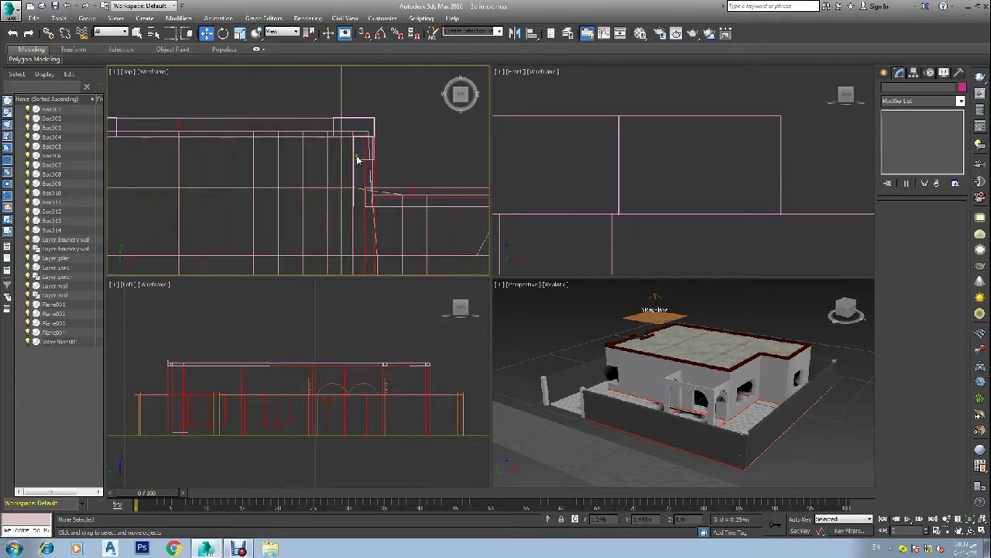
scroll(345, 138, "down", 2)
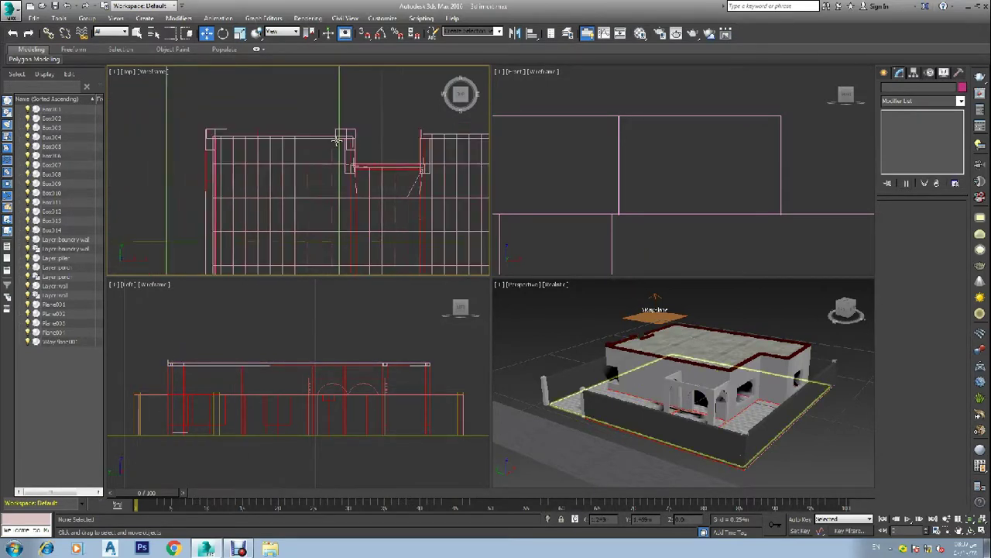
scroll(212, 140, "up", 5)
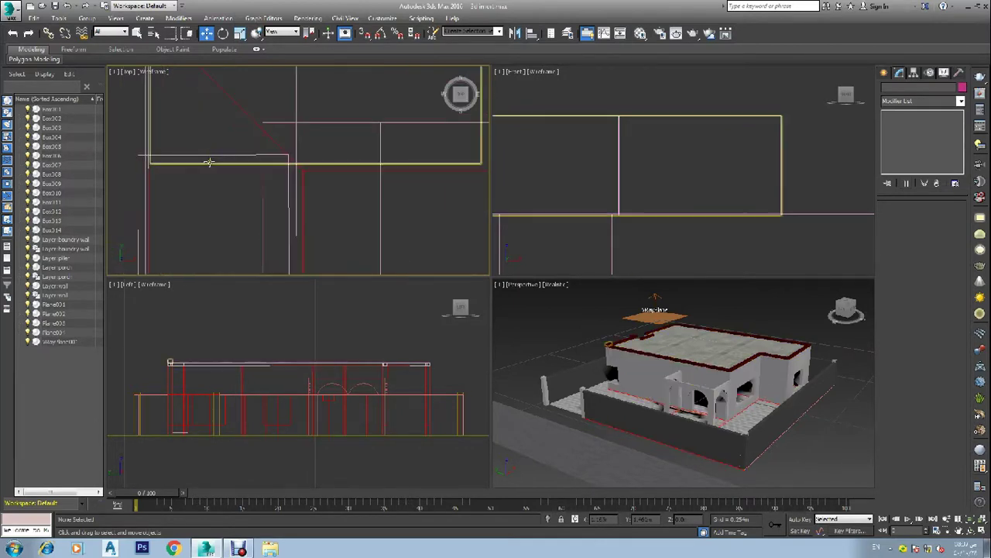
scroll(276, 178, "down", 3)
left_click(253, 234)
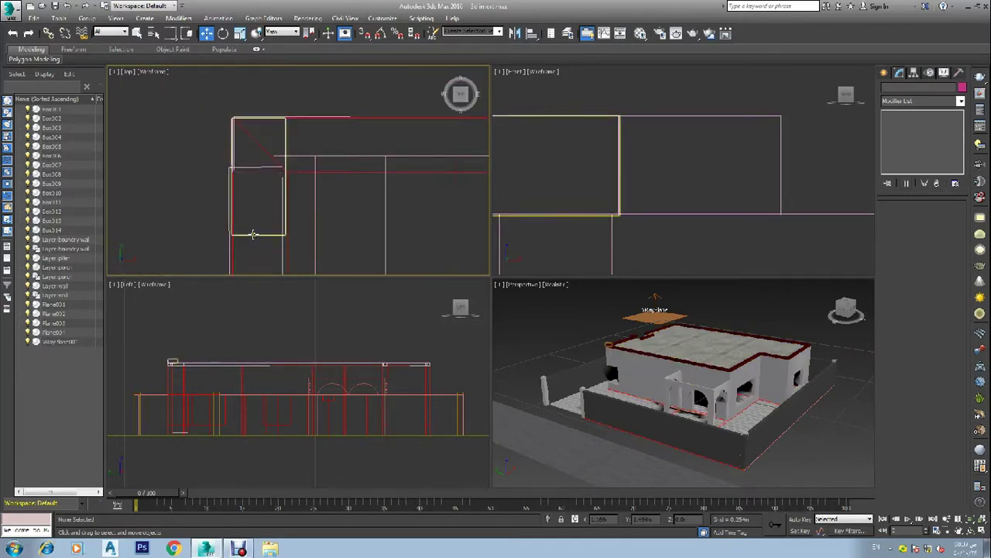
left_click(358, 138, "ctrl")
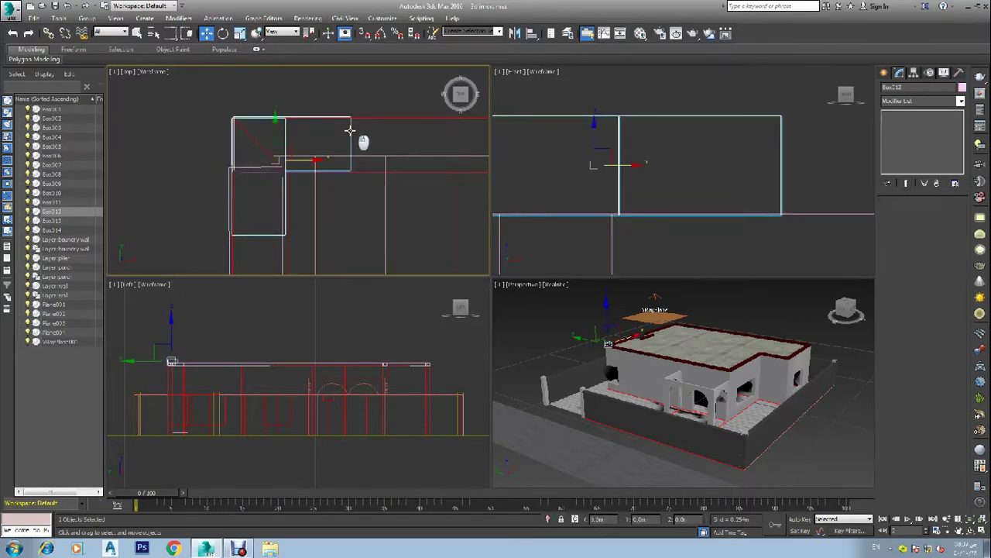
mouse_move(300, 160)
left_mouse_down("shift")
mouse_move(441, 169)
mouse_move(449, 178)
left_mouse_up("shift")
left_click(490, 316)
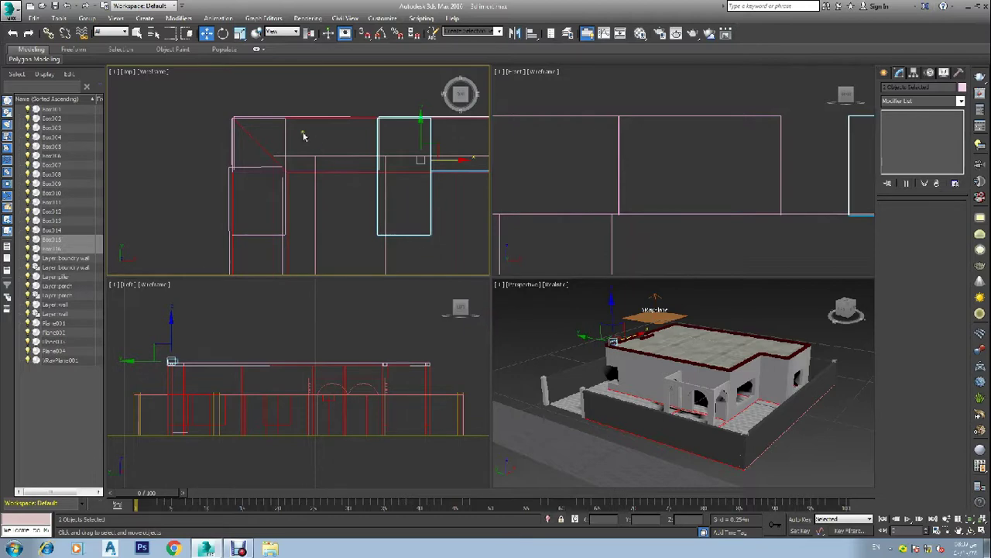
Step: Move the copied pair along X to the recess's opposite corner and align it flush with the wall edge
scroll(310, 151, "down", 3)
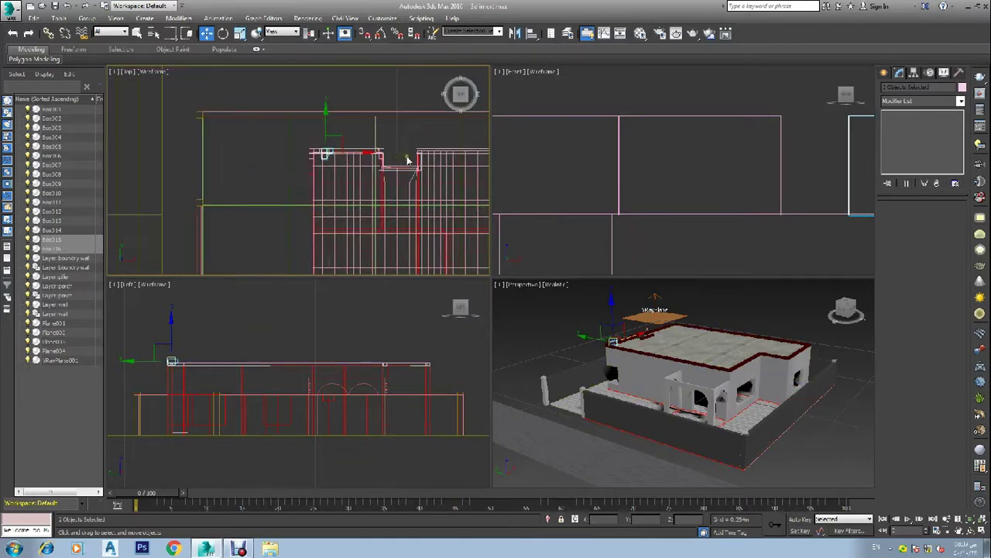
scroll(409, 160, "up", 3)
left_click_drag(269, 152, 456, 149)
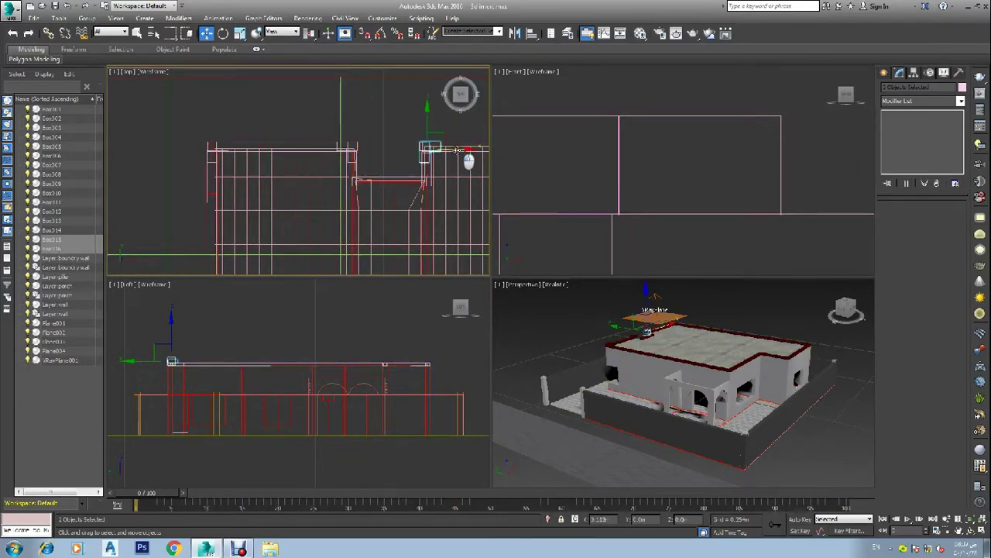
scroll(449, 148, "up", 4)
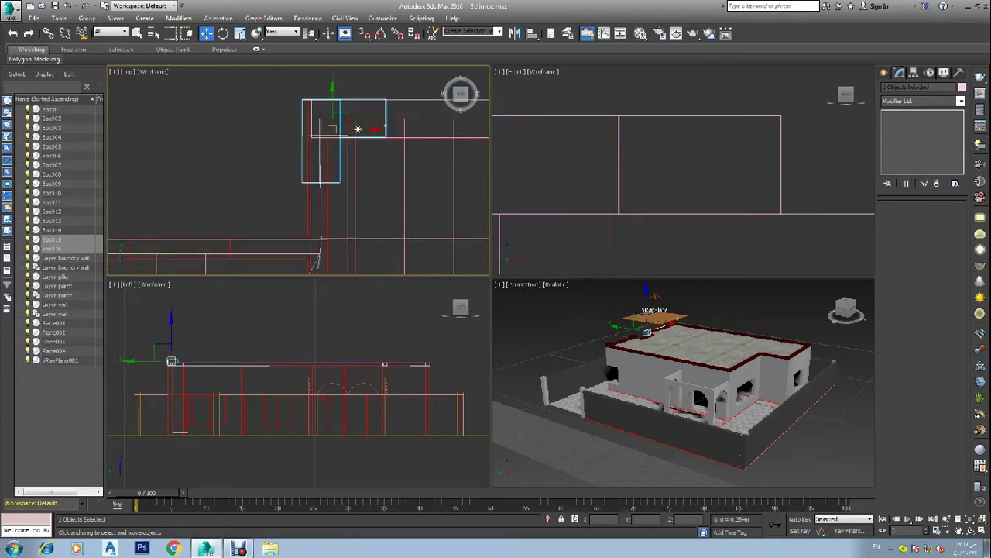
left_click_drag(358, 129, 365, 130)
scroll(352, 146, "down", 3)
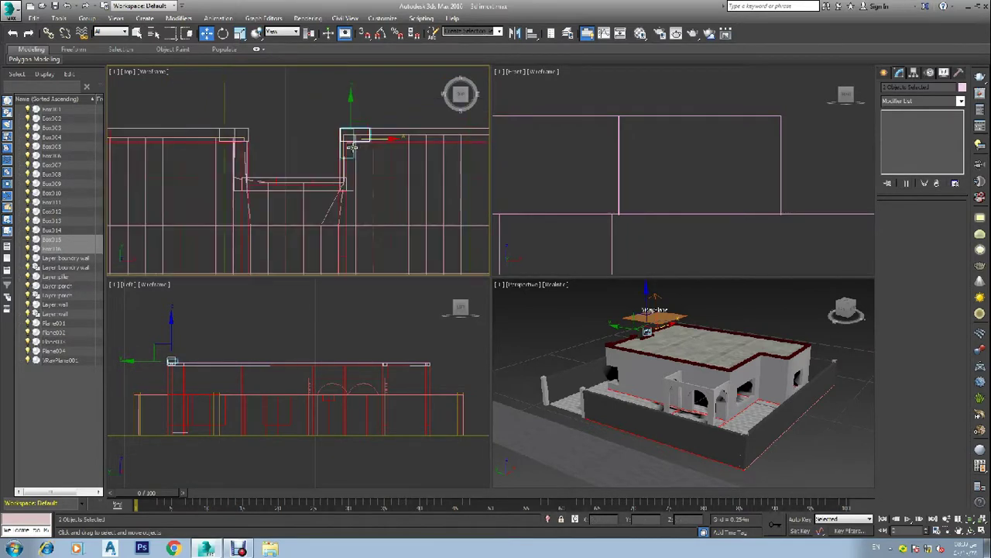
Step: Select both short raised boxes at the recess's first corner and copy the pair along X towards the house's far corner as independent copies
scroll(284, 155, "down", 2)
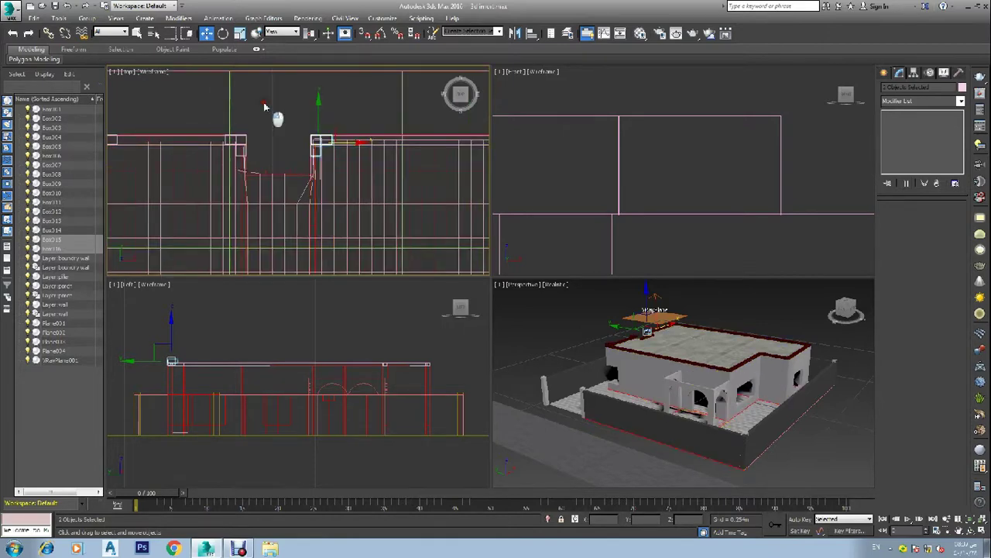
left_click(265, 106)
scroll(241, 150, "up", 6)
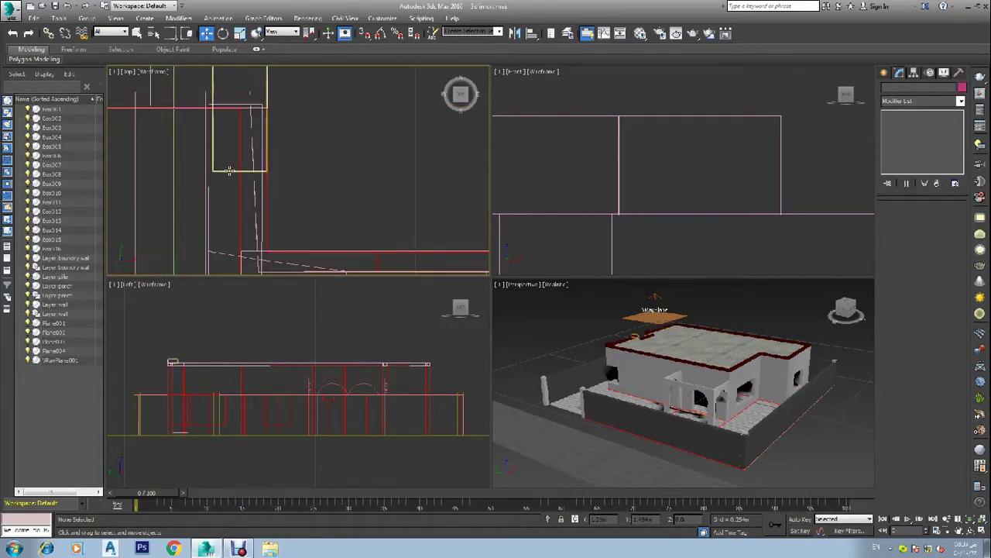
left_click(228, 171)
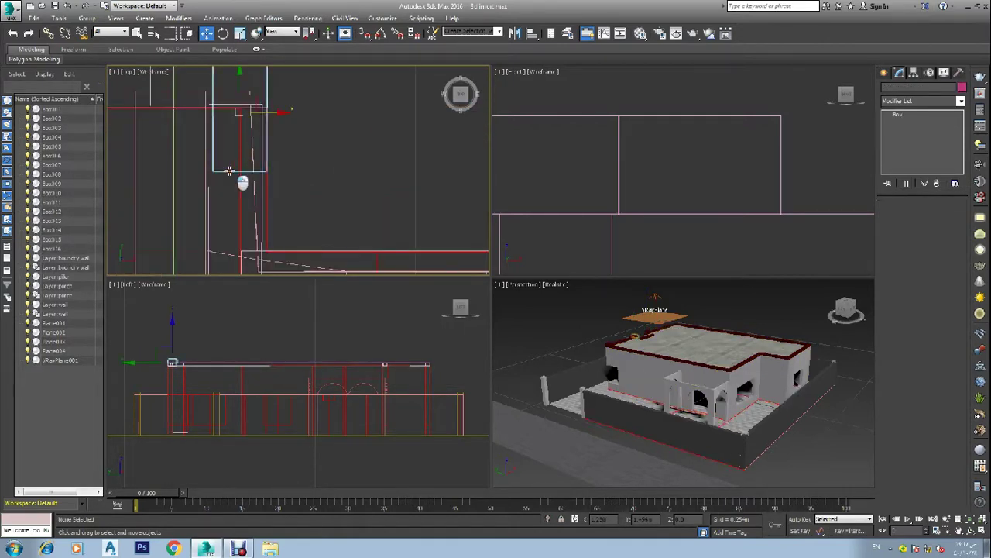
left_click(151, 97, "ctrl")
scroll(166, 105, "down", 4)
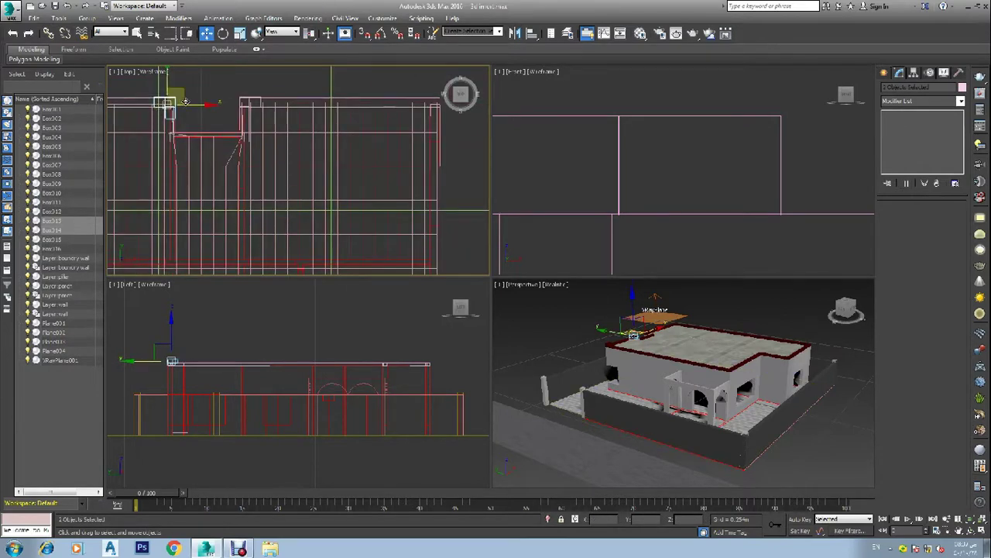
left_click_drag(186, 101, 416, 103, "shift")
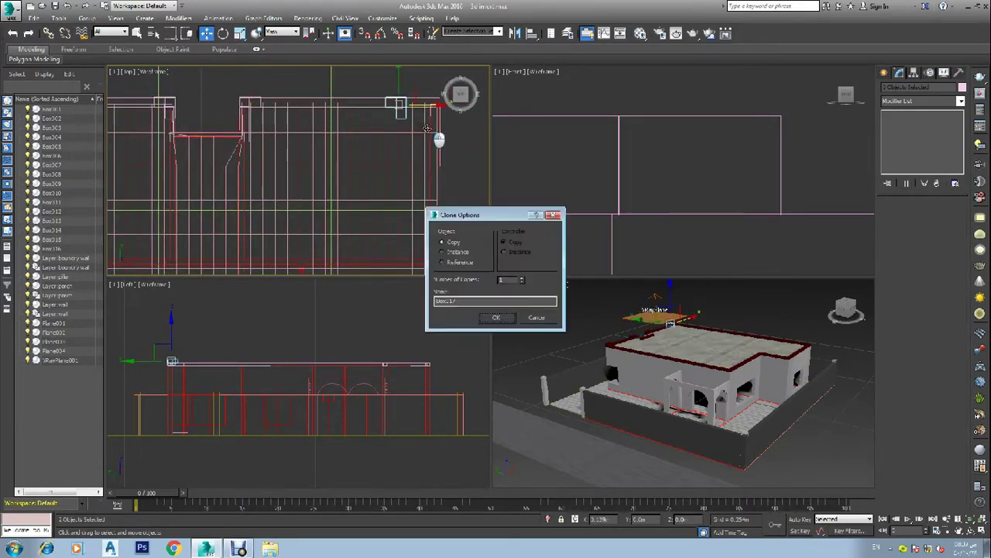
left_click(538, 317)
Step: Move the copied pair along X onto the house's far outer corner and align it flush with the wall edge
scroll(307, 77, "down", 3)
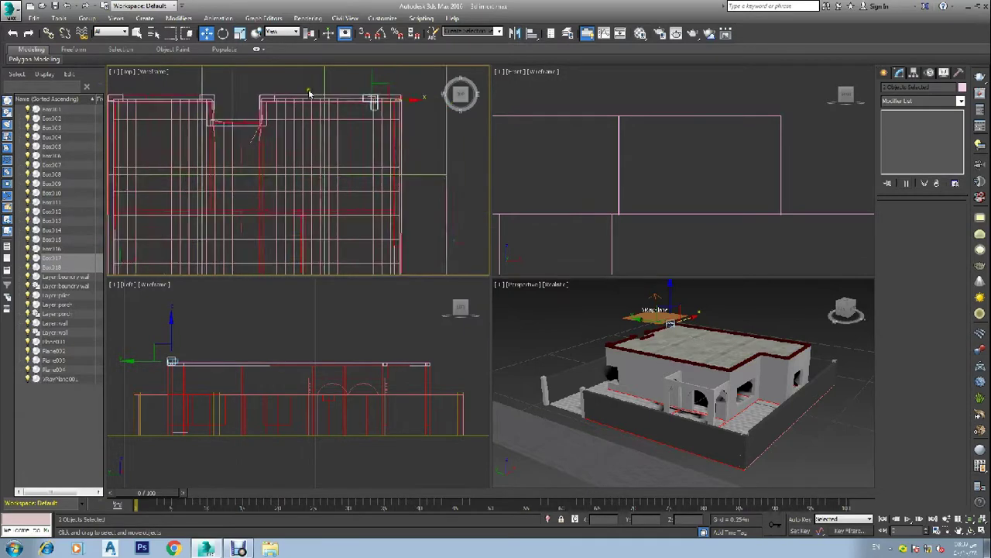
scroll(265, 120, "up", 5)
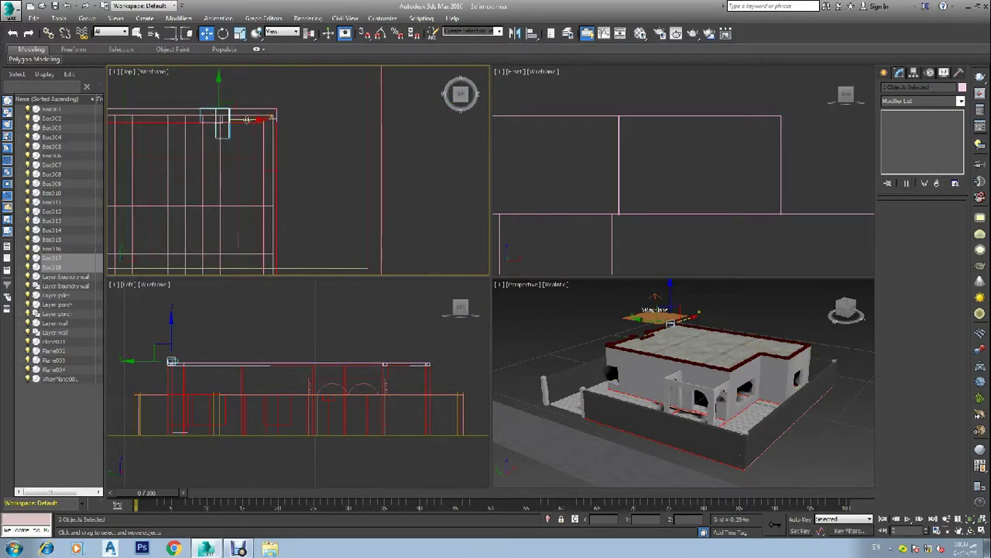
left_click_drag(246, 119, 291, 120)
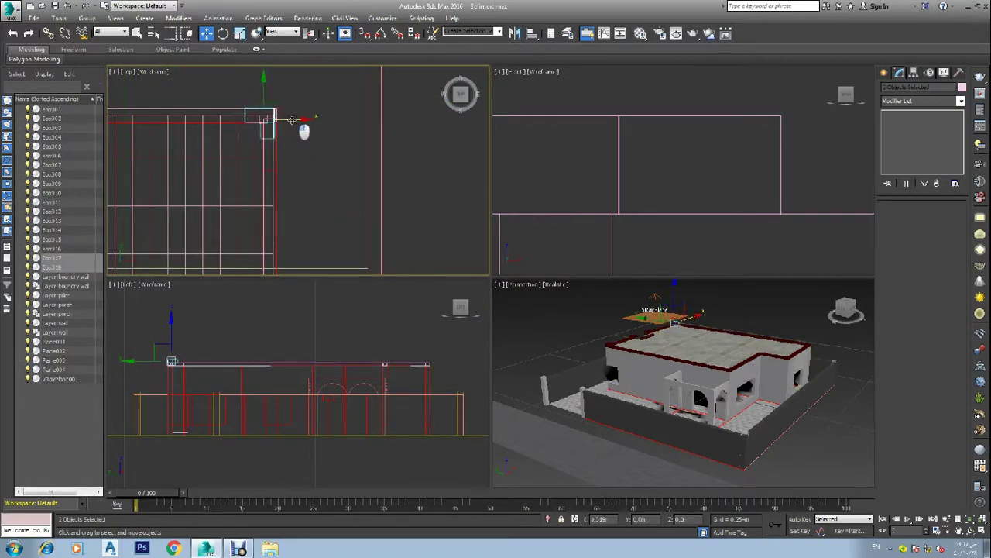
scroll(279, 154, "up", 3)
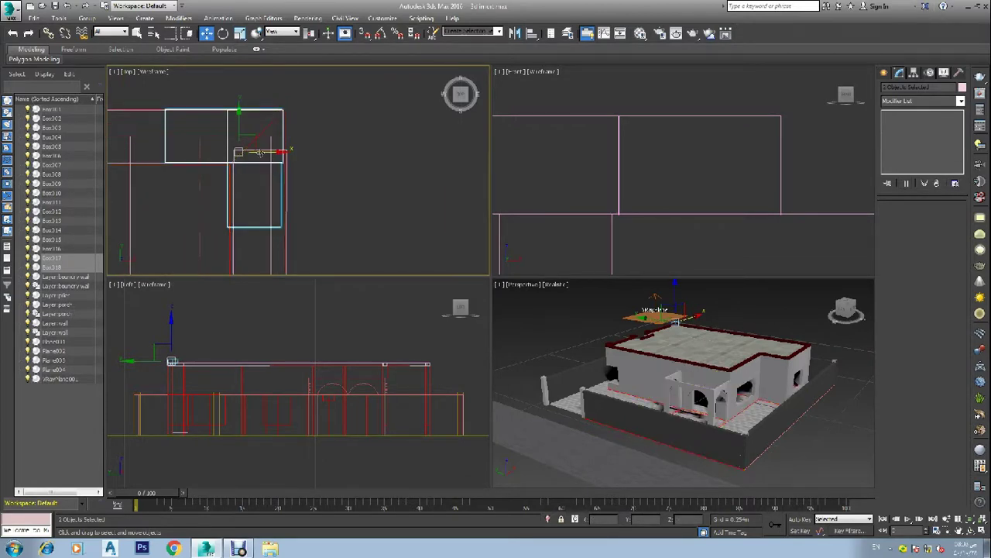
left_click_drag(259, 151, 275, 162)
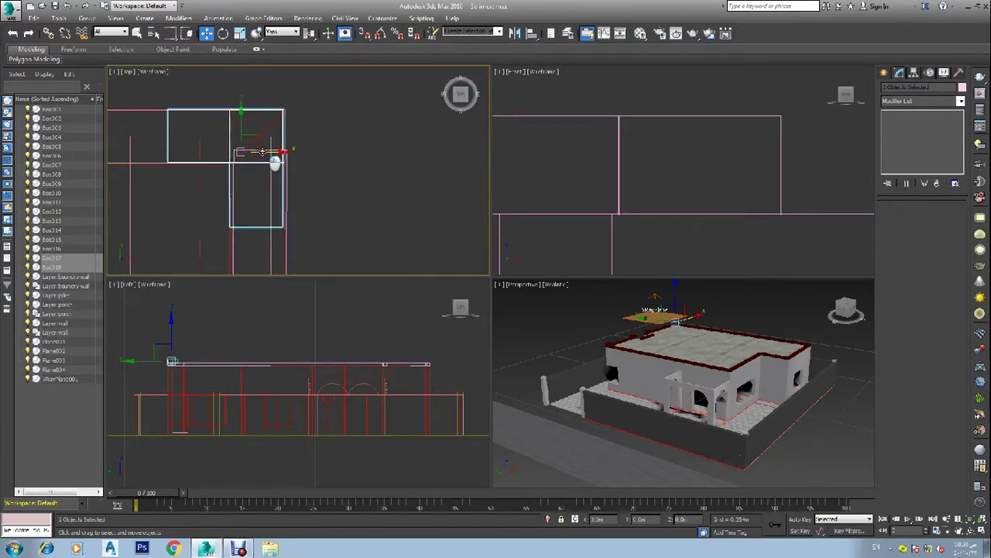
left_click(320, 128)
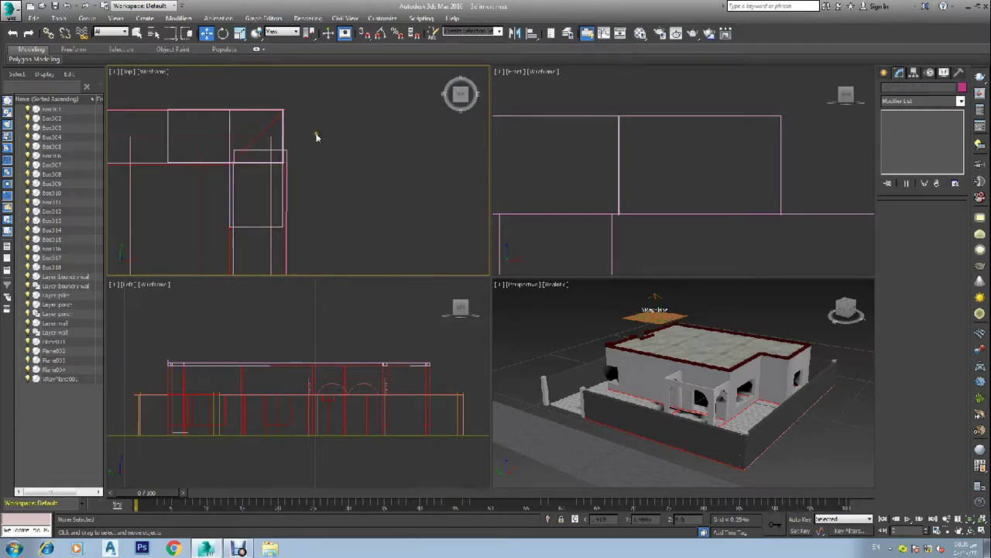
Step: Select the two recess side border boxes lying at ground level and raise them together to just below the roof edge
scroll(293, 131, "down", 4)
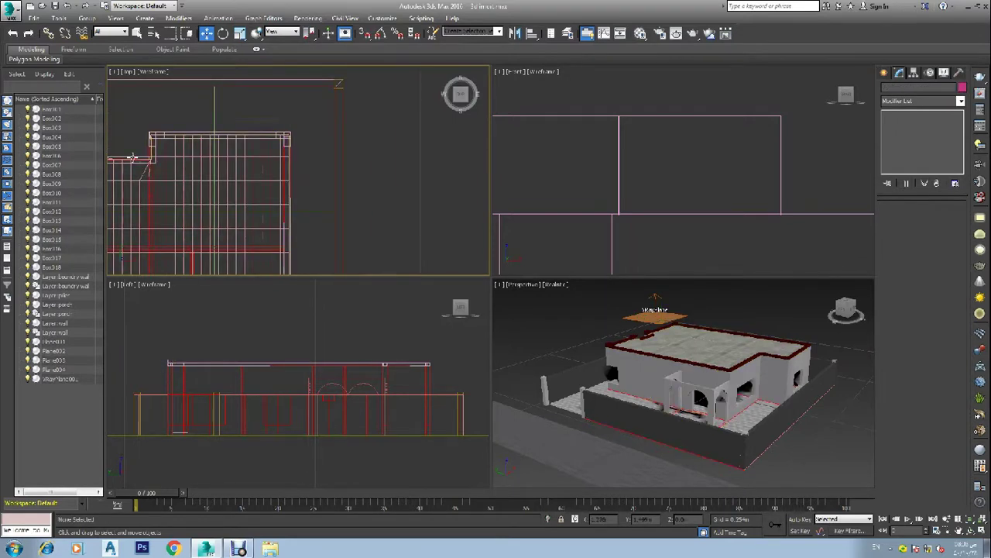
scroll(140, 145, "up", 5)
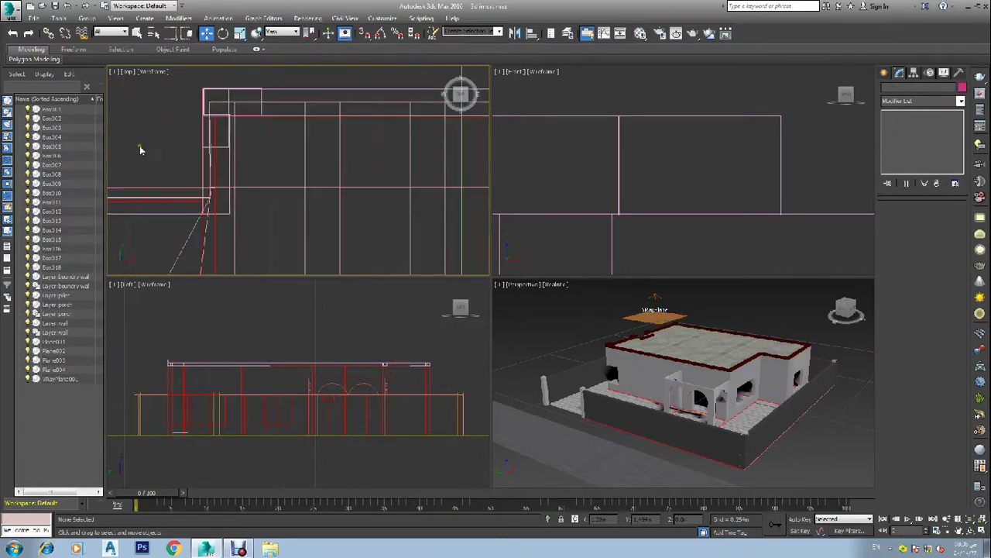
left_click(230, 165)
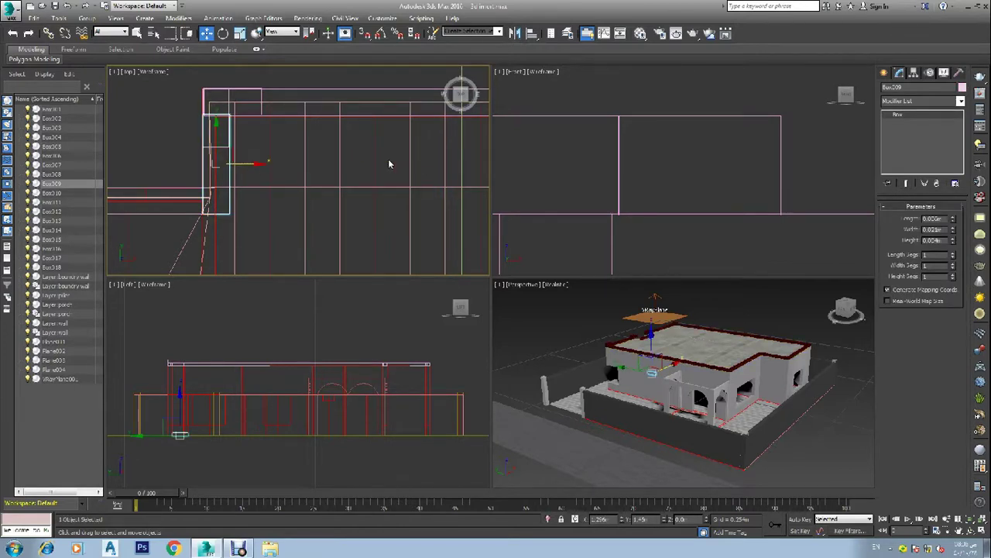
scroll(388, 159, "down", 5)
scroll(389, 162, "down", 5)
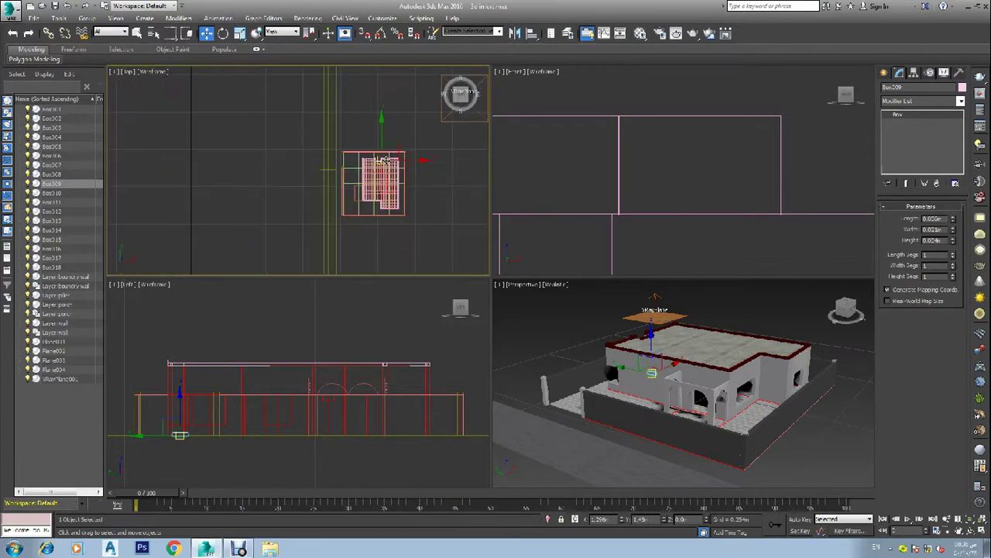
scroll(434, 171, "up", 2)
scroll(580, 194, "up", 3)
scroll(586, 204, "down", 6)
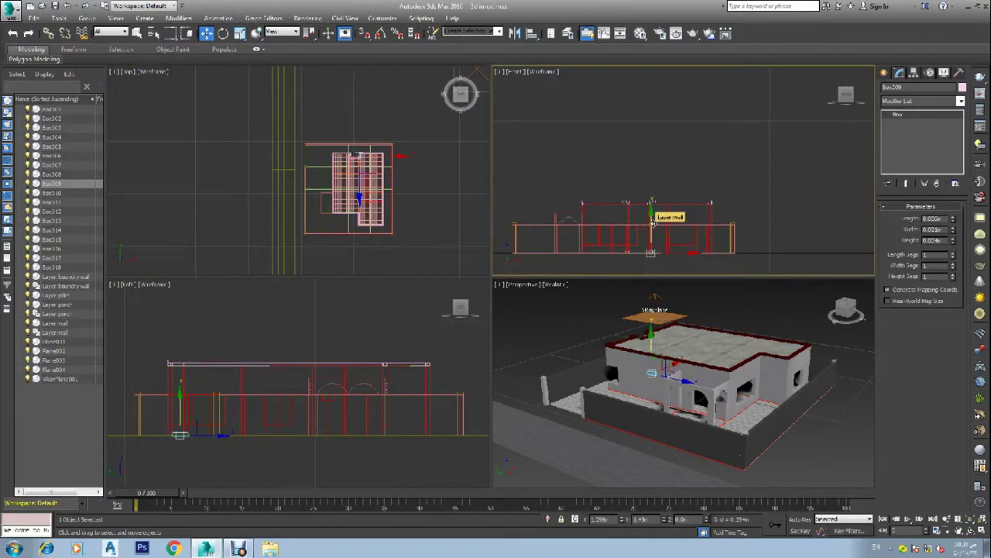
scroll(646, 248, "up", 2)
scroll(633, 269, "up", 3)
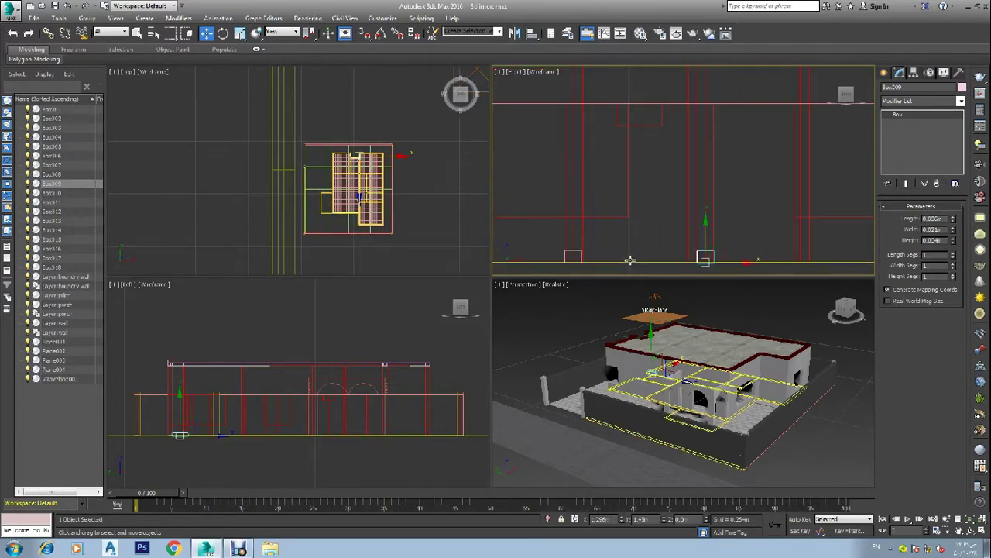
left_click(575, 252, "ctrl")
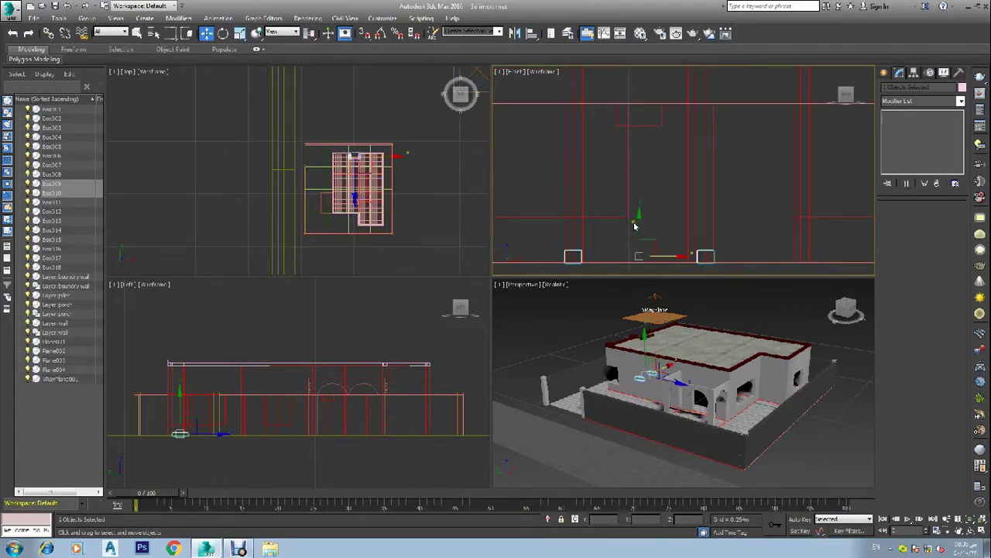
left_click_drag(646, 226, 642, 87)
scroll(632, 144, "down", 4)
scroll(644, 84, "up", 3)
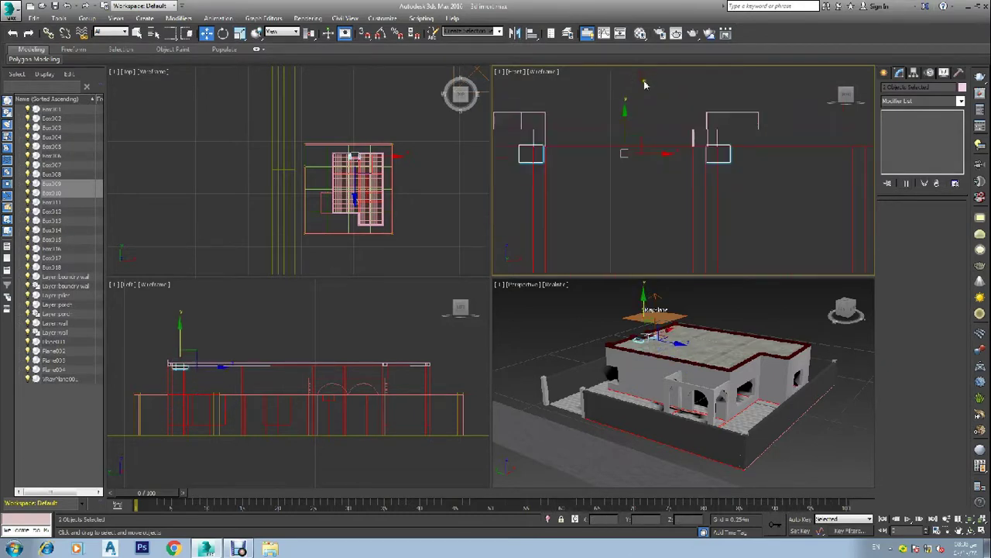
Step: Fine-tune the height of the two recess side boxes so their tops align with the roof-edge border
scroll(644, 84, "up", 3)
left_click_drag(634, 156, 636, 122)
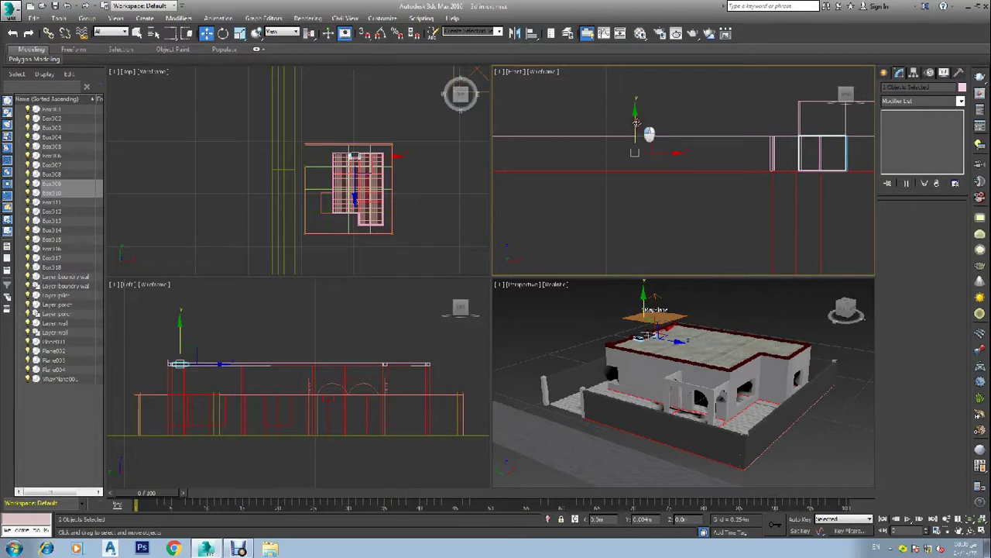
scroll(806, 136, "up", 4)
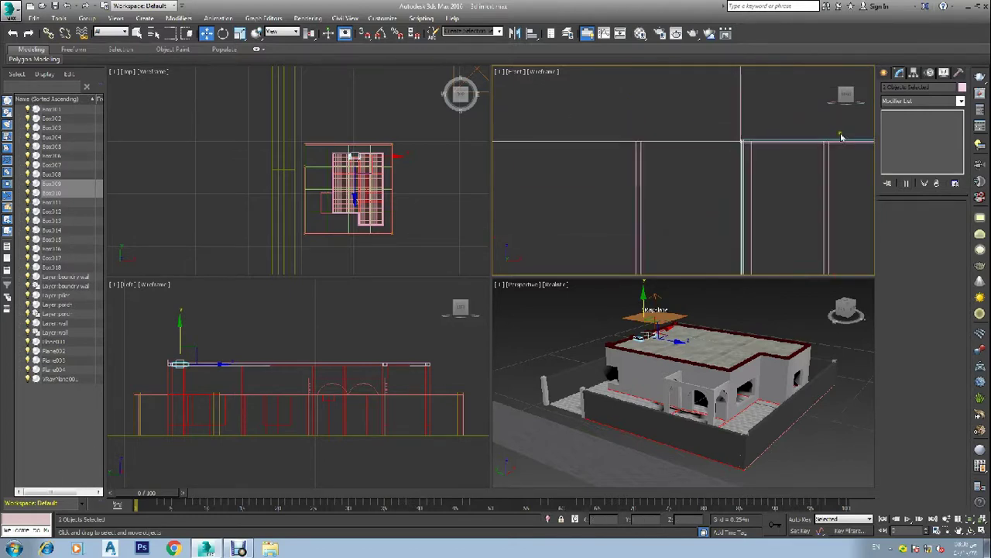
scroll(827, 141, "down", 2)
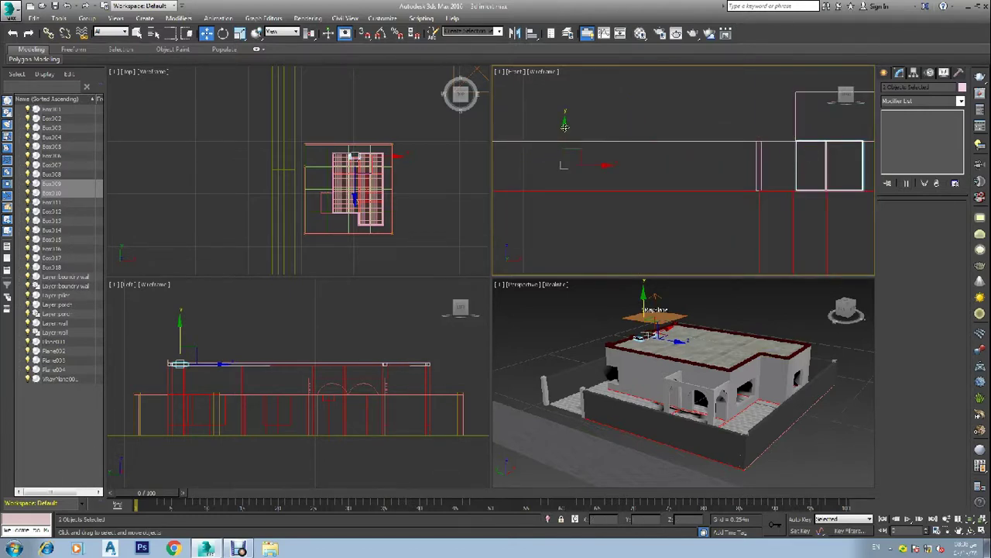
left_click_drag(565, 126, 568, 128)
left_click(628, 113)
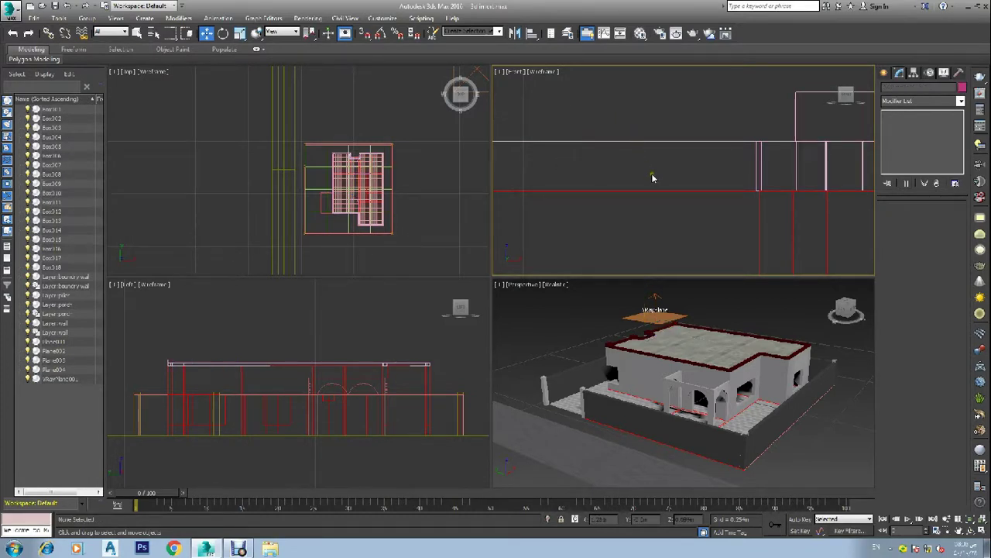
Step: Select both short boxes at the far outer corner and copy the pair along Y towards the opposite end of that wall as independent copies
left_click(410, 150)
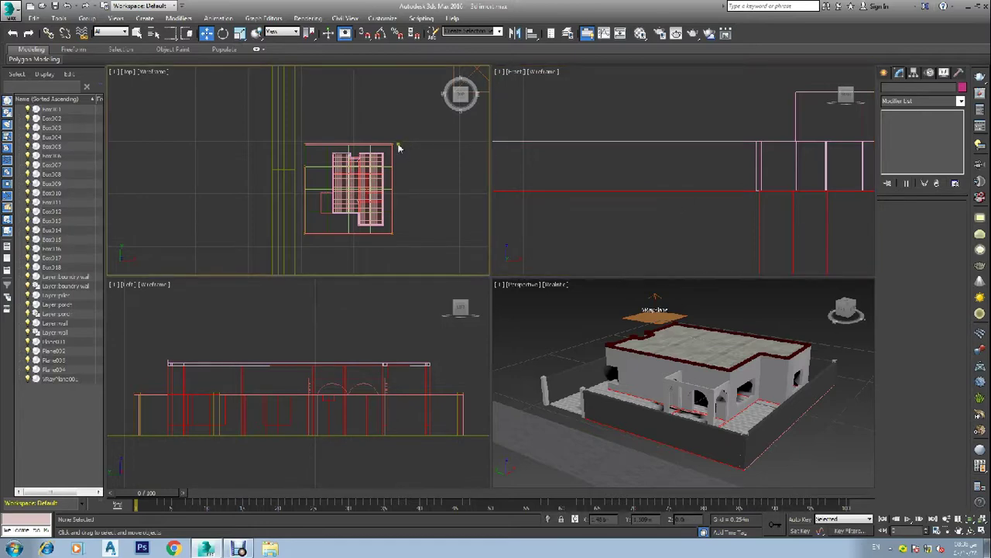
scroll(400, 148, "up", 3)
scroll(380, 155, "down", 5)
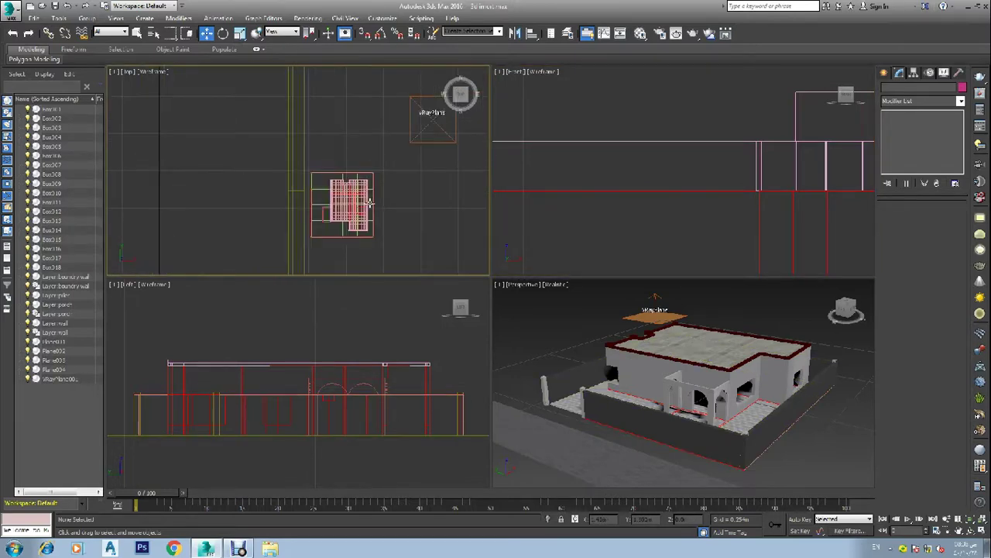
scroll(369, 131, "up", 4)
scroll(369, 131, "up", 3)
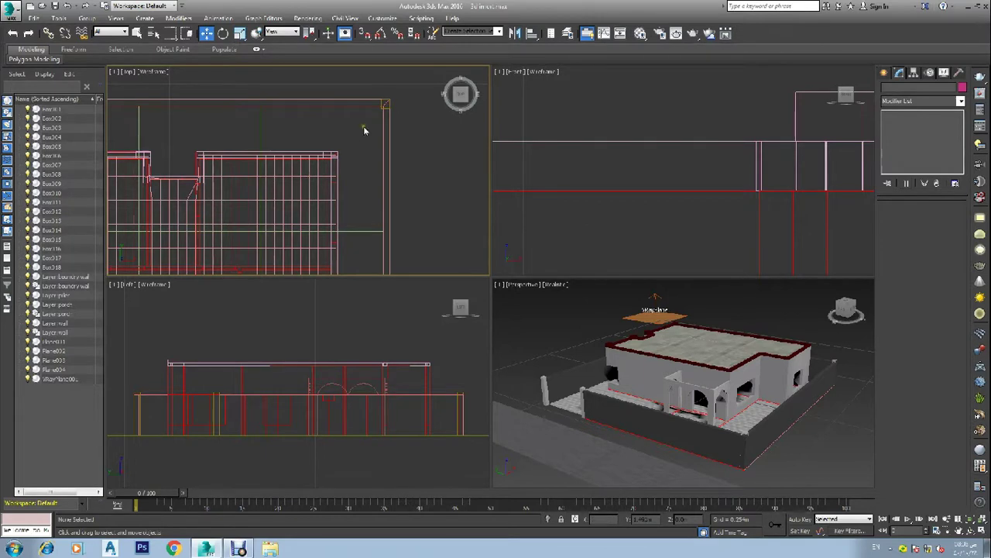
scroll(395, 100, "up", 2)
scroll(308, 192, "up", 5)
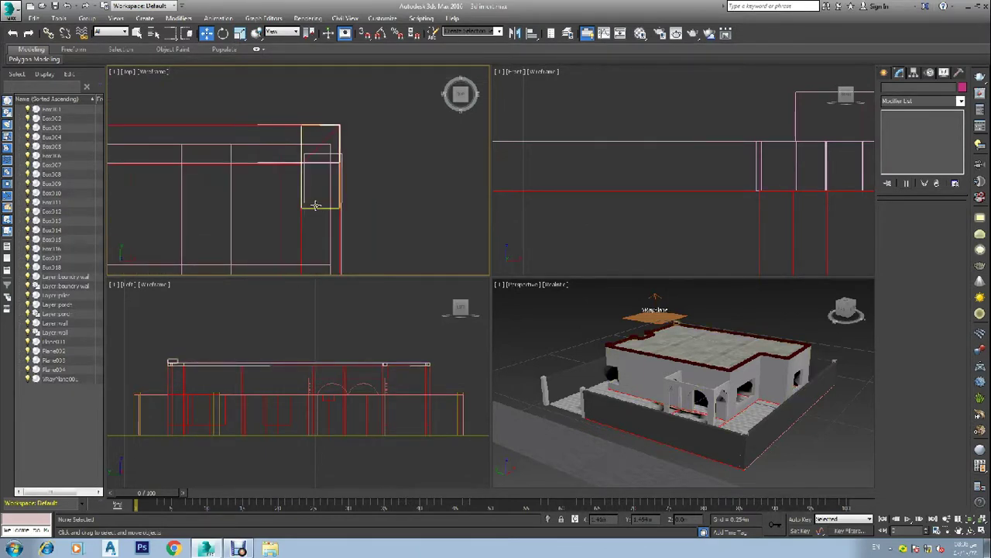
left_click(315, 205)
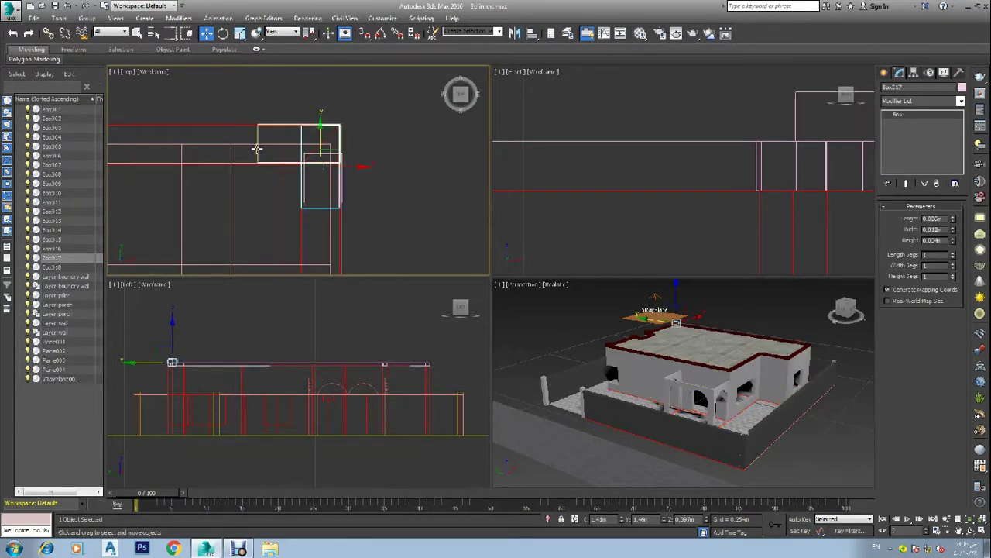
left_click(257, 148, "ctrl")
scroll(259, 147, "down", 6)
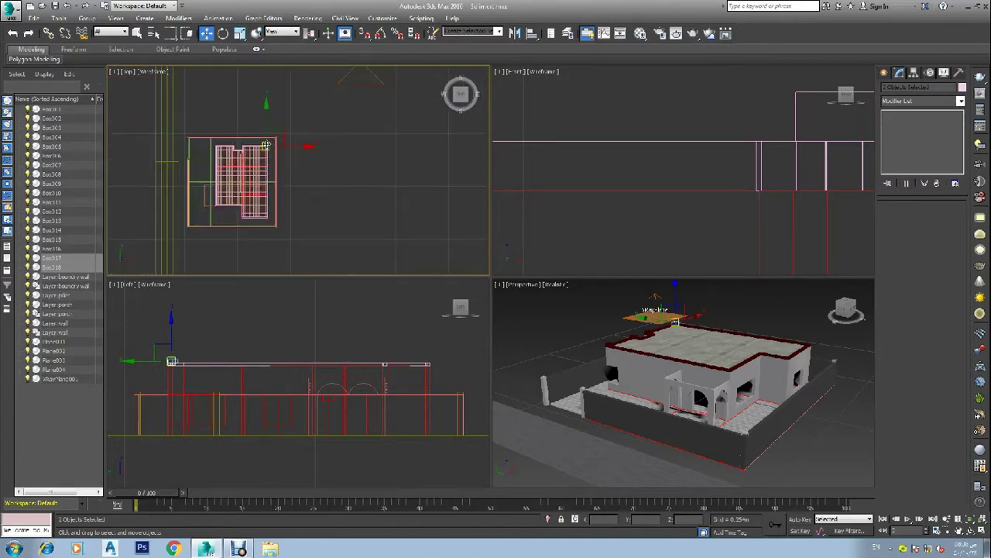
left_click_drag(266, 117, 275, 208, "shift")
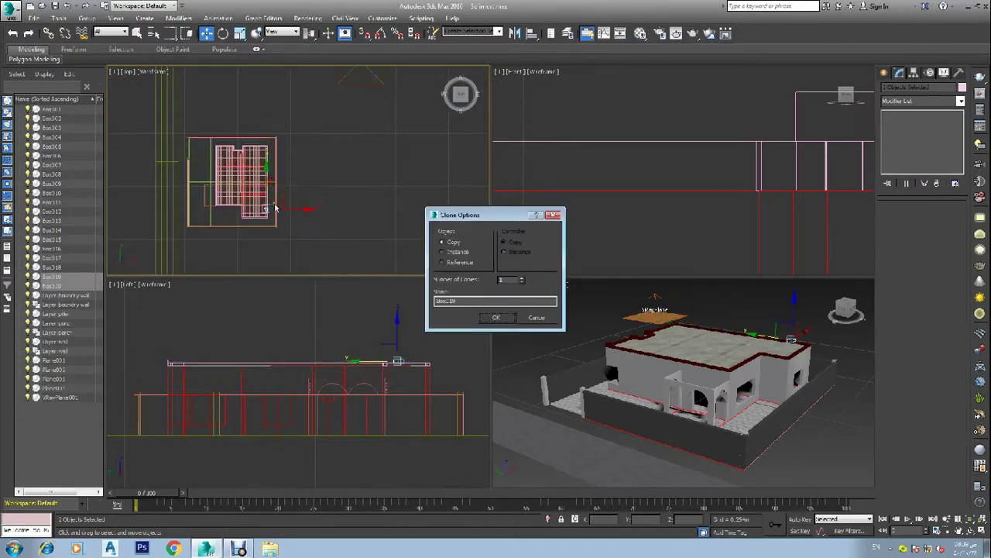
left_click(496, 317)
Step: Mirror the copied pair of corner boxes about the Y axis with No Clone
scroll(271, 238, "up", 6)
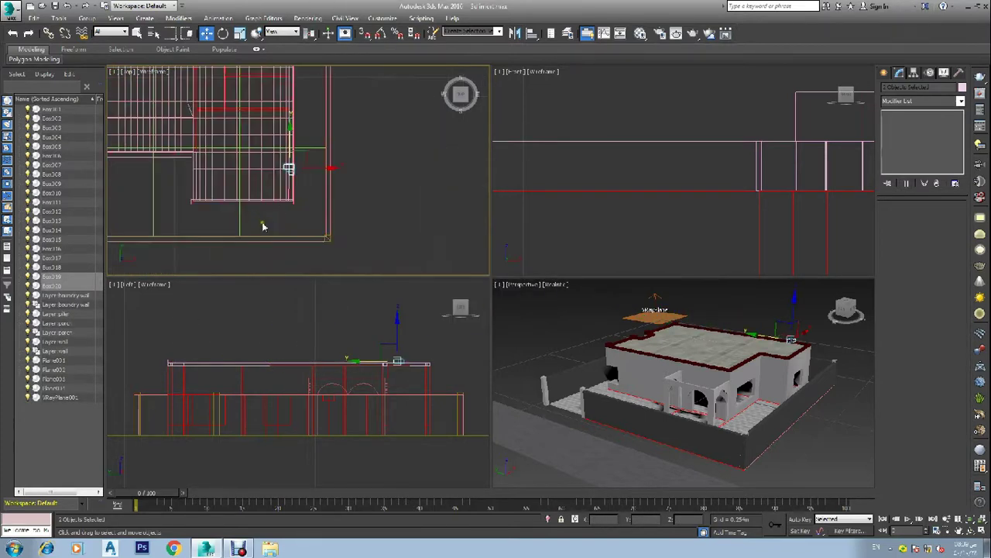
left_click(515, 33)
left_click(474, 231)
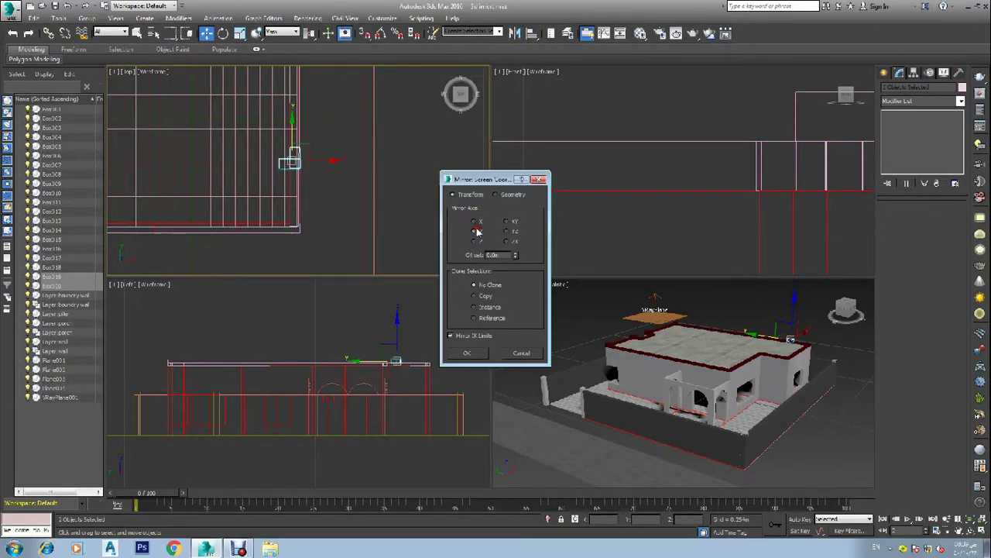
left_click(469, 353)
Step: Move the mirrored pair of corner boxes along Y to the wall's end corner and align it with the roof-edge border
scroll(291, 143, "up", 2)
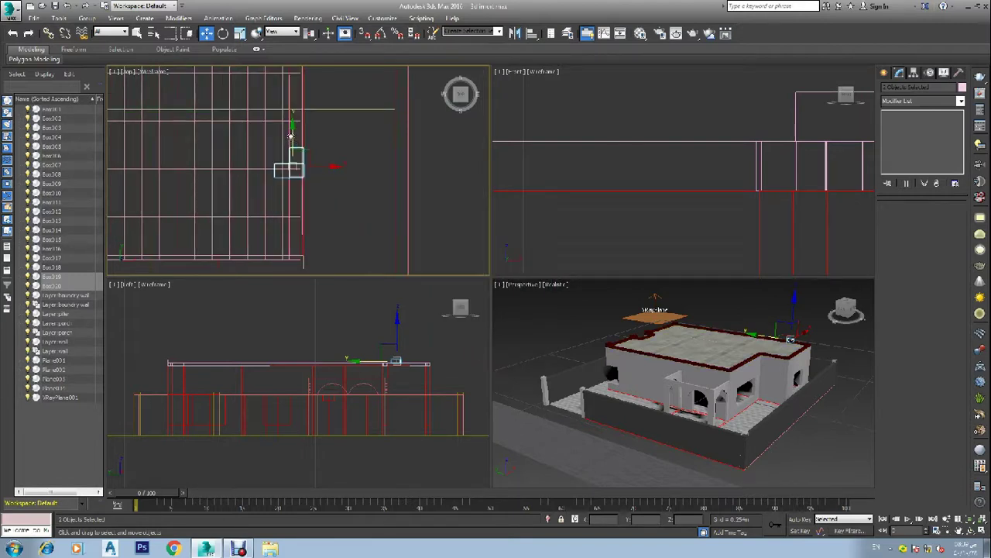
left_click_drag(291, 135, 307, 235)
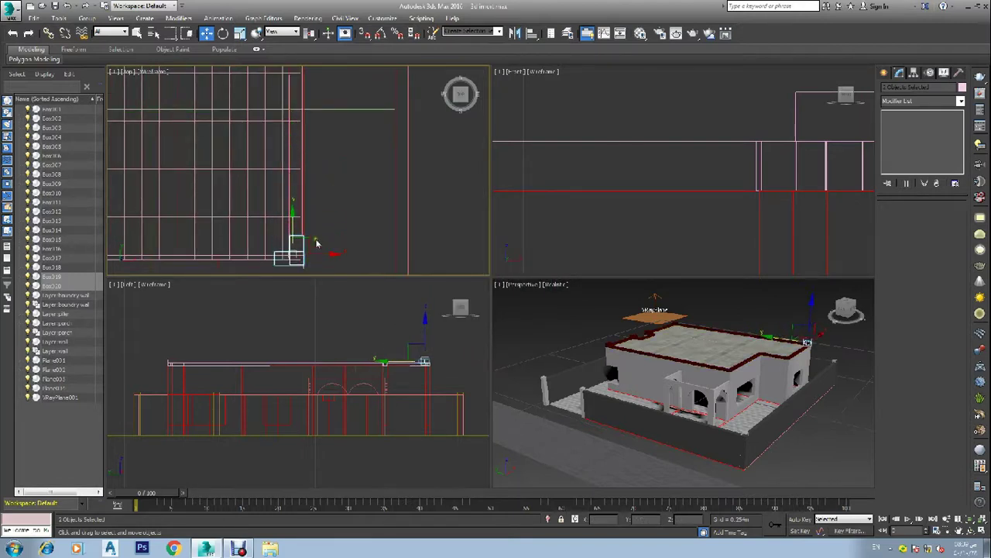
middle_click_drag(316, 244, 342, 166)
scroll(331, 188, "up", 4)
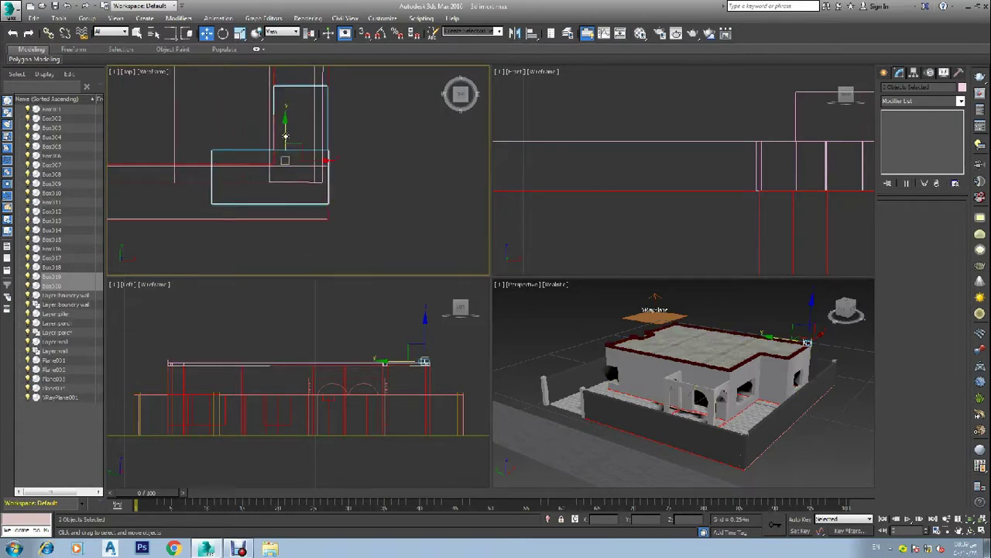
left_click_drag(285, 137, 289, 151)
scroll(321, 189, "down", 5)
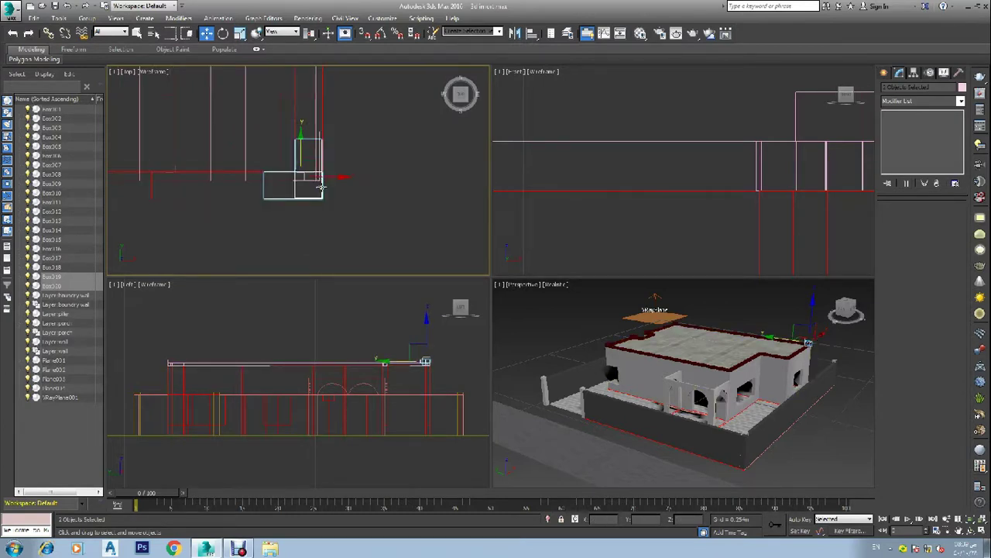
Step: Copy the pair of corner boxes along X to the other end of the projecting wing's end wall as independent copies
scroll(321, 192, "down", 2)
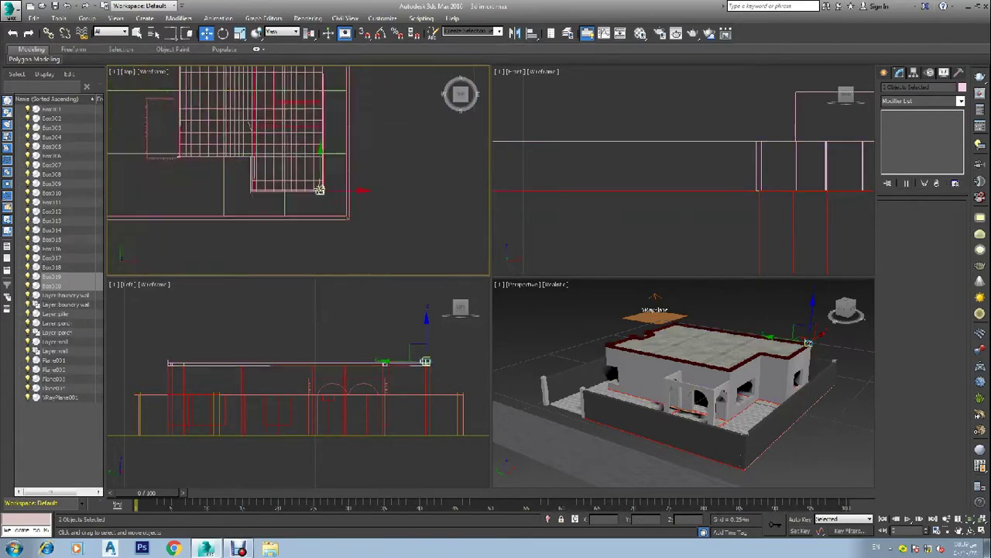
scroll(320, 190, "up", 1)
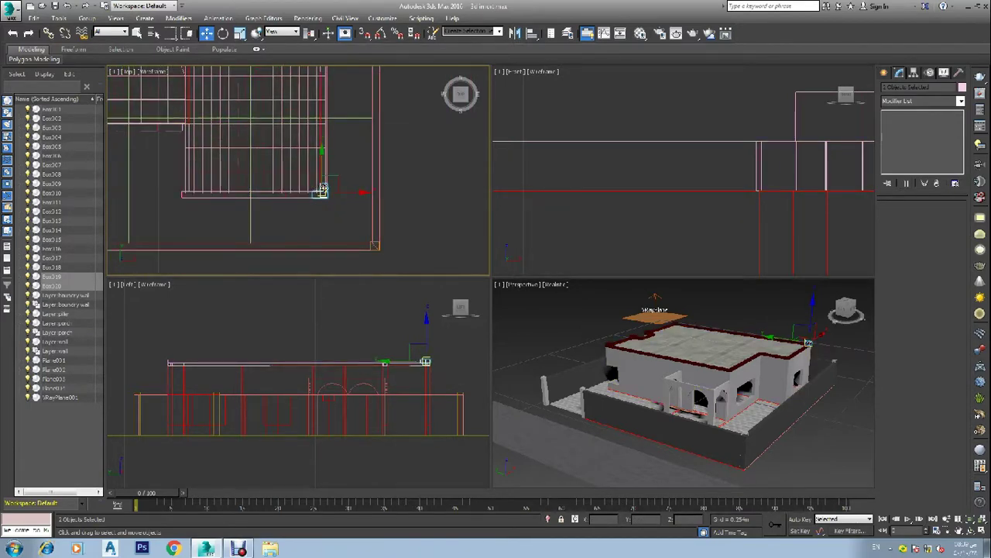
scroll(320, 191, "up", 1)
mouse_move(348, 194)
left_mouse_down()
mouse_move(174, 185)
mouse_move(179, 194)
left_mouse_up()
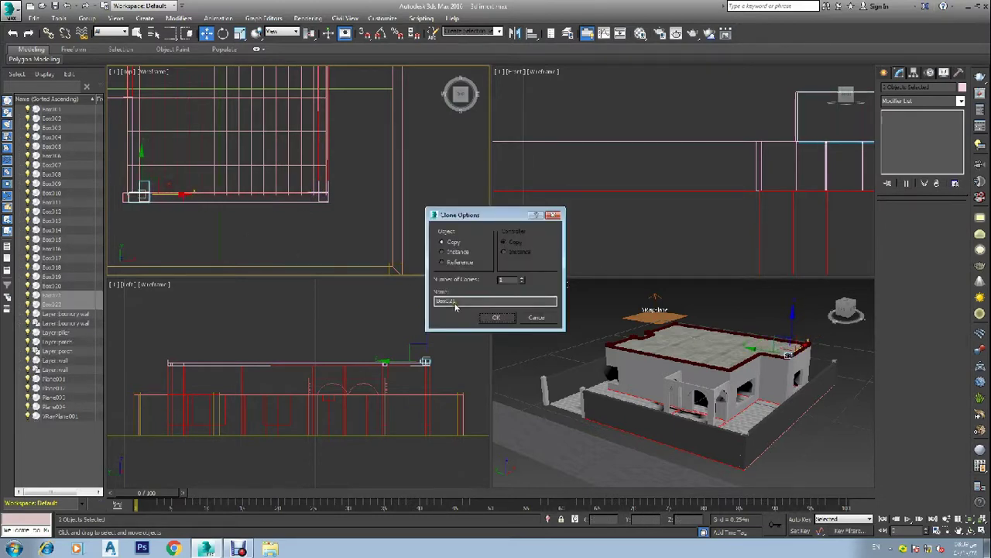
left_click(496, 318)
Step: Mirror the copied pair about the X axis with No Clone and shift it along X until flush with the wing's corner
left_click(515, 34)
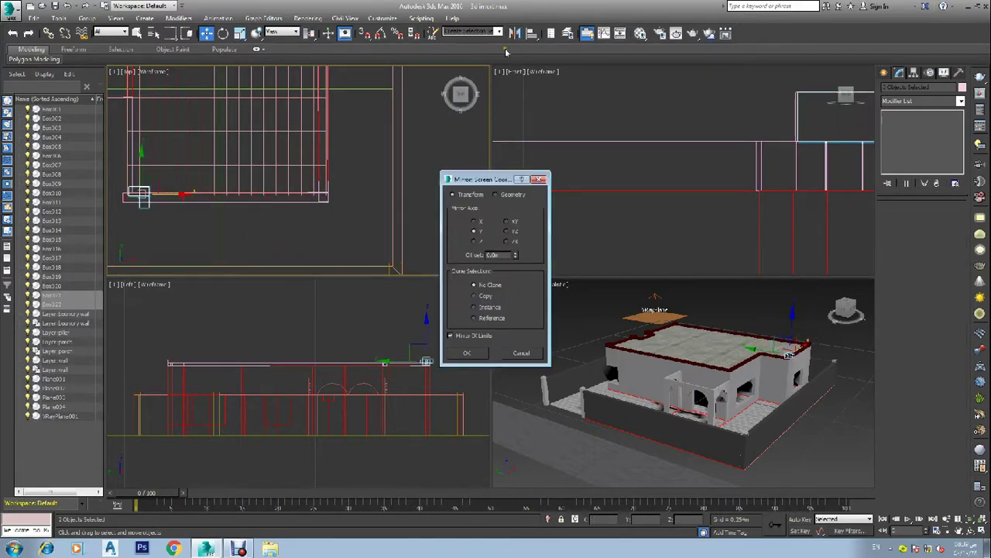
left_click(476, 222)
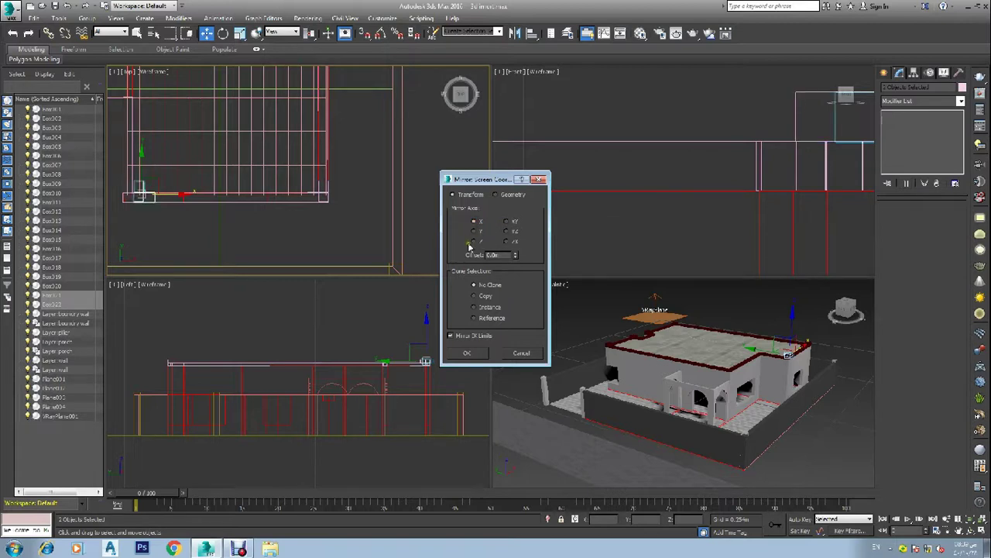
left_click(468, 354)
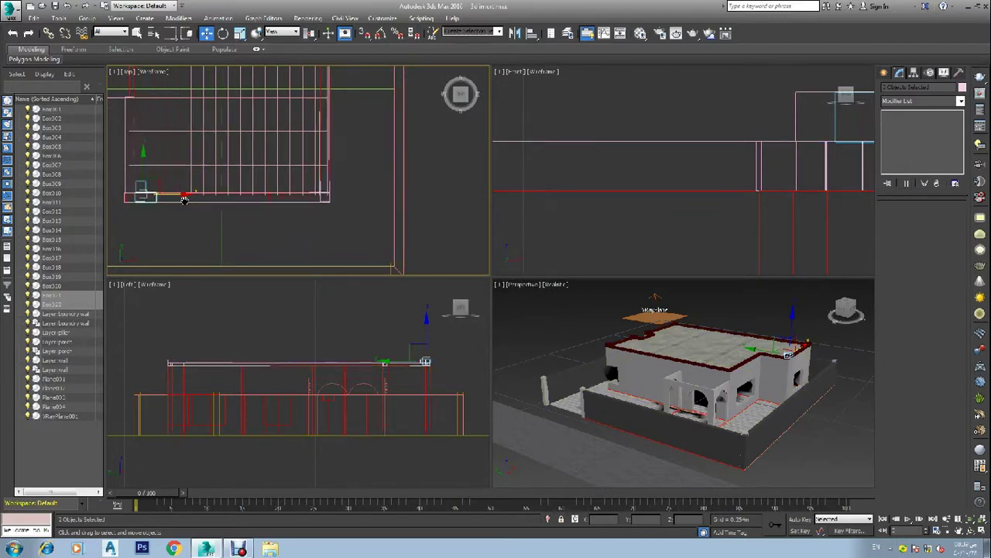
scroll(139, 190, "up", 4)
middle_click_drag(247, 206, 401, 207)
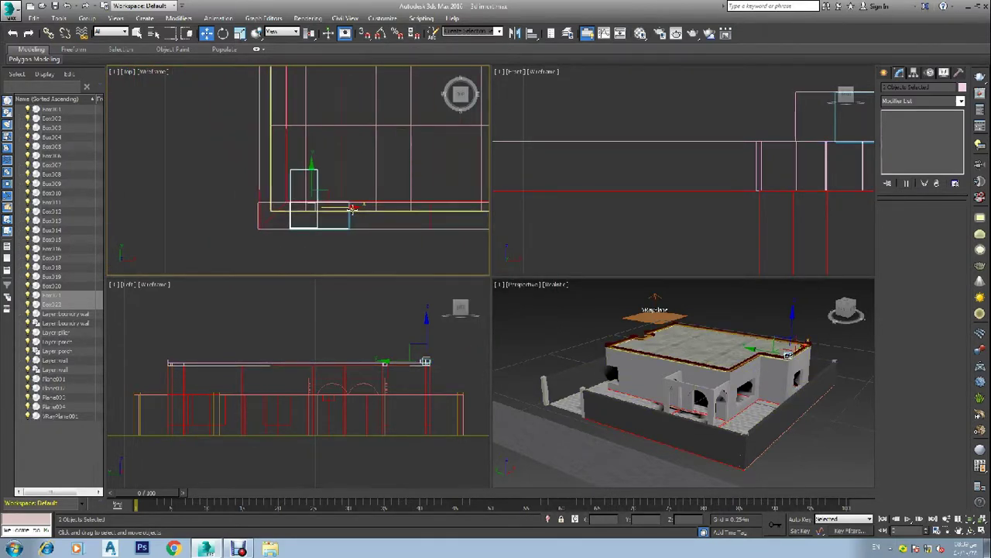
left_click_drag(329, 207, 301, 198)
Step: Copy the wing's corner pair along Y to the inner corner where the wing meets the main house wall, as independent copies
scroll(302, 198, "down", 4)
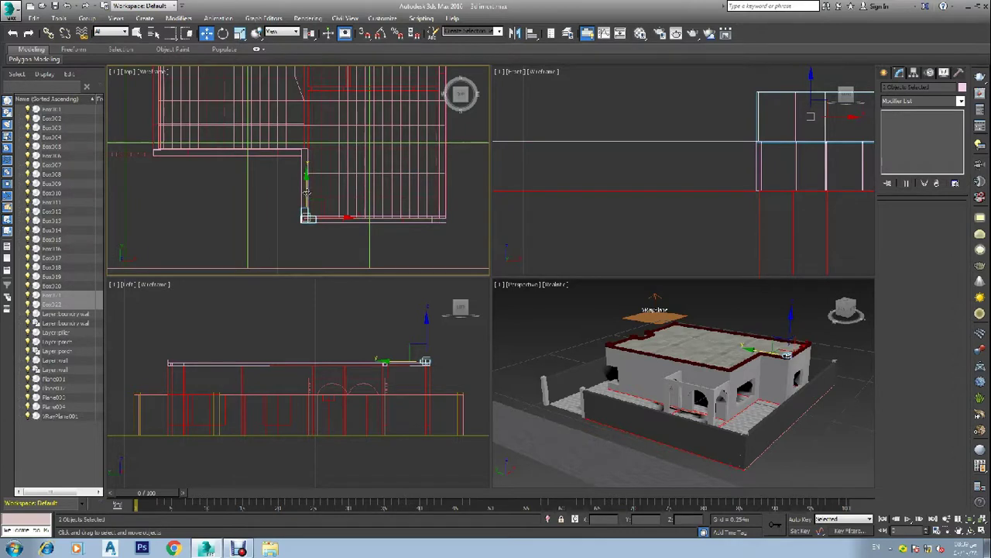
left_click_drag(308, 193, 313, 126)
left_click(499, 317)
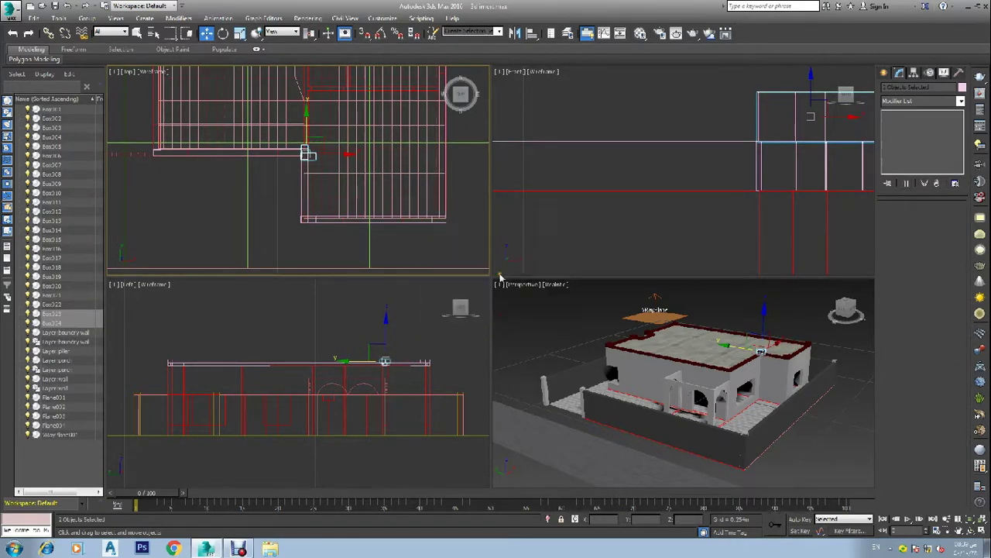
Step: Mirror the inner-corner pair about XY with No Clone and shift it along X to line up with the border edges
left_click(514, 33)
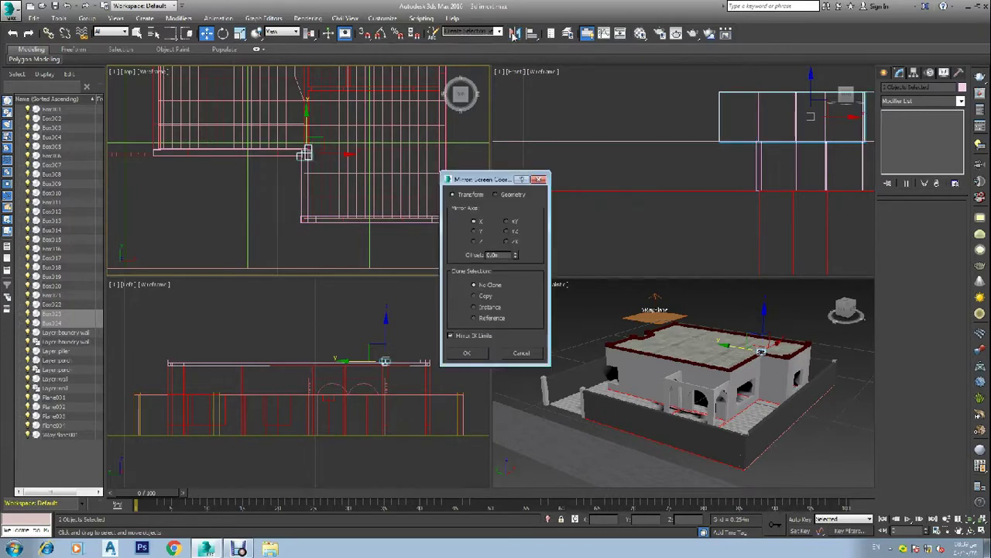
left_click(475, 241)
left_click(475, 231)
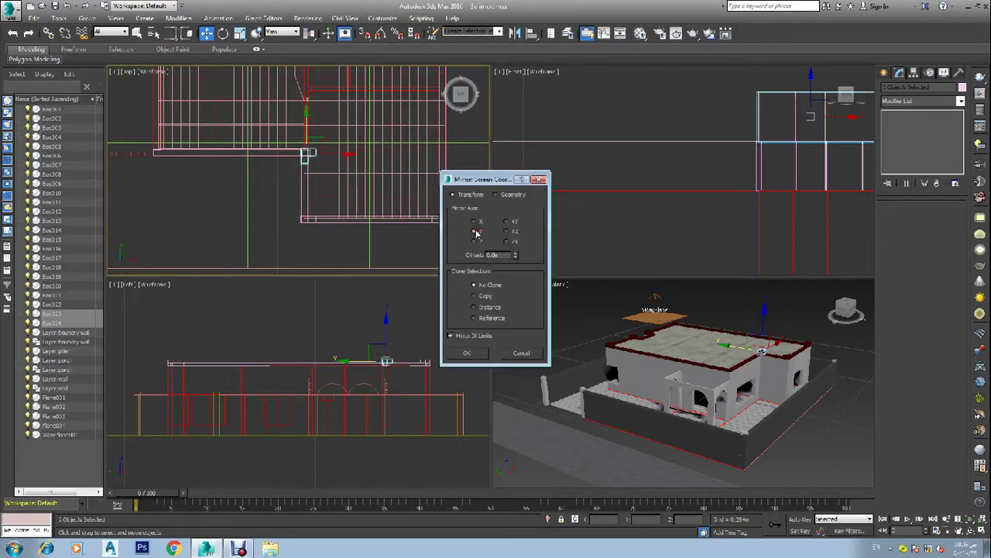
left_click(475, 223)
left_click(511, 222)
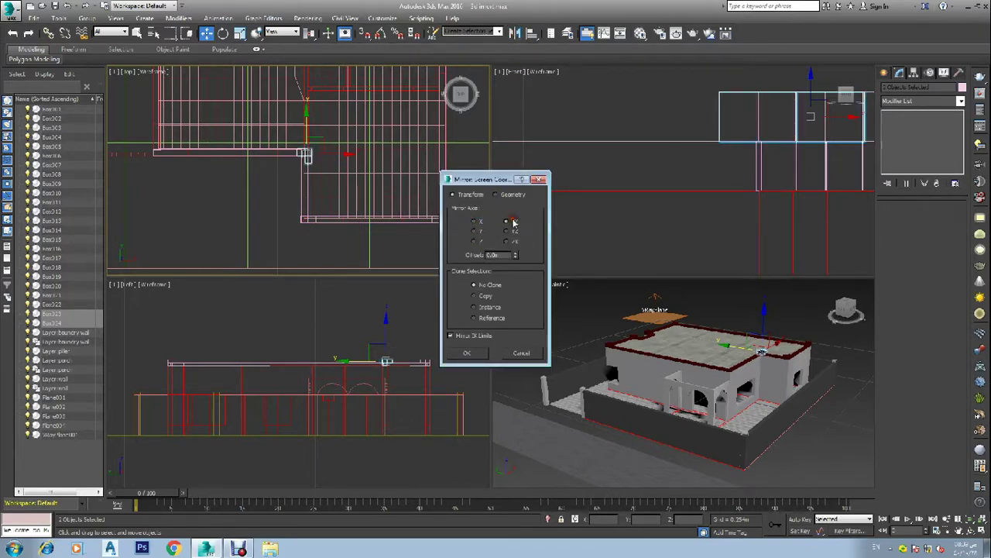
left_click(467, 353)
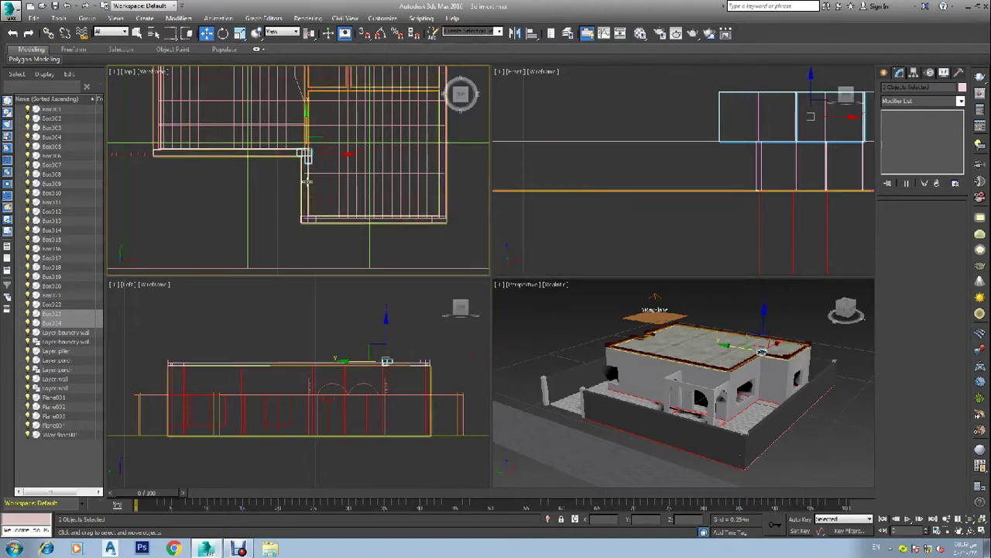
scroll(310, 153, "up", 4)
scroll(313, 153, "up", 2)
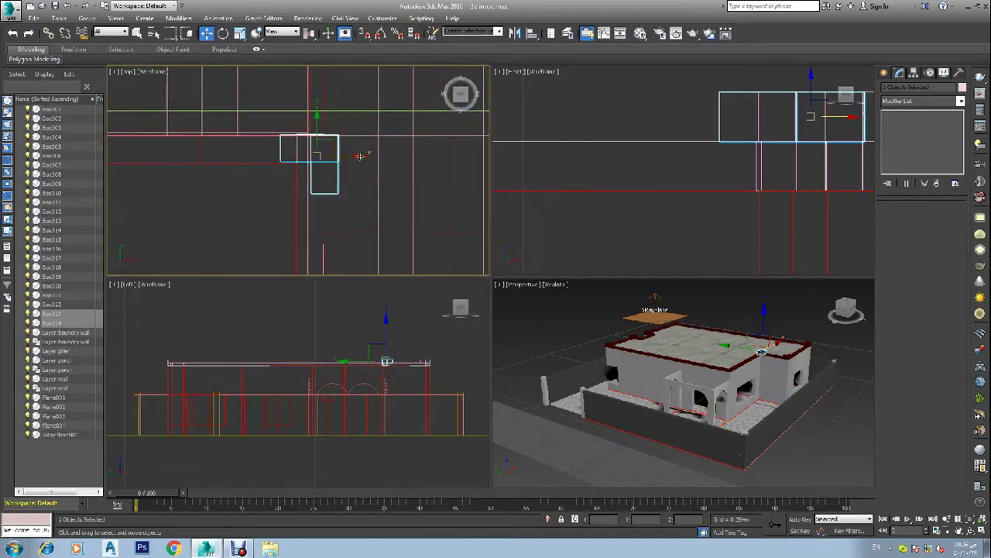
left_click_drag(357, 154, 342, 158)
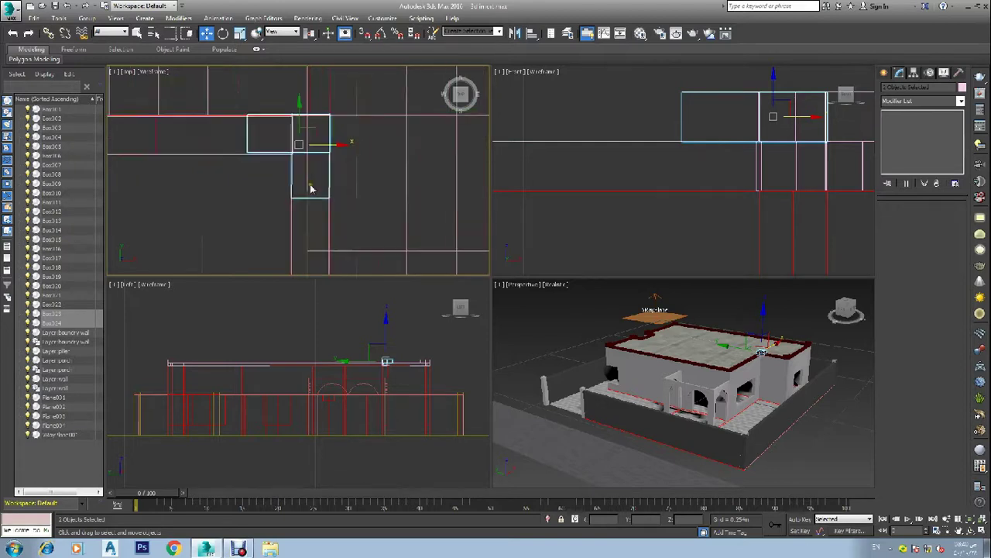
Step: Select both short boxes at the wing's outer corner beside the inner corner and copy them along negative X as independent copies
scroll(308, 185, "down", 4)
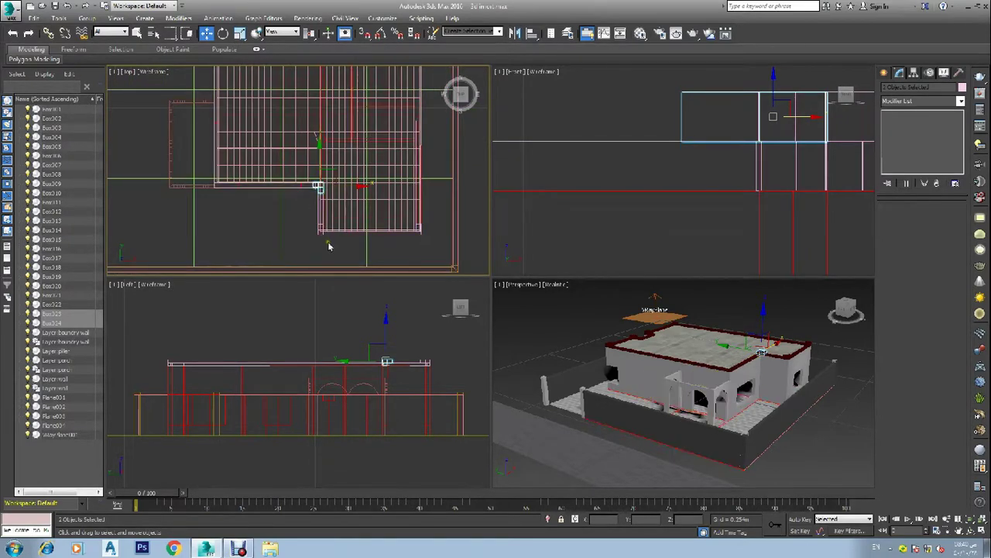
scroll(327, 244, "up", 4)
left_click(329, 200)
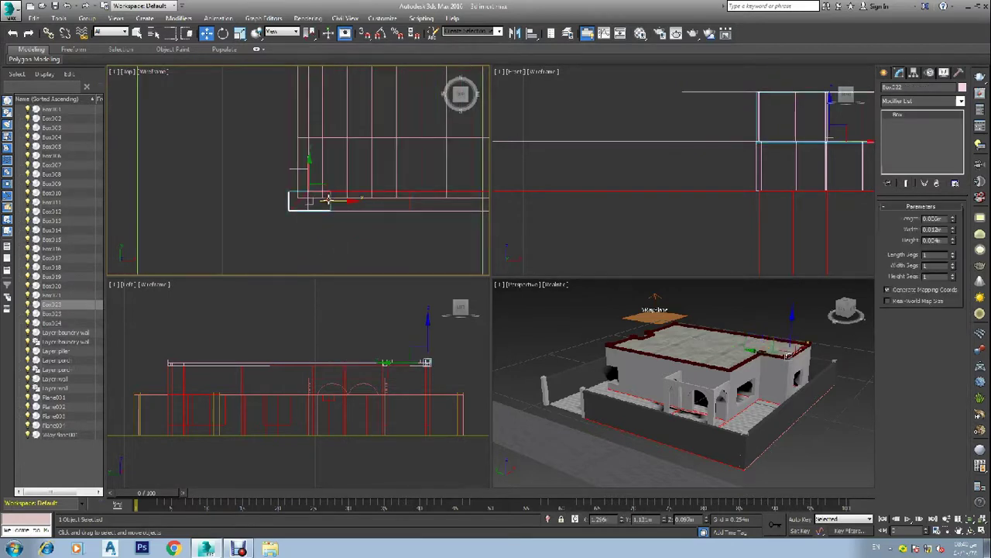
left_click(299, 168, "ctrl")
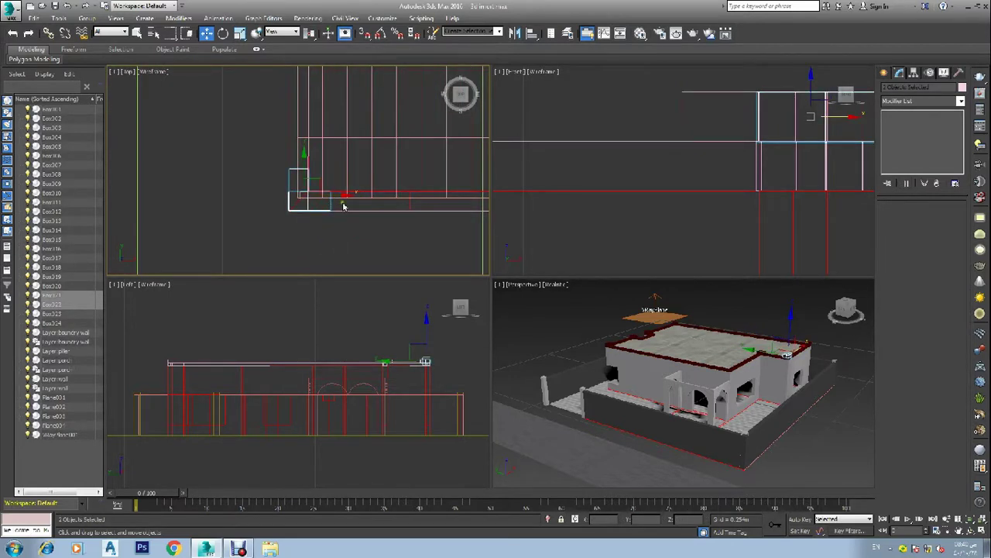
left_click_drag(339, 194, 299, 194, "shift")
left_click(486, 317)
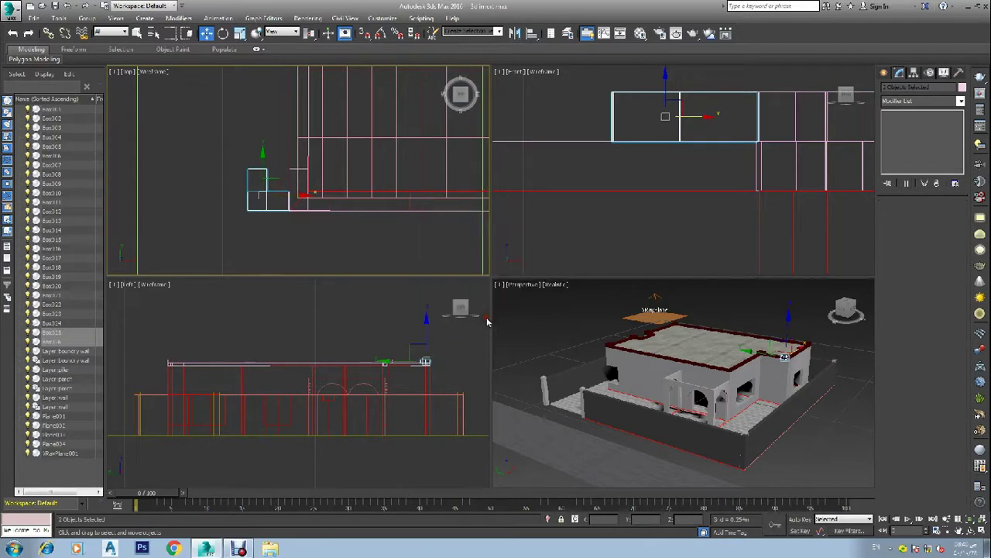
Step: Move the new pair along X and Y onto the main house corner next to the porch, align it with the border, and deselect it
scroll(253, 204, "down", 5)
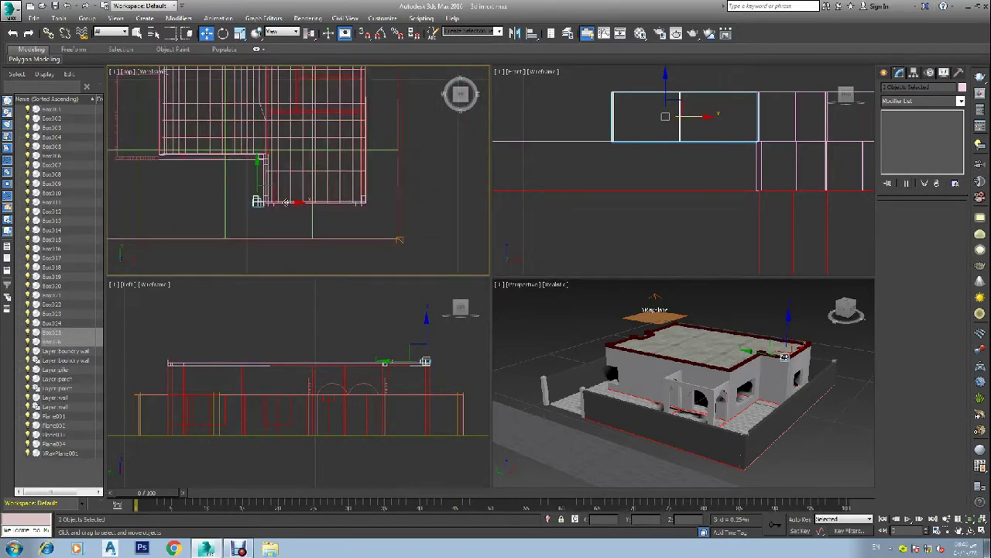
left_click_drag(281, 202, 187, 187)
scroll(155, 190, "up", 2)
scroll(161, 151, "up", 3)
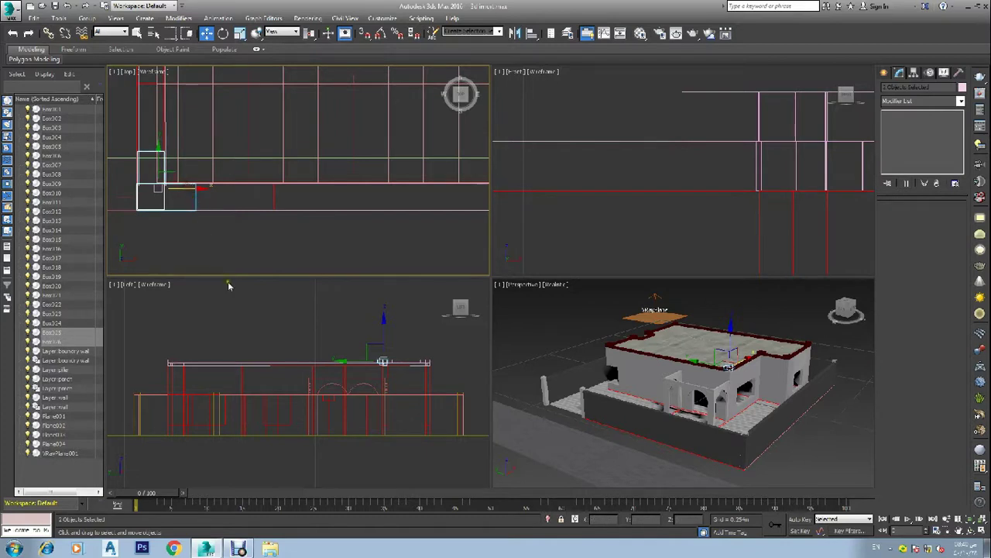
left_click(322, 257)
Step: Copy one short box of the porch-side corner pair along Y to the middle of the long side wall as an independent copy
scroll(323, 256, "down", 4)
scroll(255, 215, "down", 3)
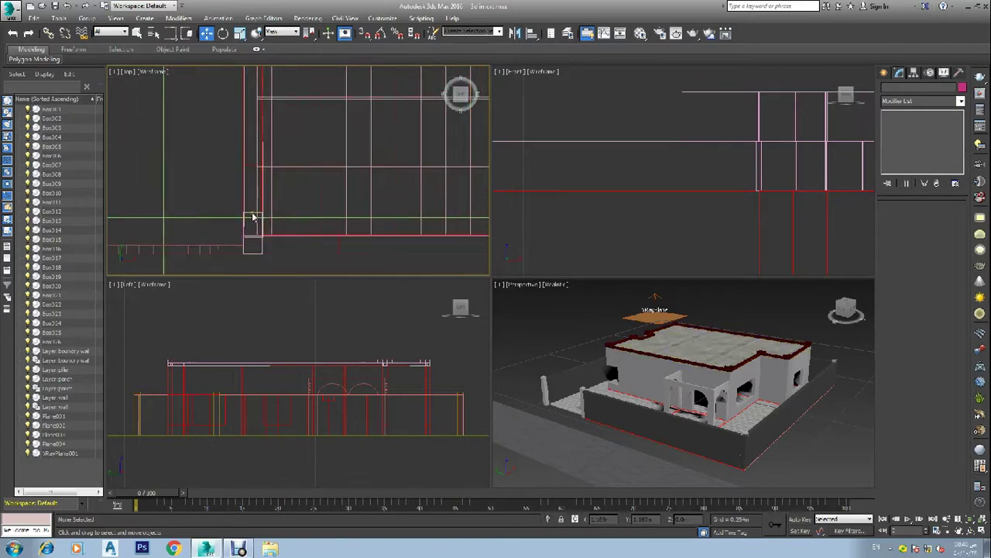
left_click(252, 219)
scroll(251, 219, "down", 4)
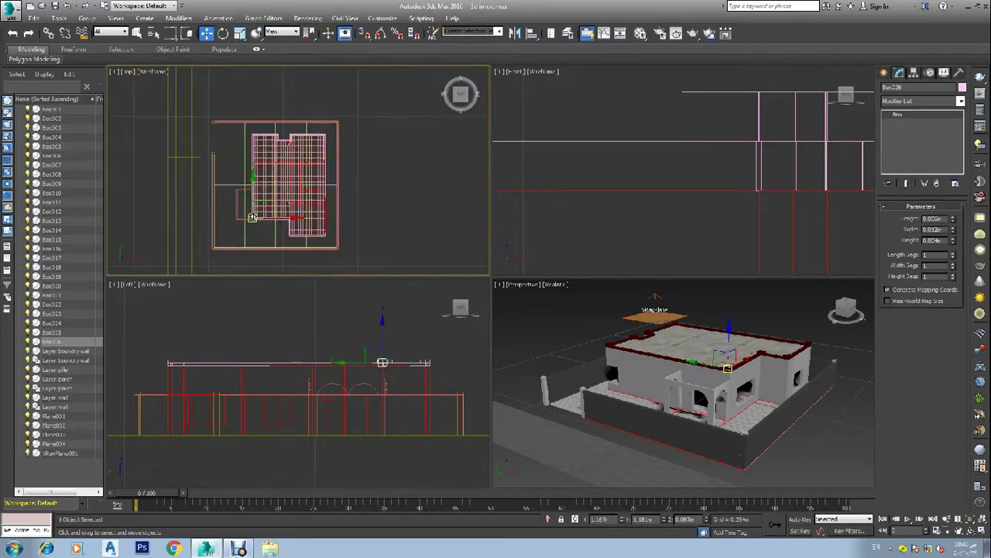
scroll(248, 217, "up", 5)
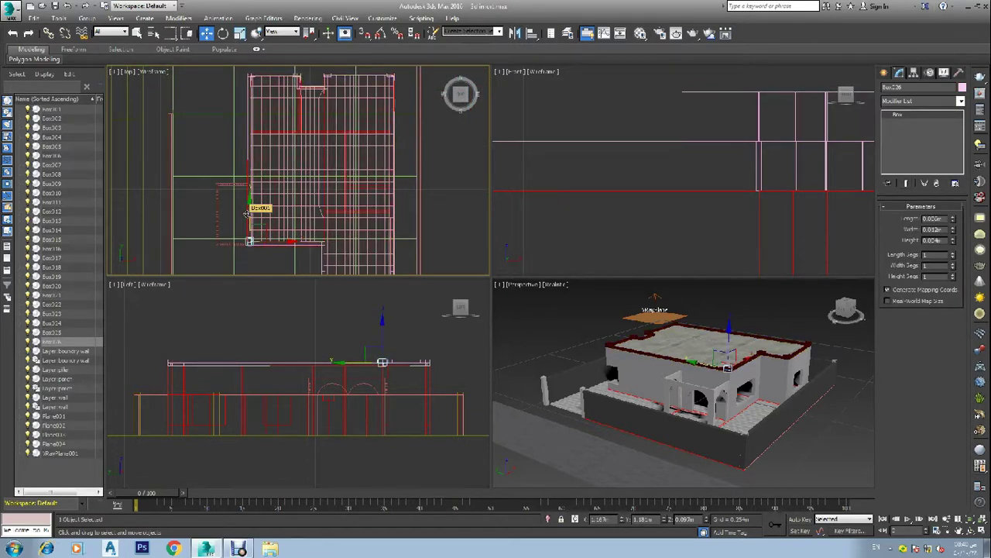
mouse_move(247, 213)
left_mouse_down()
mouse_move(256, 130)
mouse_move(260, 140)
left_mouse_up()
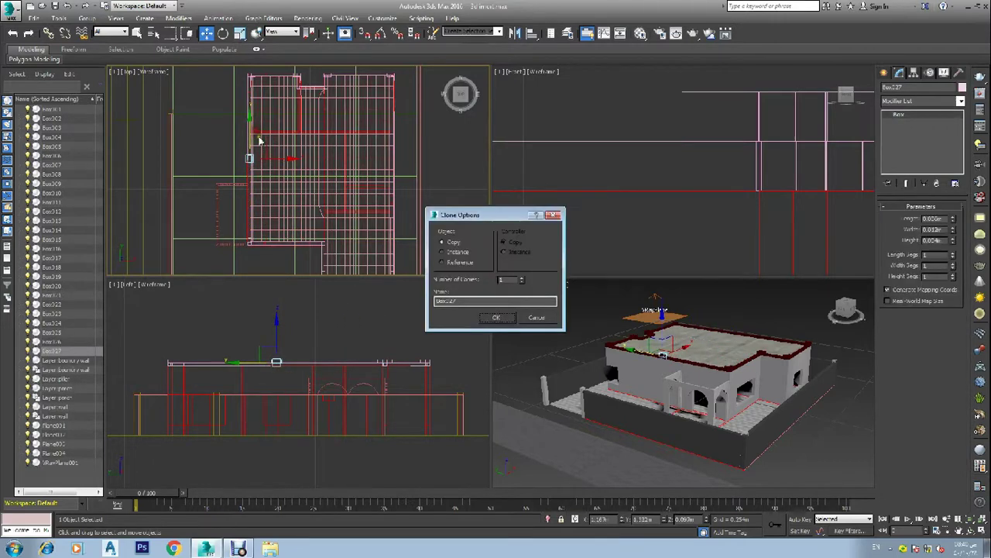
left_click(506, 317)
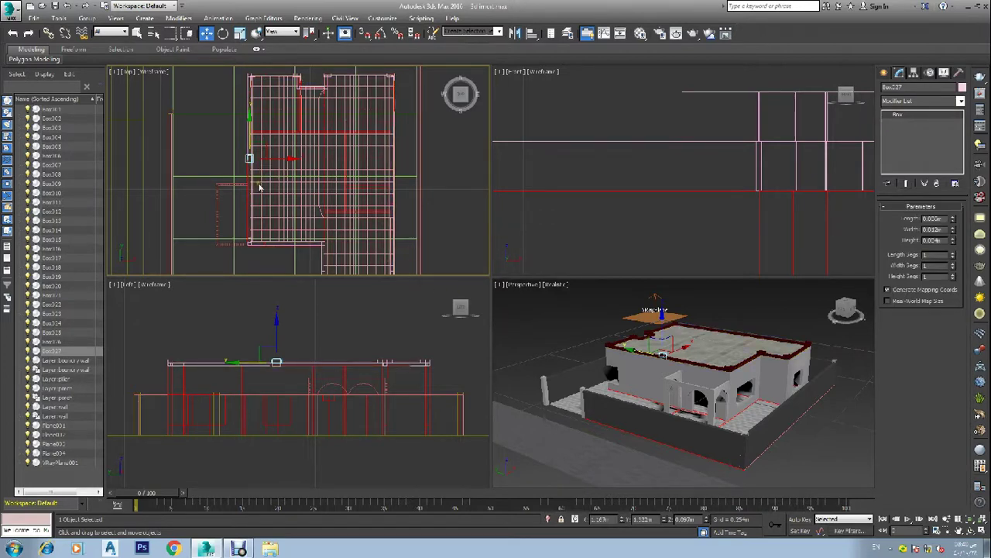
Step: Set the mid-wall box's width to 0.024 m and nudge it slightly along Y
double_click(935, 229)
left_click_drag(247, 126, 250, 123)
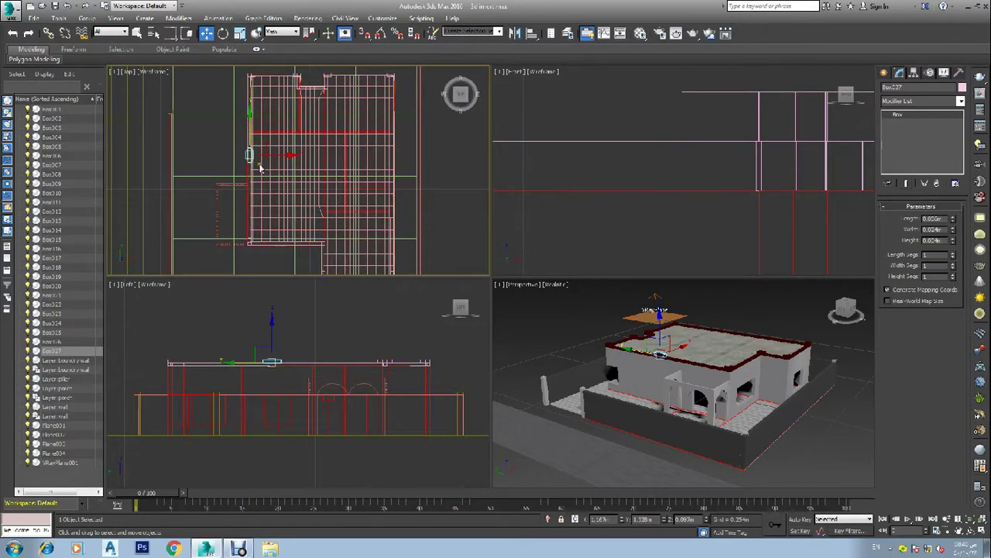
Step: Copy the mid-wall box along X to the opposite long wall as an independent copy and align it with the border there
mouse_move(278, 154)
left_mouse_down()
mouse_move(394, 153)
mouse_move(418, 171)
left_mouse_up()
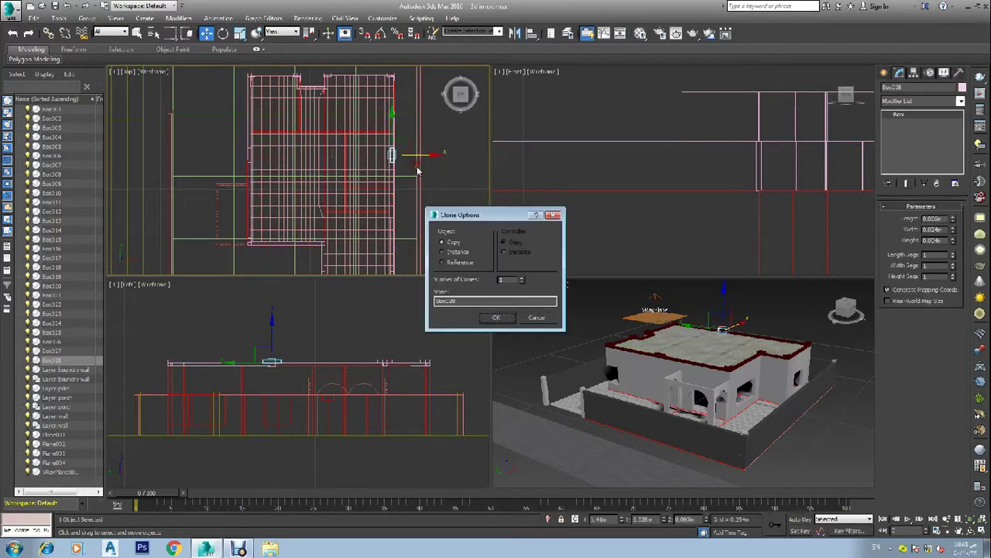
left_click(493, 317)
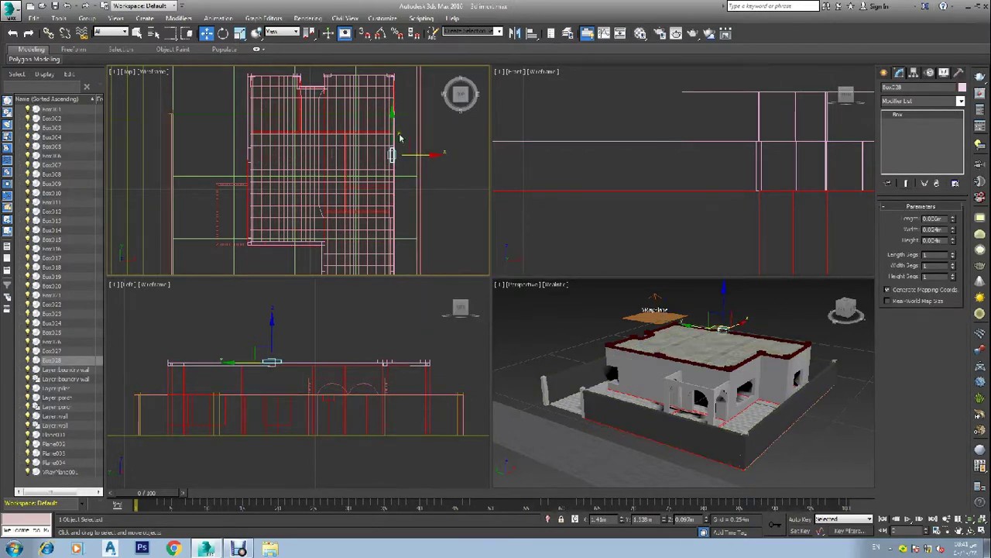
left_click_drag(392, 121, 397, 141)
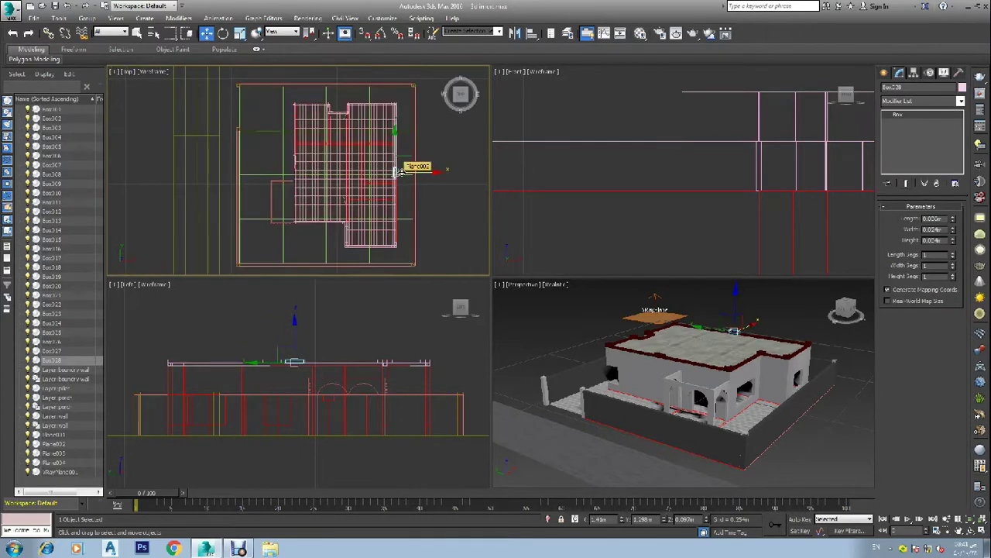
scroll(398, 166, "up", 4)
scroll(406, 203, "up", 3)
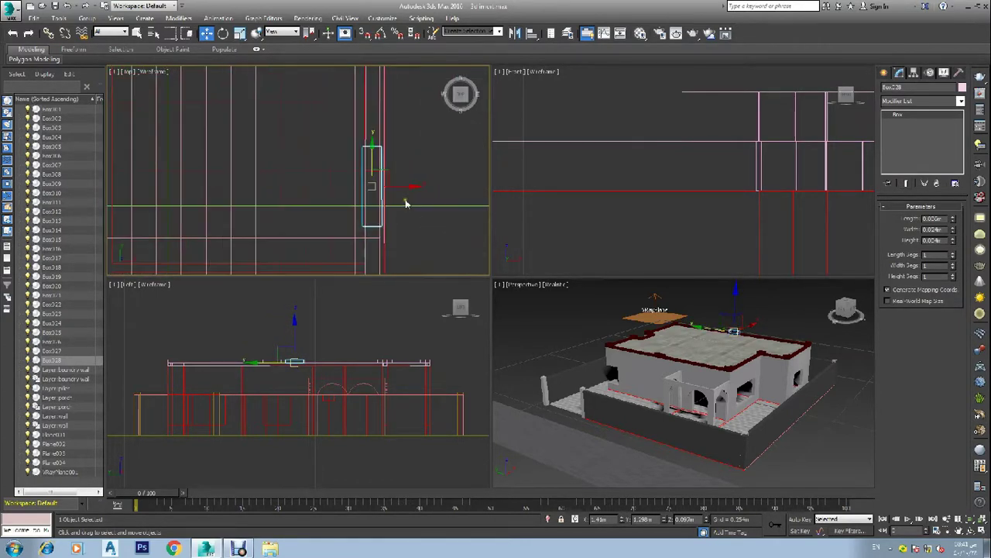
left_click_drag(393, 189, 398, 187)
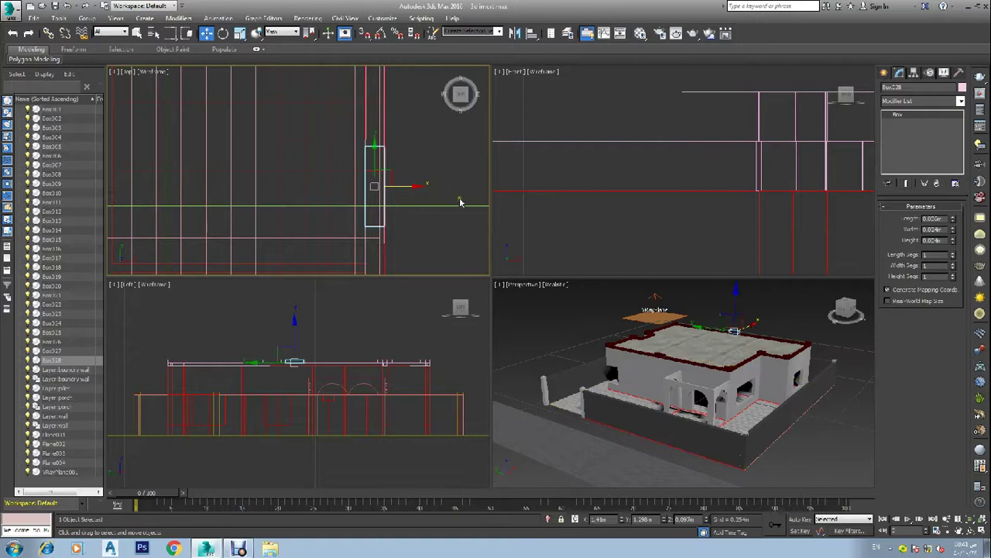
left_click(446, 179)
scroll(442, 180, "down", 2)
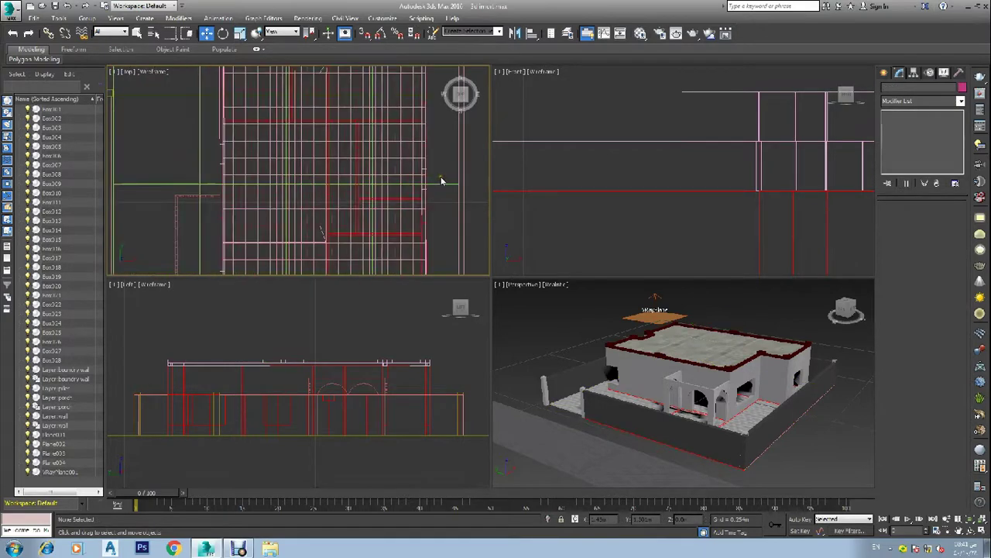
scroll(440, 180, "down", 3)
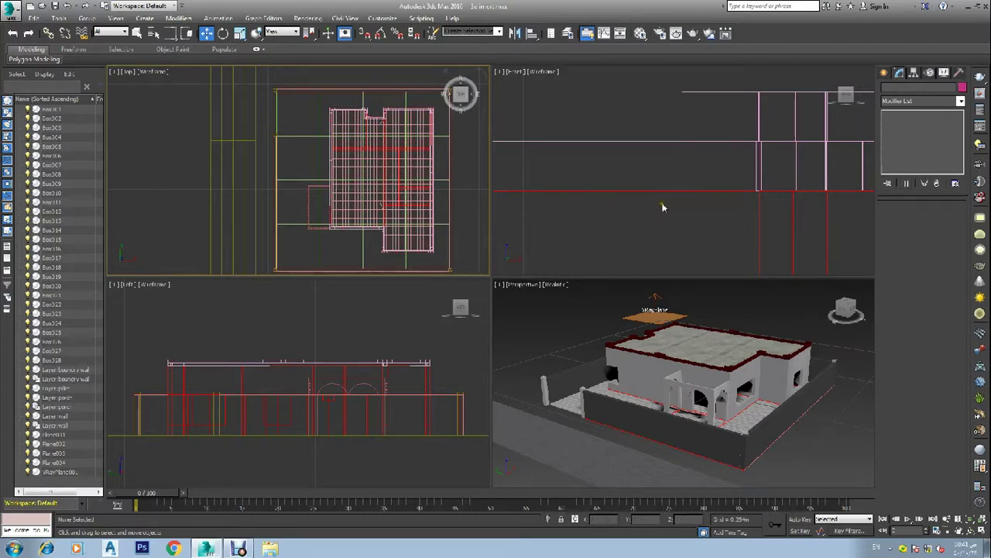
Step: Select the ten long boxes of the roof-edge border and copy them straight up onto the short raised boxes as independent copies
scroll(662, 207, "down", 5)
scroll(662, 208, "up", 4)
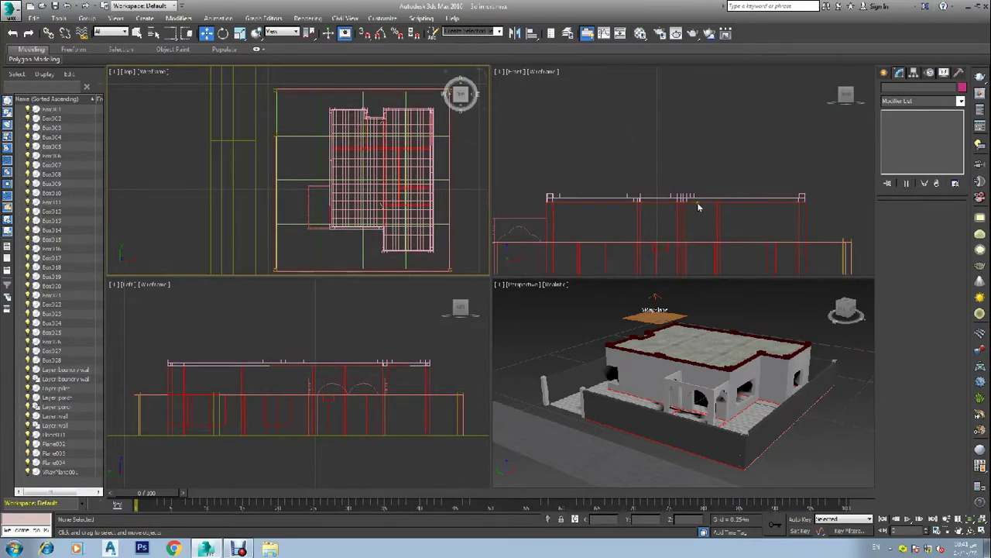
scroll(808, 204, "up", 3)
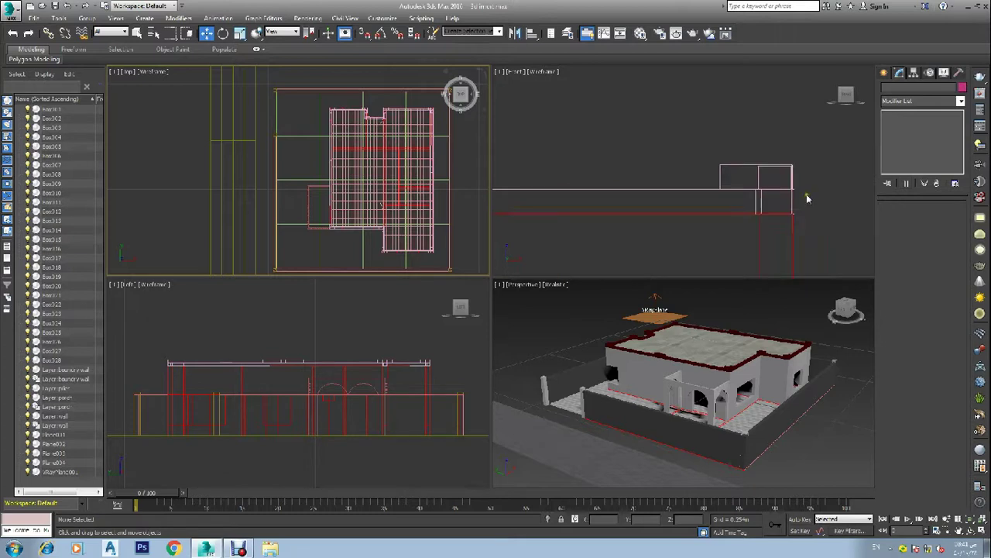
scroll(811, 199, "down", 2)
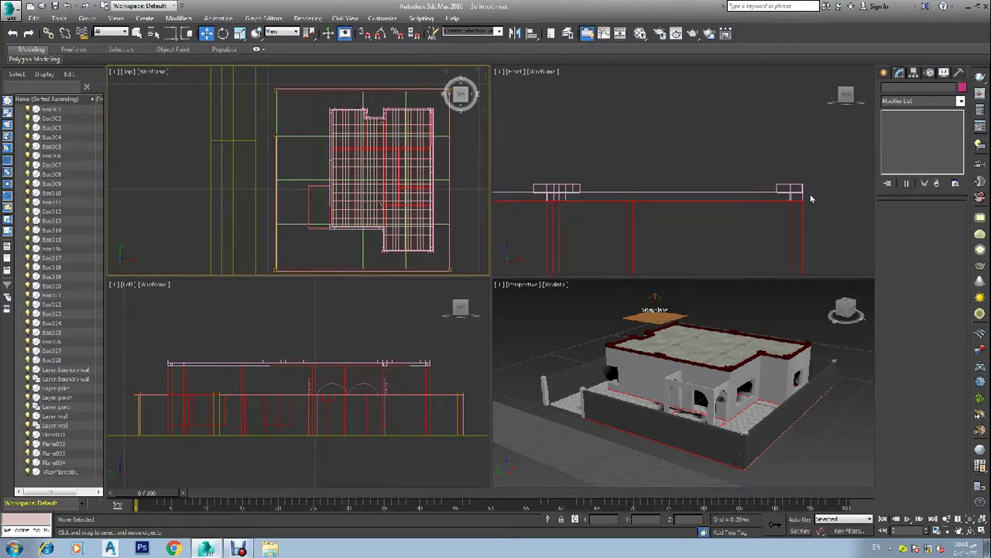
left_click(792, 199)
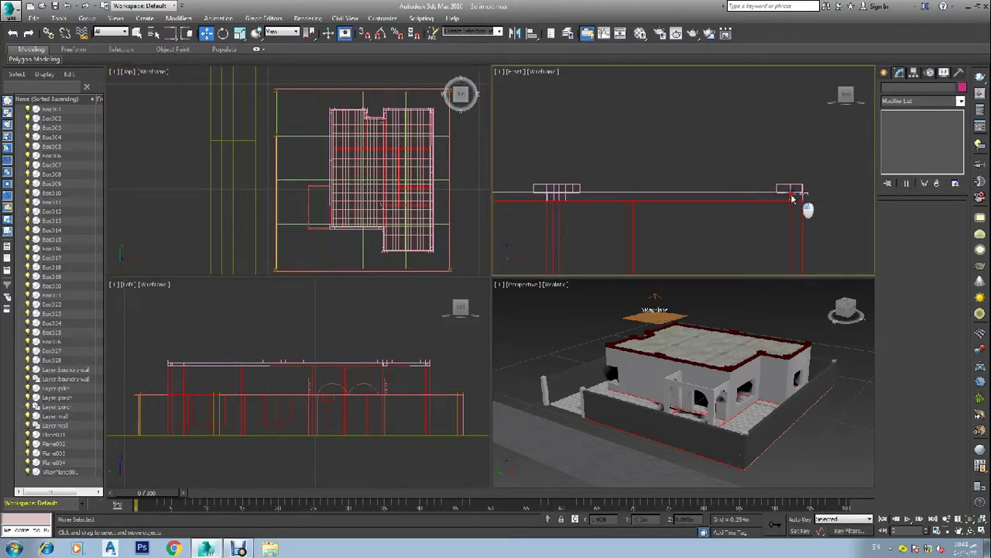
scroll(756, 210, "down", 1)
left_click(729, 198)
left_click_drag(787, 192, 508, 203)
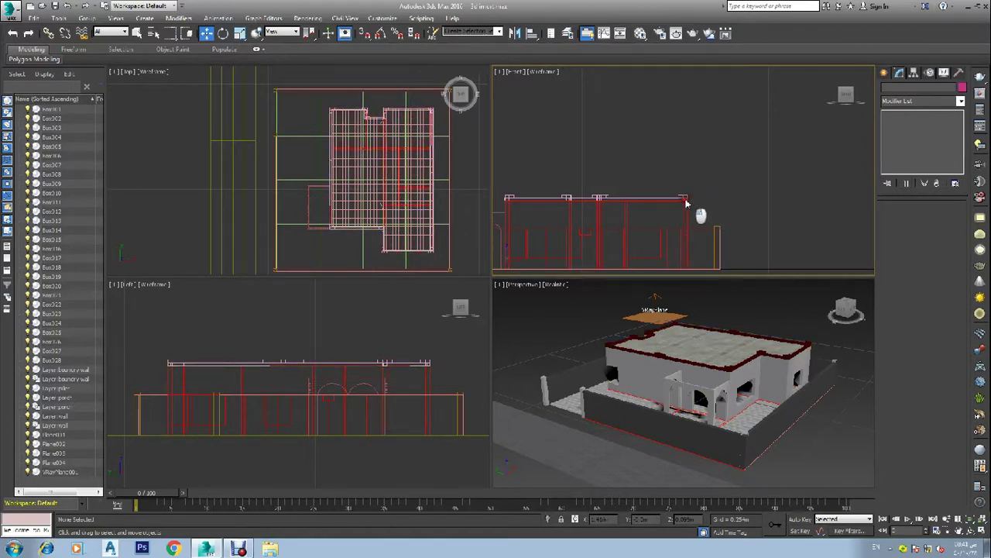
left_click_drag(601, 205, 499, 203)
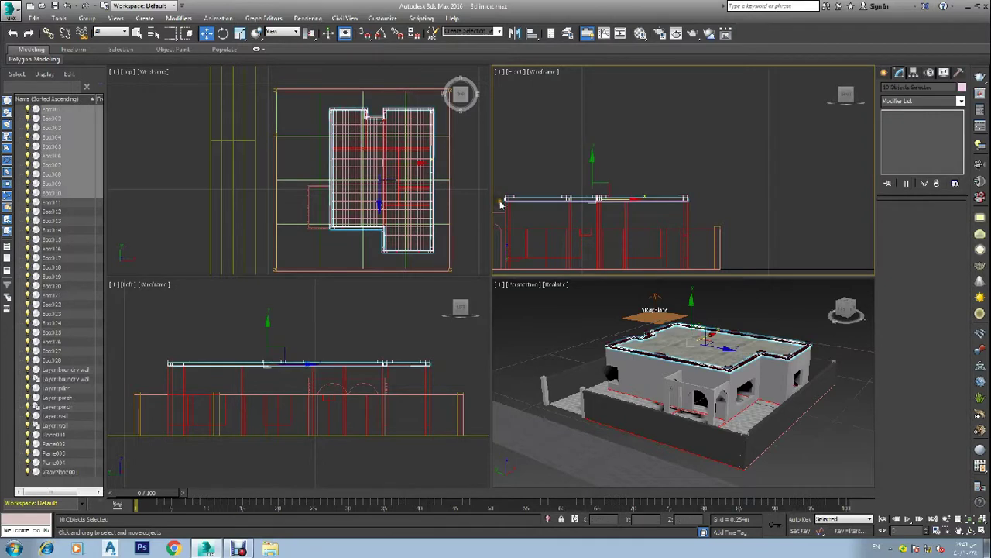
scroll(571, 203, "up", 3)
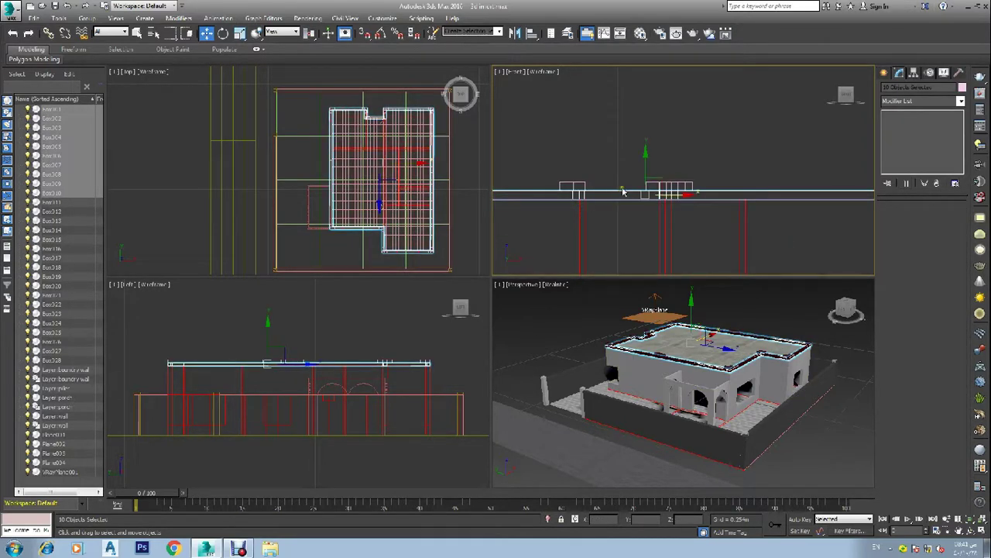
scroll(623, 190, "up", 2)
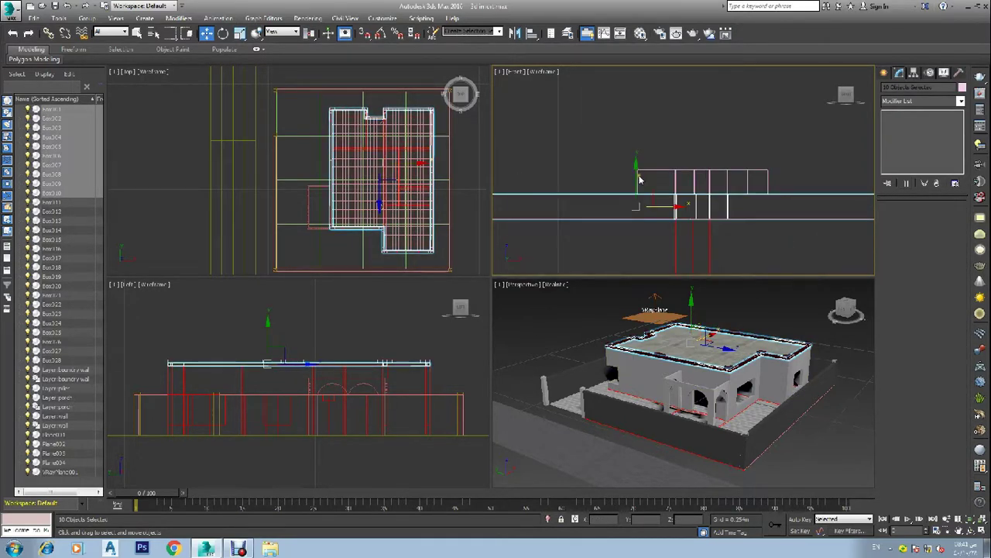
mouse_move(647, 192)
left_mouse_down()
mouse_move(640, 124)
mouse_move(654, 137)
left_mouse_up()
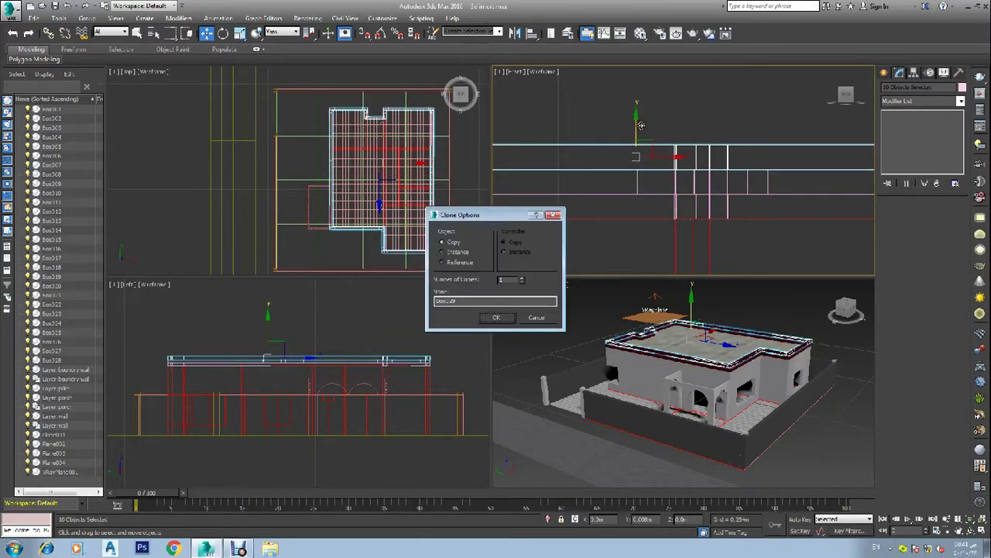
left_click(496, 319)
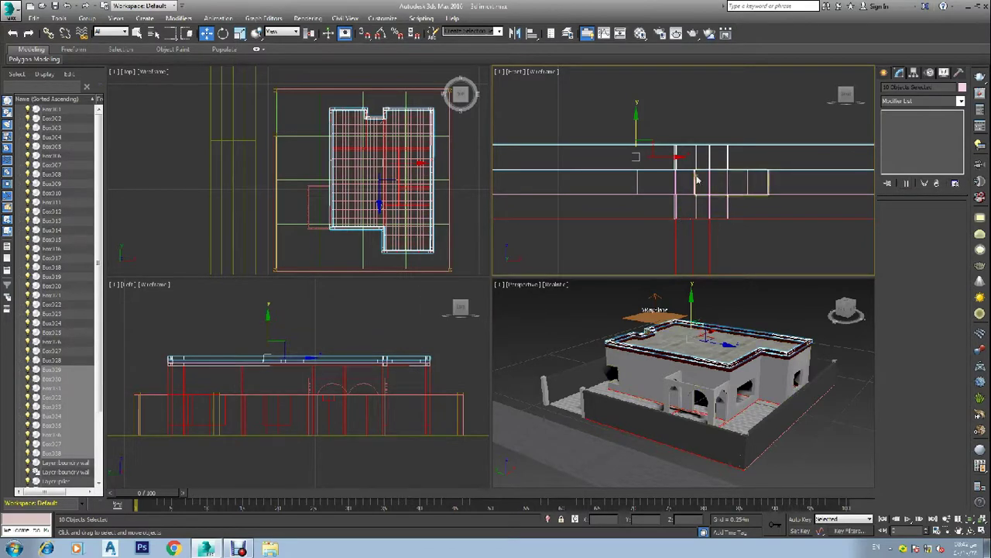
left_click(713, 124)
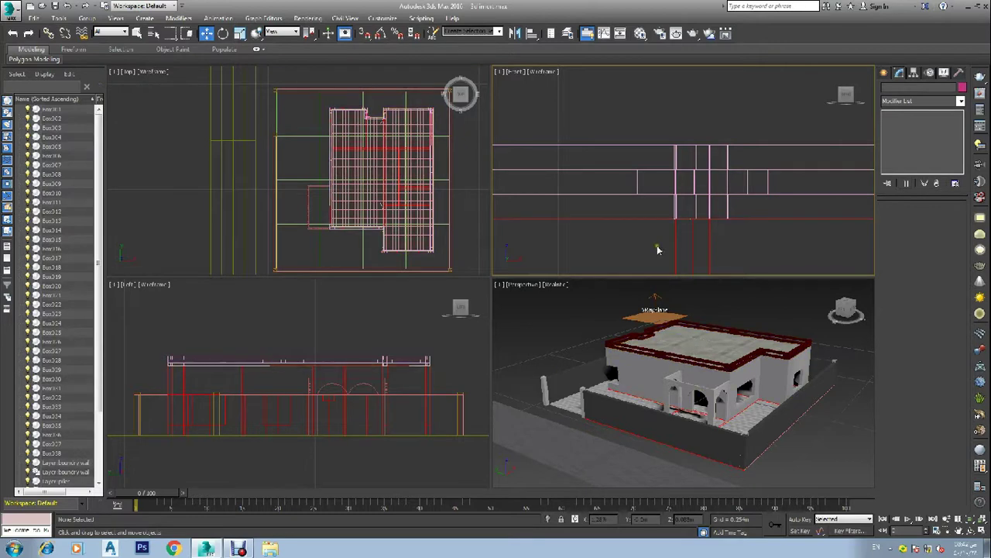
scroll(658, 246, "down", 3)
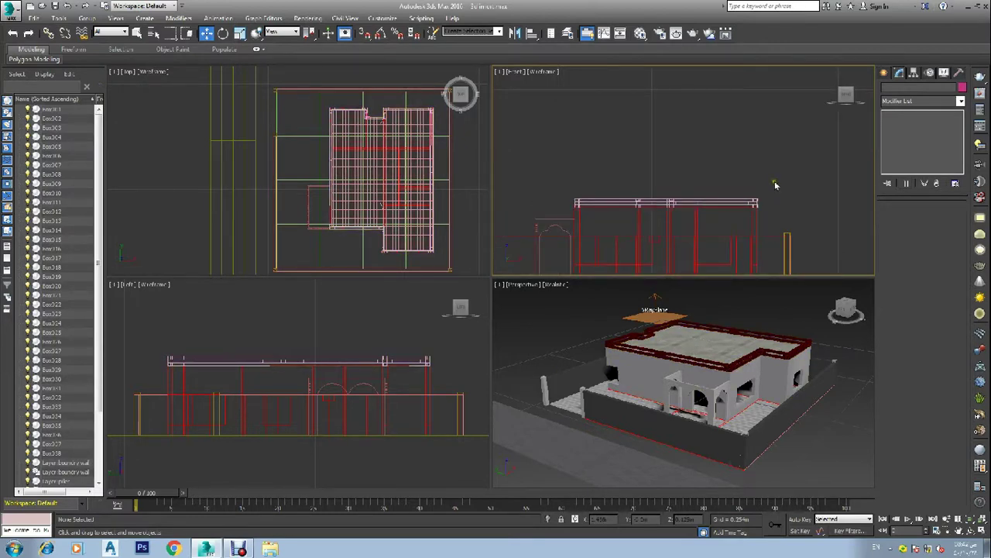
left_click_drag(780, 181, 555, 210)
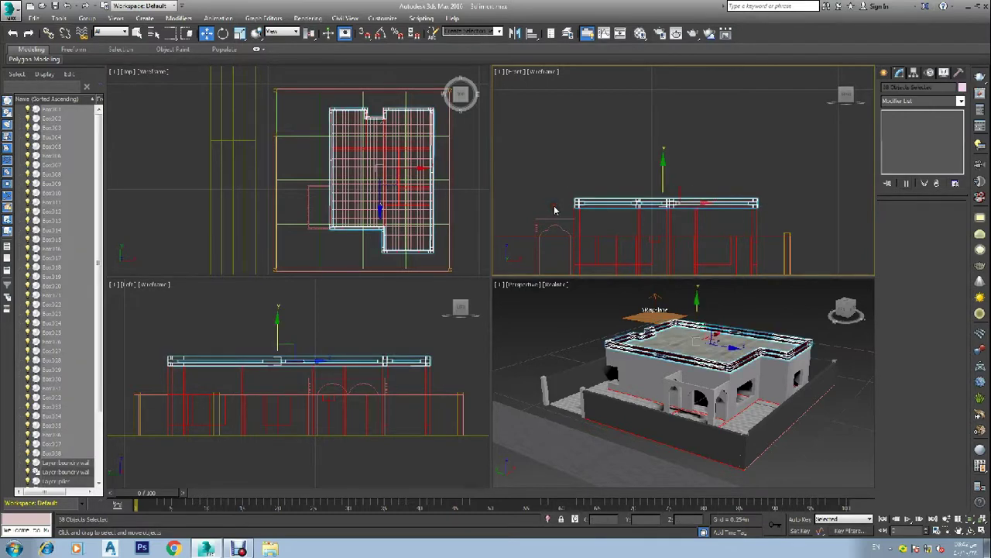
scroll(636, 203, "up", 3)
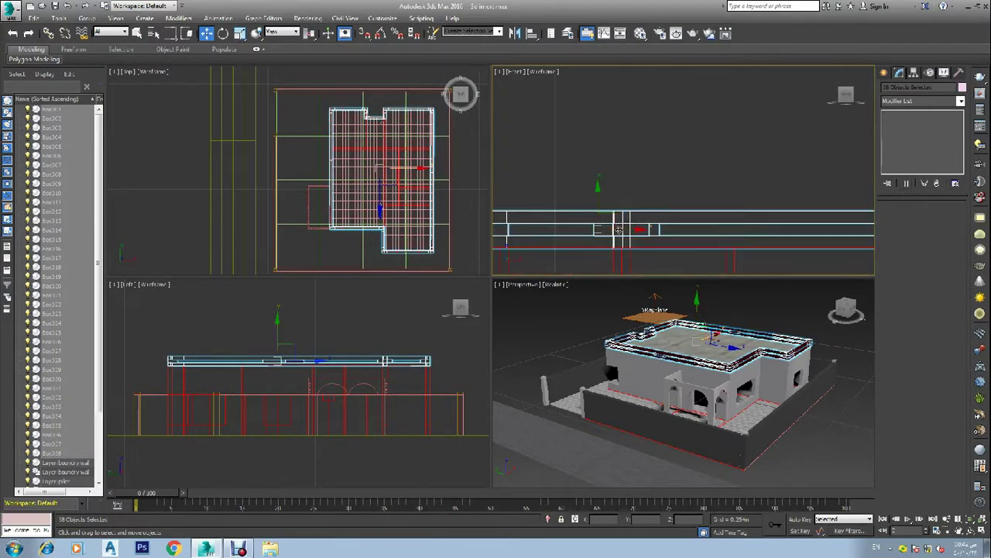
left_click(690, 161)
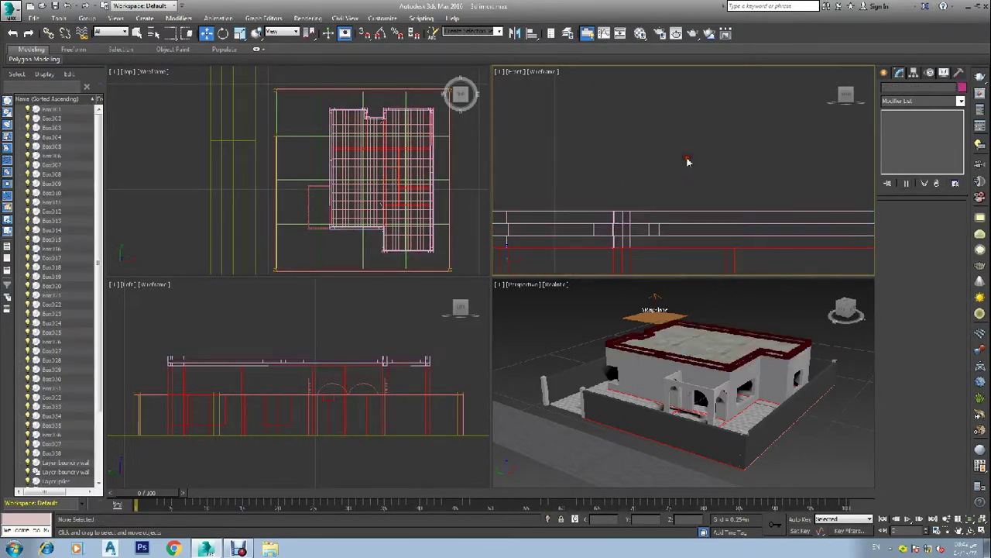
Step: Select the short raised boxes with the upper border and copy them straight up as independent copies to stack another railing tier
scroll(743, 182, "down", 3)
scroll(808, 196, "down", 2)
left_click_drag(824, 186, 617, 199)
scroll(751, 200, "up", 3)
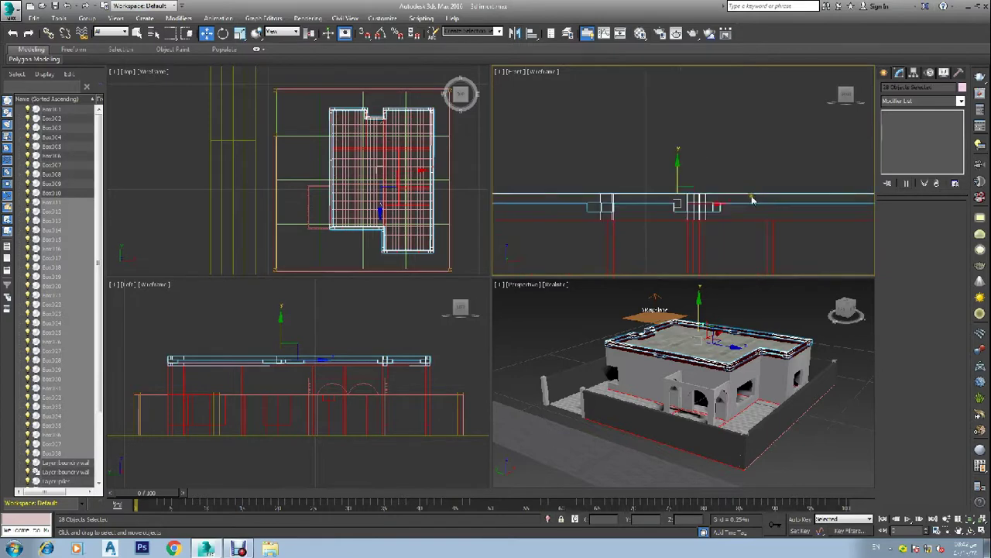
scroll(685, 203, "up", 2)
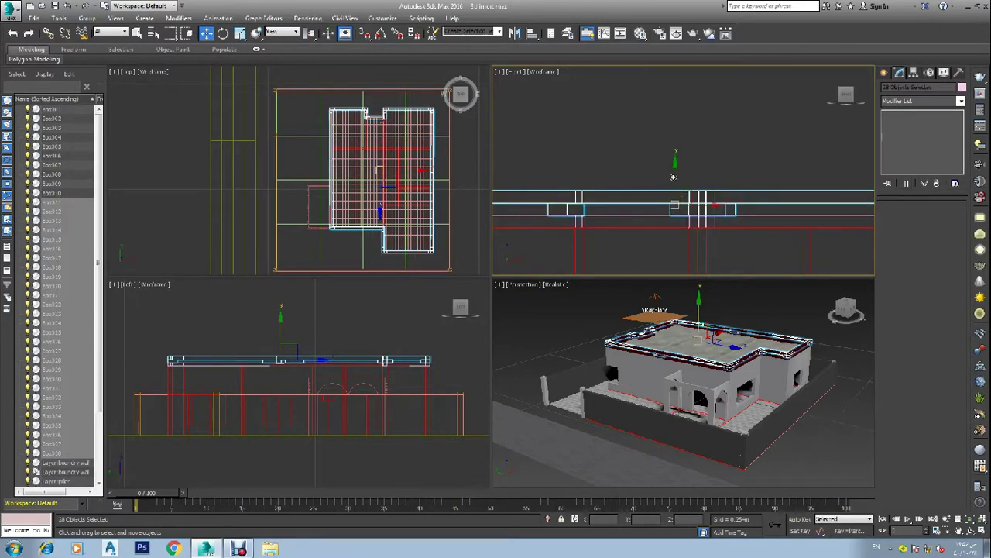
mouse_move(673, 177)
left_mouse_down("shift")
mouse_move(679, 141)
mouse_move(683, 151)
left_mouse_up("shift")
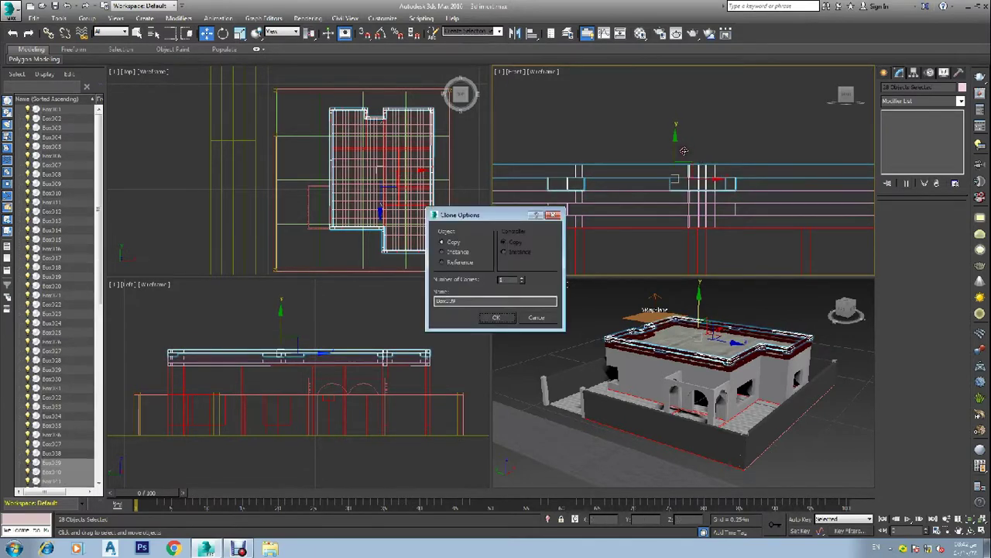
left_click(500, 324)
left_click(589, 134)
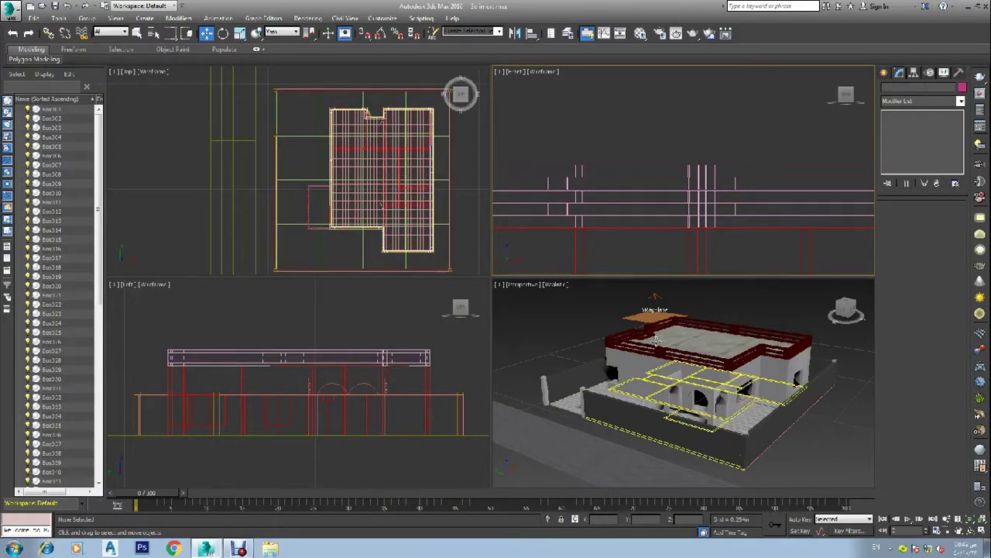
Step: Move the VRayPlane icon along negative Y, clear of its spot behind the house roof, and deselect it
left_click(542, 345)
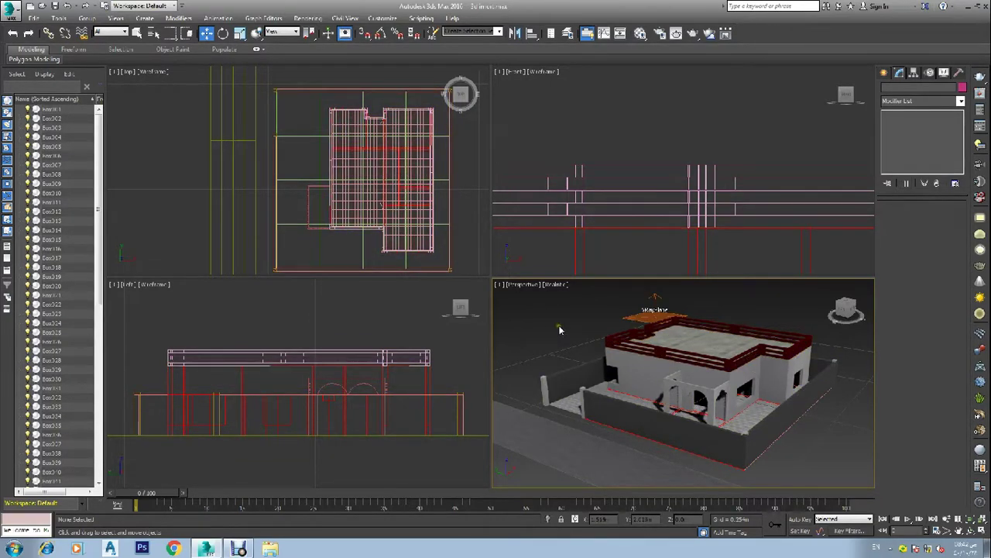
left_click(637, 313)
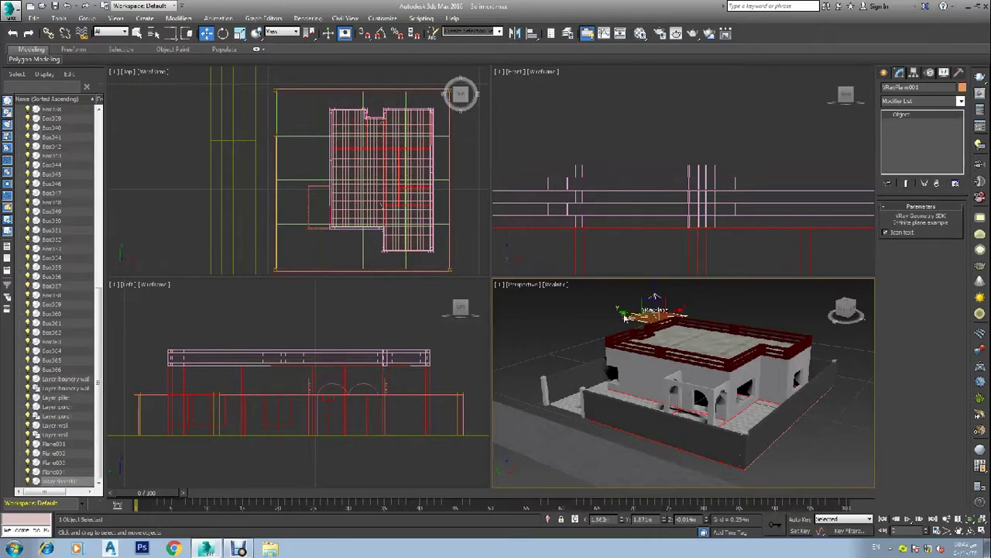
scroll(476, 215, "down", 6)
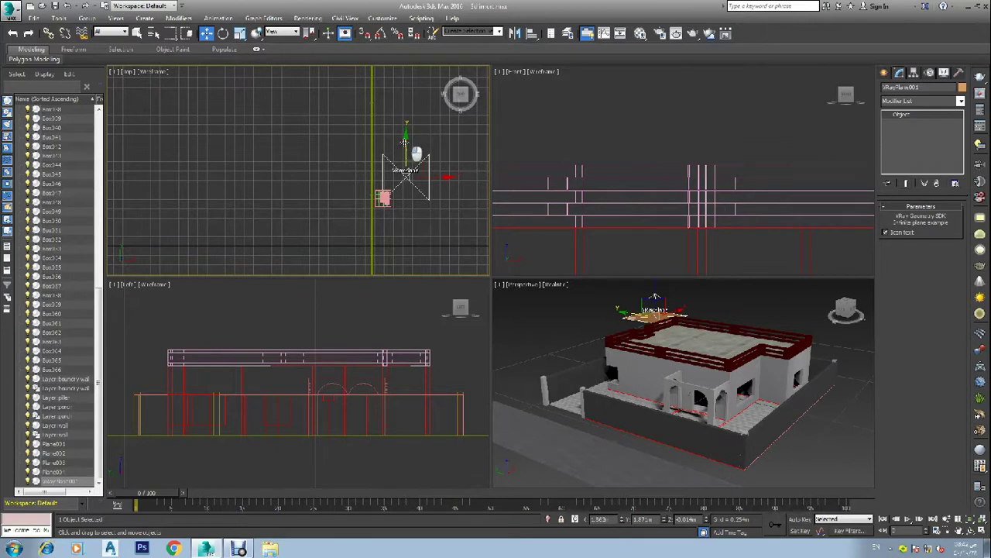
left_click_drag(416, 153, 418, 183)
left_click(556, 343)
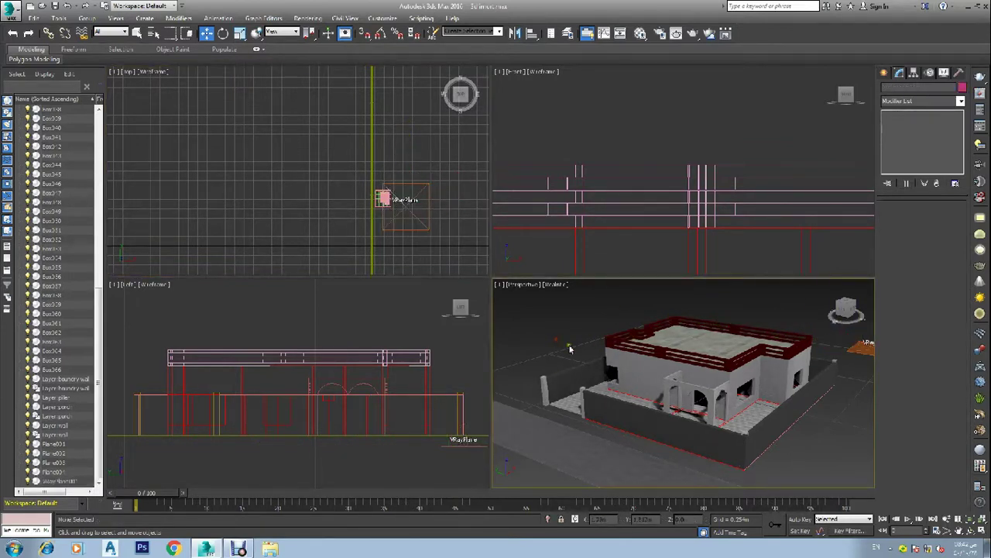
Step: Render the perspective view of the house with V-Ray from a lower corner angle showing the roof railing, boundary wall and road
scroll(678, 410, "up", 5)
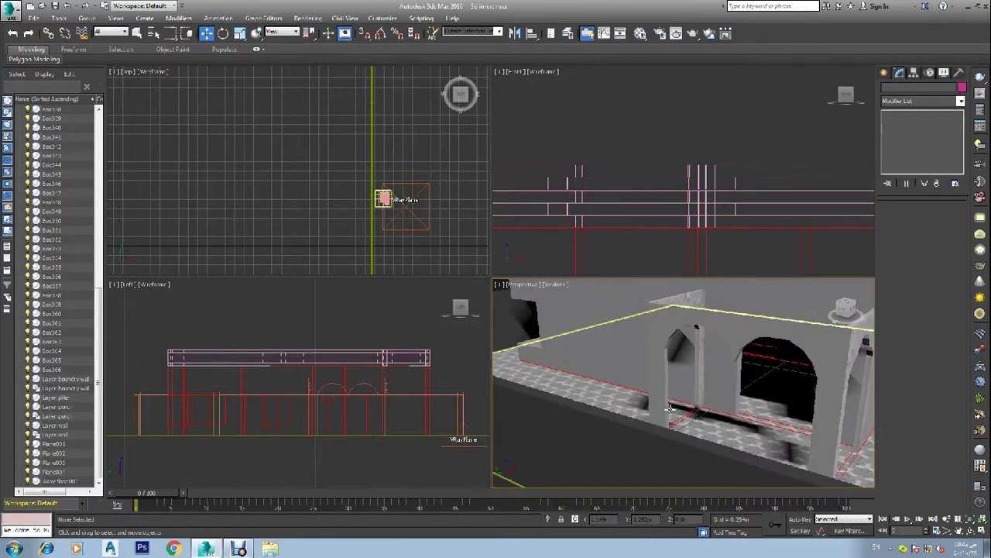
scroll(677, 410, "down", 5)
middle_click_drag(678, 411, 641, 403)
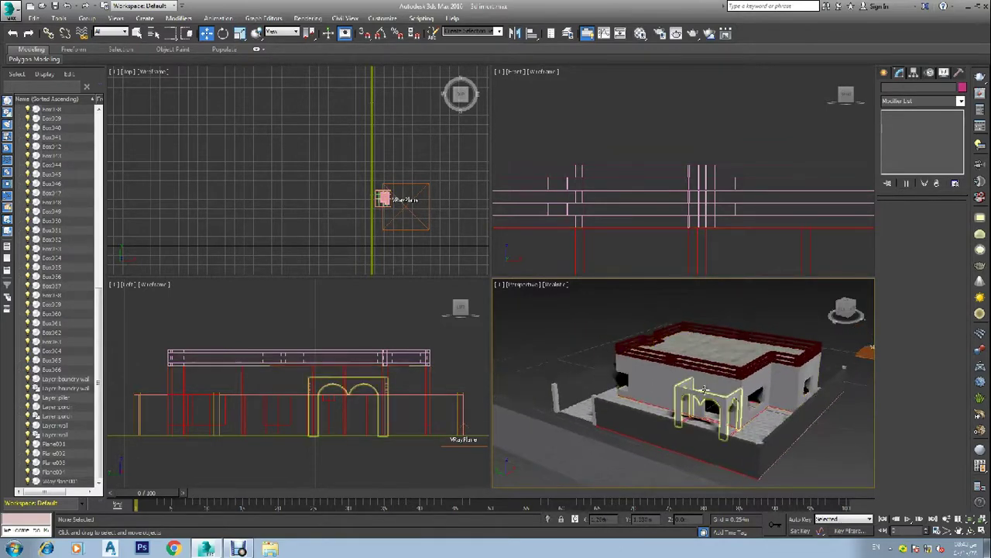
left_click_drag(844, 314, 835, 312)
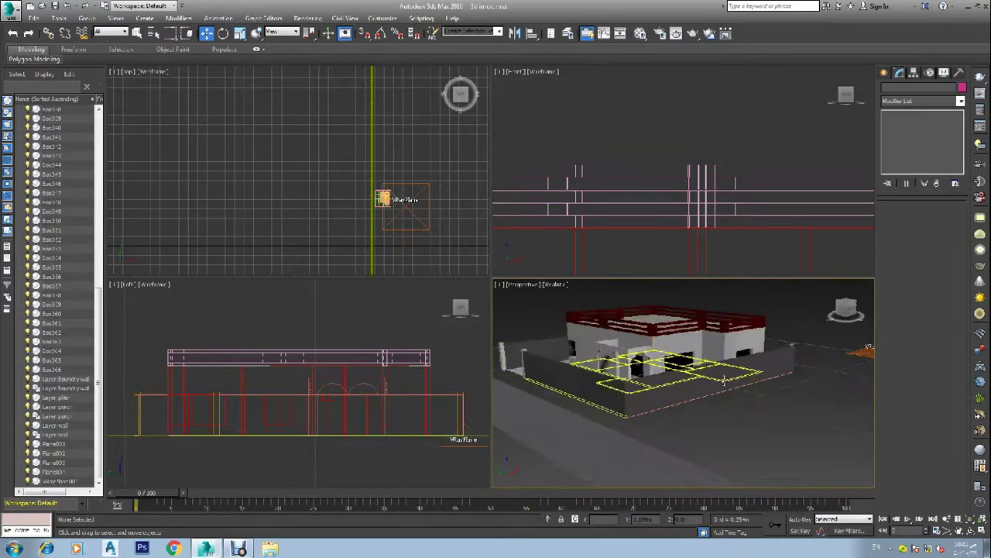
middle_click_drag(723, 380, 783, 401)
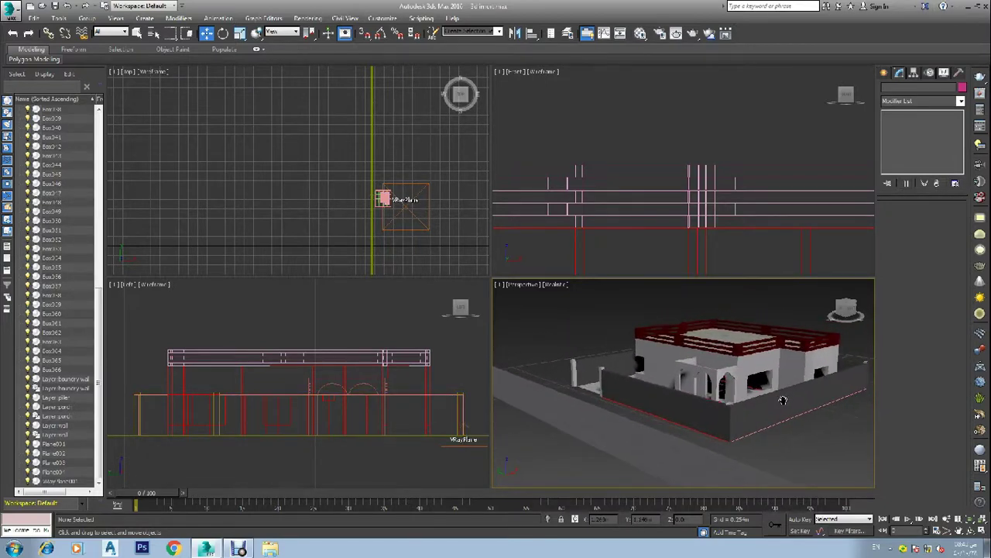
left_click(783, 400)
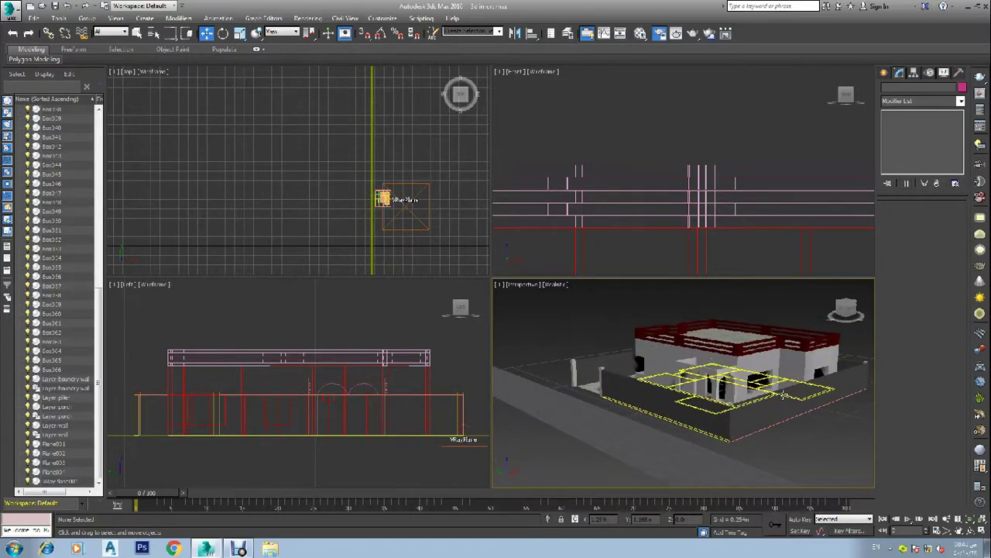
key("F10")
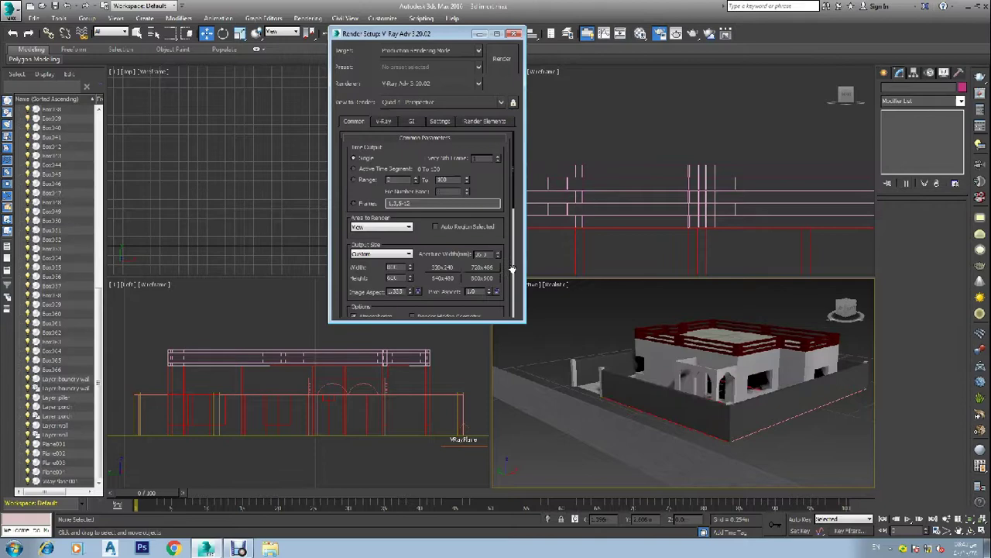
left_click(500, 58)
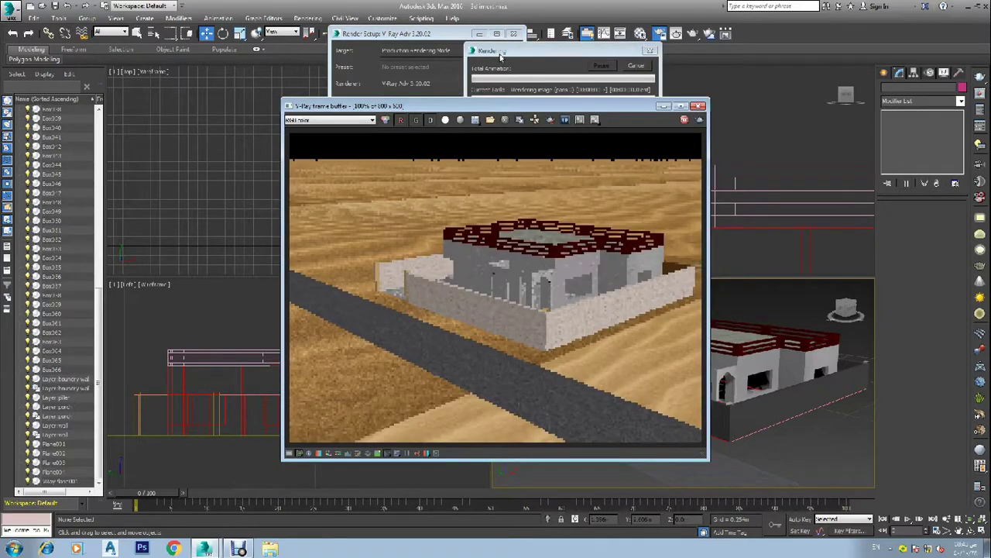